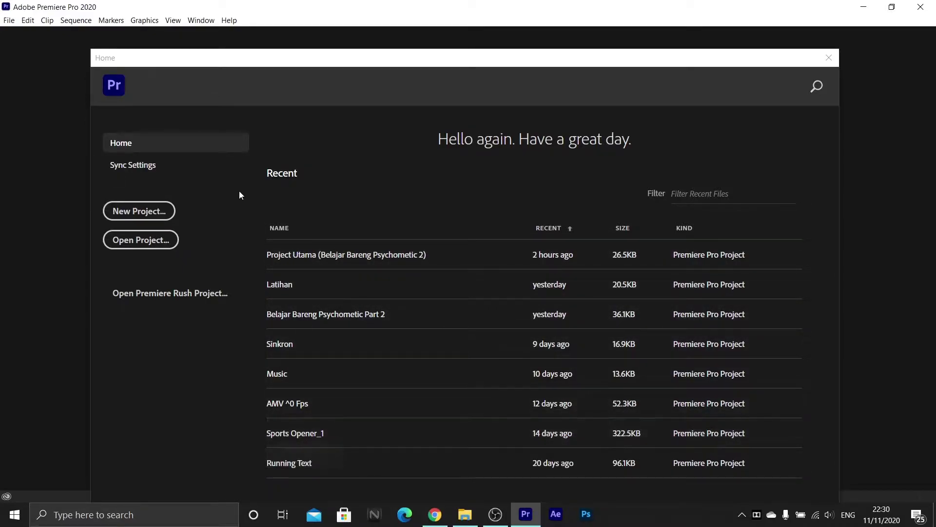
Create a new project named Percobaan in E:\Project Belajar Bareng, keeping the GPU Acceleration (CUDA) renderer.
click(172, 211)
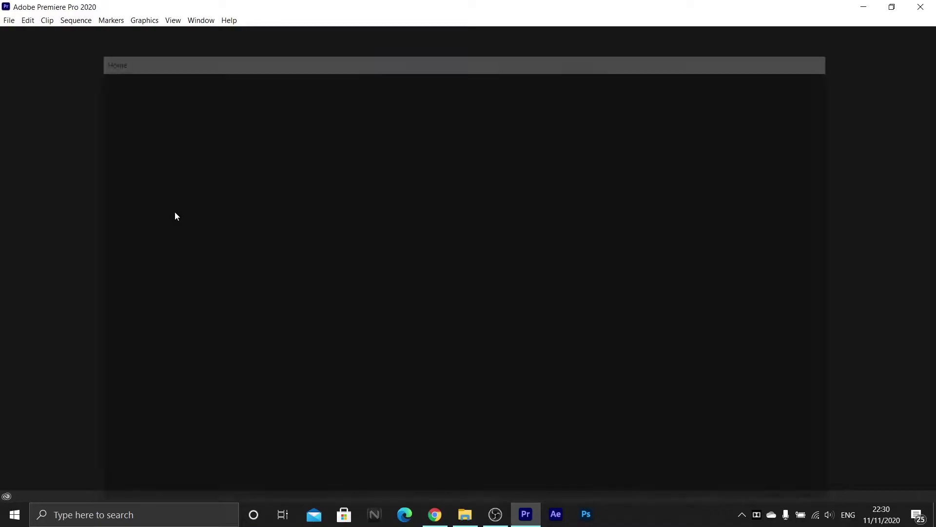
key(BackSpace)
text(Percobaan)
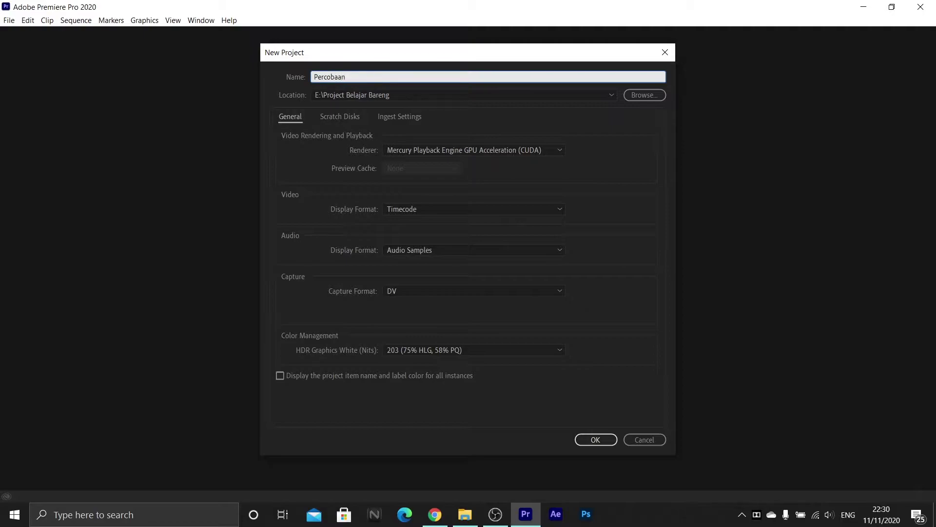
click(640, 99)
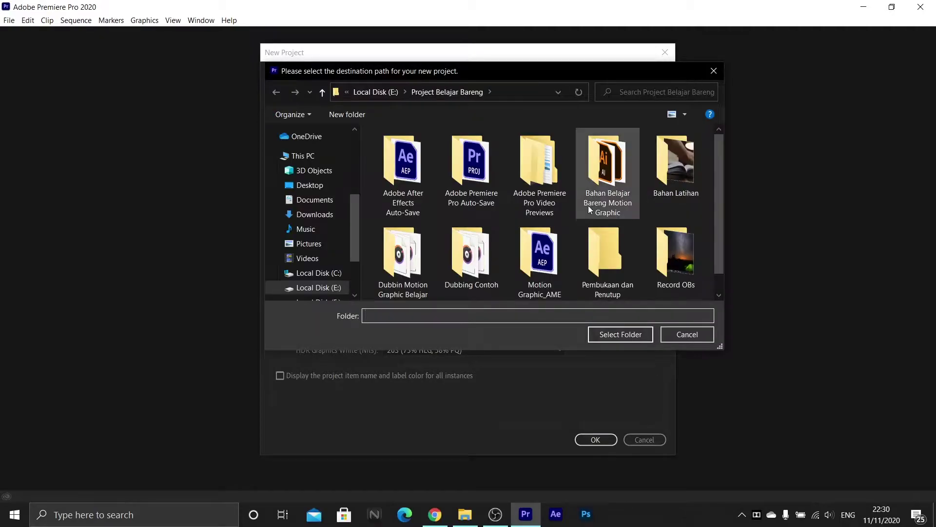
scroll(590, 210, down, 1)
click(713, 71)
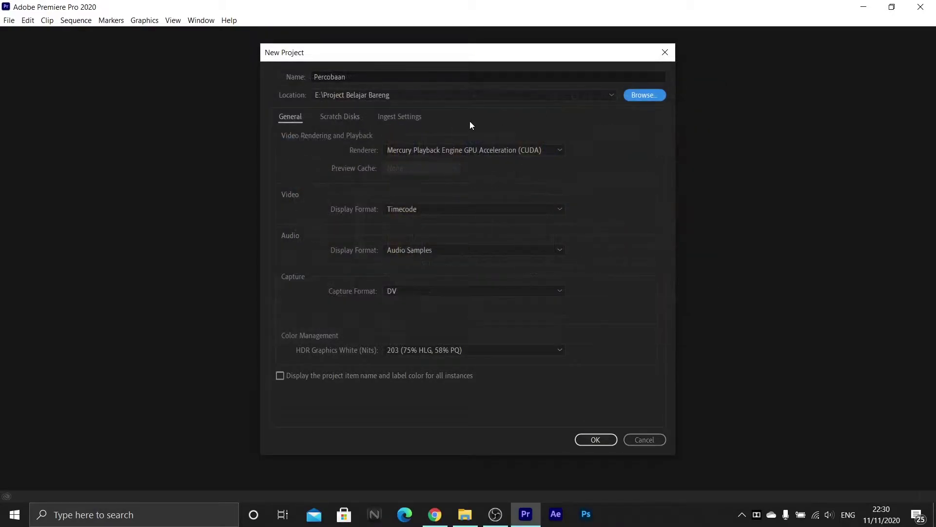
click(447, 150)
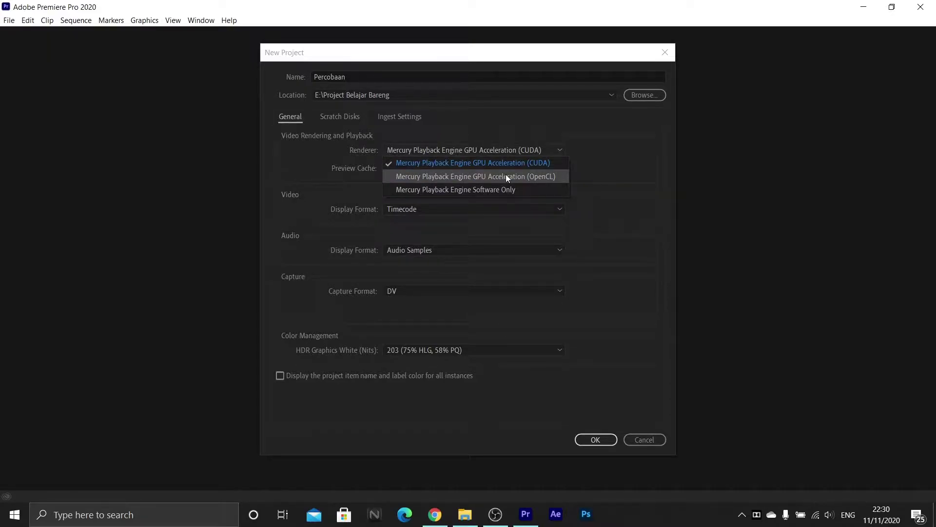
click(596, 136)
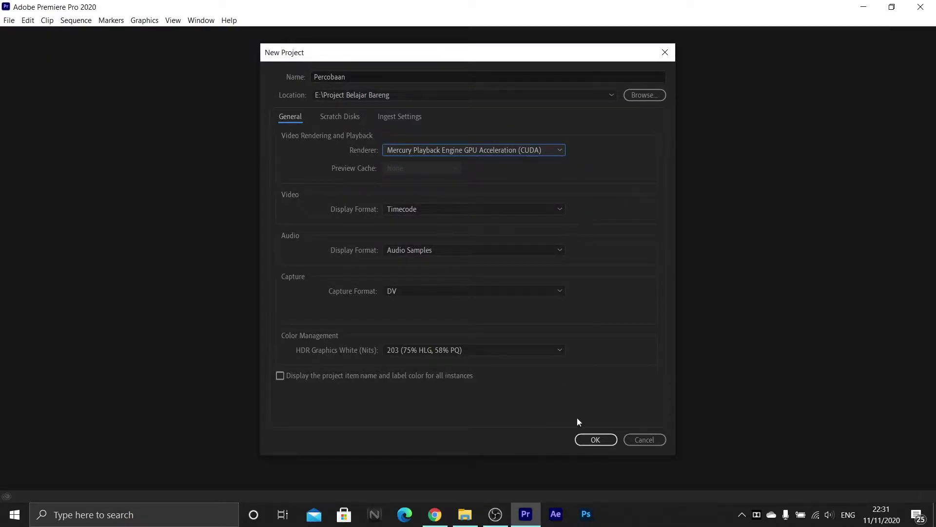
click(600, 437)
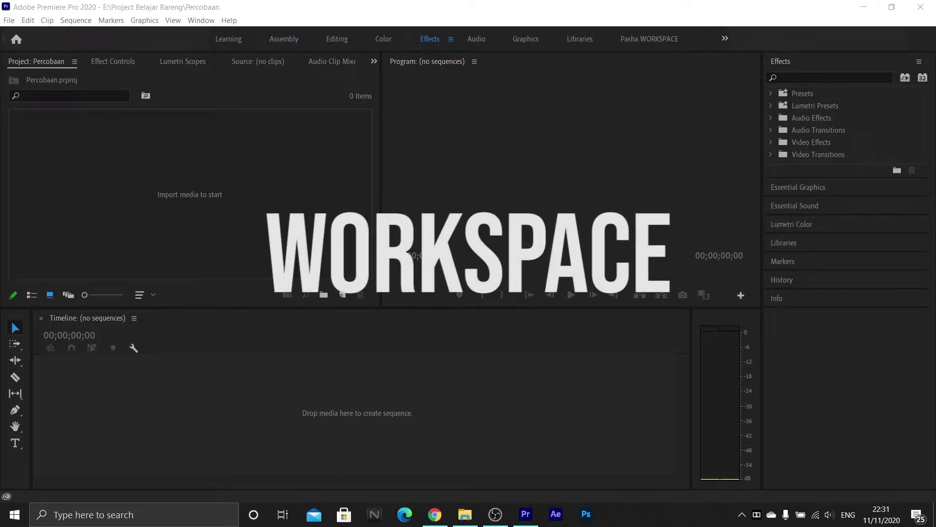
Reset the Effects workspace to its saved layout.
click(258, 163)
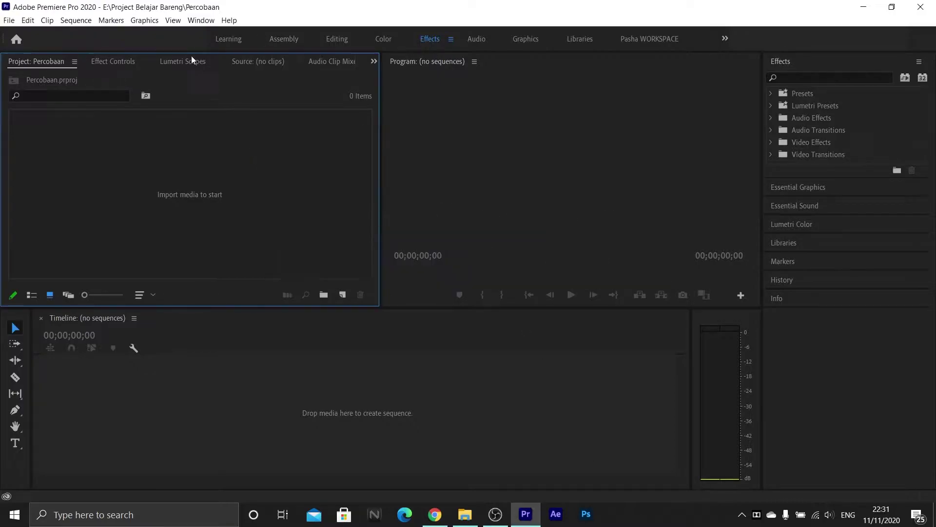
click(197, 22)
mouse_move(229, 34)
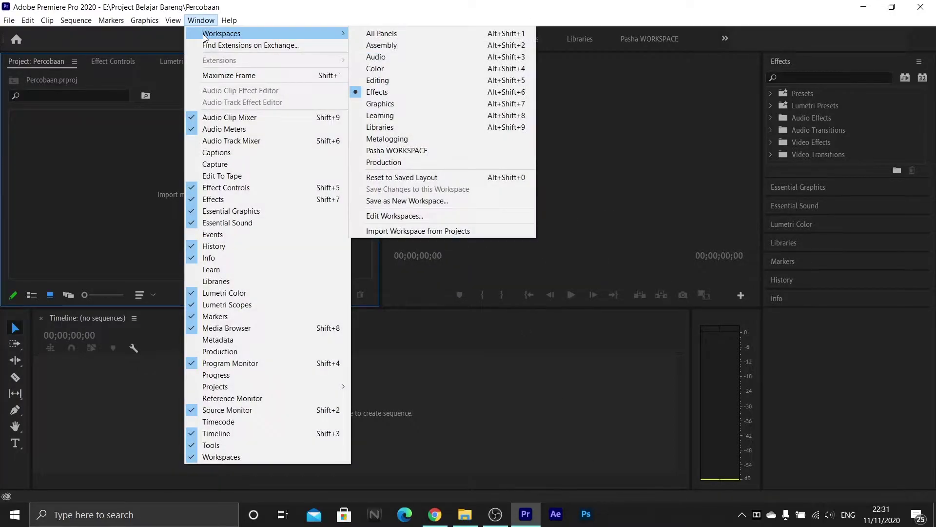
click(431, 178)
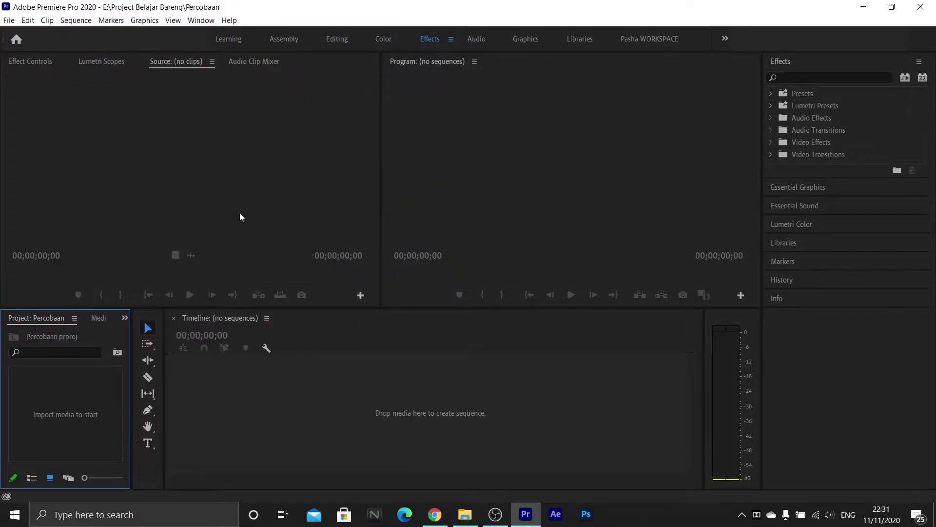
click(225, 202)
click(448, 192)
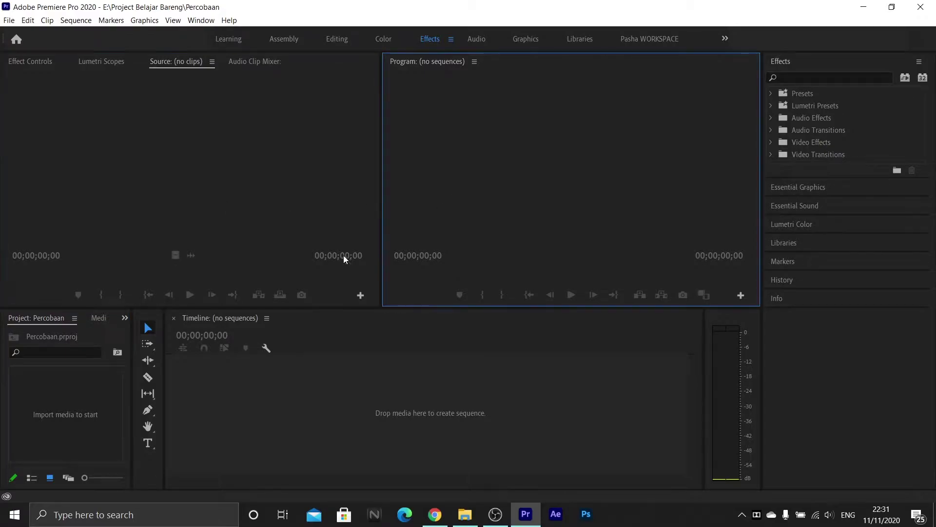
click(64, 399)
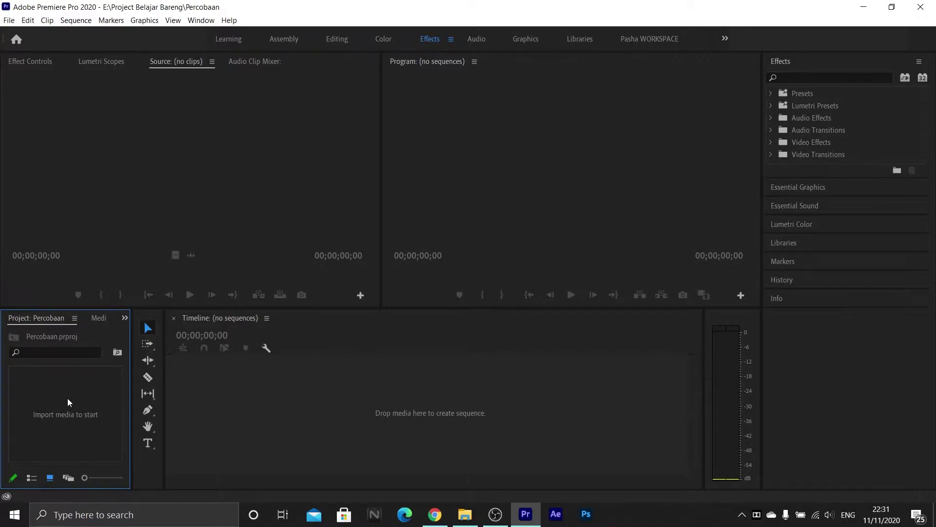
click(163, 184)
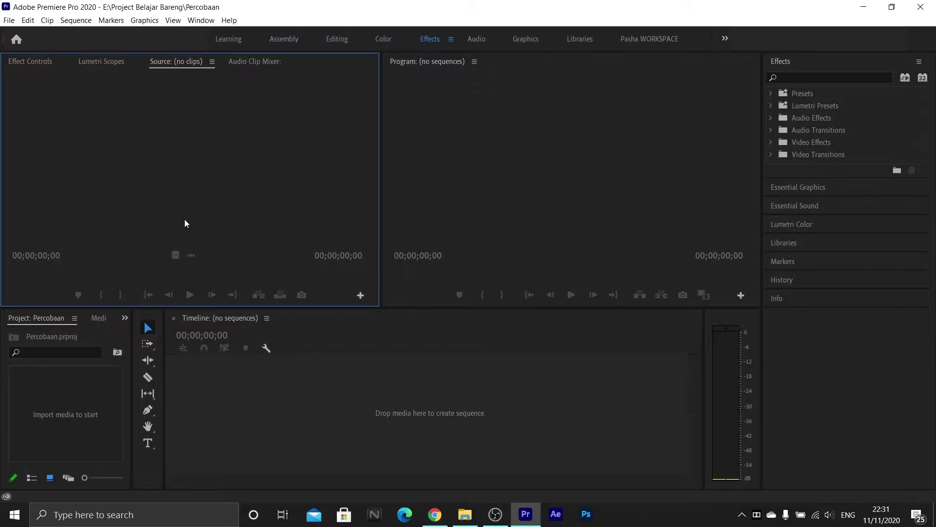
click(269, 405)
click(304, 222)
click(391, 414)
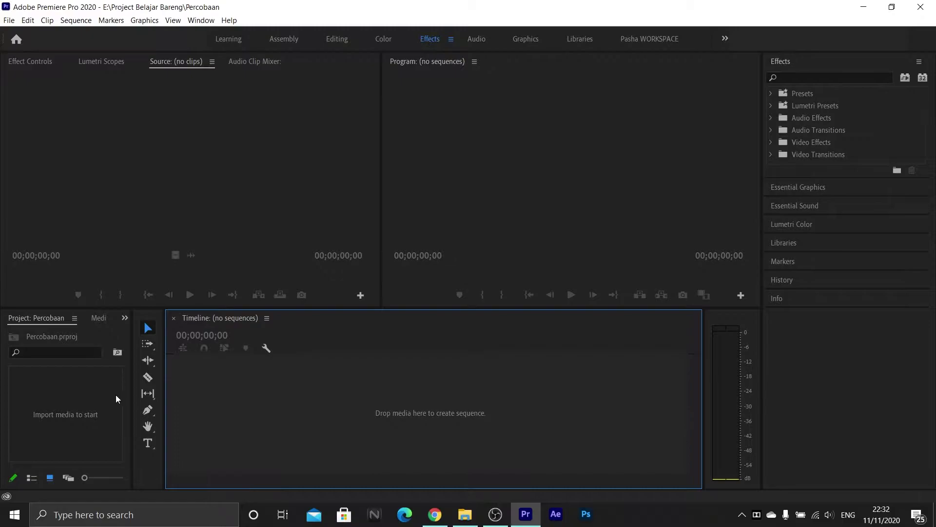
Dock the Project and Media Browser panel group into the Source monitor's panel group and show the Media Browser.
click(102, 394)
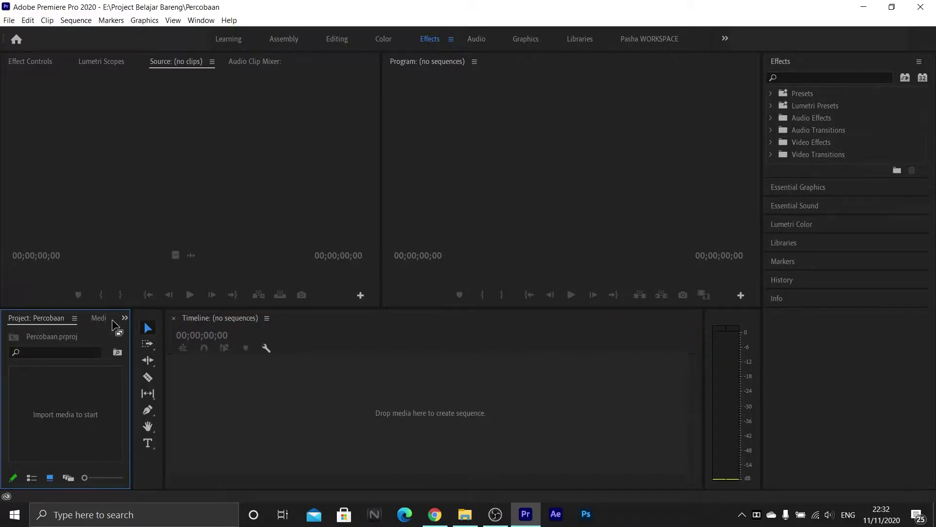
drag(111, 324, 285, 70)
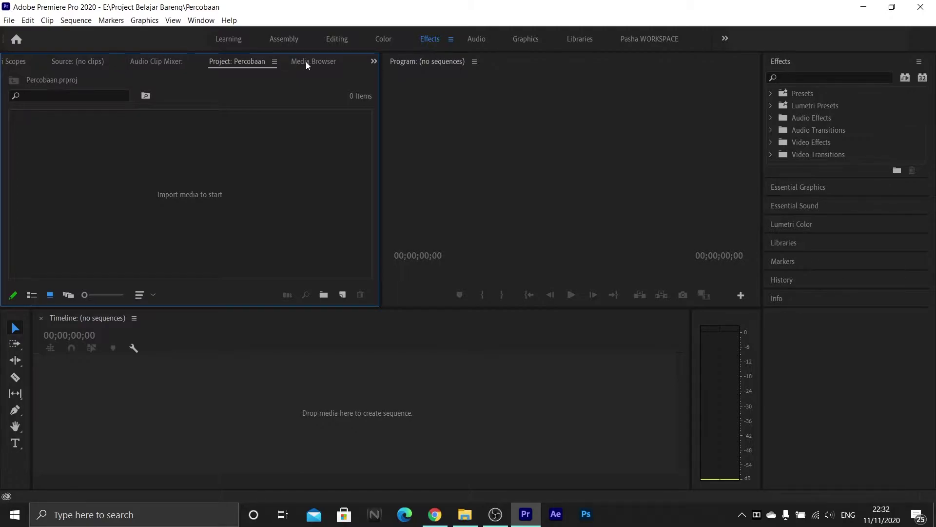
click(340, 60)
drag(341, 60, 241, 59)
click(241, 60)
click(325, 62)
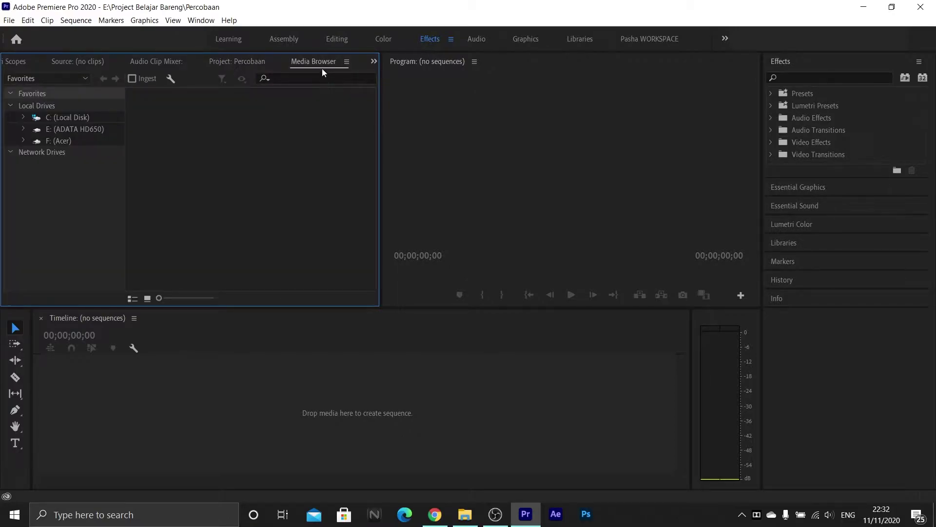
Close the Audio Clip Mixer panel.
click(167, 62)
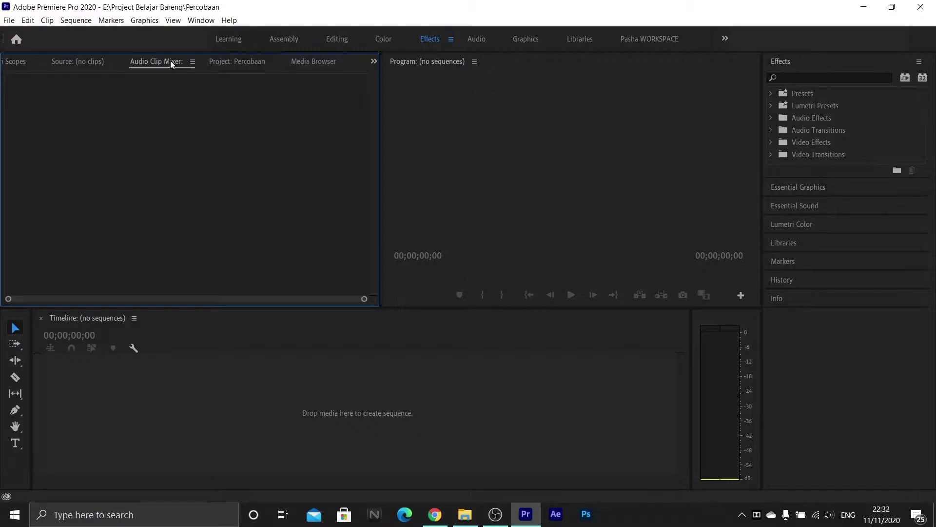
right_click(170, 60)
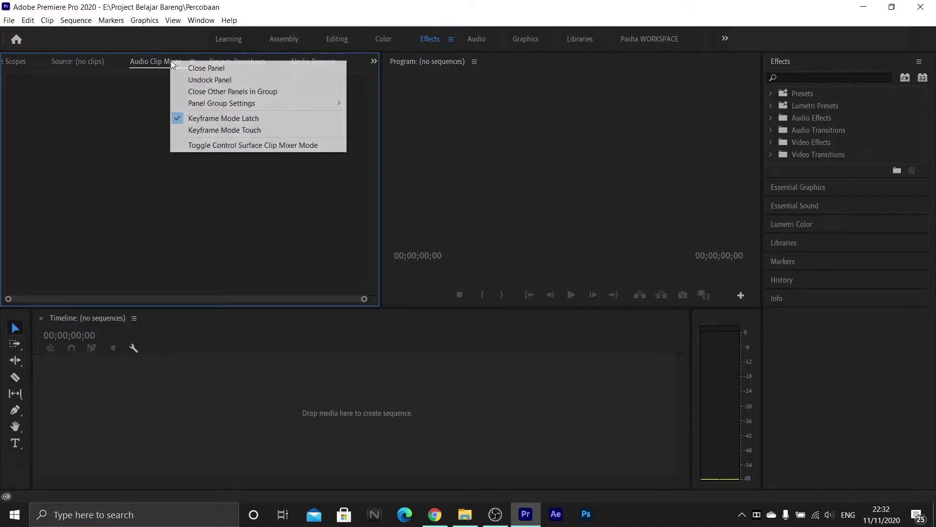
click(203, 68)
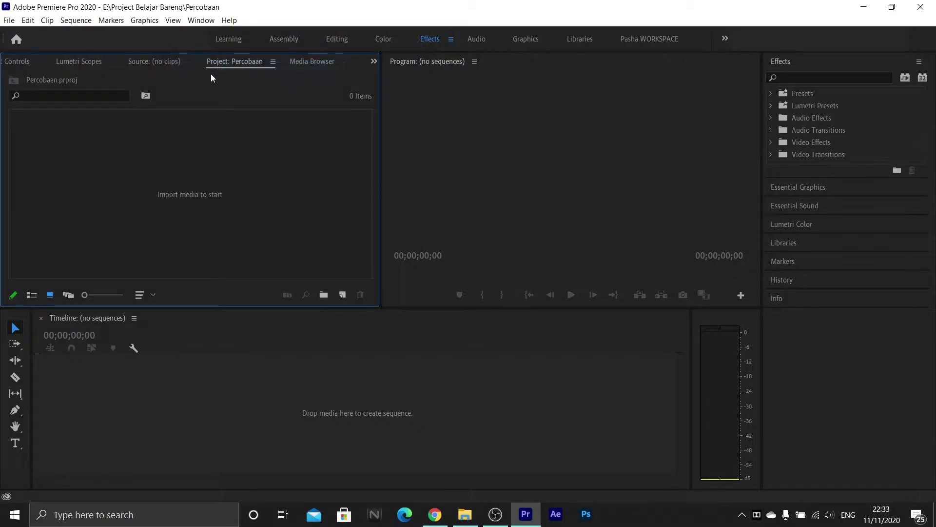
click(159, 63)
click(230, 63)
click(154, 61)
click(242, 62)
click(142, 62)
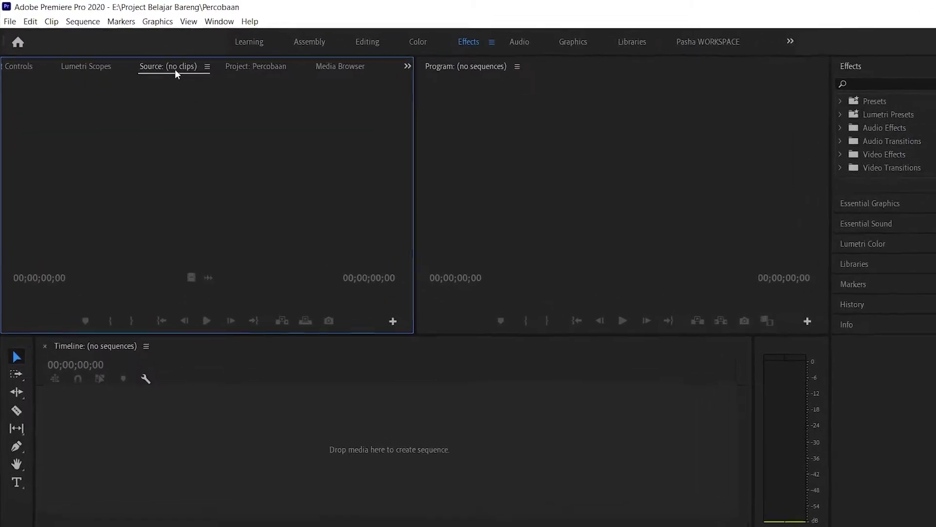
Import the Bahan Latihan folder from Project Belajar Bareng in File Explorer into the Percobaan project.
click(281, 77)
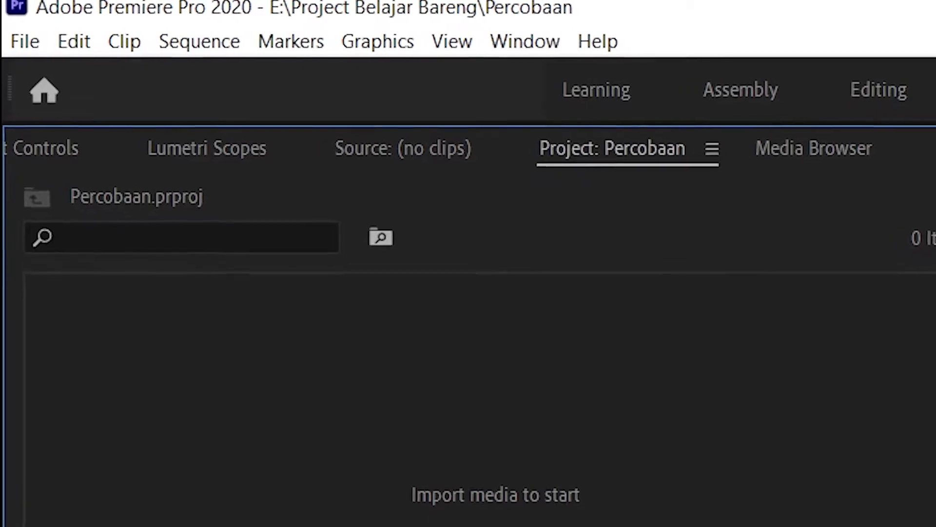
click(22, 44)
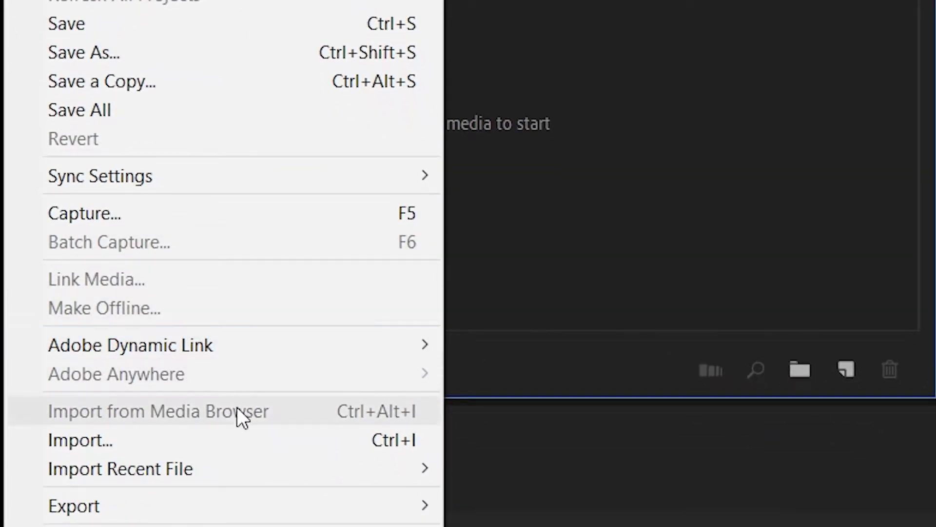
click(247, 434)
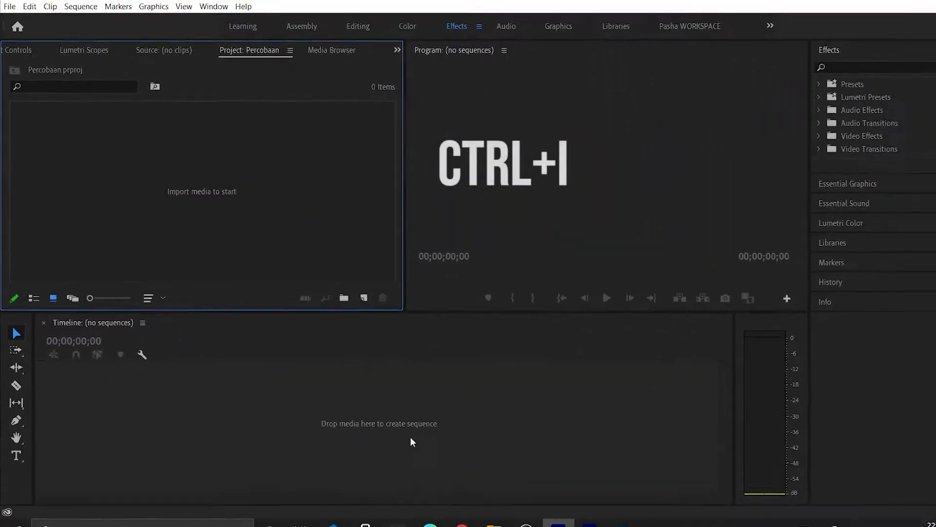
click(457, 516)
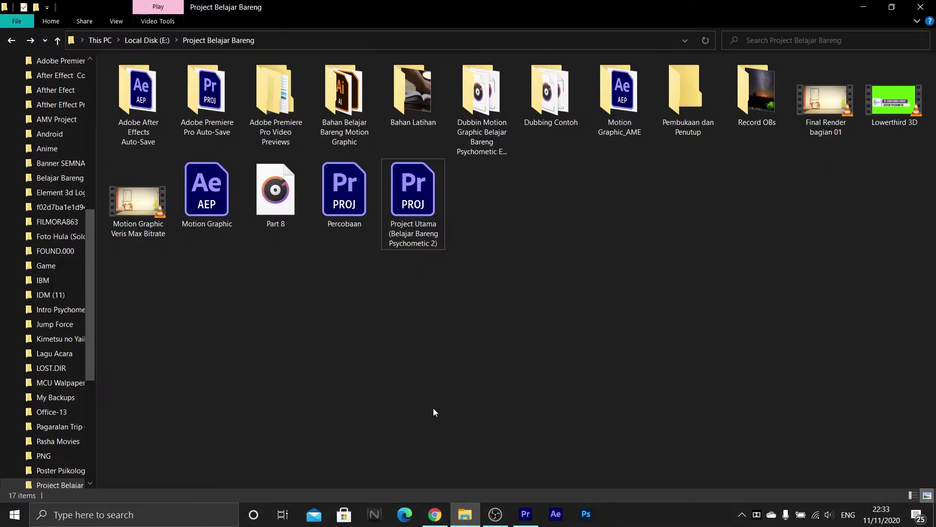
drag(429, 86, 244, 197)
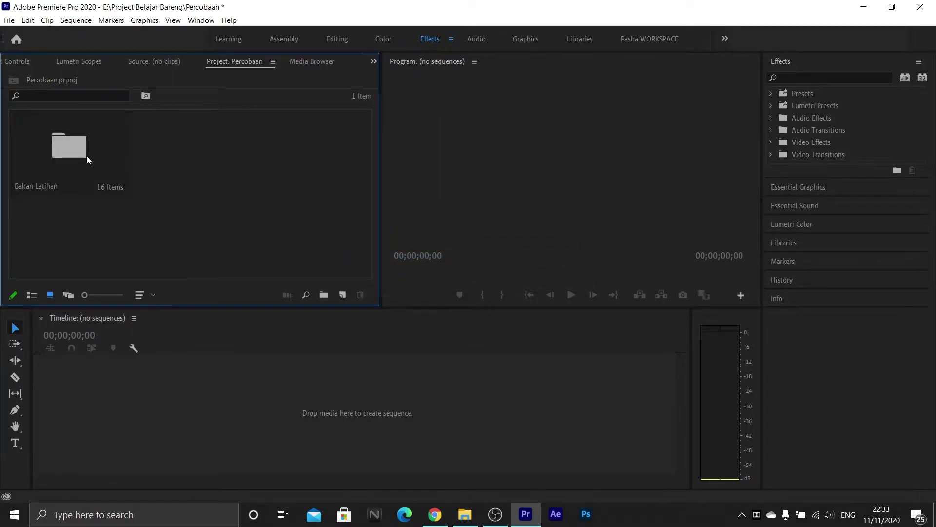
Open the Bahan Latihan bin and look through its media items.
double_click(87, 156)
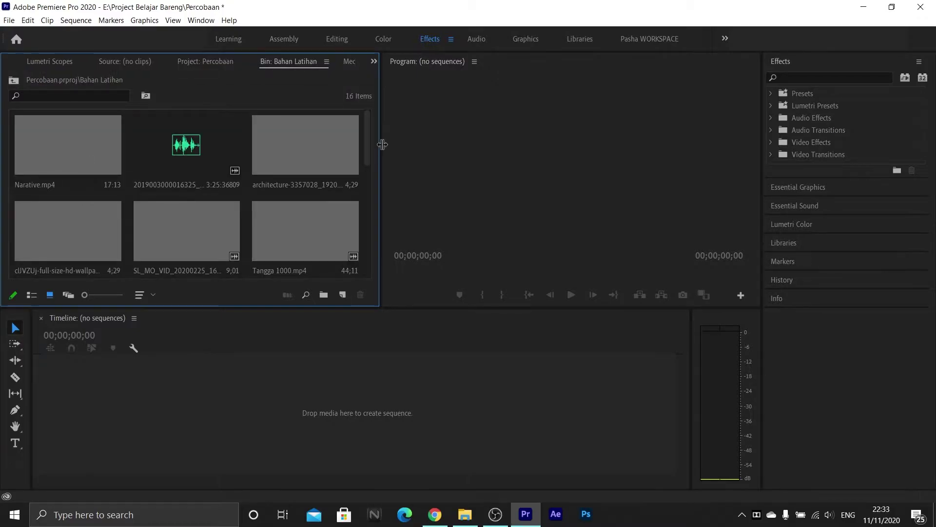
scroll(300, 166, down, 4)
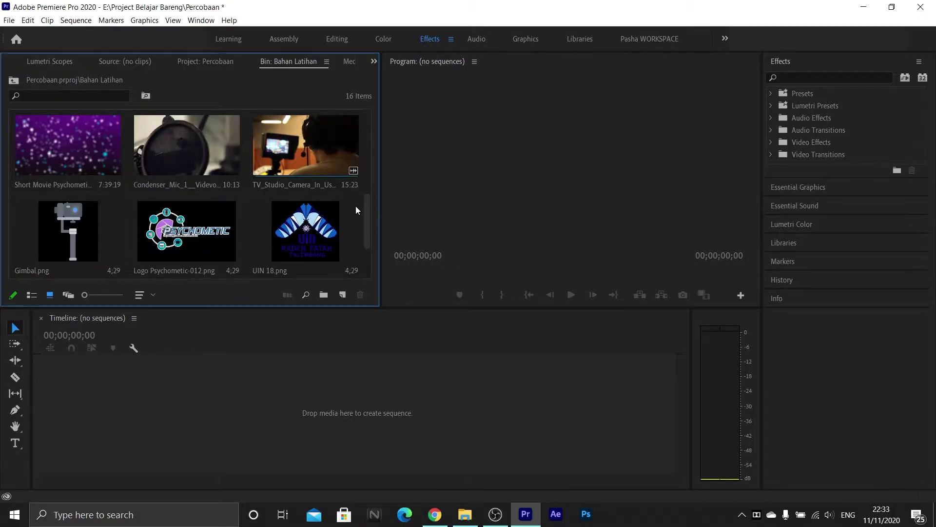
drag(366, 214, 373, 121)
Start a new sequence and set its editing mode to Custom.
click(425, 375)
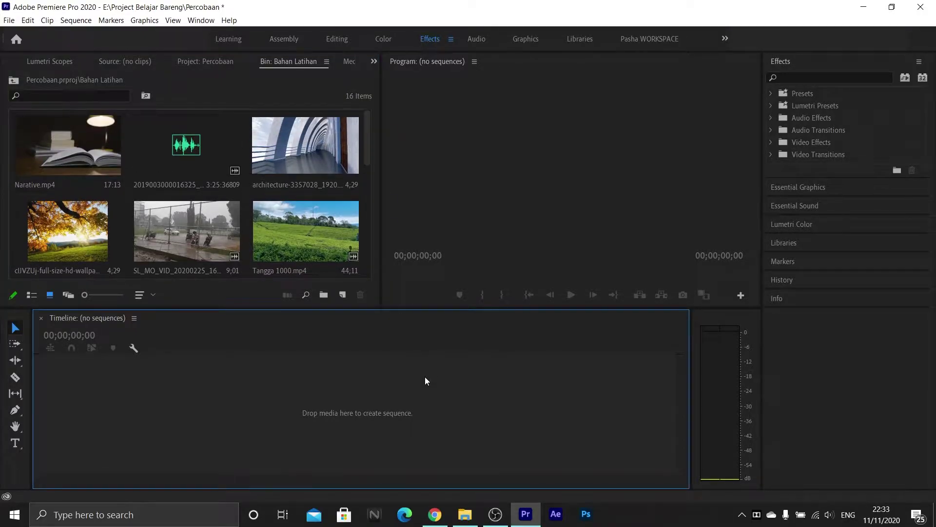
key(ctrl+n)
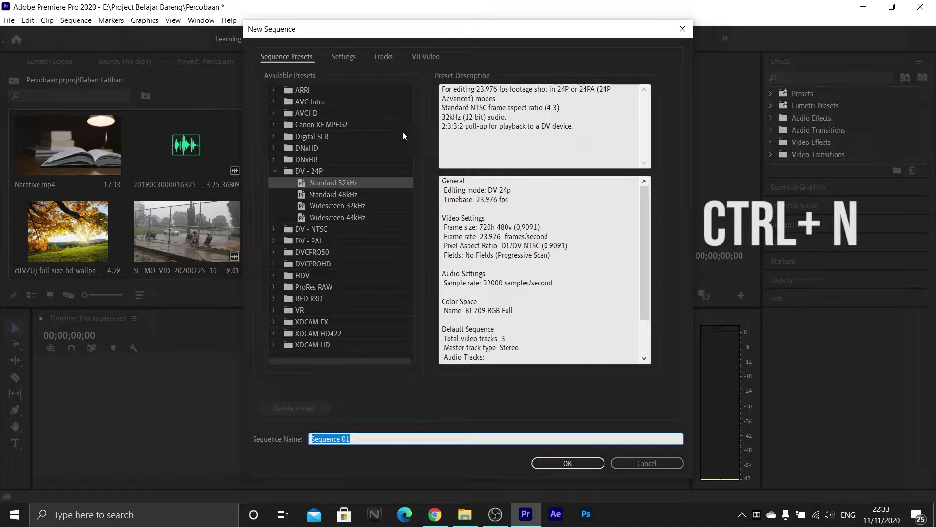
click(276, 170)
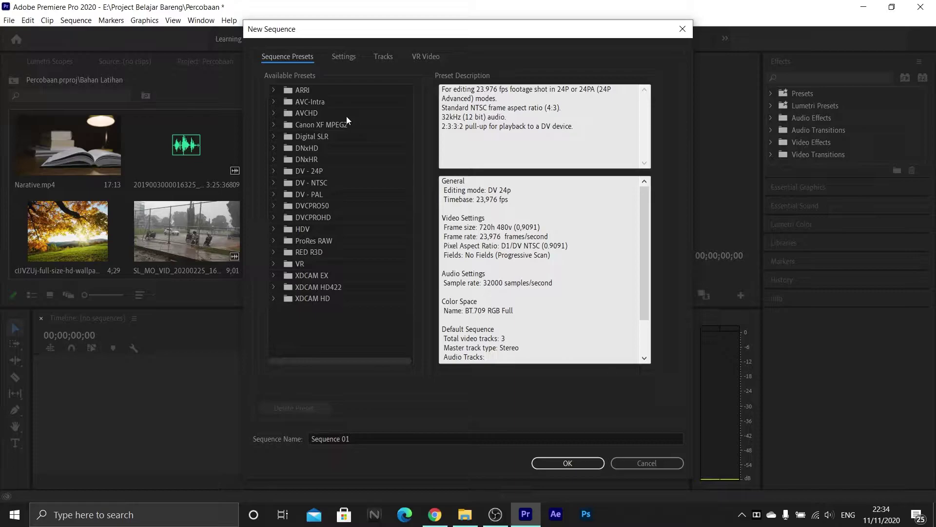
click(338, 57)
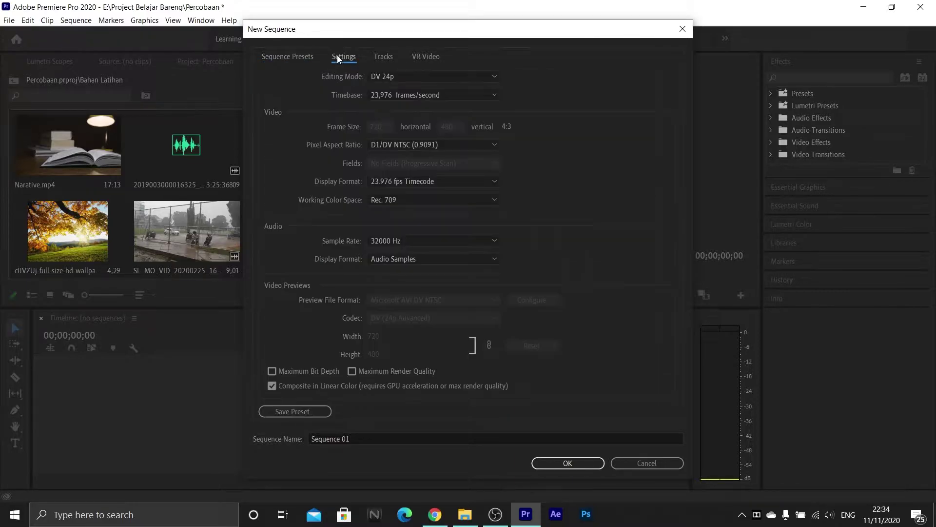
click(389, 75)
scroll(404, 109, up, 6)
click(403, 90)
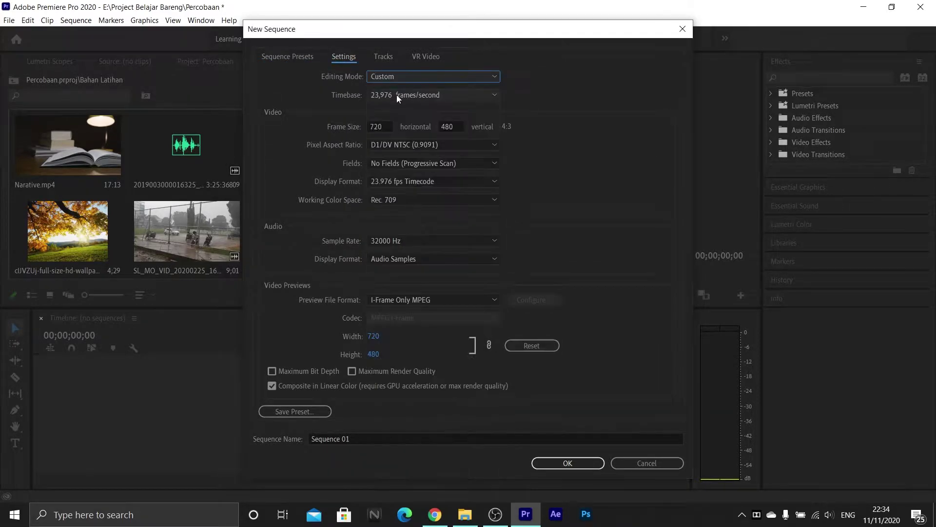
Set the sequence timebase to 60,00 frames/second and the frame size to 1920 horizontal by 1080 vertical.
click(397, 95)
click(393, 253)
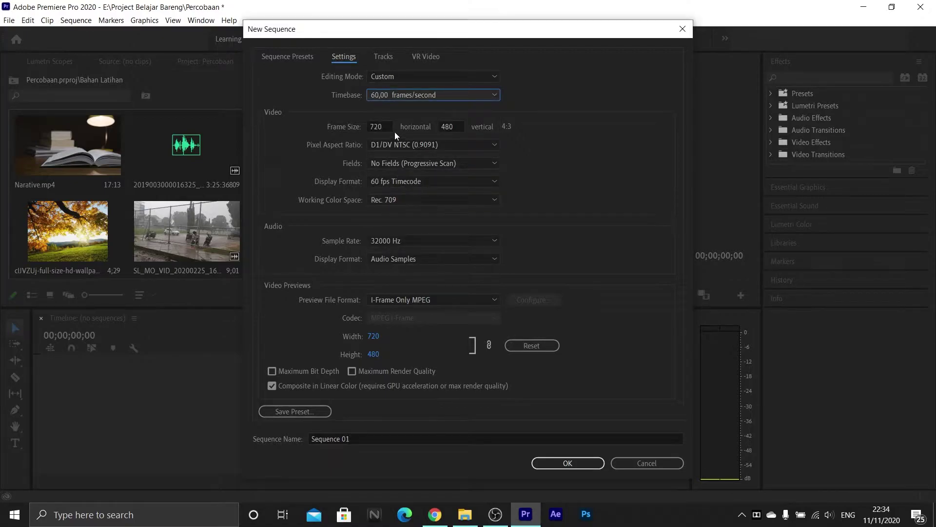
click(380, 127)
text(1920)
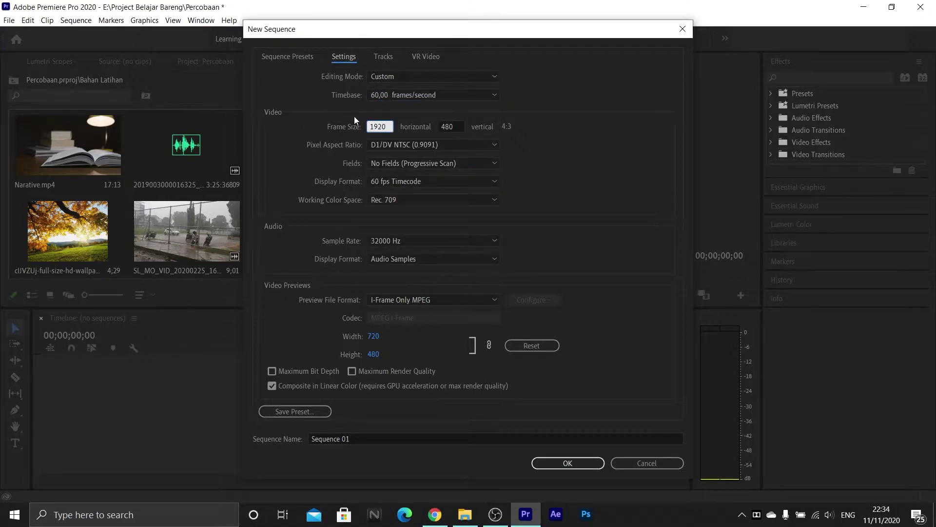
click(449, 127)
text(1080)
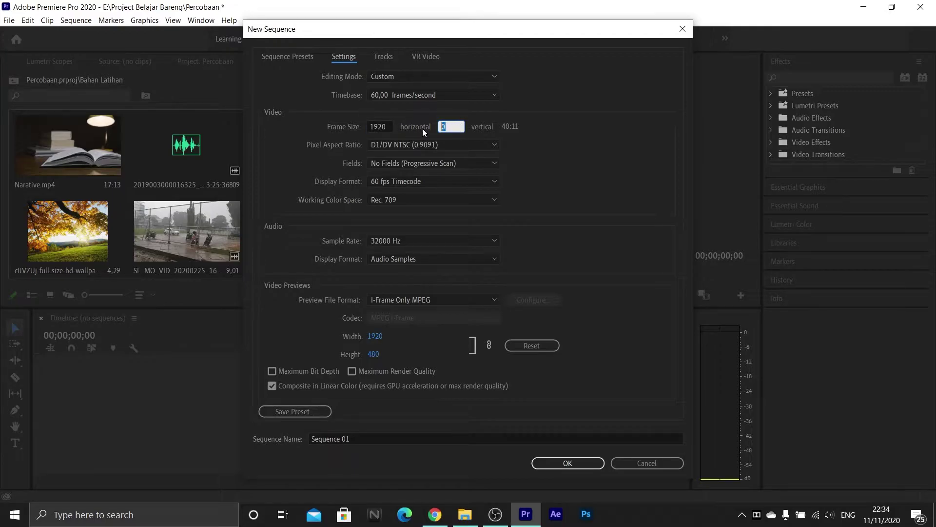
text(1080)
Set the pixel aspect ratio to Square Pixels (1.0) and create the sequence.
click(431, 148)
click(432, 157)
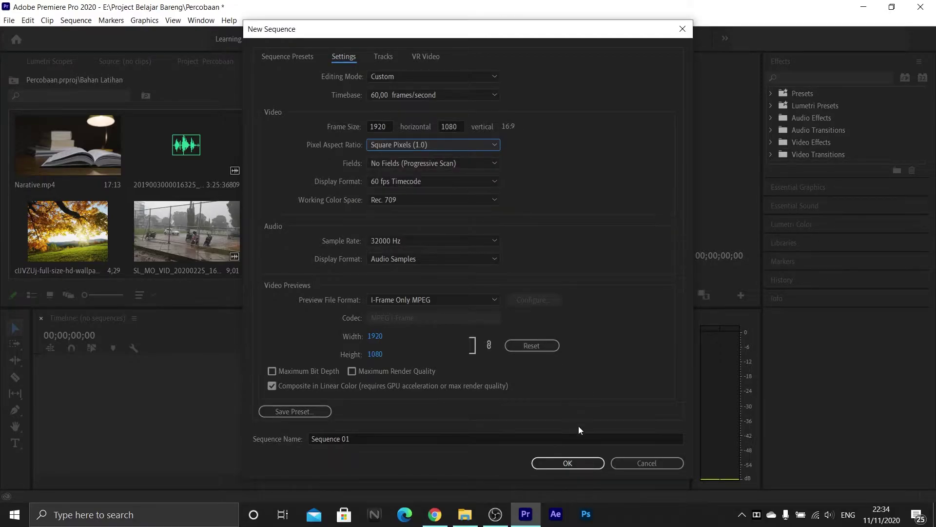
click(580, 463)
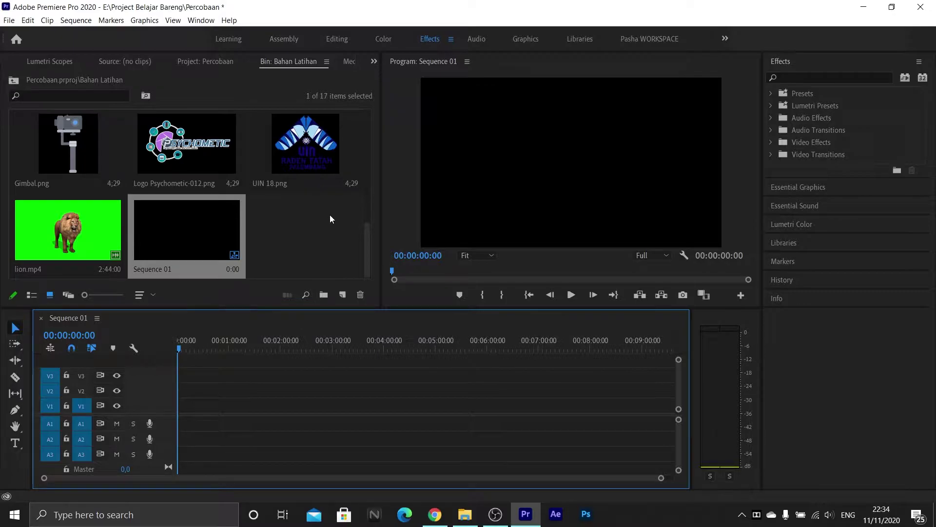
Switch to the Project Belajar Bareng folder in File Explorer and examine the properties of the Final Render bagian 01 video.
scroll(330, 218, up, 3)
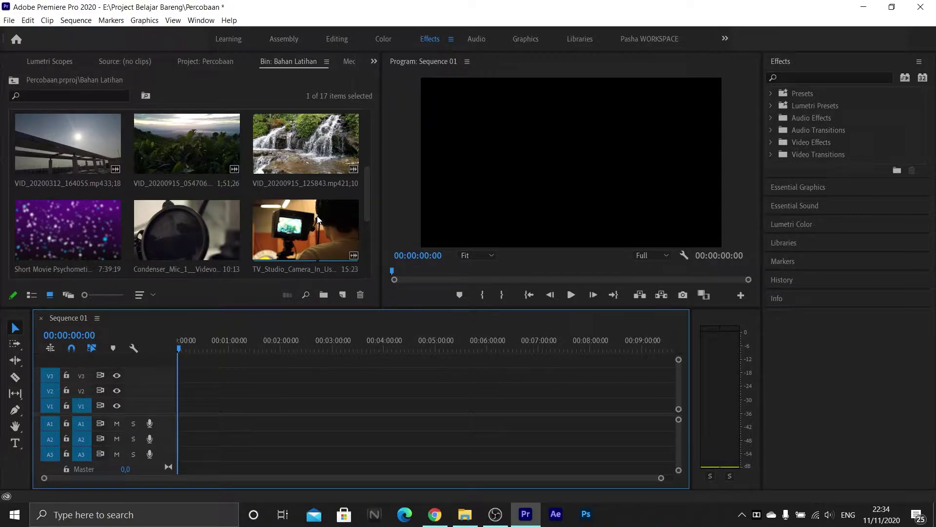
click(303, 230)
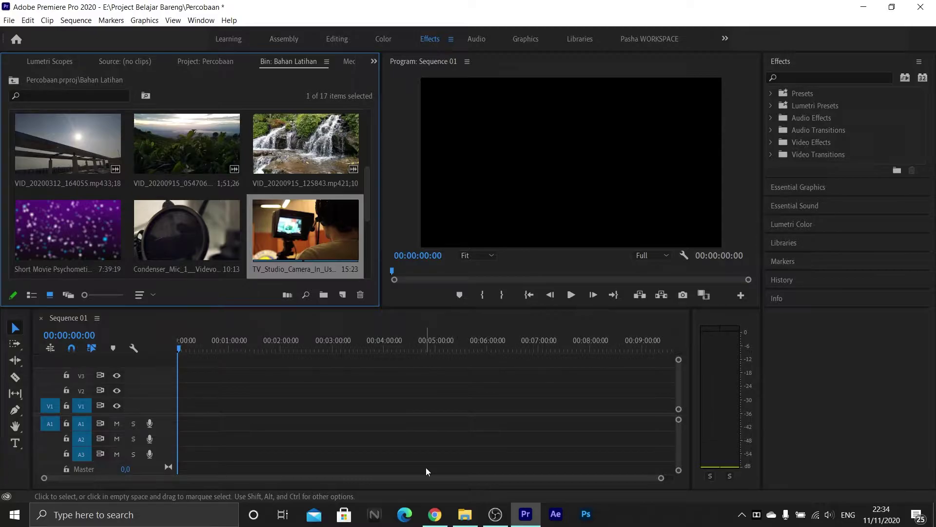
mouse_move(465, 514)
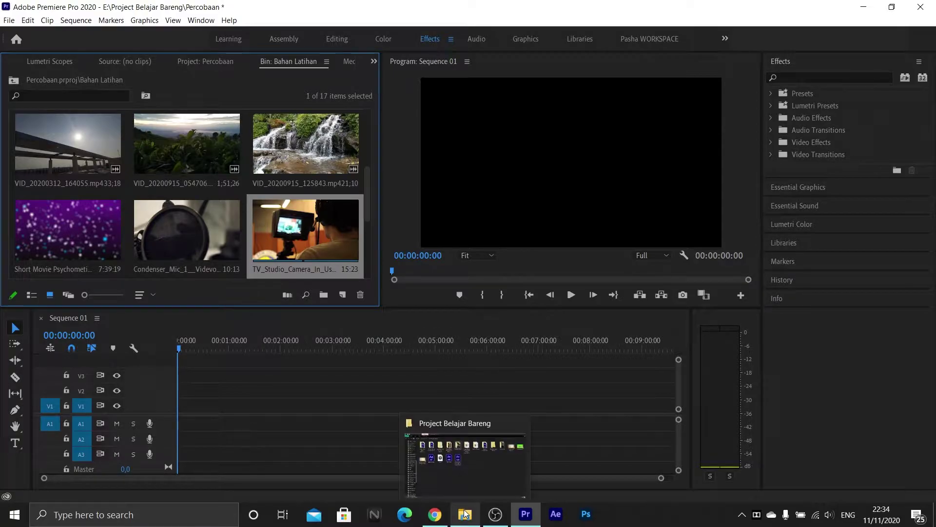
click(469, 485)
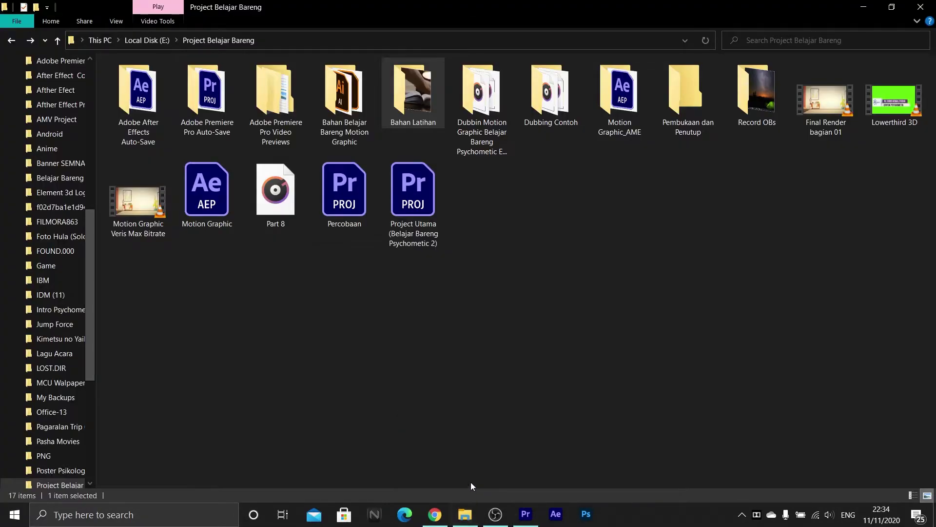
click(828, 119)
right_click(828, 159)
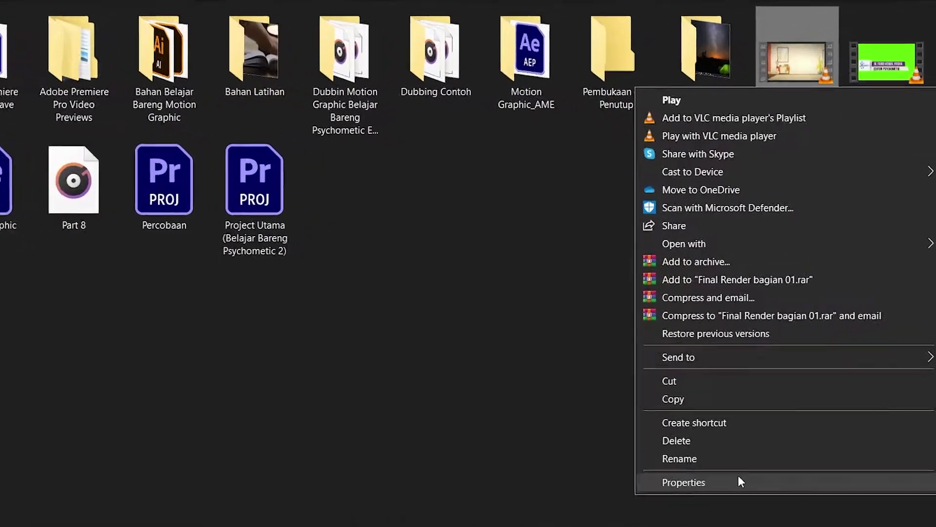
click(772, 421)
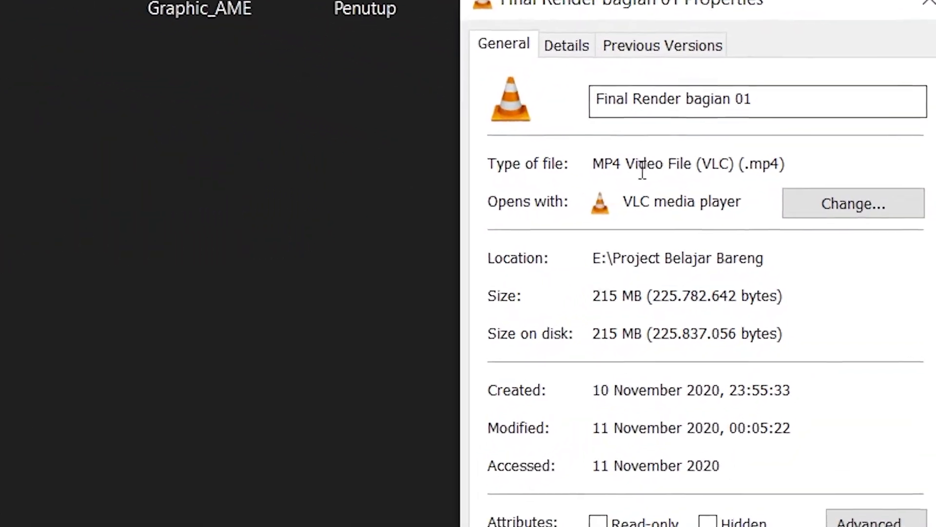
click(541, 26)
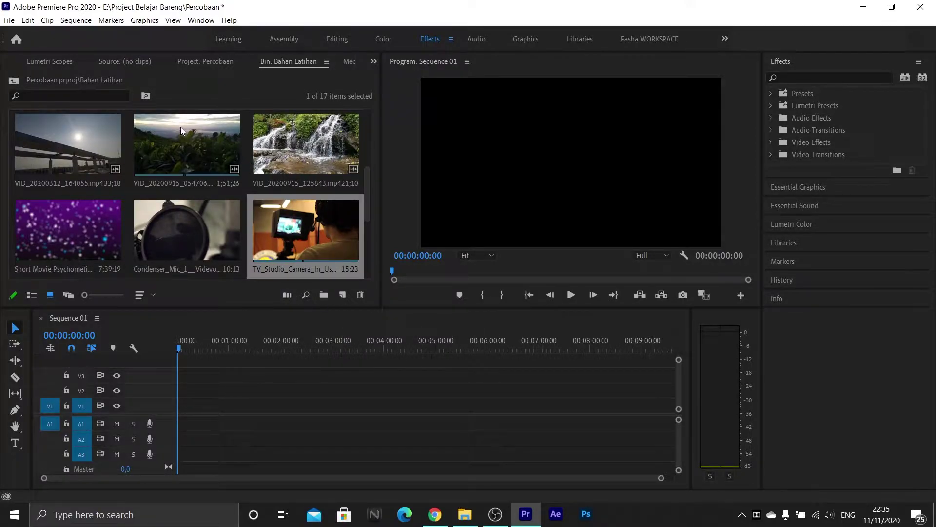
Open Tangga 1000.mp4 from the Bahan Latihan bin in the Source monitor and mark its In point at 10;22 and Out point at 22;23.
scroll(186, 139, up, 2)
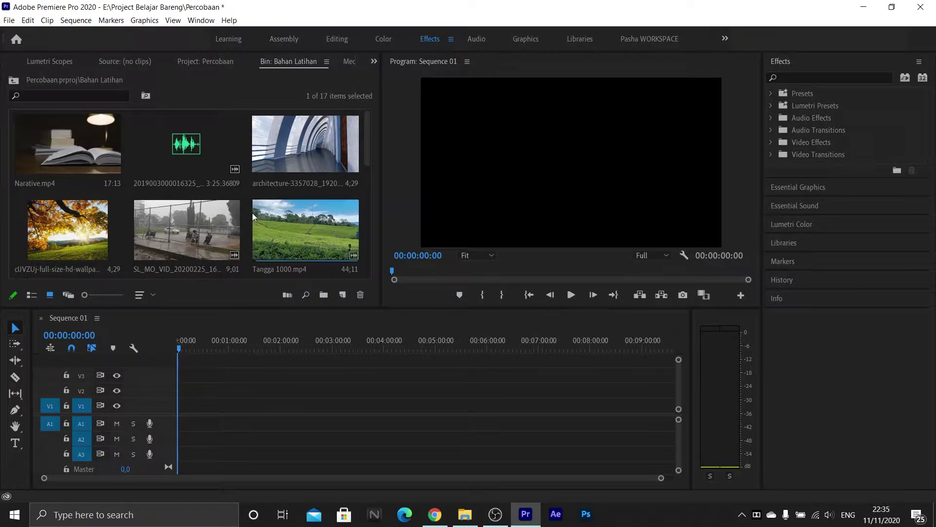
double_click(286, 210)
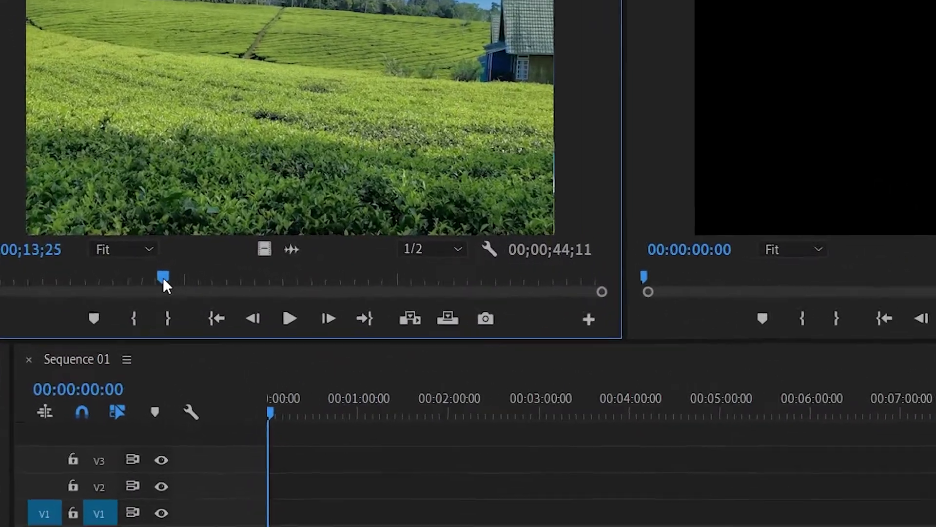
drag(119, 271, 109, 273)
drag(179, 284, 148, 281)
click(159, 338)
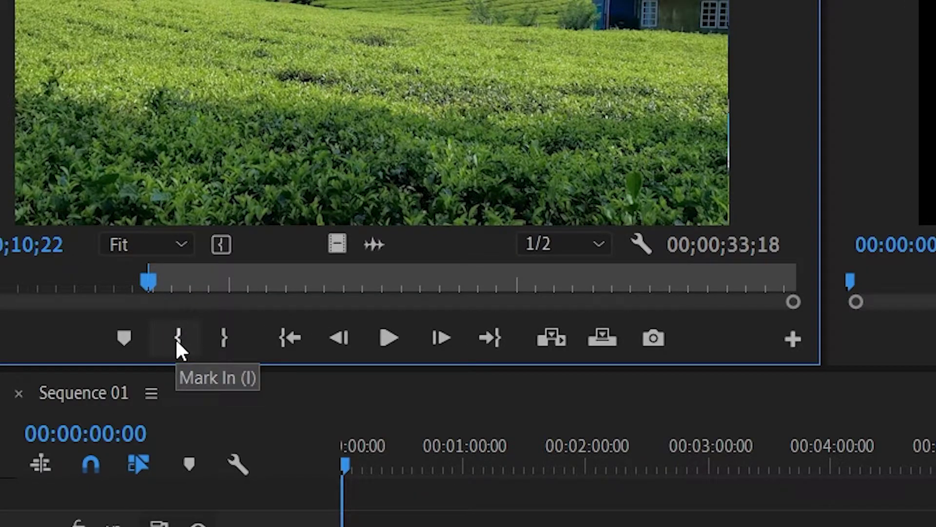
drag(142, 287, 371, 287)
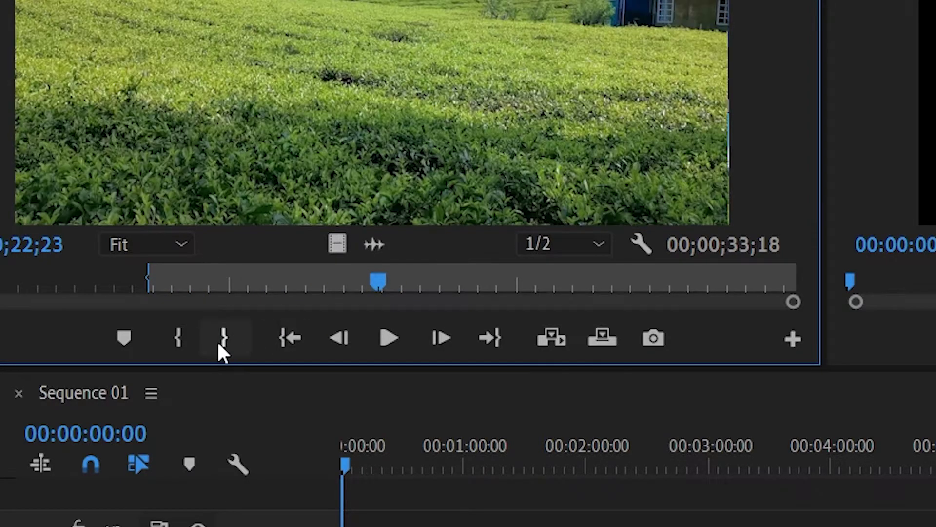
click(235, 346)
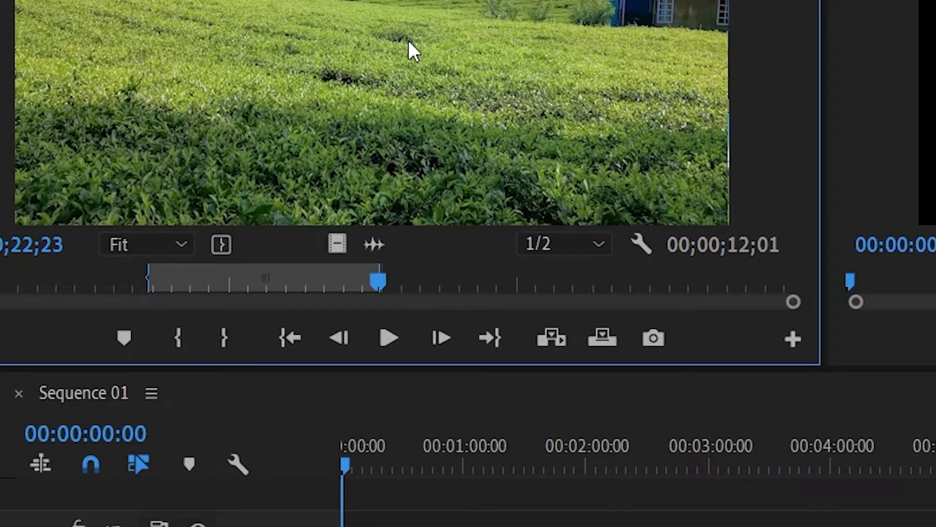
Place only the video of the marked Tangga 1000.mp4 range at the start of track V1, keeping the existing sequence settings.
drag(410, 40, 525, 83)
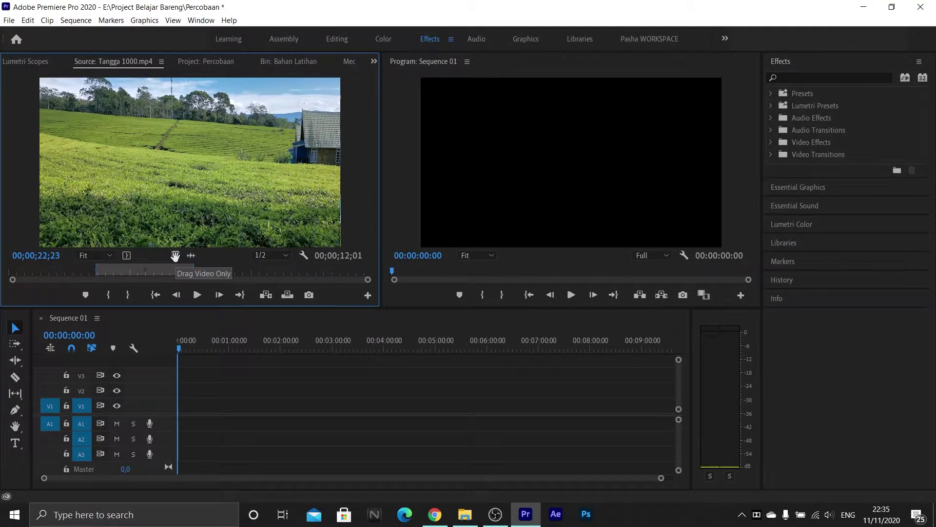
drag(175, 255, 177, 409)
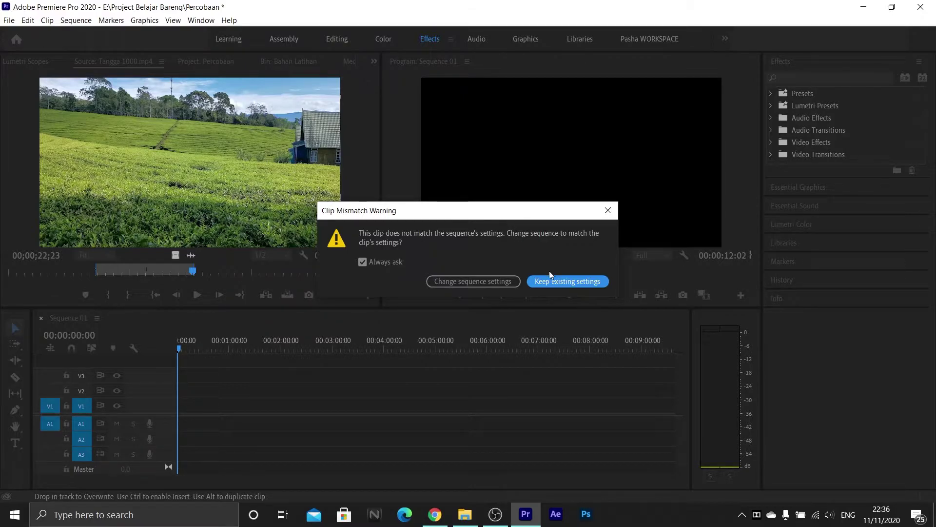
click(556, 282)
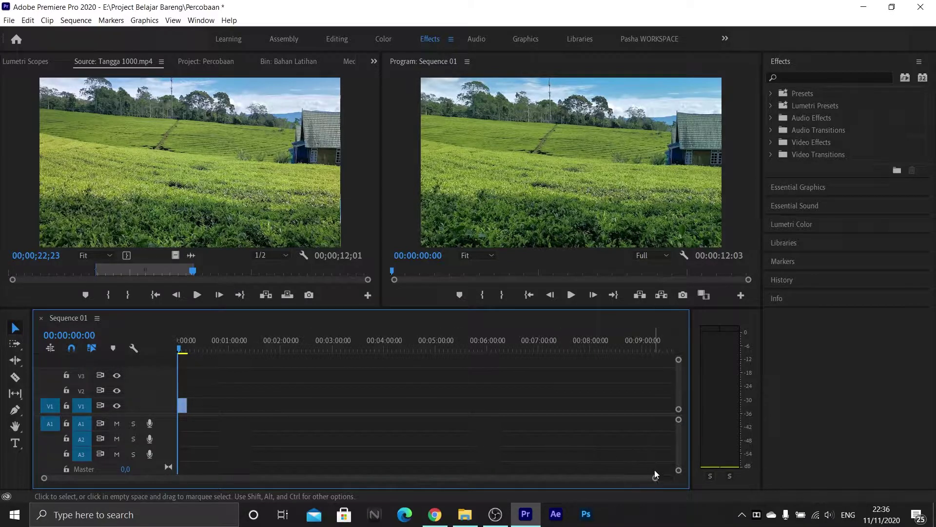
drag(655, 478, 498, 441)
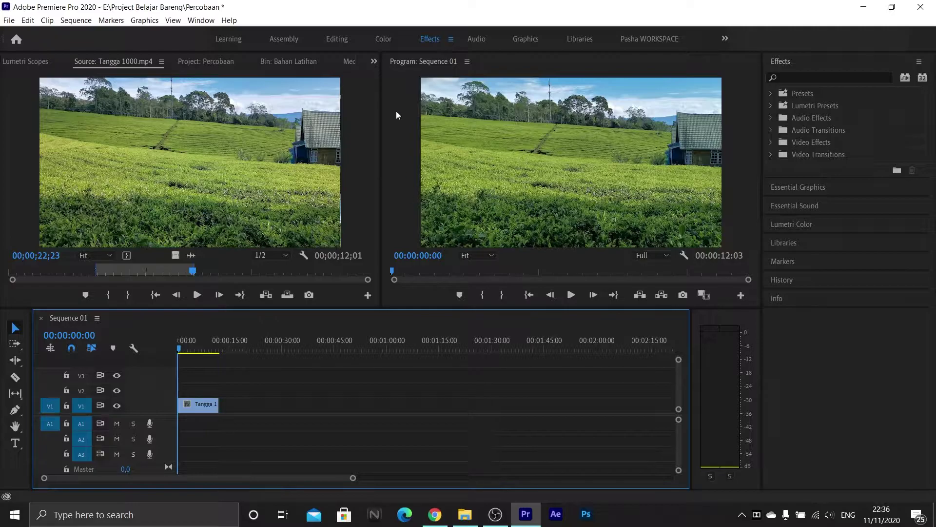
Return to the Bahan Latihan bin and open VID_20200312_164055.mp4 in the Source monitor.
click(375, 61)
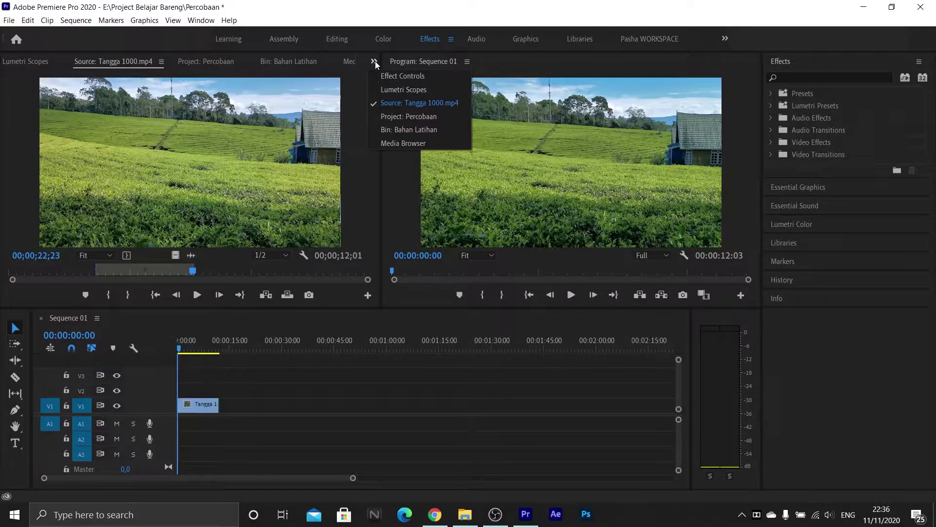
click(390, 121)
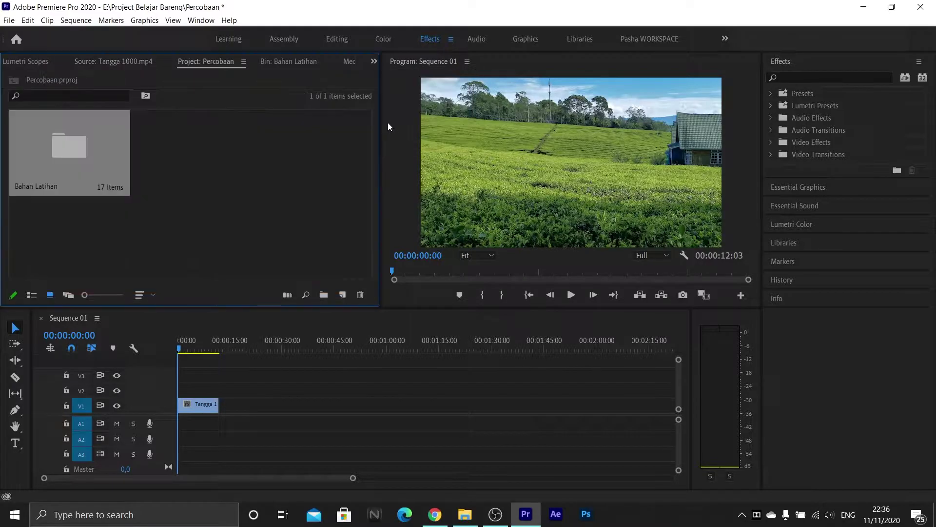
double_click(76, 157)
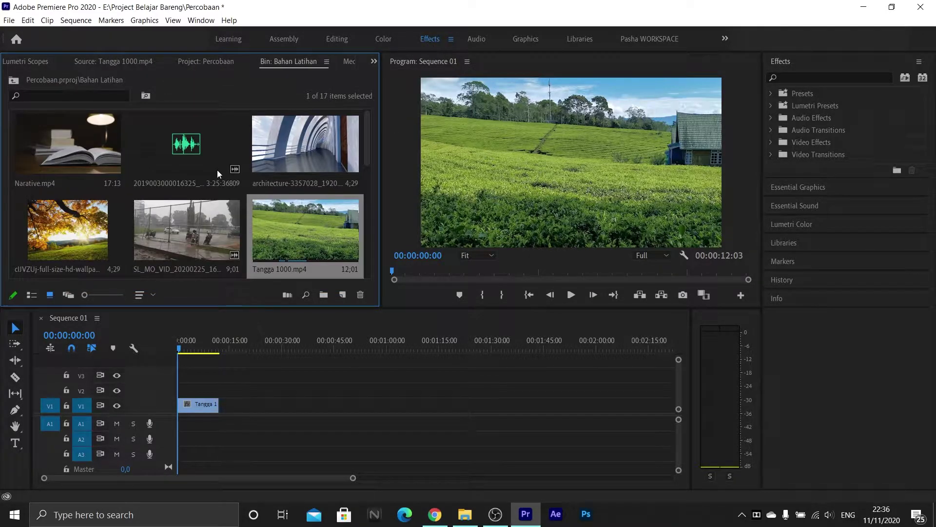
scroll(220, 179, down, 2)
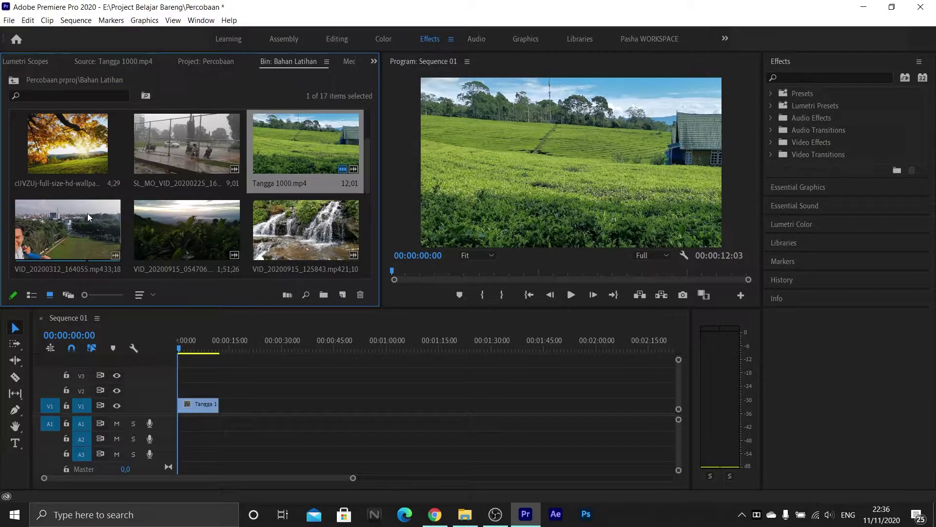
click(87, 212)
Mark In and Out points on VID_20200312_164055.mp4 and place only its video on V1 directly after the Tangga 1000 clip.
mouse_move(253, 271)
mouse_down()
mouse_move(152, 271)
mouse_move(244, 272)
mouse_up()
click(107, 296)
click(127, 295)
drag(176, 255, 230, 408)
click(259, 348)
Open VID_20200915_054706.mp4 from the bin, mark a range, and place only its video on V1 after the second clip.
click(375, 62)
click(409, 130)
double_click(211, 195)
drag(184, 271, 87, 272)
click(102, 295)
click(126, 295)
click(128, 295)
drag(175, 256, 275, 414)
Add VID_20200915_125843.mp4 to the end of V1, unlink its audio and delete the audio part.
click(374, 62)
click(409, 130)
drag(306, 144, 320, 411)
right_click(378, 423)
click(429, 192)
click(344, 424)
key(Delete)
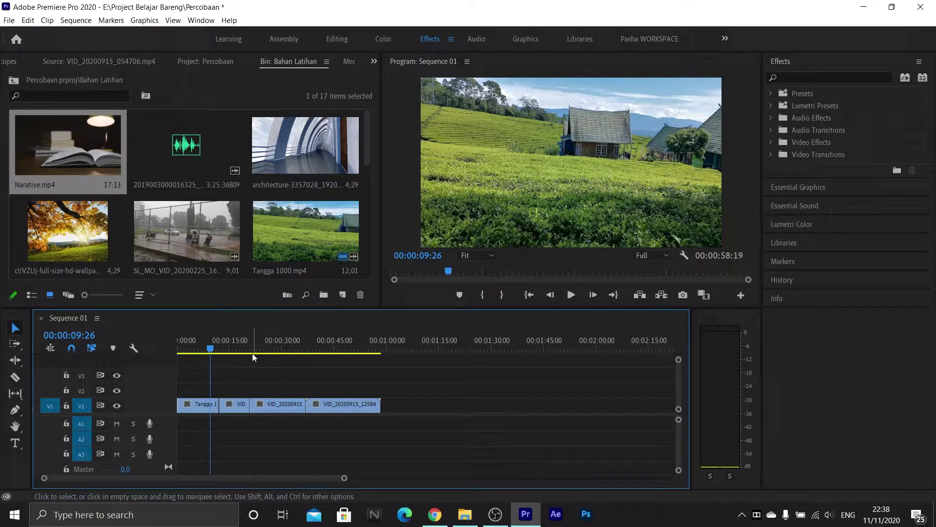
Scrub through the assembled clips in Sequence 01 to compare how each one fills the frame.
drag(248, 349, 275, 347)
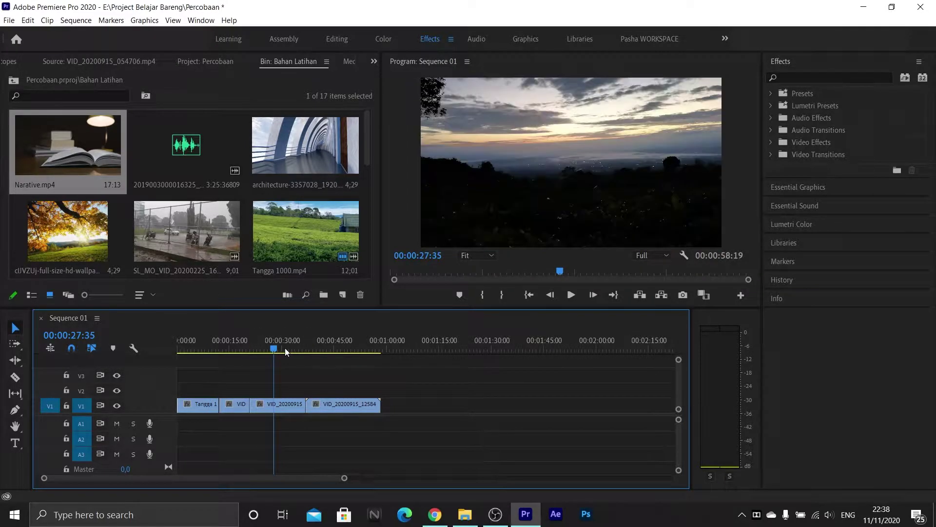
click(294, 349)
click(323, 349)
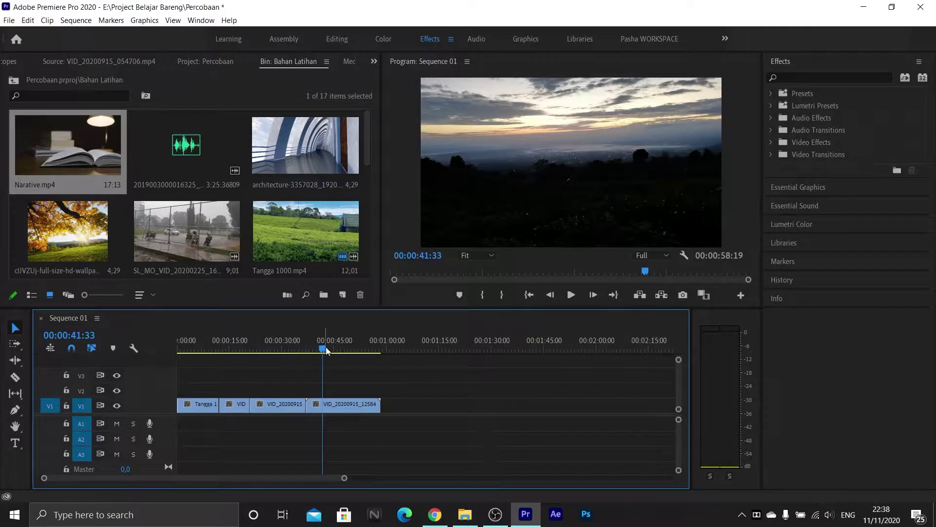
click(285, 347)
click(246, 347)
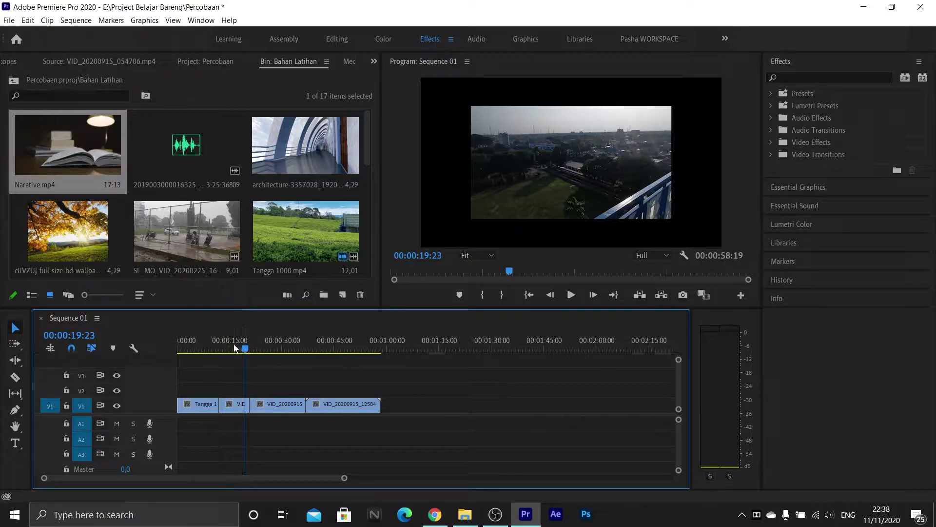
drag(245, 349, 233, 349)
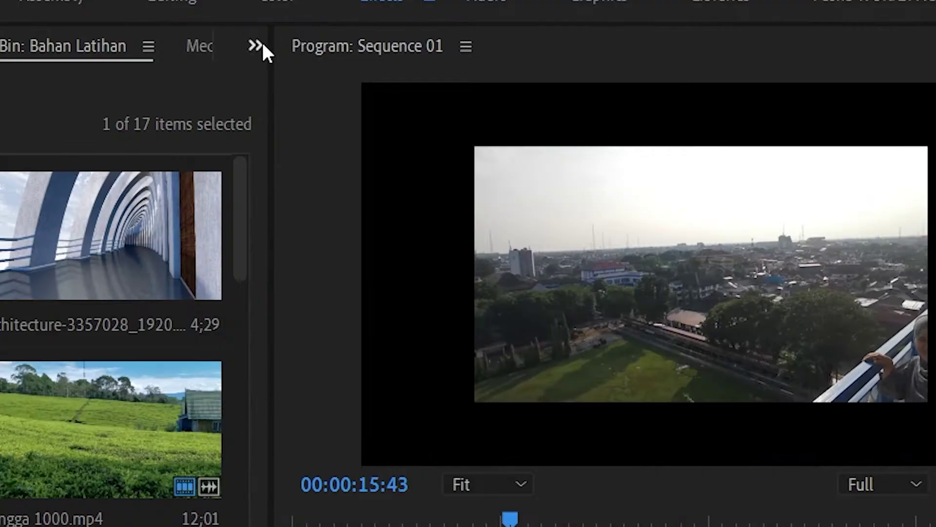
Show the Effect Controls and inspect the motion values of the VID_20200312_164055.mp4 and VID_20200915_054706.mp4 clips.
click(374, 61)
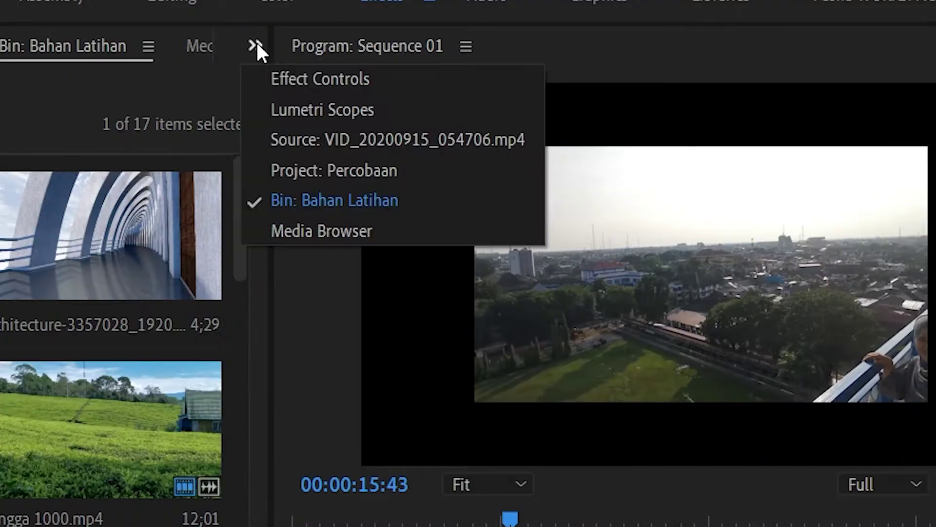
click(304, 78)
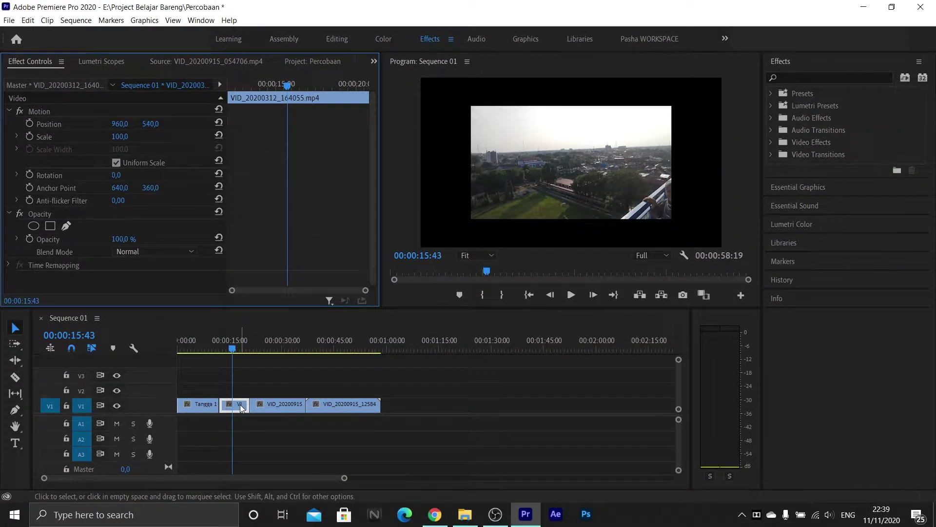
mouse_move(240, 405)
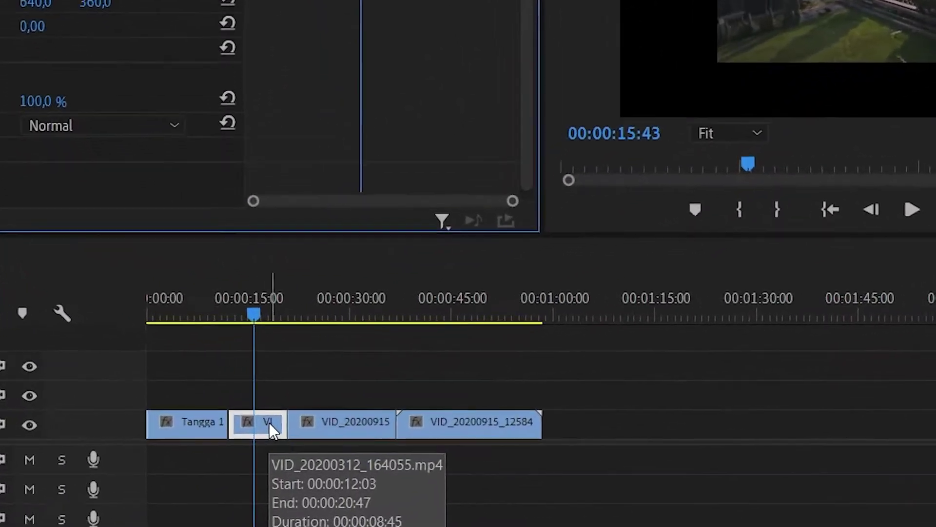
click(373, 423)
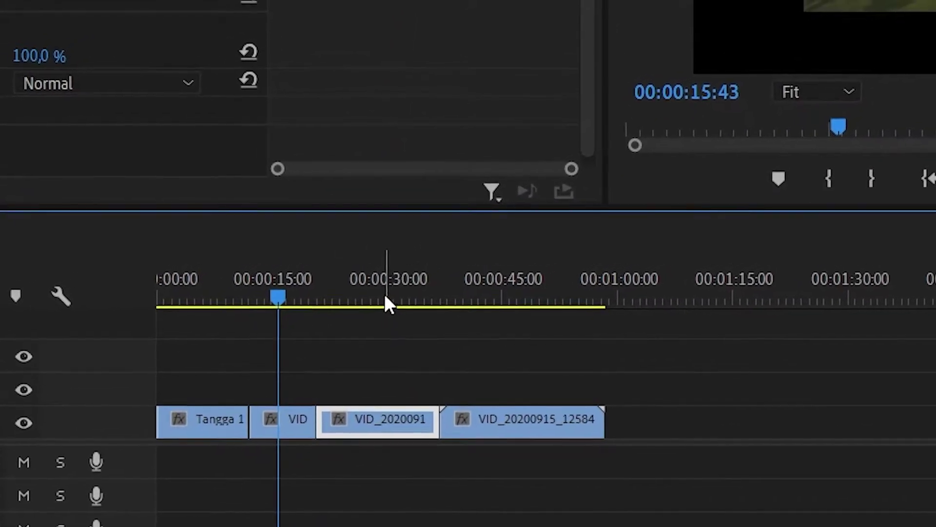
click(383, 299)
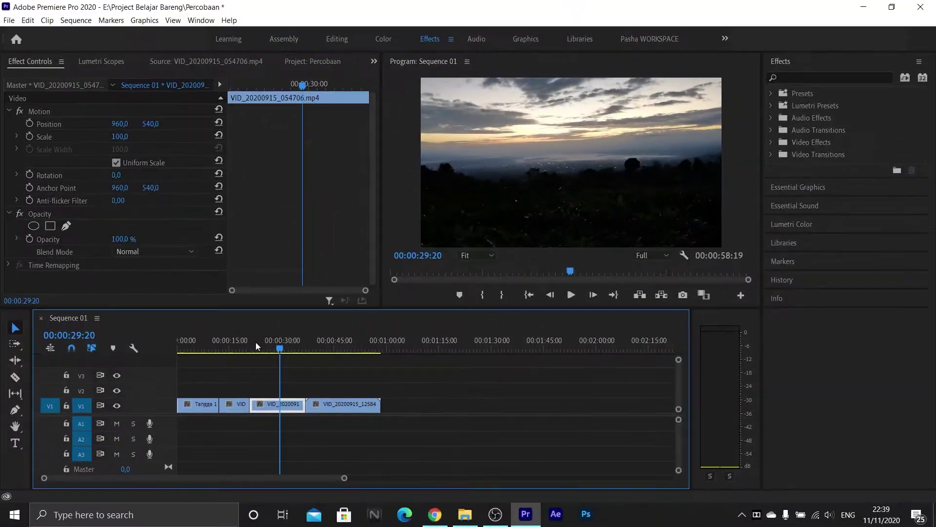
Try shifting the VID_20200312_164055.mp4 clip horizontally with its Position value, and set it back to 960.
click(274, 302)
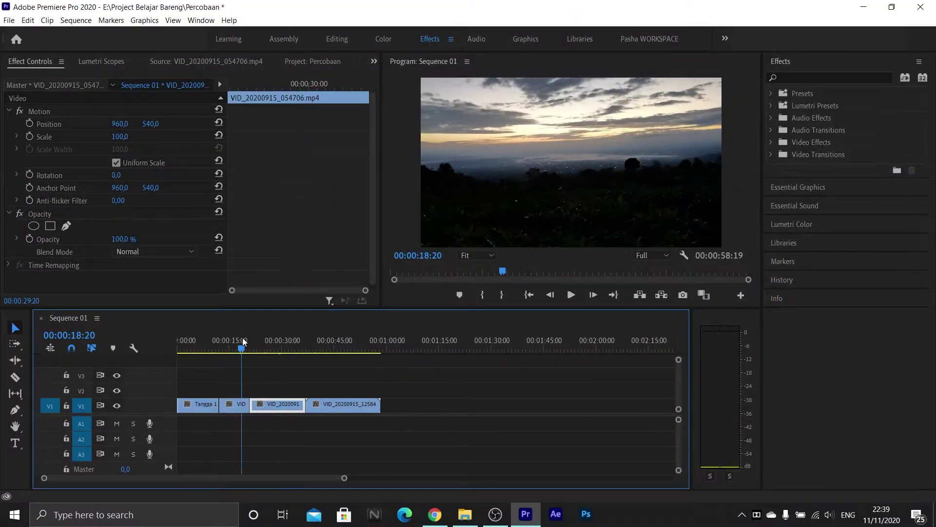
click(232, 404)
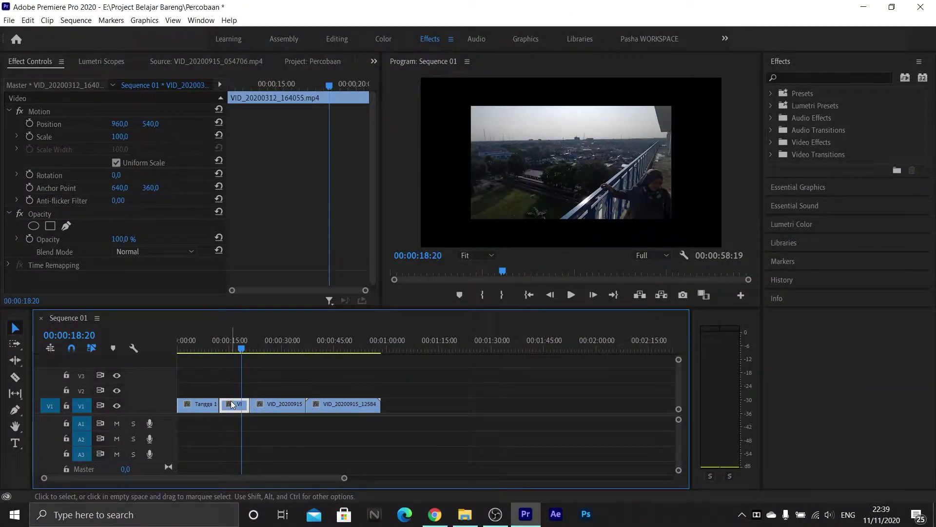
drag(242, 351, 238, 351)
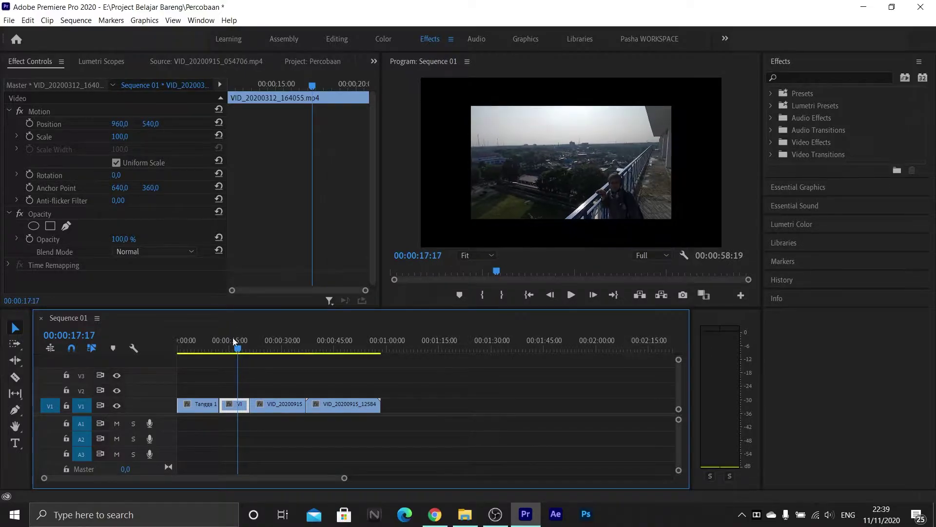
click(65, 120)
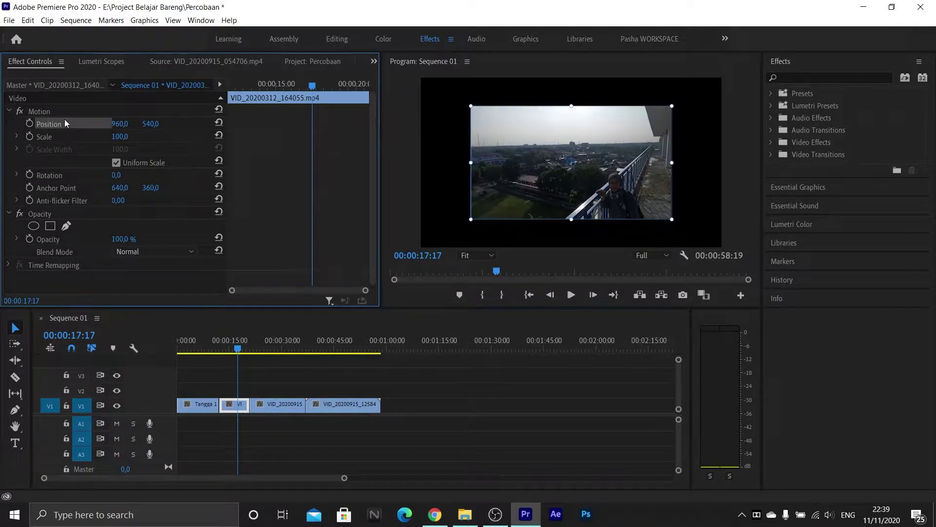
mouse_move(115, 125)
mouse_down()
mouse_move(161, 125)
mouse_move(132, 125)
mouse_up()
click(129, 123)
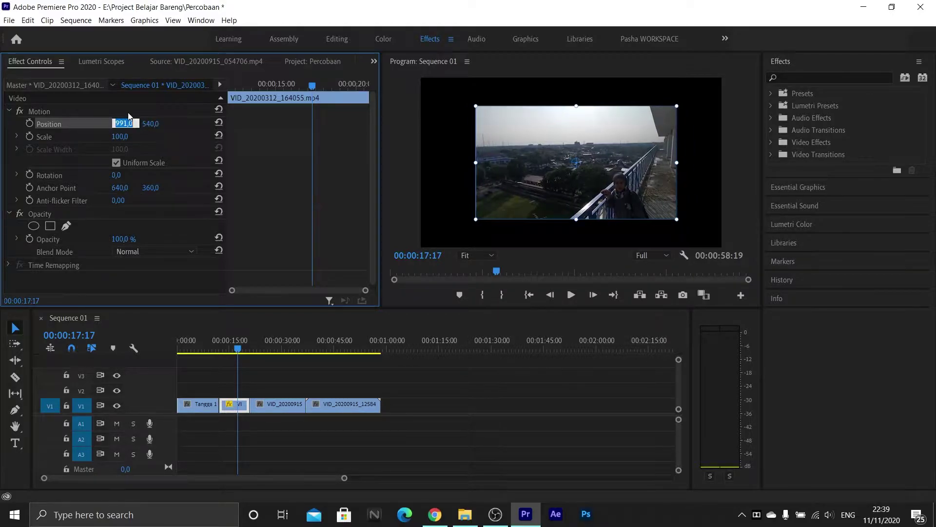
key(BackSpace)
text(960)
key(Return)
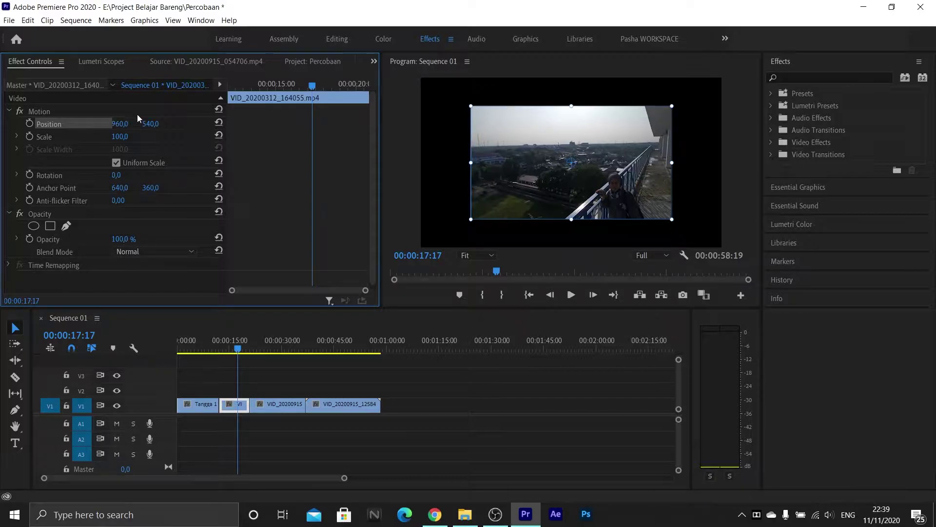
Try adjusting the same clip's vertical Position value, and set it back to 540.
drag(150, 126, 146, 125)
click(151, 123)
text(540)
key(Return)
Try enlarging the VID_20200312_164055.mp4 clip with the Scale value, and set the scale back to 100.
click(69, 136)
text(166)
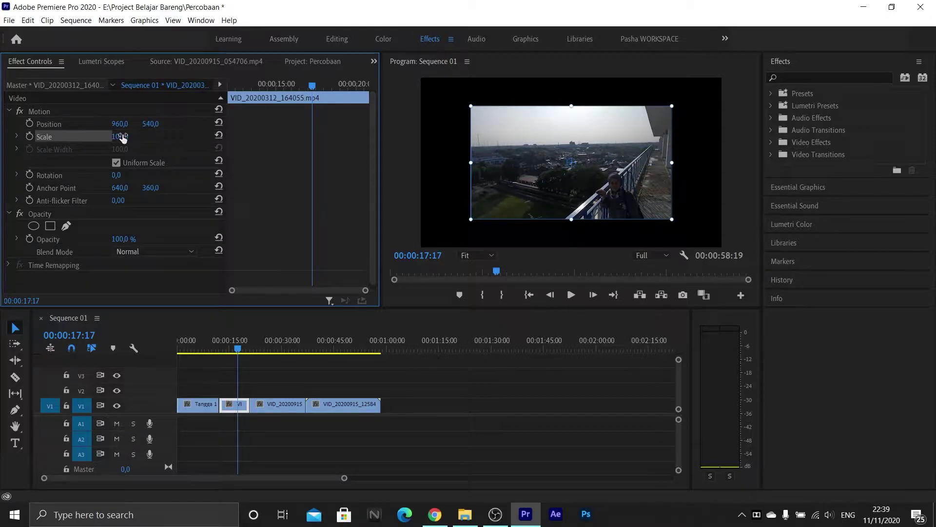
key(Return)
mouse_move(120, 136)
mouse_down()
mouse_move(83, 137)
mouse_move(229, 136)
mouse_move(82, 137)
mouse_move(156, 137)
mouse_move(126, 135)
mouse_up()
click(126, 136)
text(10)
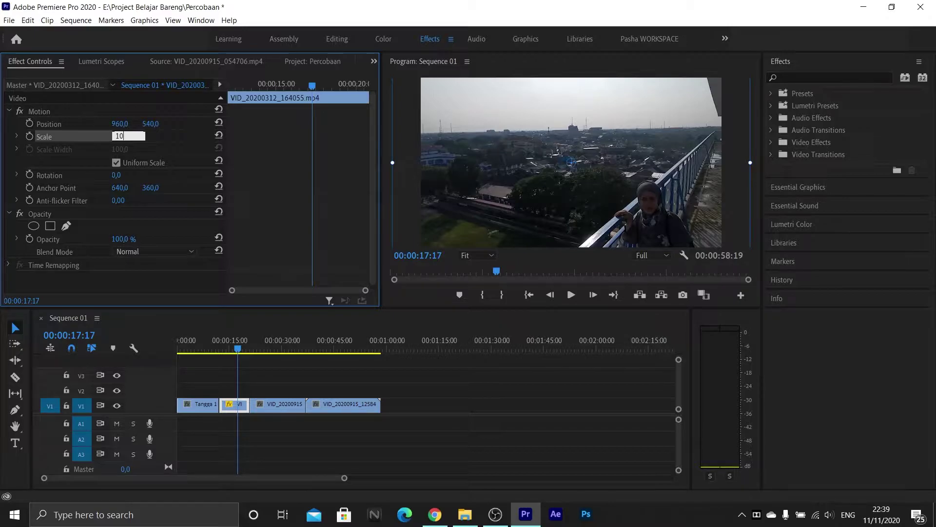
text(0)
key(Return)
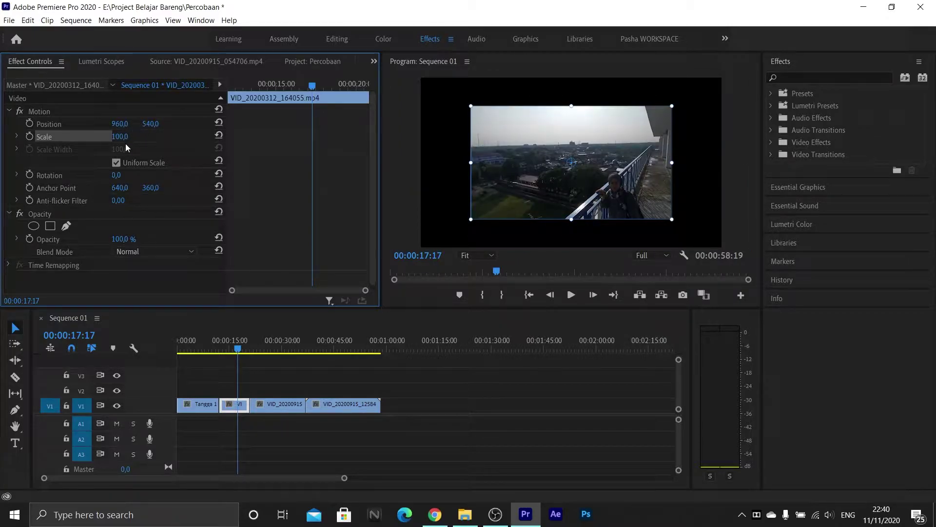
Scale the VID_20200312_164055.mp4 clip to 154 so it fills the frame, and check it against its neighbouring clips.
drag(121, 140, 147, 141)
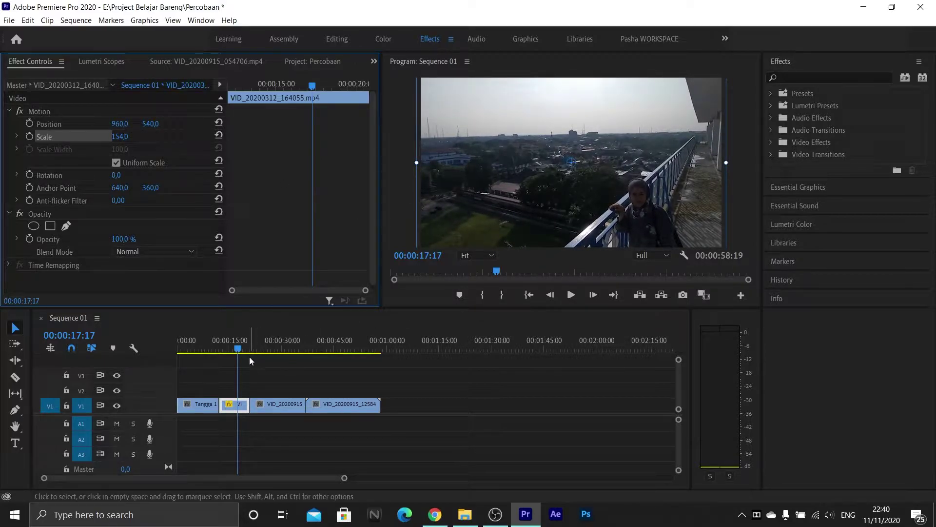
click(236, 349)
key(space)
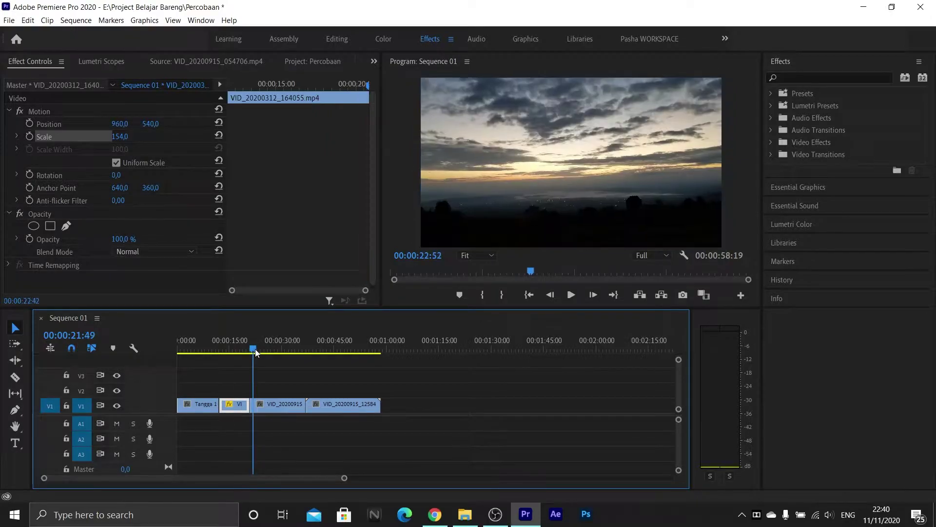
drag(248, 351, 213, 349)
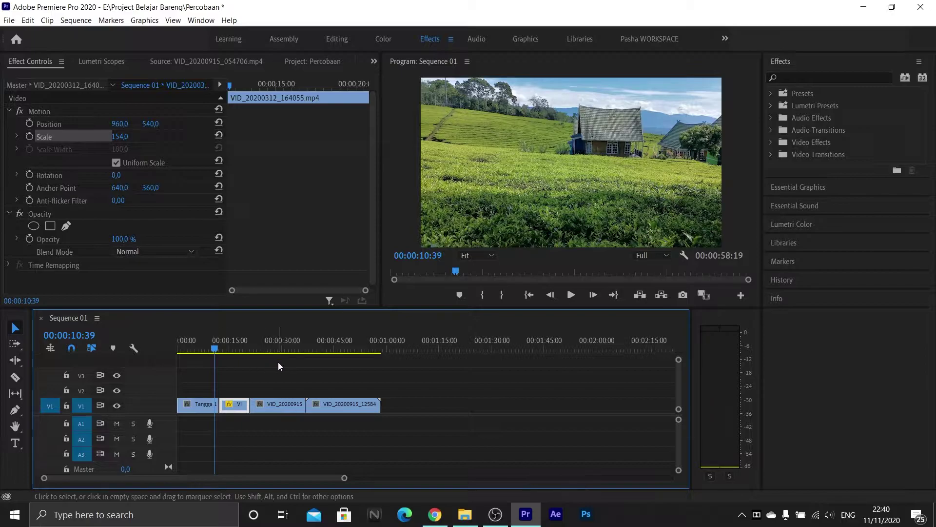
click(245, 357)
click(241, 349)
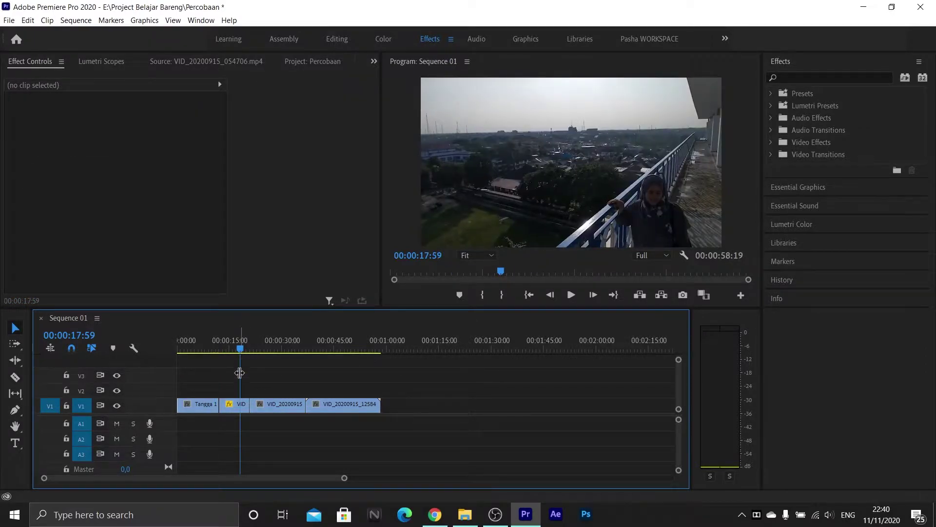
Try rotating the VID_20200312_164055.mp4 clip, and set its rotation back to 0.
click(240, 410)
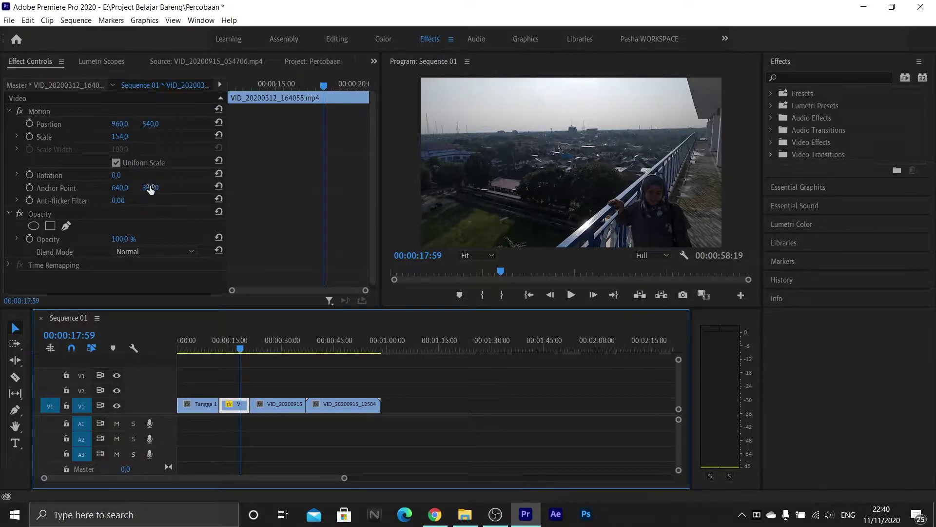
drag(125, 176, 68, 171)
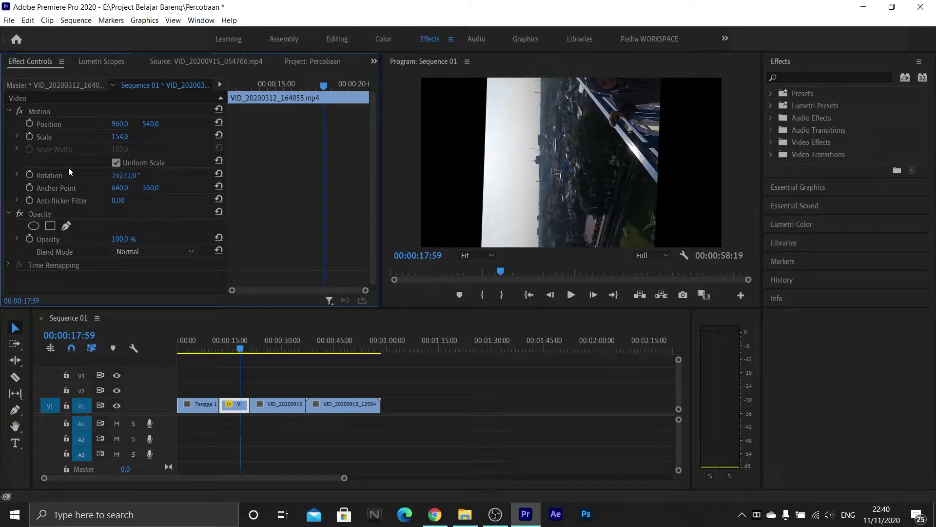
click(117, 175)
text(0)
key(Return)
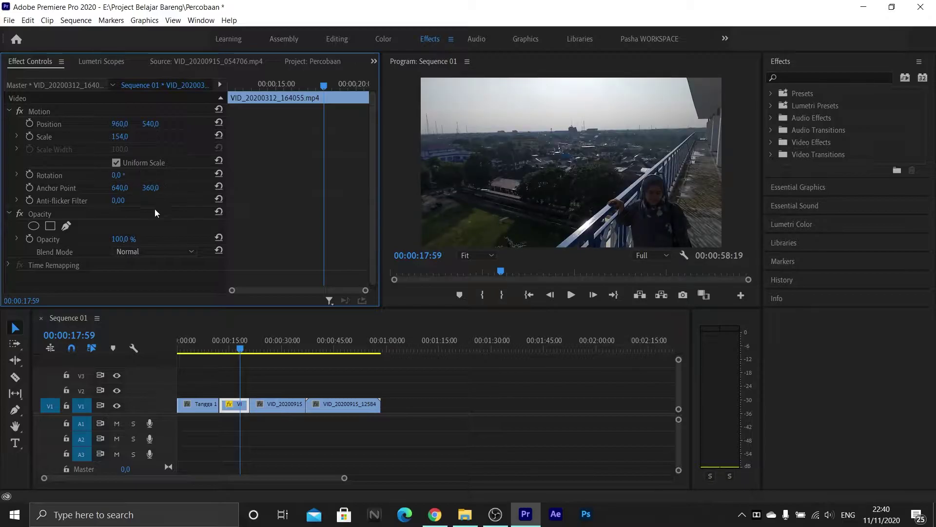
Try lowering the opacity of the Tangga 1000.mp4 clip to about 54%, and return it to 100%.
scroll(141, 217, down, 1)
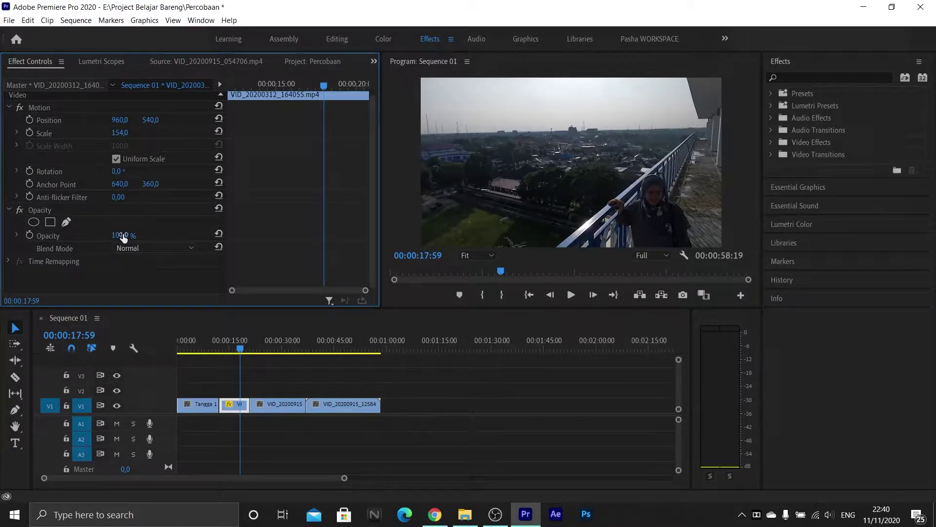
mouse_move(123, 236)
mouse_down()
mouse_move(93, 236)
mouse_move(123, 236)
mouse_up()
click(208, 349)
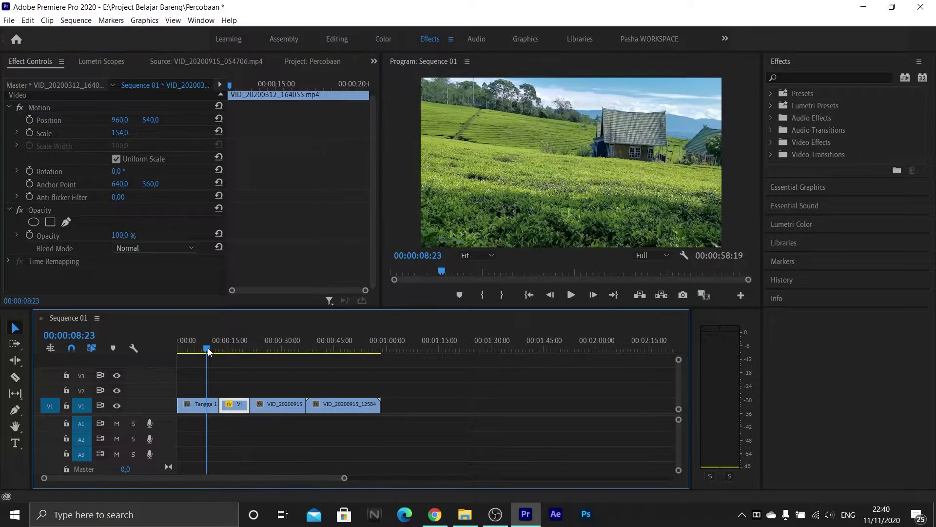
click(199, 402)
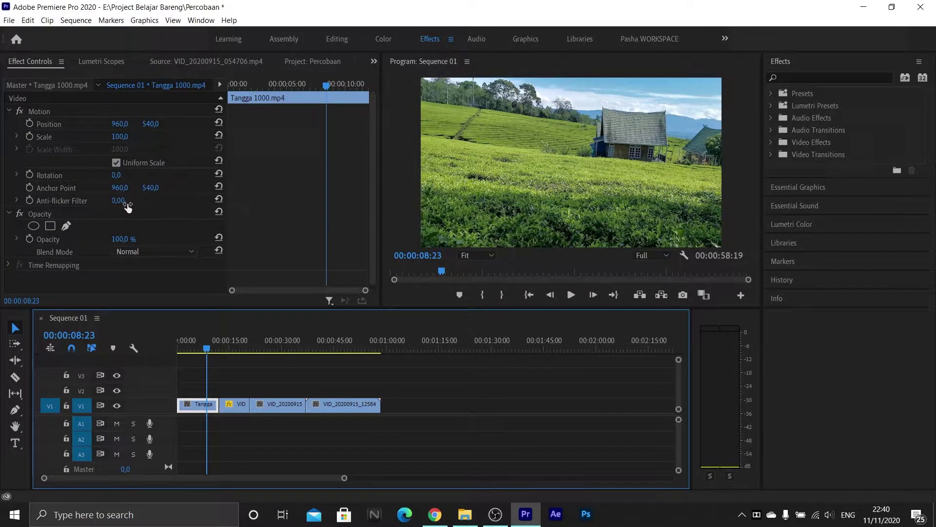
drag(123, 244, 101, 244)
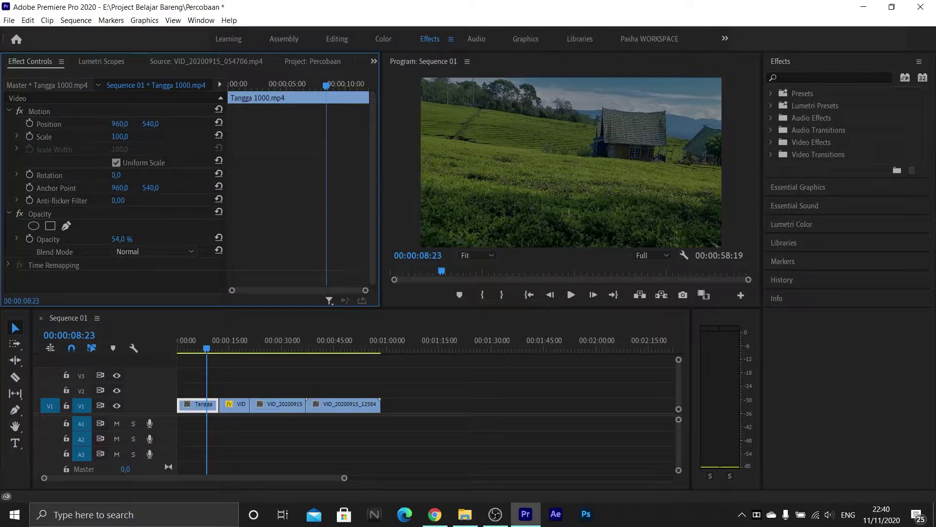
drag(101, 244, 121, 241)
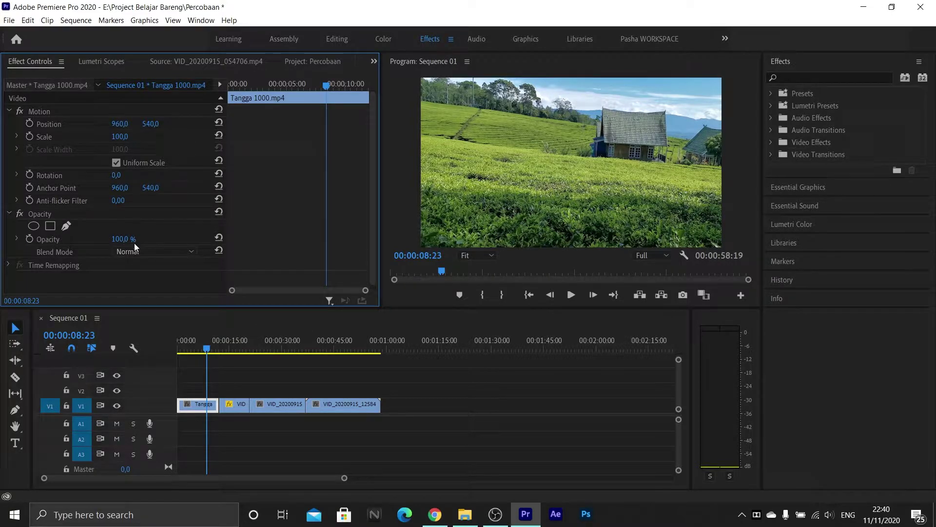
Search the effects for "crop" and apply the Crop effect to the Tangga 1000.mp4 clip.
click(239, 350)
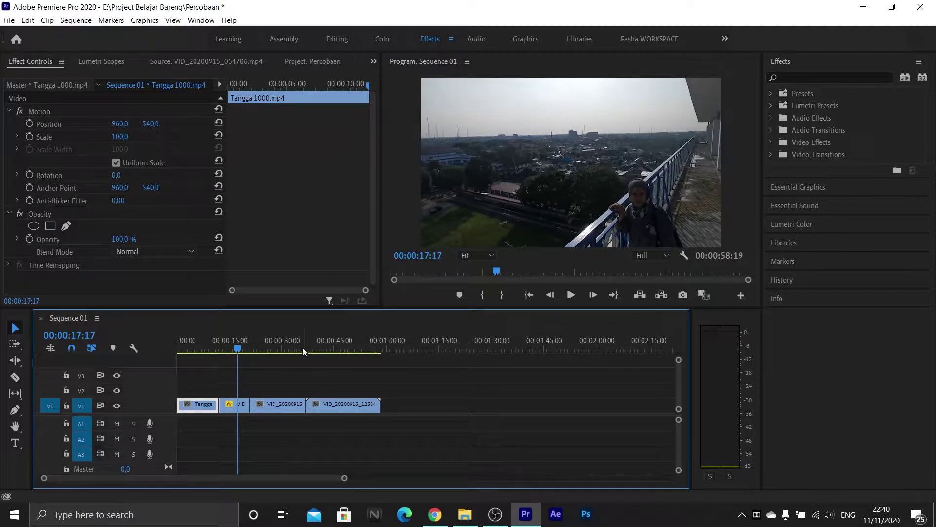
click(288, 349)
click(286, 350)
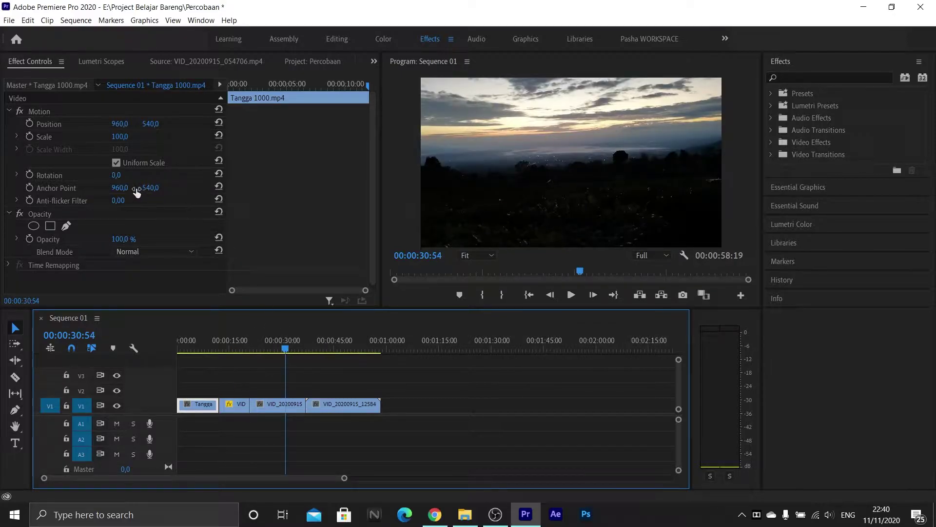
scroll(136, 189, down, 1)
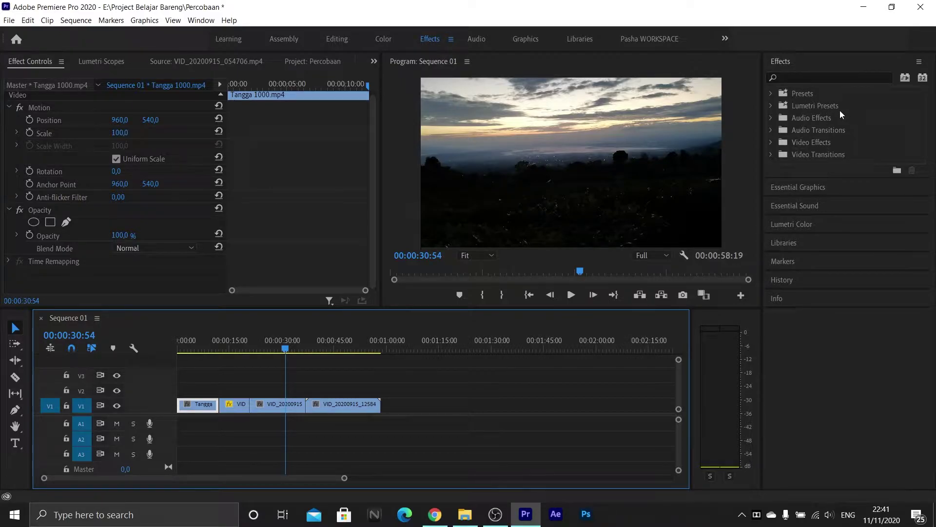
click(820, 83)
text(crop)
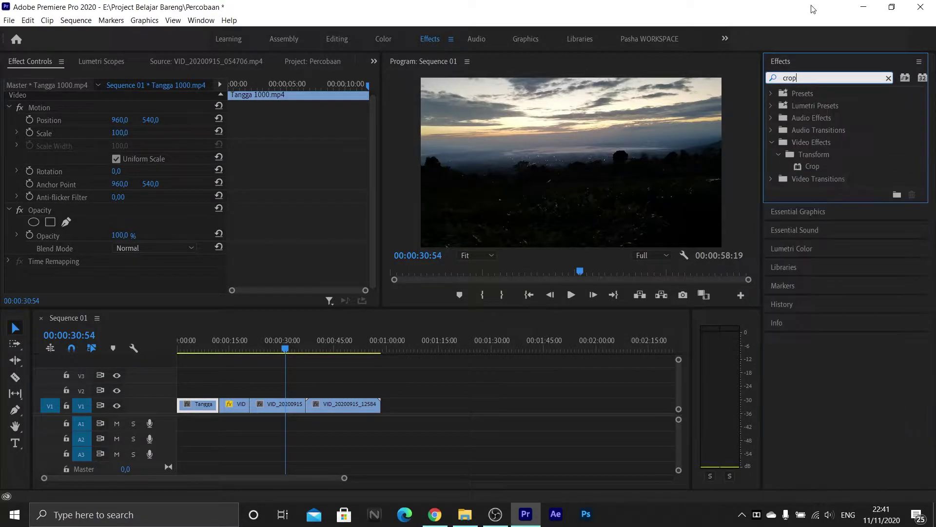
drag(814, 167, 638, 199)
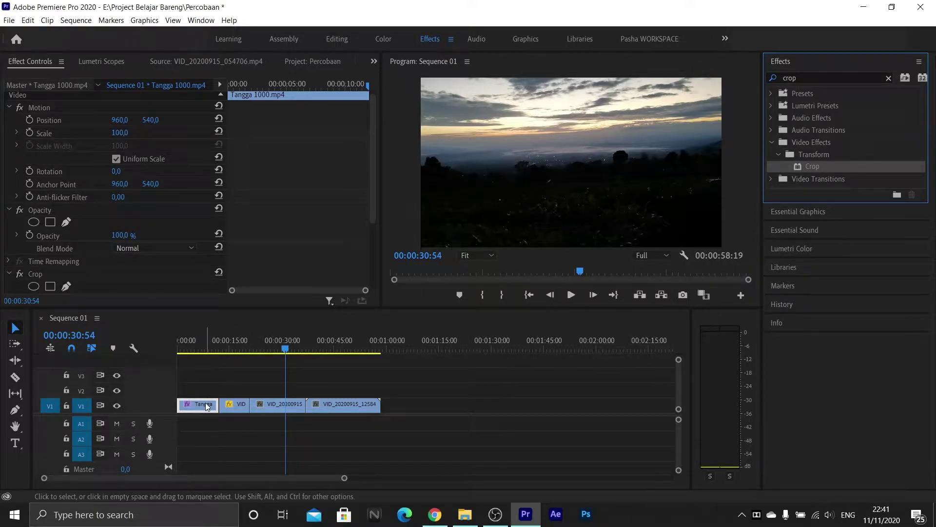
Try the Crop effect's Left value on Tangga 1000.mp4, and delete the effect from the clip.
click(202, 350)
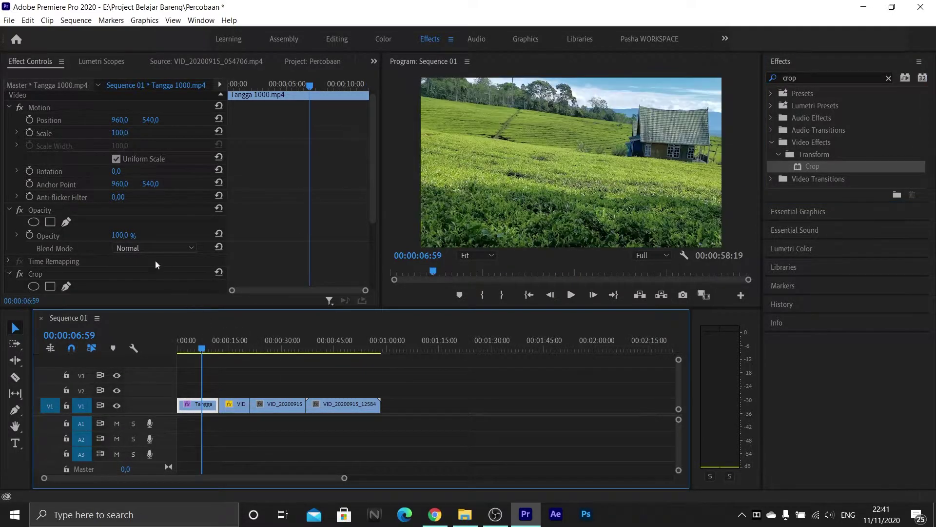
scroll(122, 241, down, 1)
scroll(121, 240, down, 2)
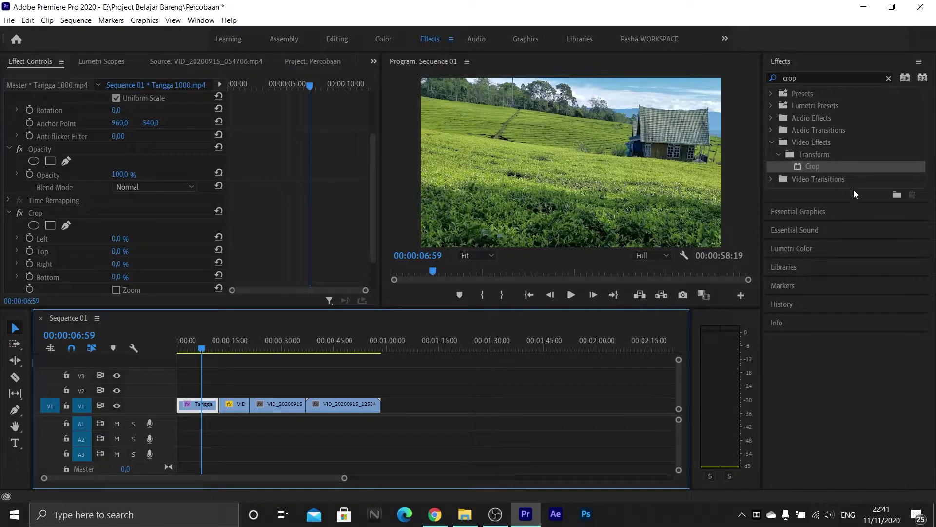
scroll(67, 278, down, 1)
scroll(147, 220, down, 1)
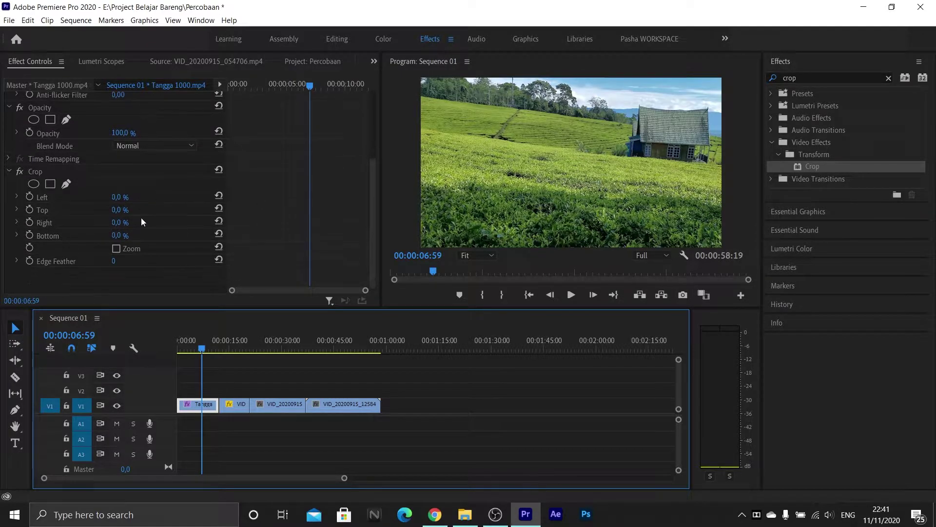
scroll(135, 189, up, 1)
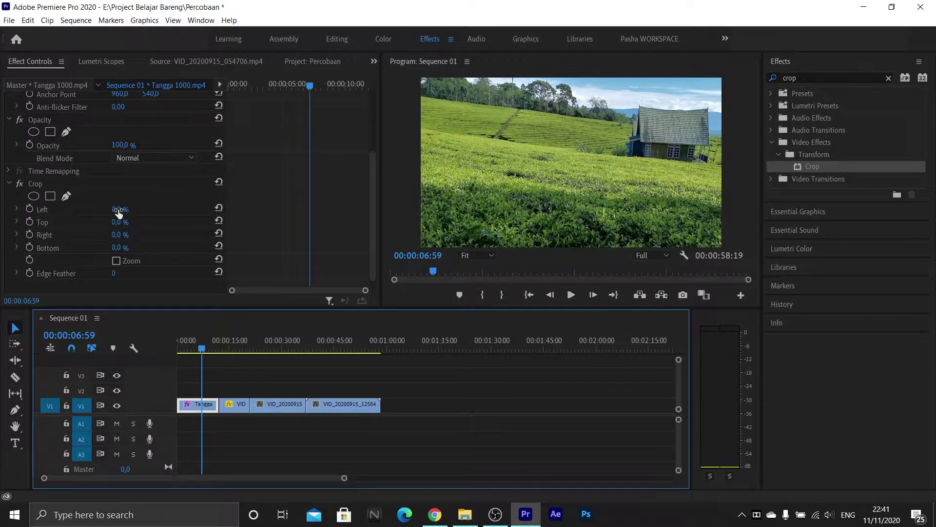
mouse_move(118, 213)
mouse_down()
mouse_move(171, 213)
mouse_move(129, 209)
mouse_up()
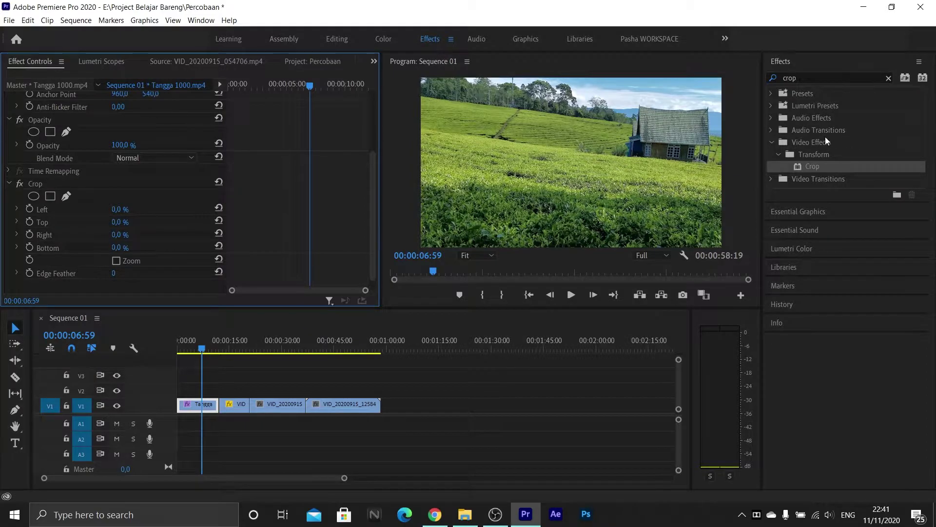
click(72, 182)
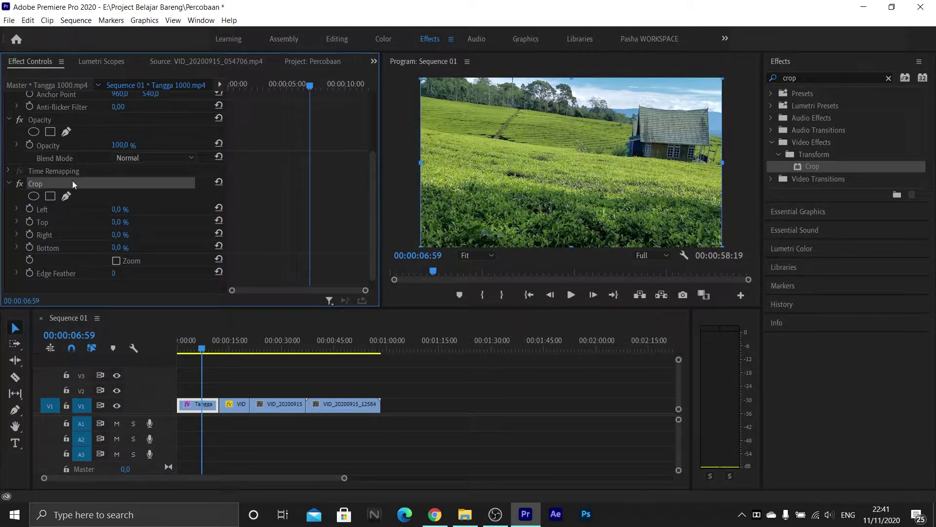
key(Delete)
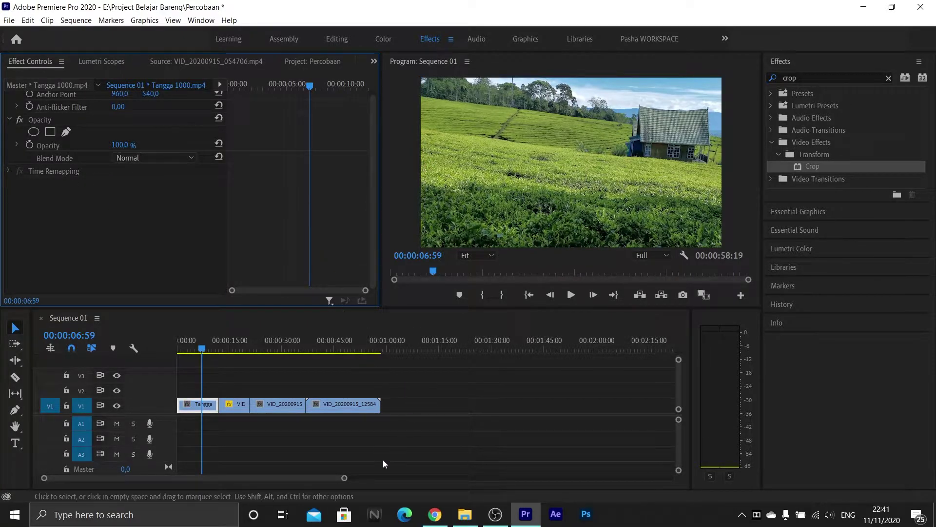
Play the cut between Tangga 1000.mp4 and the following clip on V1.
drag(344, 479, 322, 478)
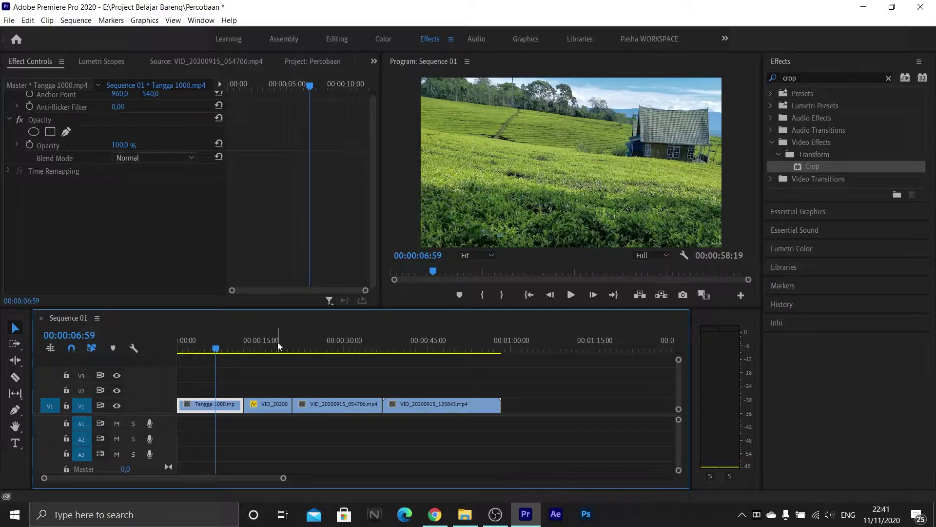
drag(248, 347, 237, 354)
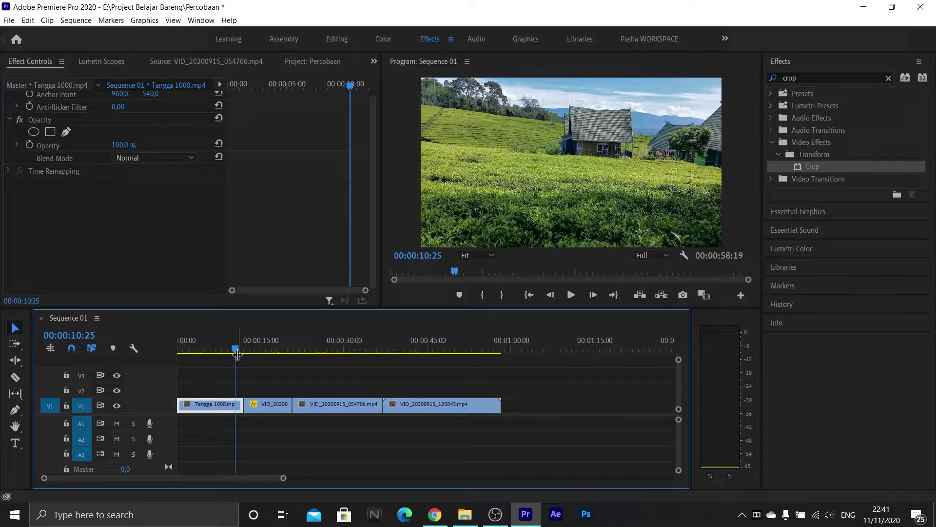
key(space)
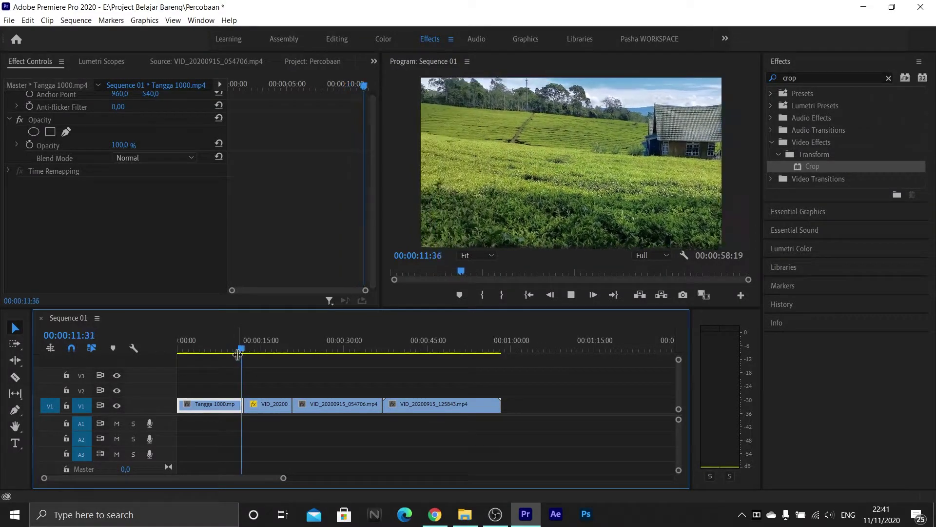
key(space)
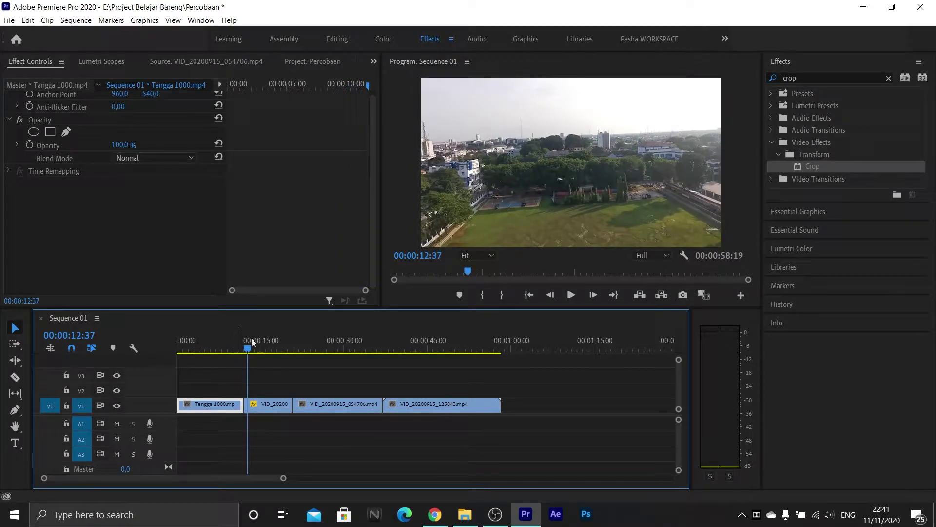
Clear the effects search and list the Dissolve video transitions.
click(838, 74)
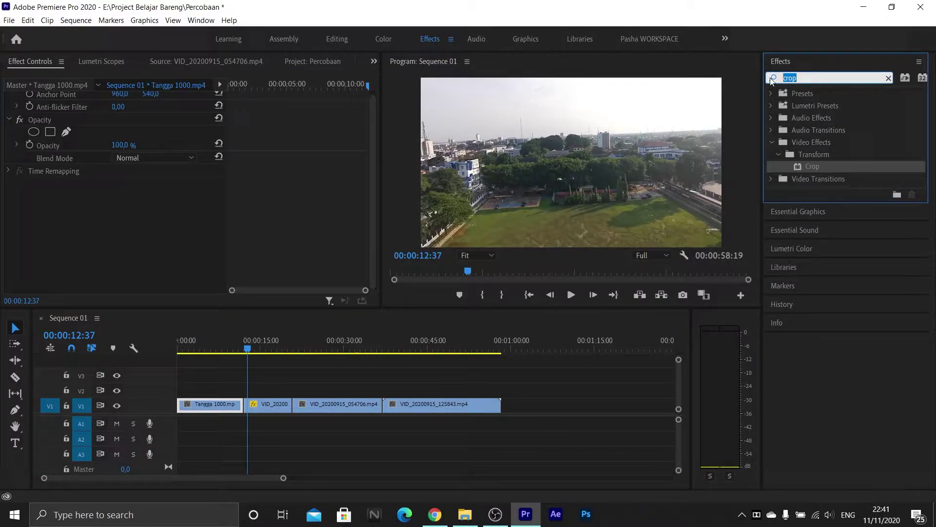
key(BackSpace)
key(BackSpace)
key(BackSpace)
key(BackSpace)
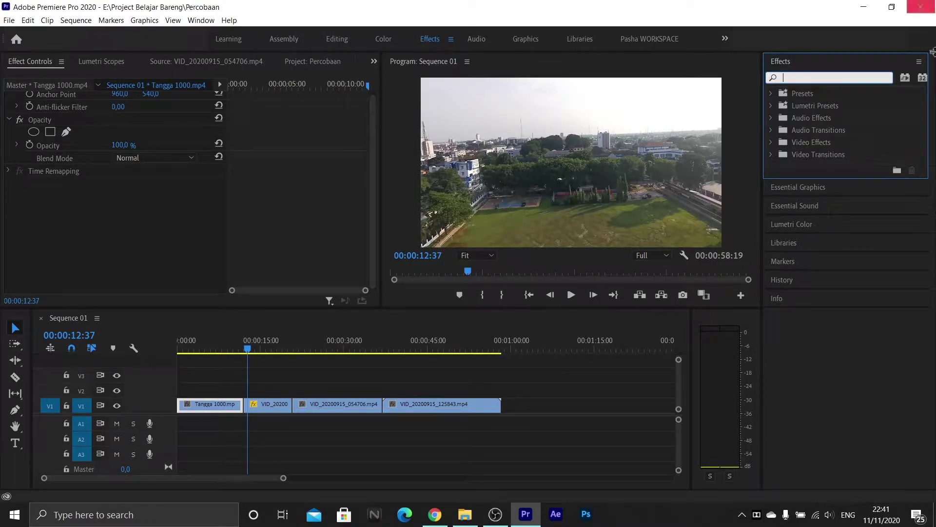
click(810, 40)
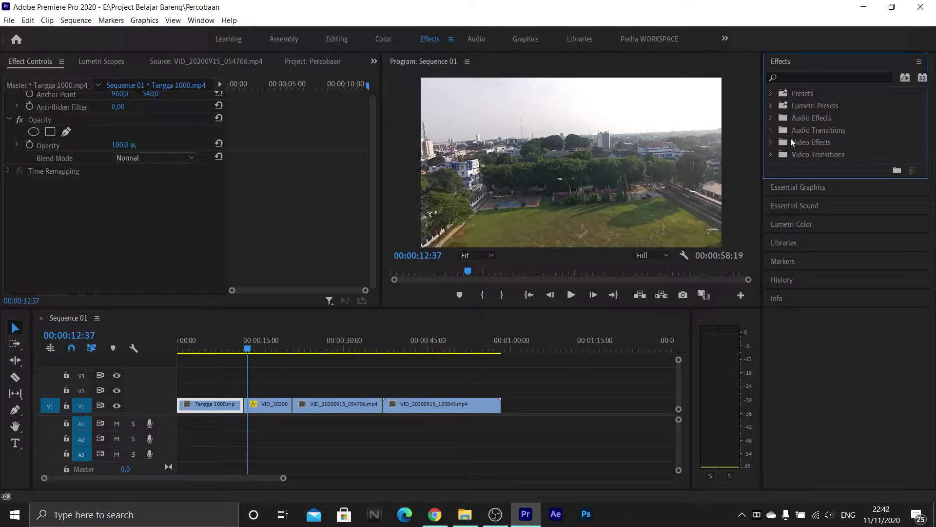
click(771, 153)
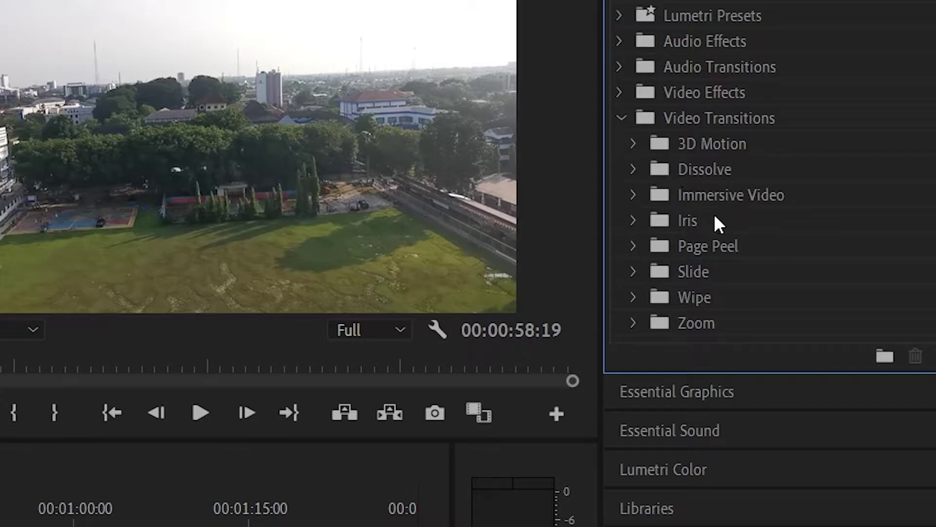
click(634, 168)
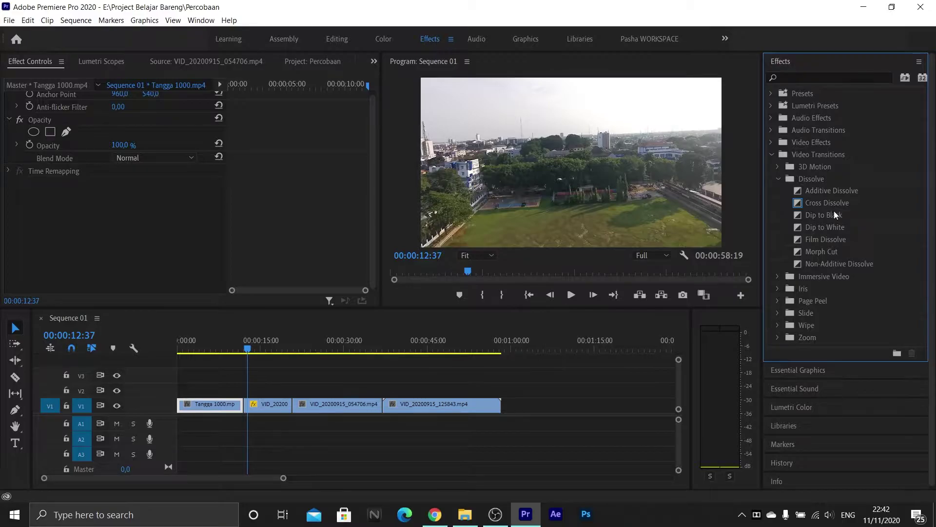
Apply the Dip to Black transition at the cut after Tangga 1000.mp4 and play it back.
click(819, 218)
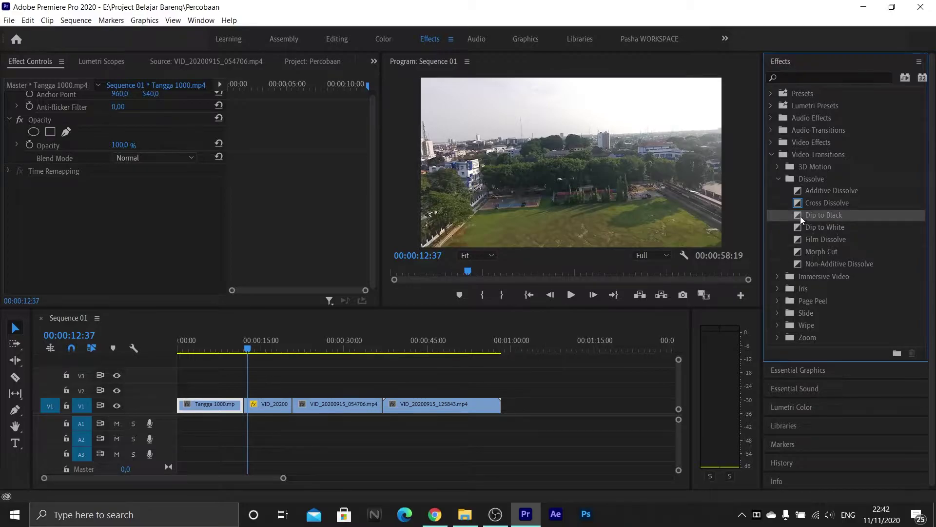
mouse_move(798, 220)
mouse_down()
mouse_move(270, 387)
mouse_move(244, 408)
mouse_up()
click(242, 342)
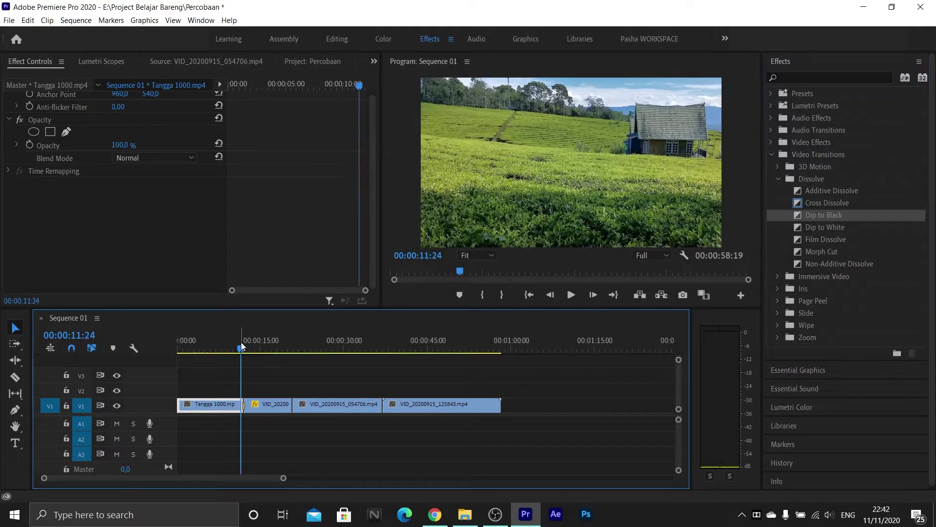
key(space)
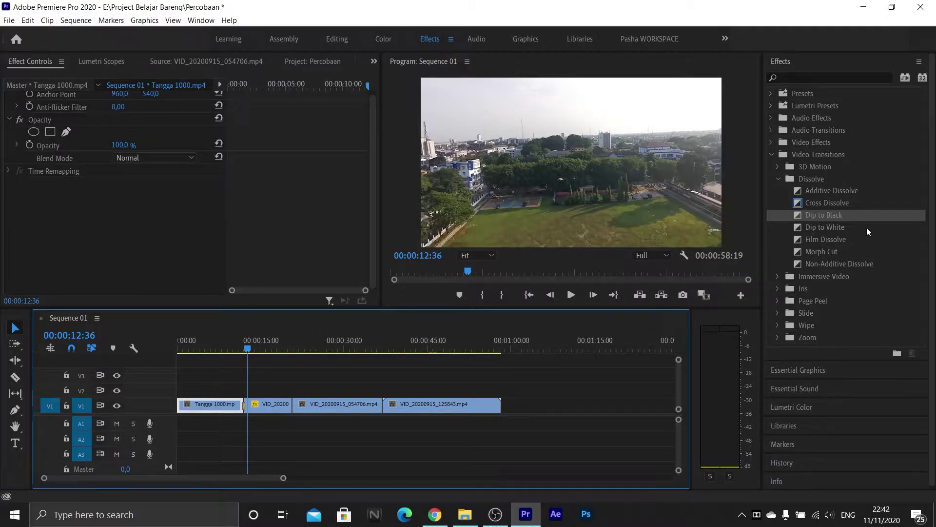
Apply the Dip to White transition at the cut before VID_20200915_054706.mp4 and play it back.
click(847, 232)
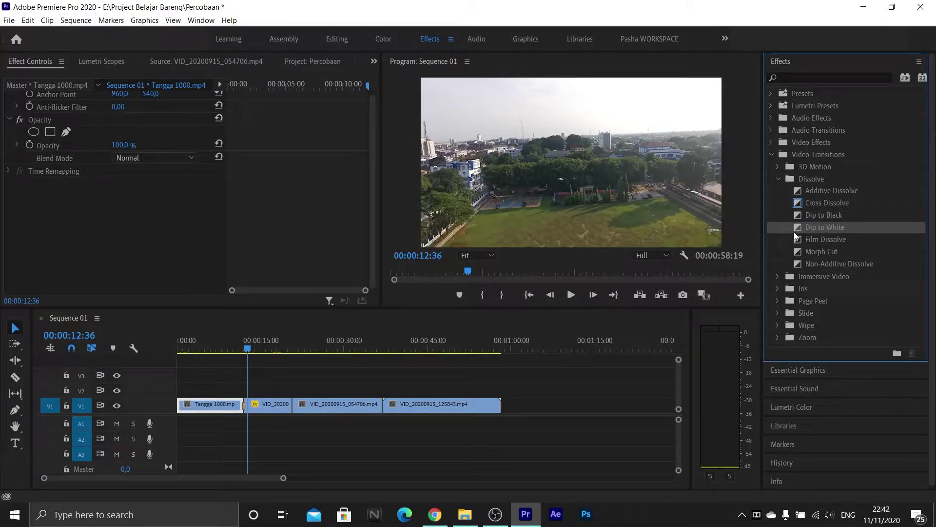
drag(798, 227, 296, 407)
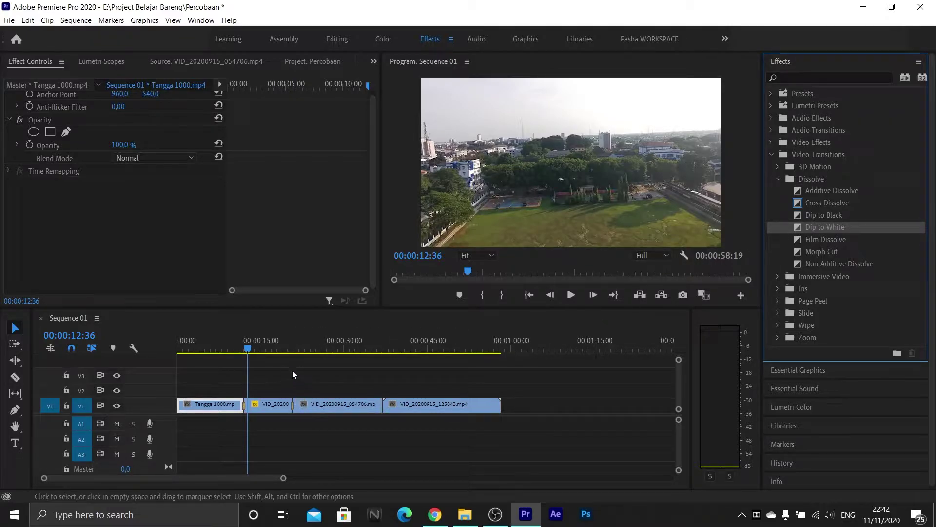
click(282, 348)
key(space)
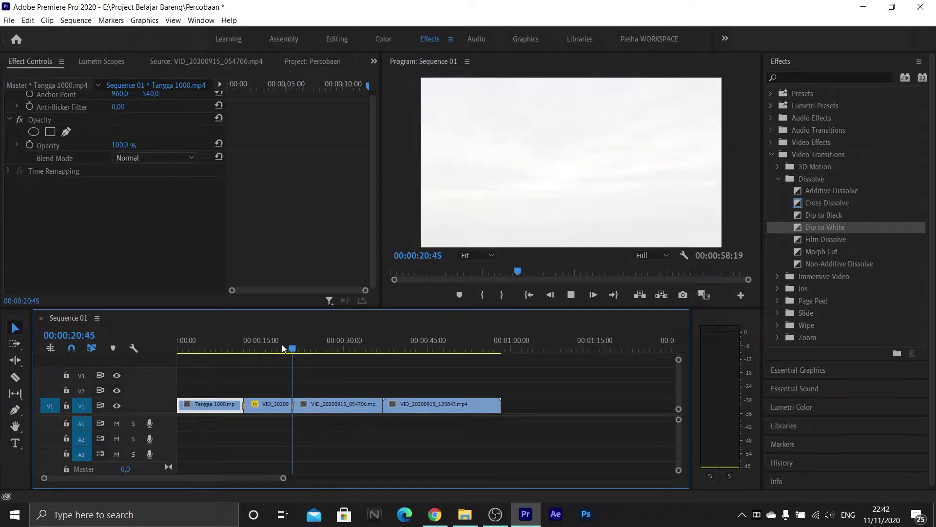
key(space)
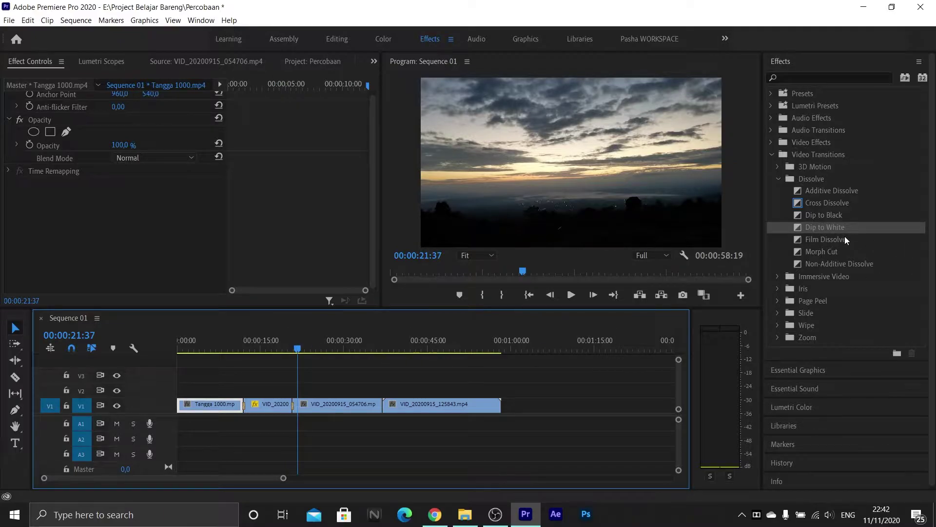
Apply the Film Dissolve transition between VID_20200915_054706.mp4 and VID_20200915_125843.mp4, and play it back.
click(845, 238)
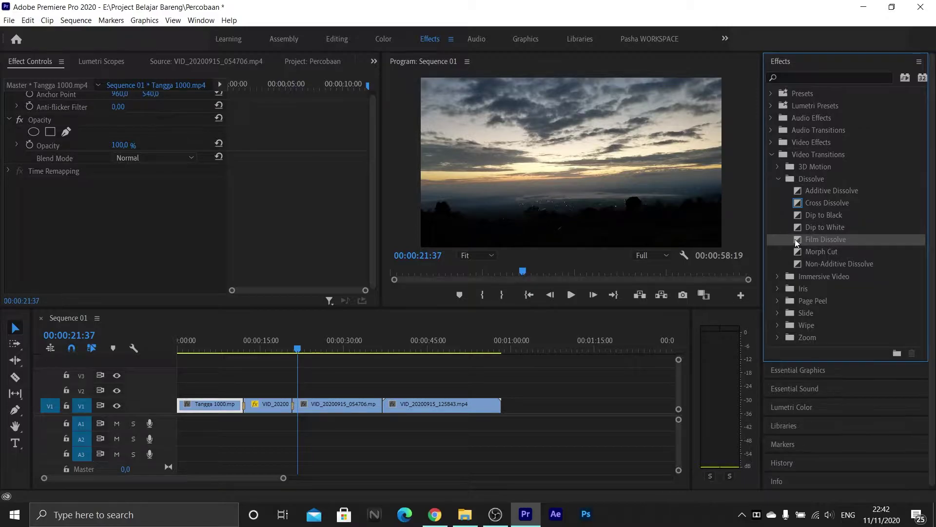
mouse_move(798, 242)
mouse_down()
mouse_move(719, 284)
mouse_move(385, 408)
mouse_up()
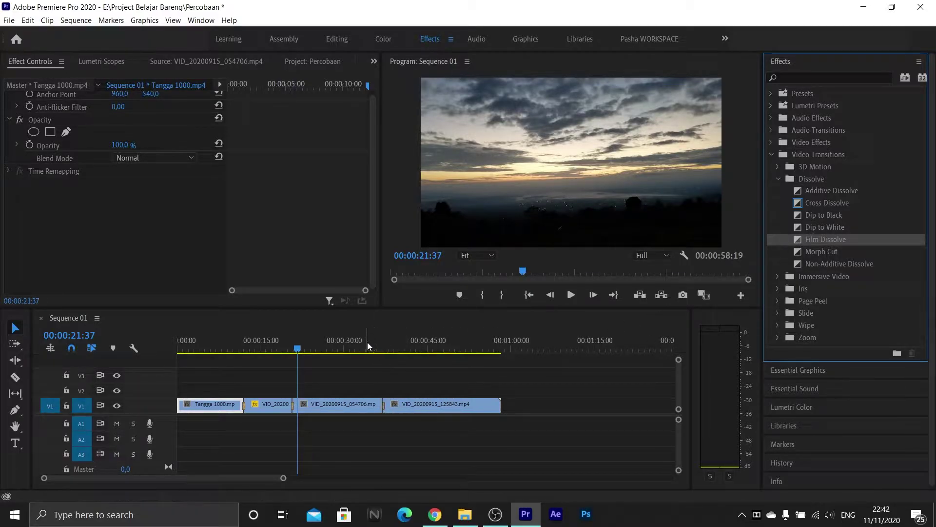
click(372, 348)
click(377, 349)
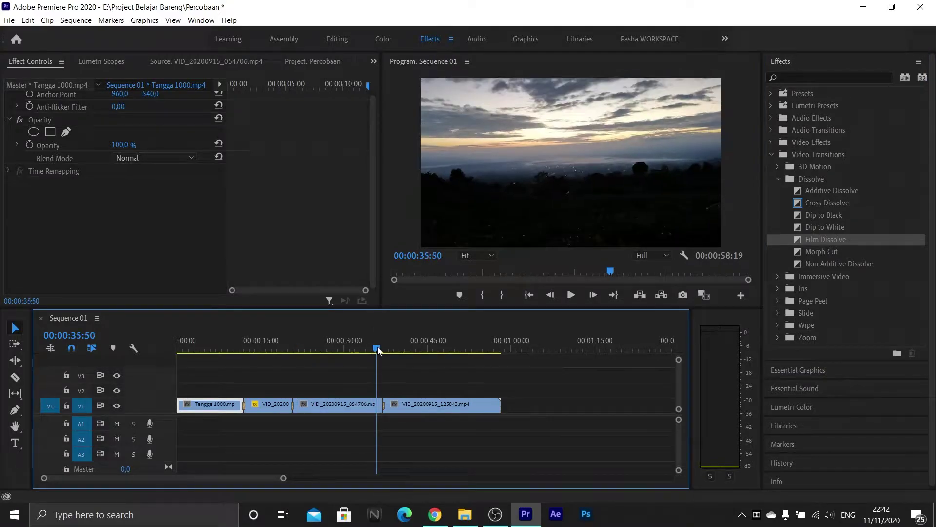
key(space)
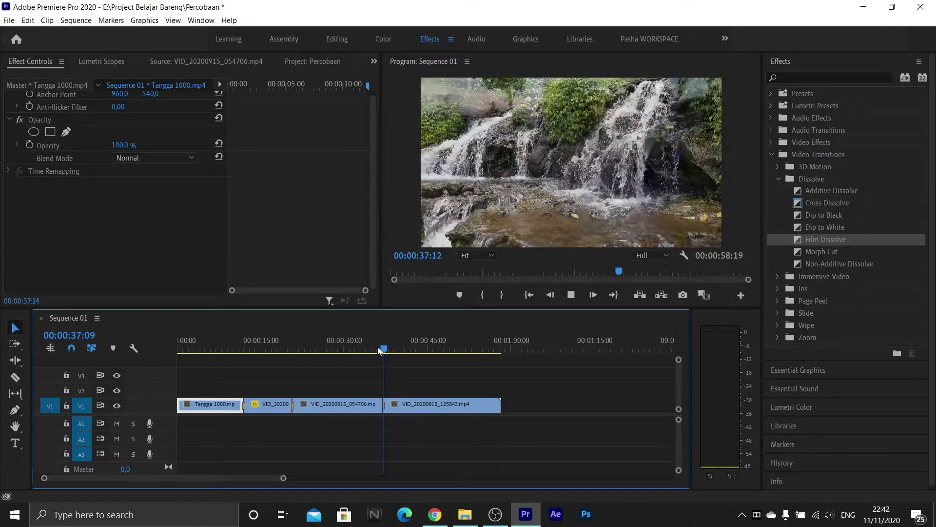
key(space)
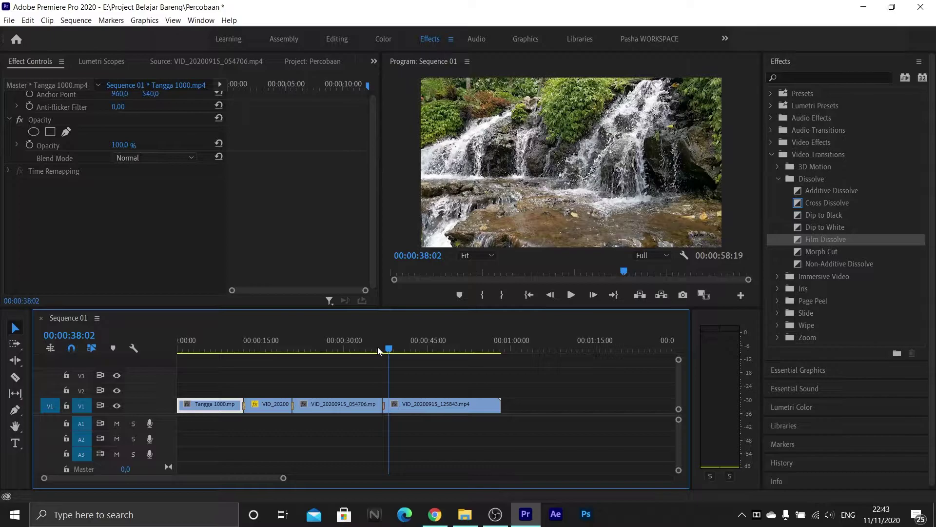
click(378, 348)
key(space)
key(space)
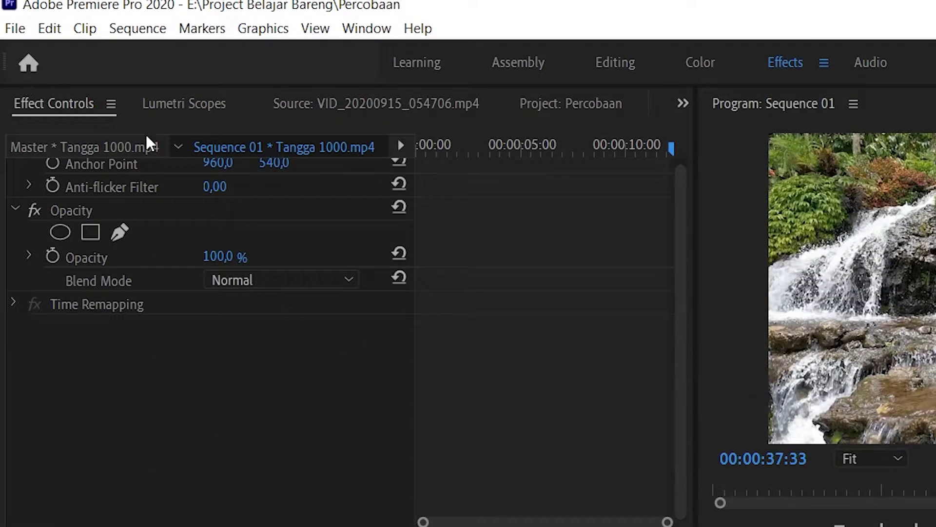
click(14, 28)
mouse_move(33, 35)
mouse_move(34, 58)
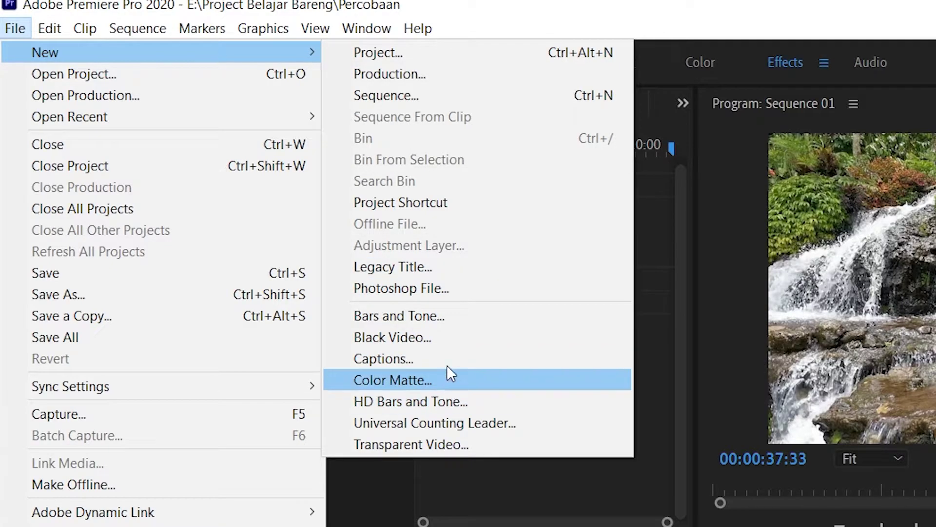
click(427, 258)
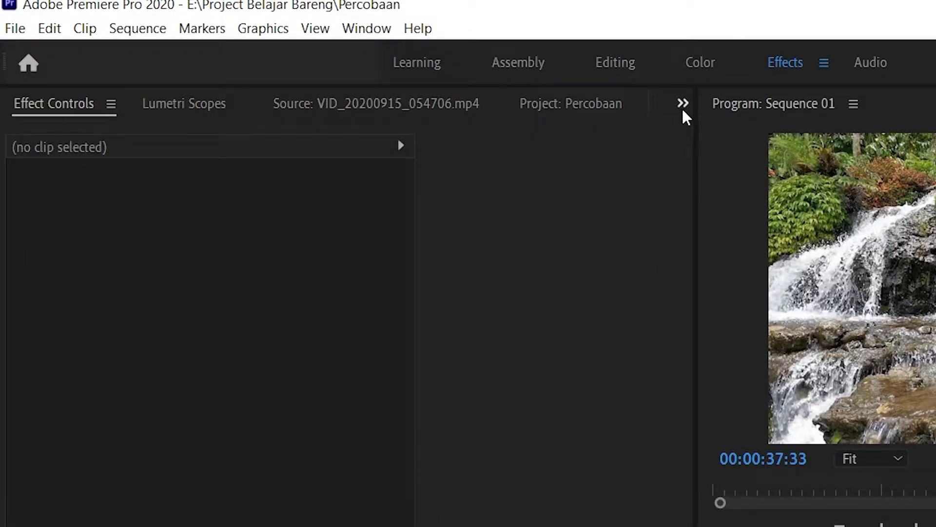
Create a new legacy title named "Text 1" in the Percobaan project.
click(683, 105)
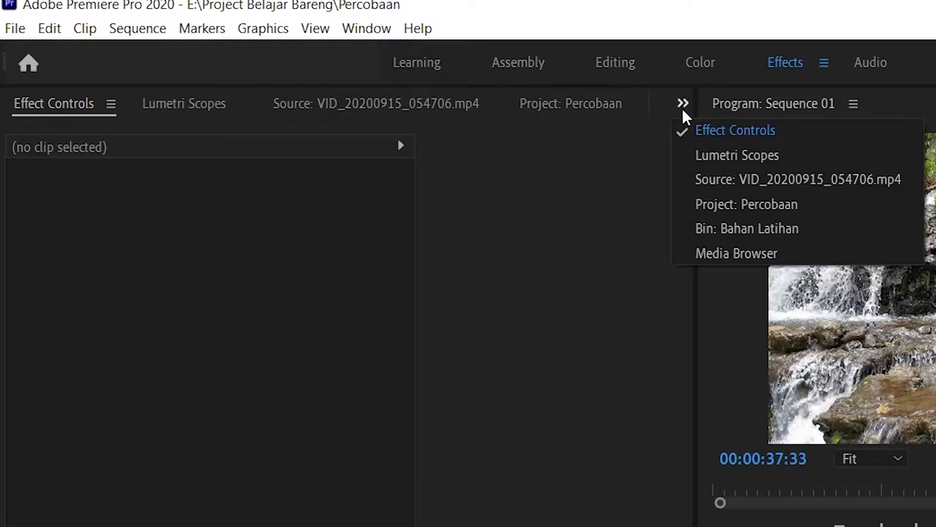
click(720, 202)
click(391, 264)
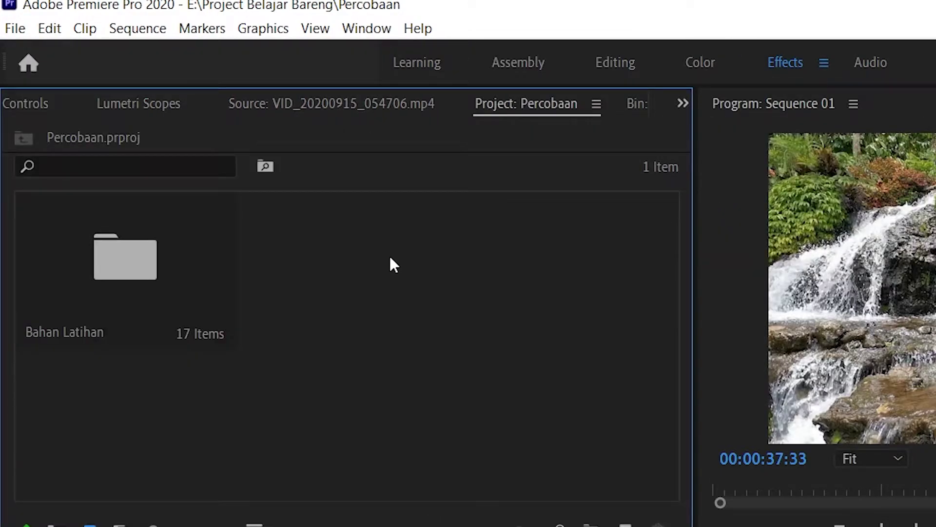
click(16, 30)
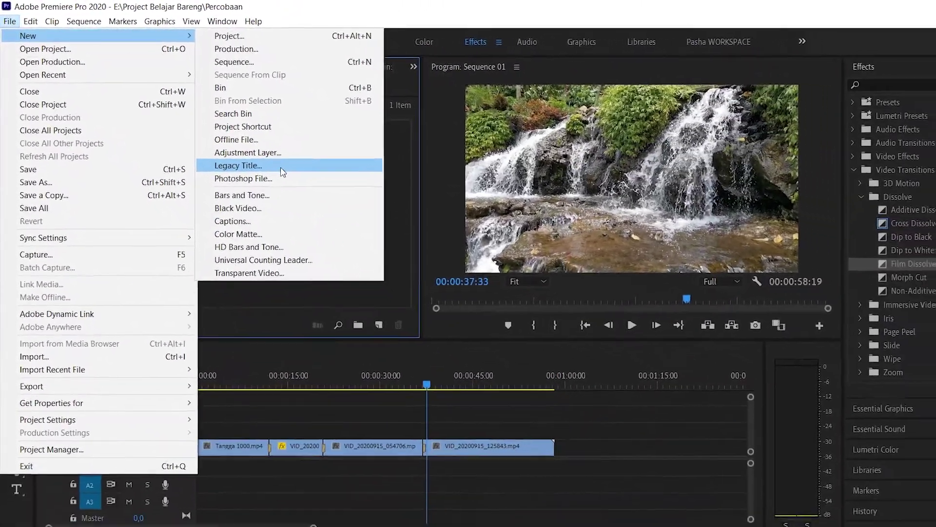
click(281, 172)
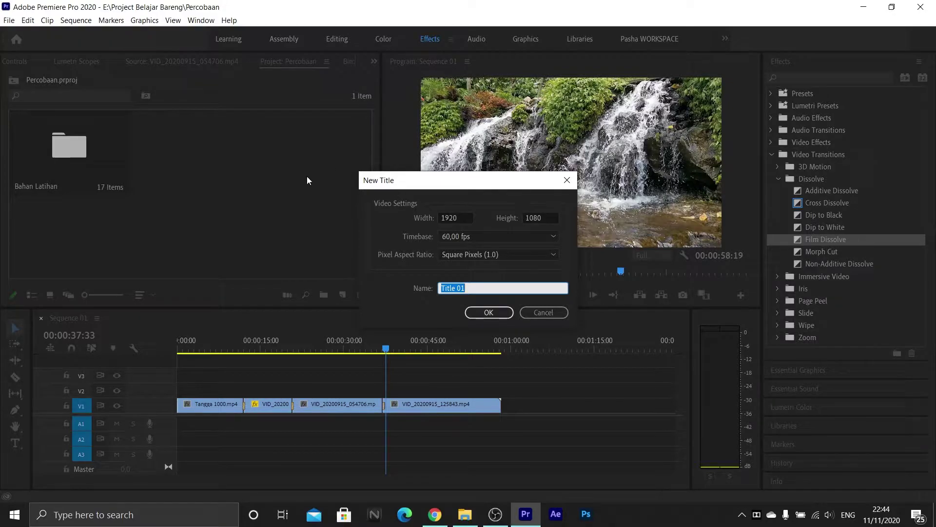
key(BackSpace)
text(Text 1)
click(497, 311)
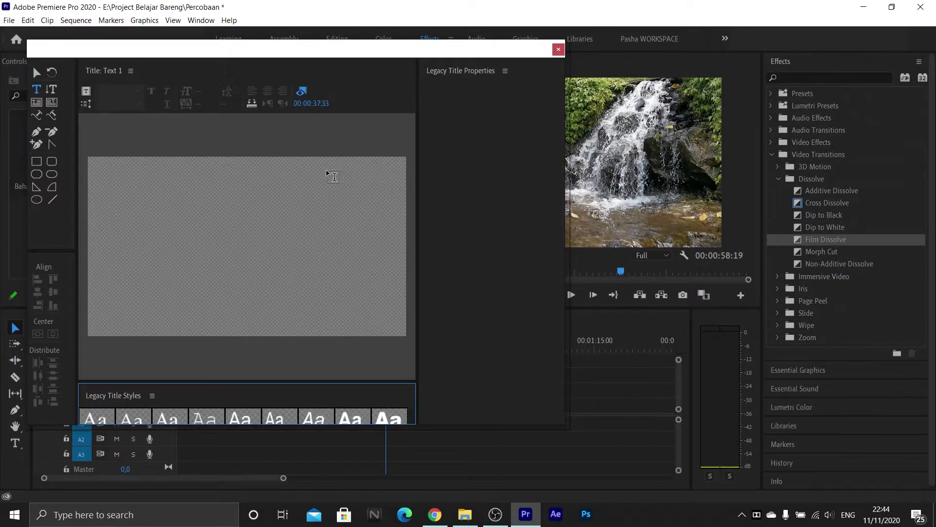
Add the text "Pagar Alam" near the middle of the title and format it in Bebas Neue at font size 265.
click(253, 236)
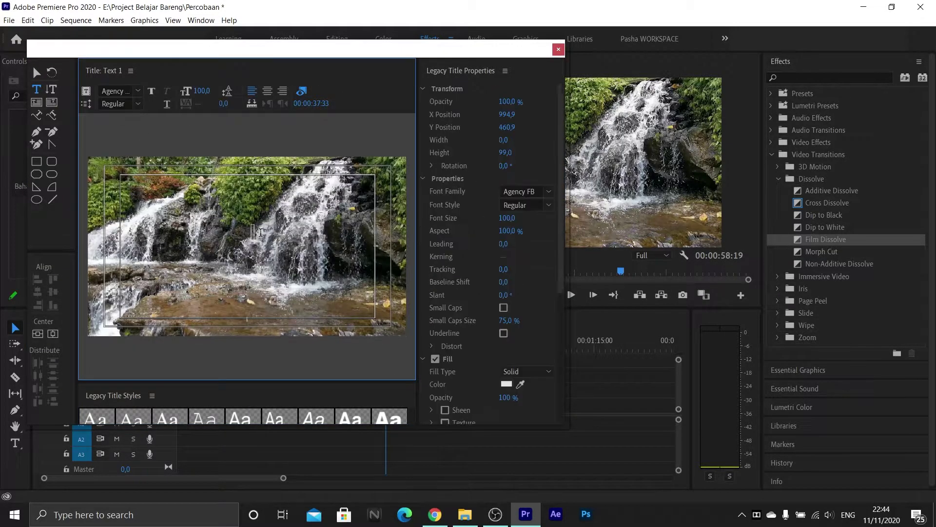
text(Bagas Alam)
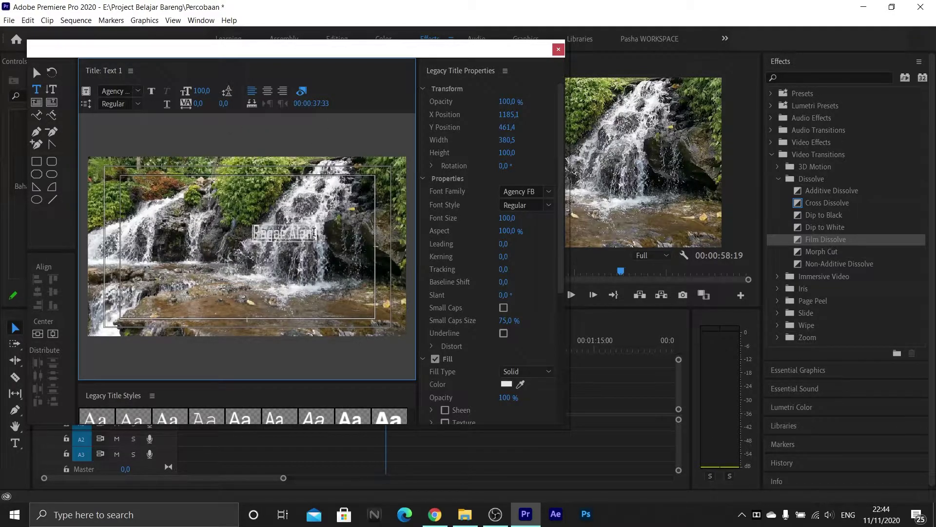
drag(316, 233, 247, 236)
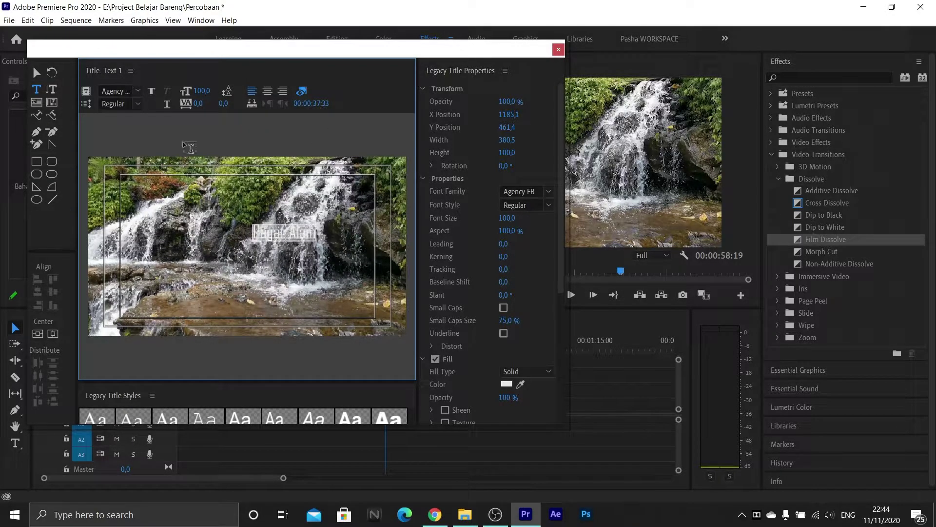
click(136, 92)
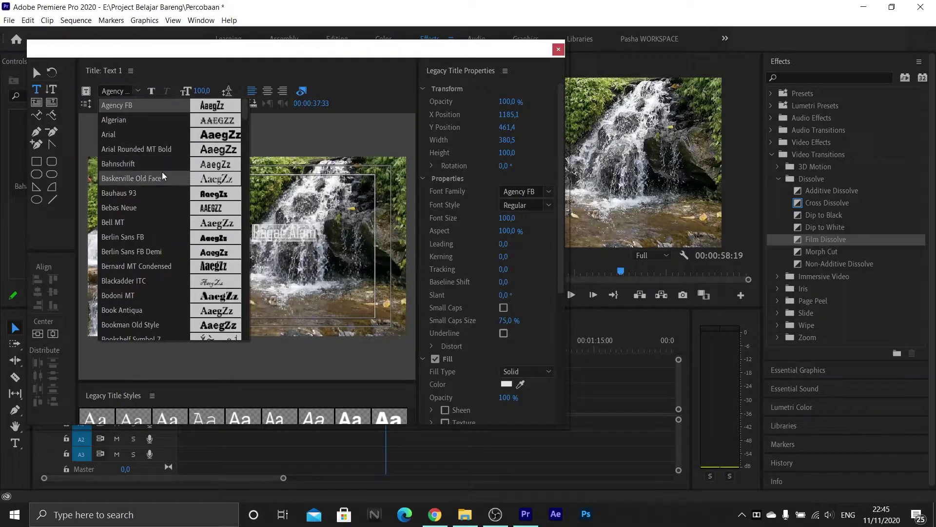
click(152, 208)
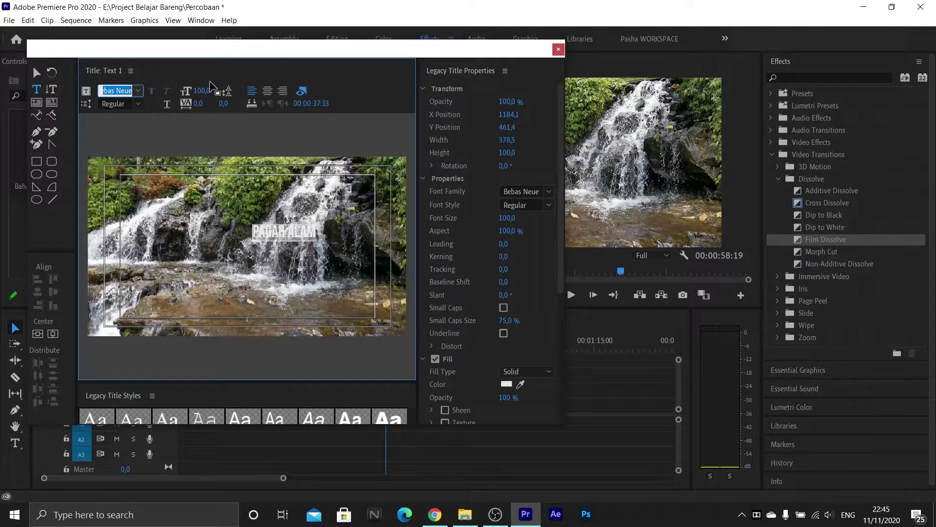
drag(202, 92, 204, 89)
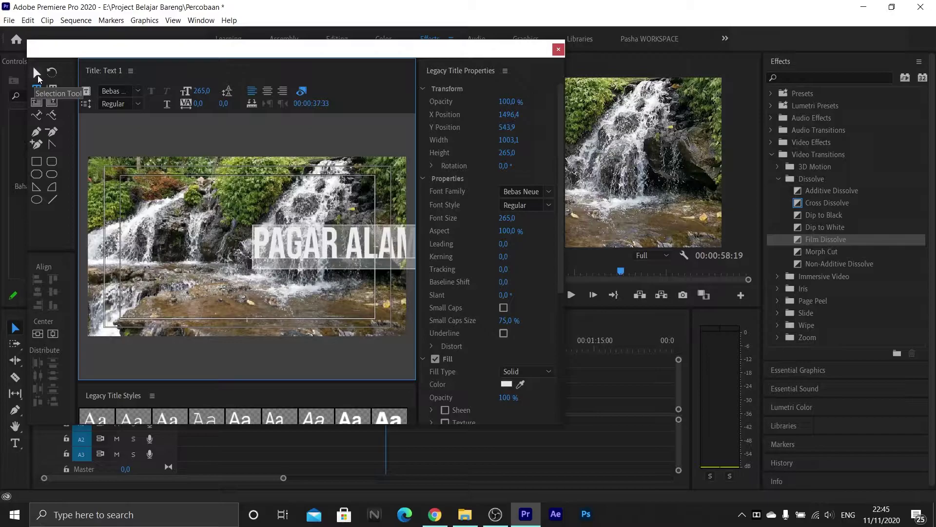
Move the "Pagar Alam" text to about X 990, Y 592 in the frame and widen the title properties area.
click(37, 74)
drag(299, 245, 236, 255)
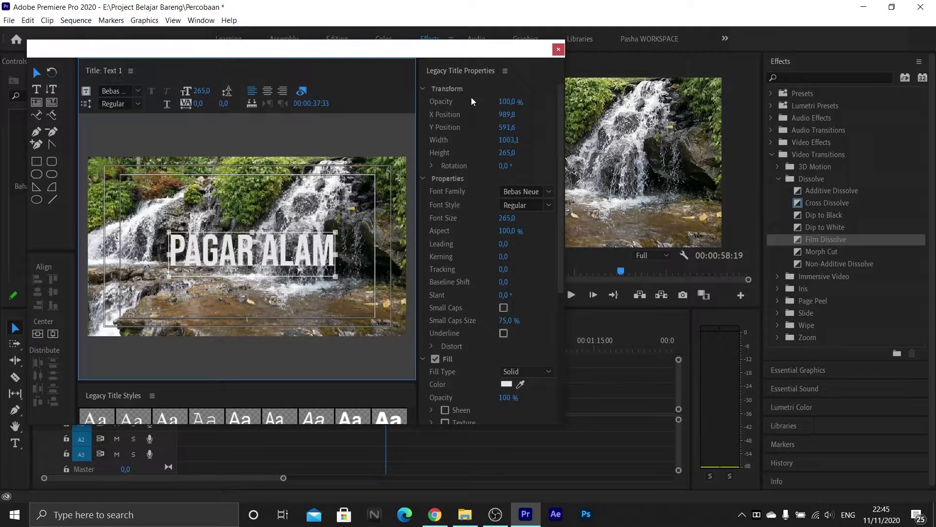
click(505, 103)
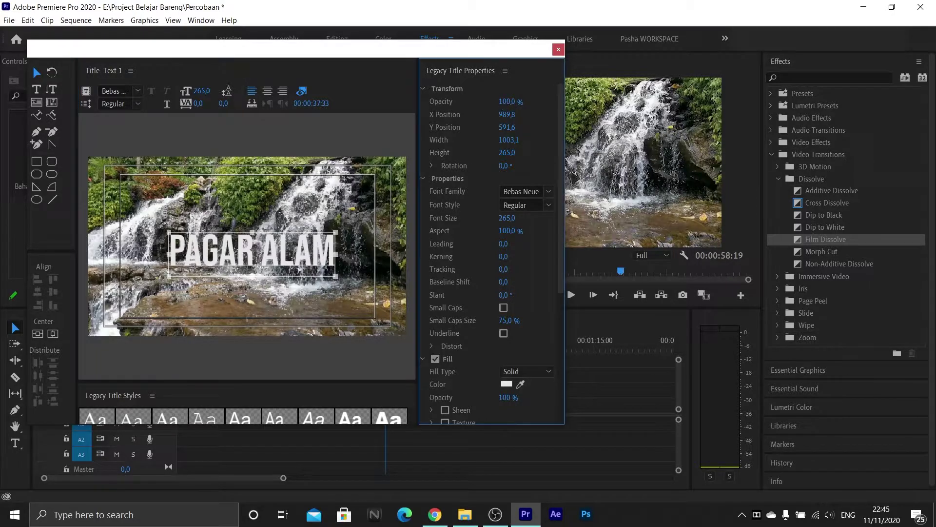
mouse_move(505, 103)
mouse_down()
mouse_move(468, 104)
mouse_move(514, 100)
mouse_up()
drag(419, 144, 358, 142)
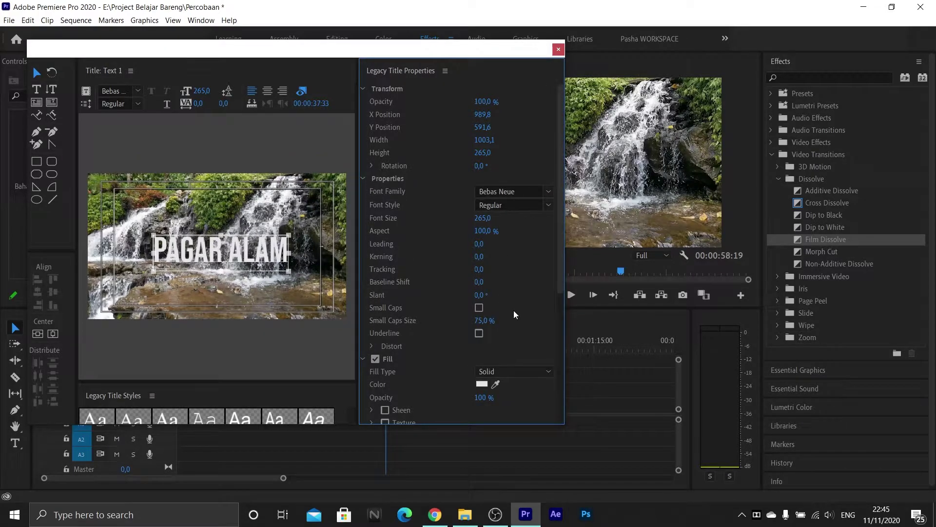
Try a Linear Gradient fill on the "Pagar Alam" text, and undo it to restore the Solid fill.
scroll(515, 319, down, 1)
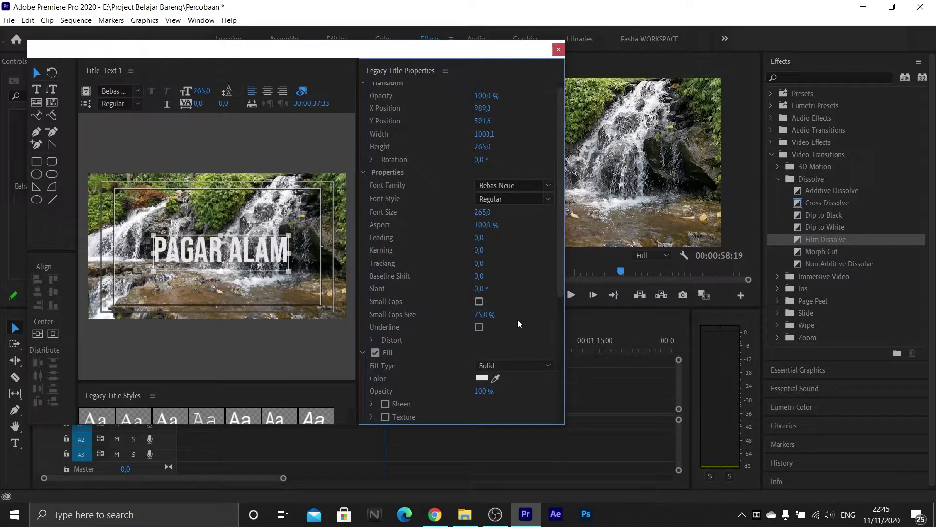
click(491, 366)
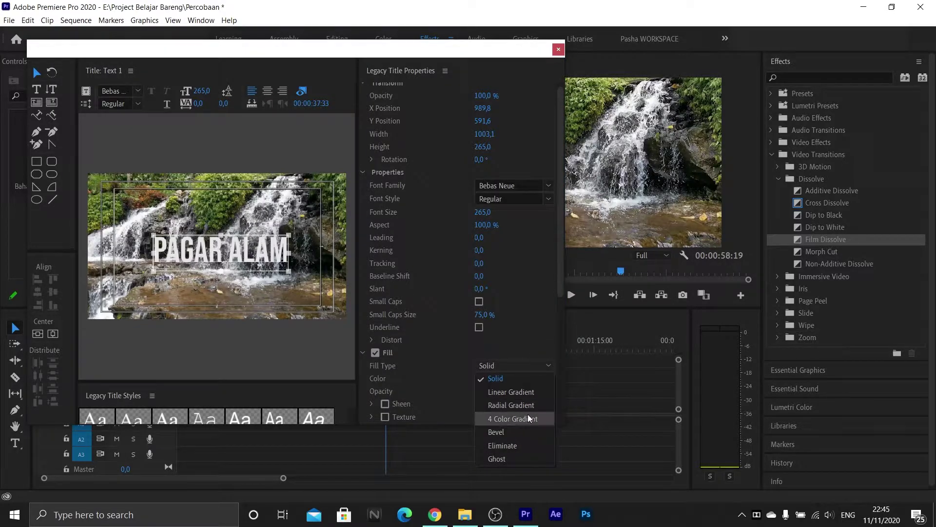
click(503, 345)
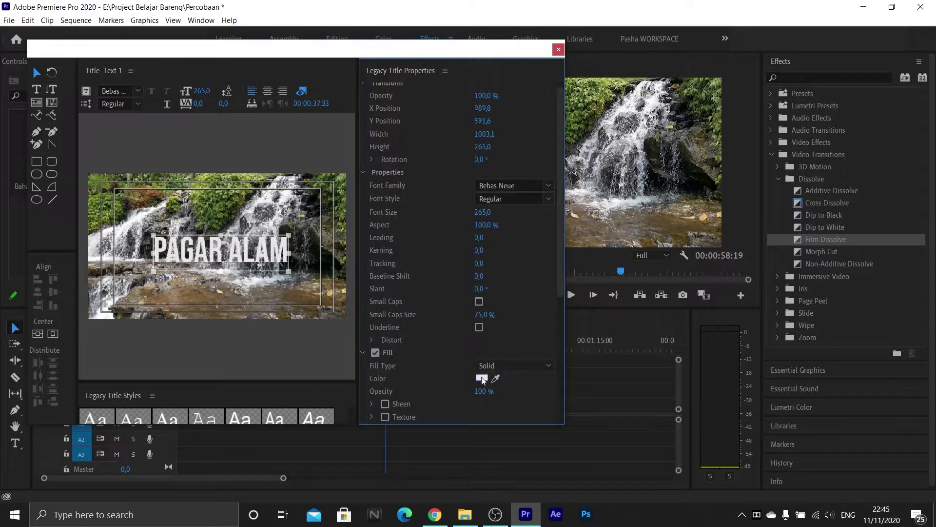
click(516, 367)
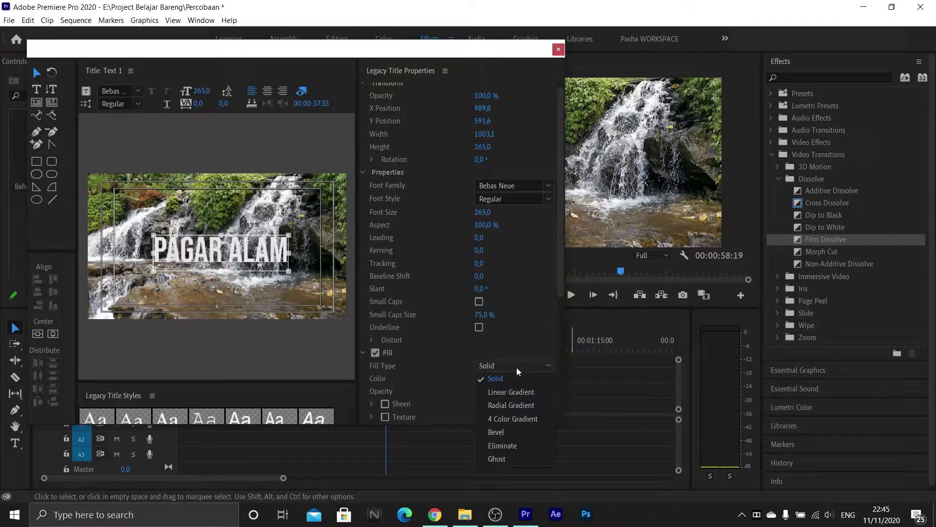
click(517, 388)
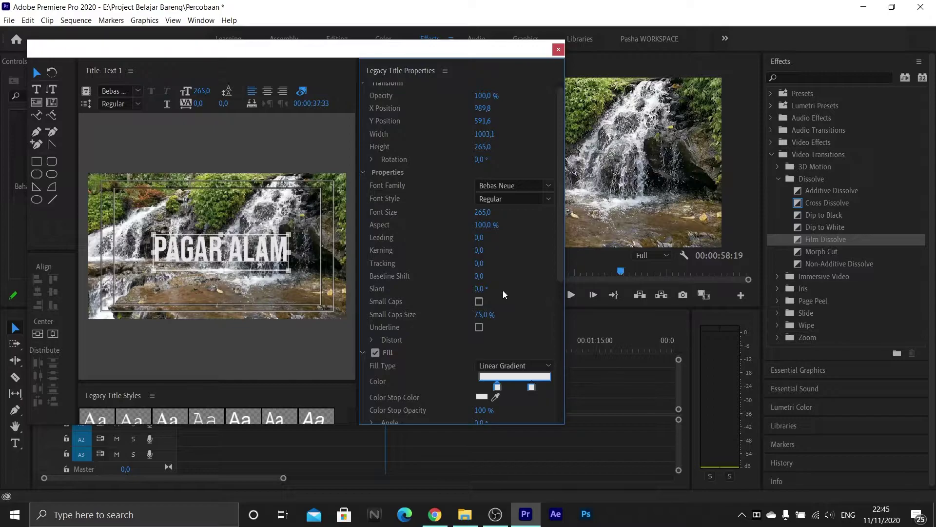
key(ctrl+z)
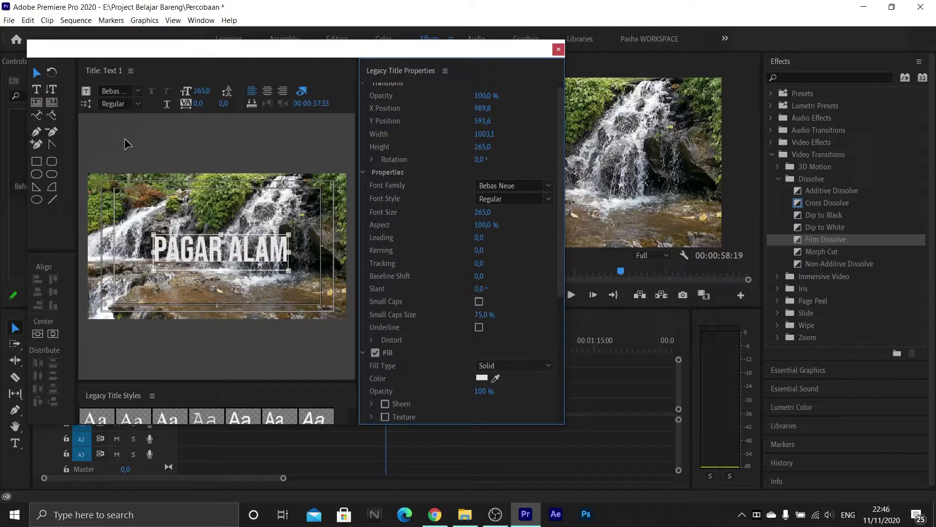
Draw a rectangle about 1364 by 525 around the "Pagar Alam" text and set its fill type to Eliminate.
click(38, 160)
drag(128, 215, 318, 286)
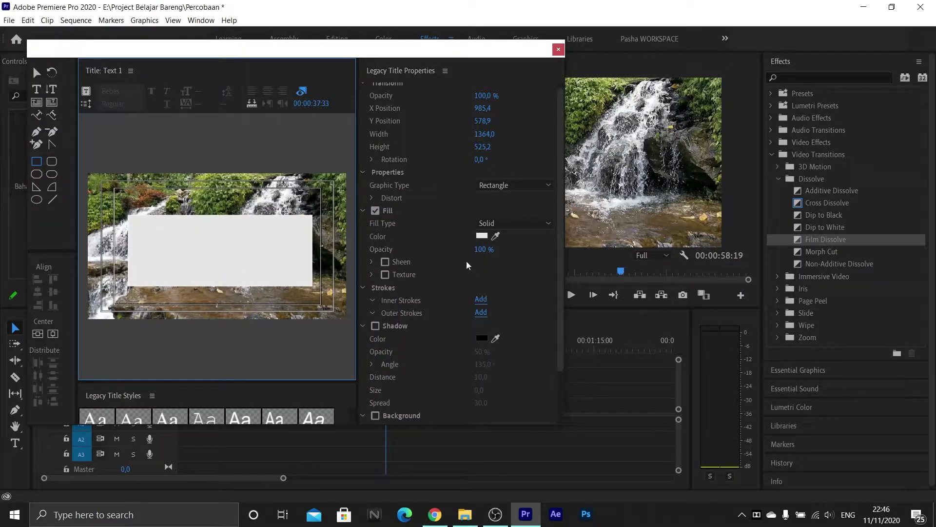
scroll(505, 268, down, 1)
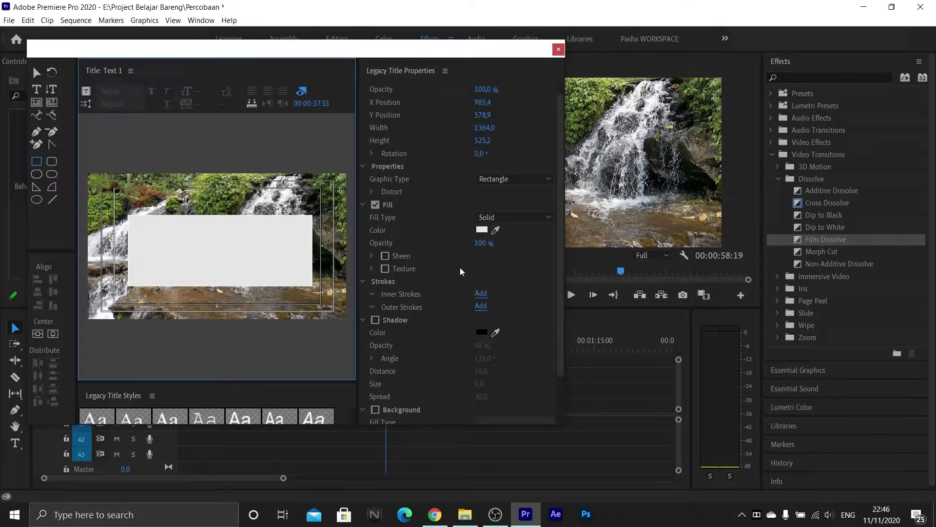
click(515, 218)
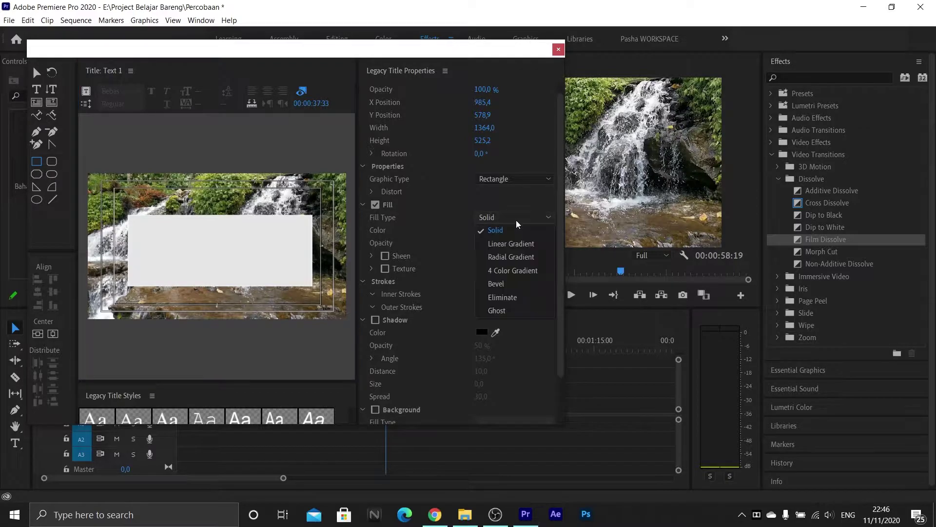
click(504, 297)
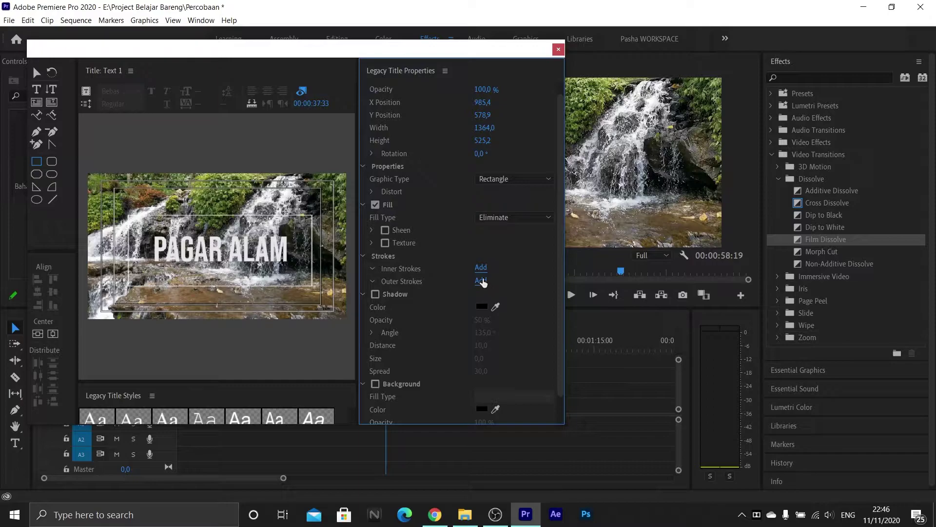
Try an outer stroke of size 99 on the rectangle, then undo the size change and delete the stroke.
click(481, 281)
drag(476, 320, 499, 320)
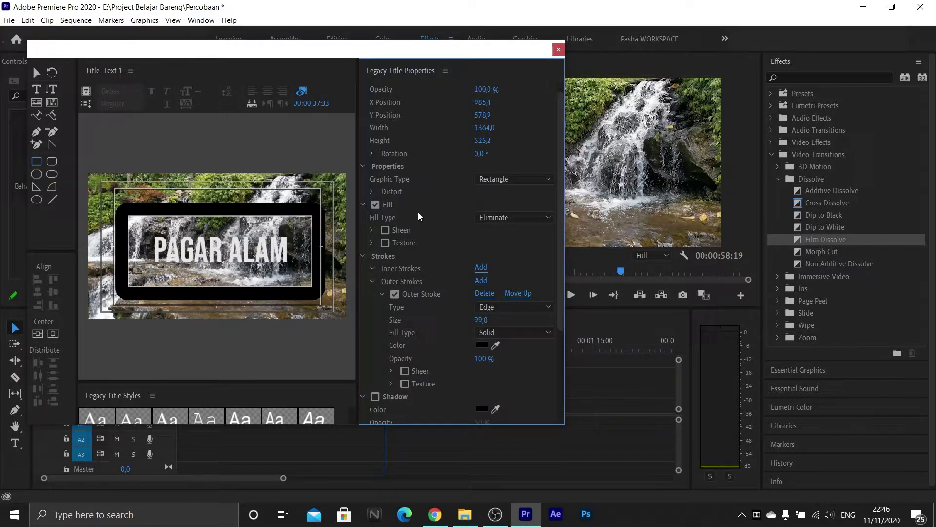
scroll(419, 217, down, 1)
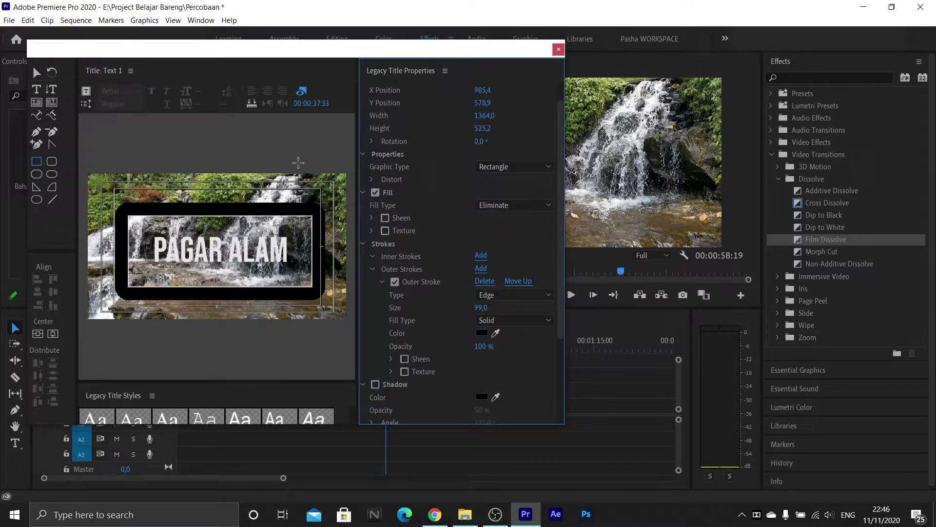
key(ctrl+z)
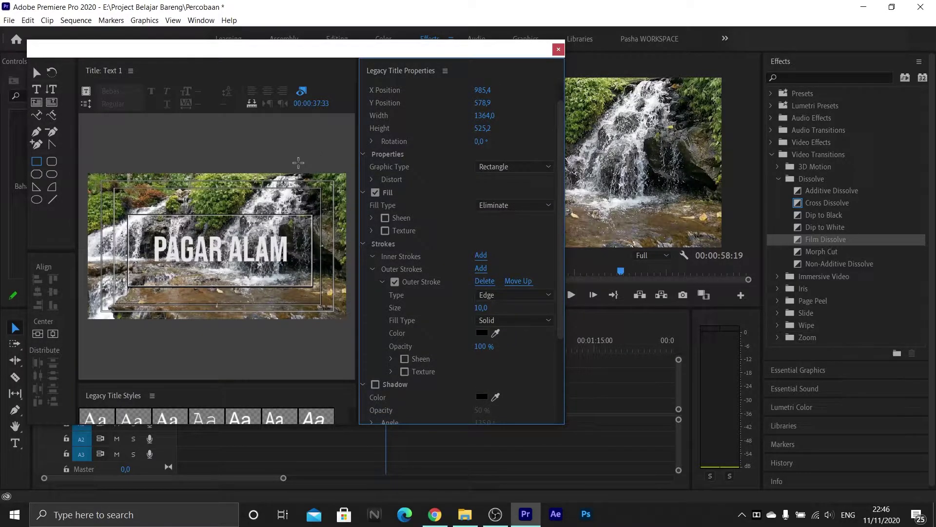
click(485, 281)
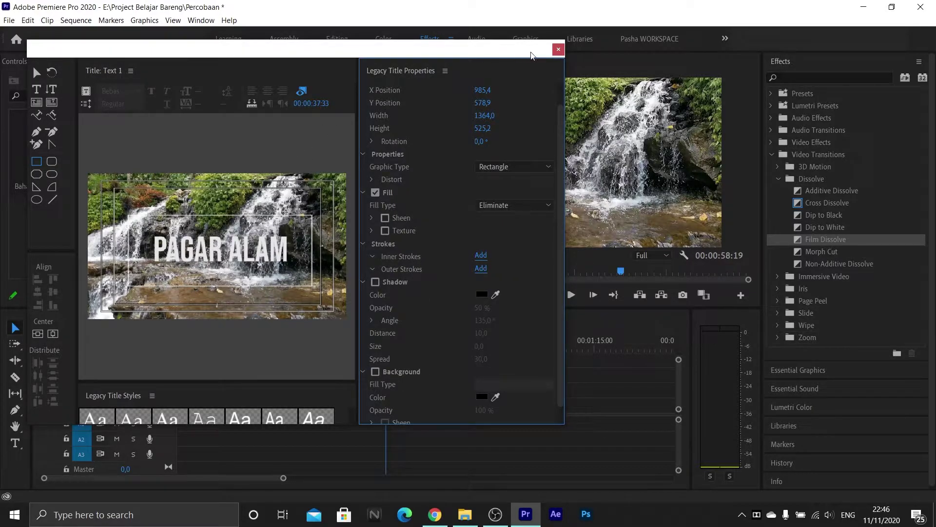
Close the title editor, place Text 1 on V2 at the sequence start above Tangga 1000.mp4, and preview it.
click(559, 49)
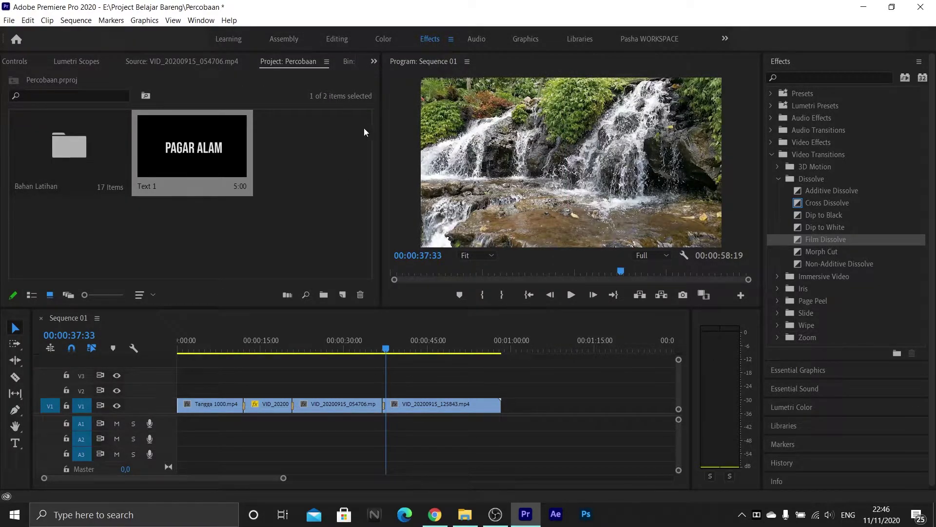
click(195, 145)
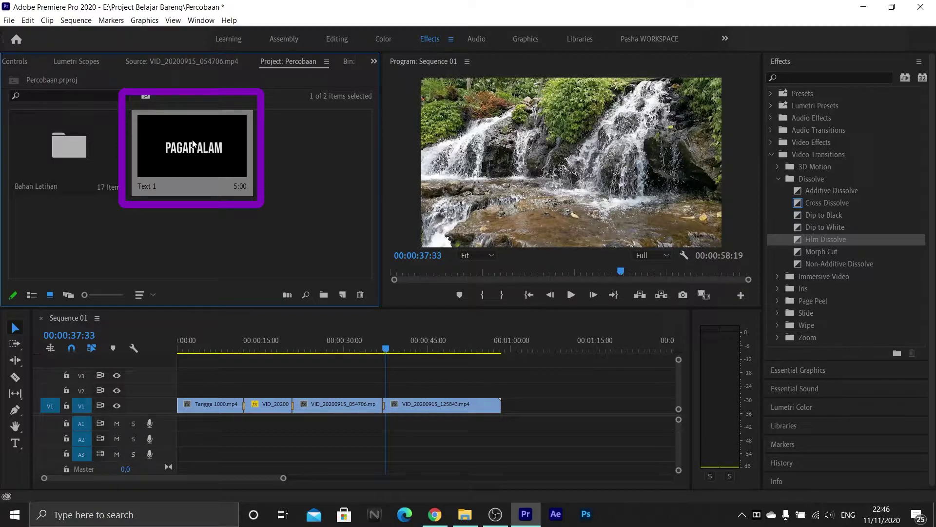
click(528, 397)
drag(544, 391, 175, 429)
click(550, 405)
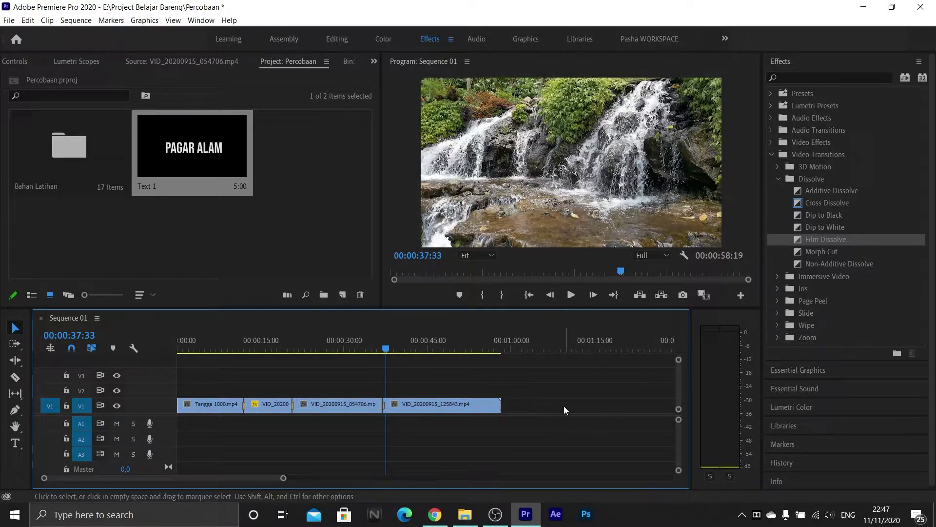
click(204, 404)
drag(183, 157, 183, 394)
click(193, 348)
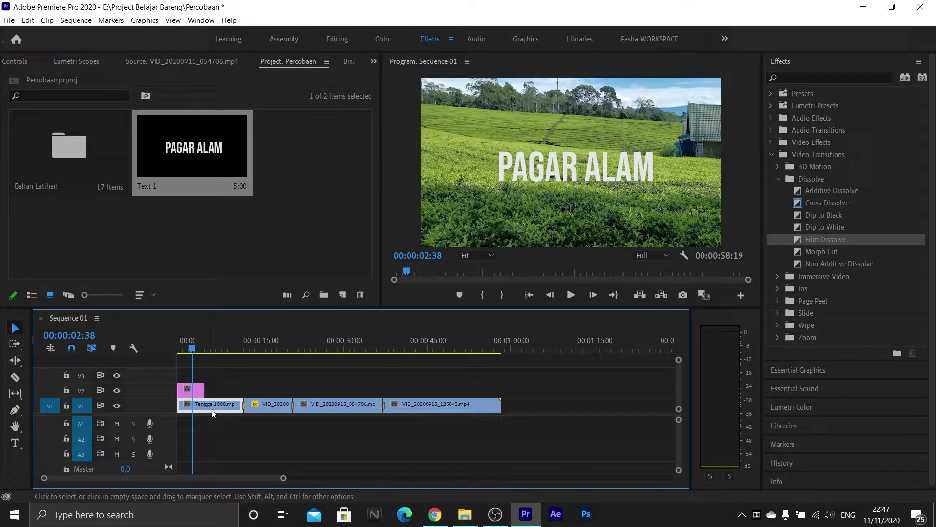
Try moving the Tangga 1000.mp4 clip to V3 above the title, and return it to V1.
drag(212, 408, 210, 375)
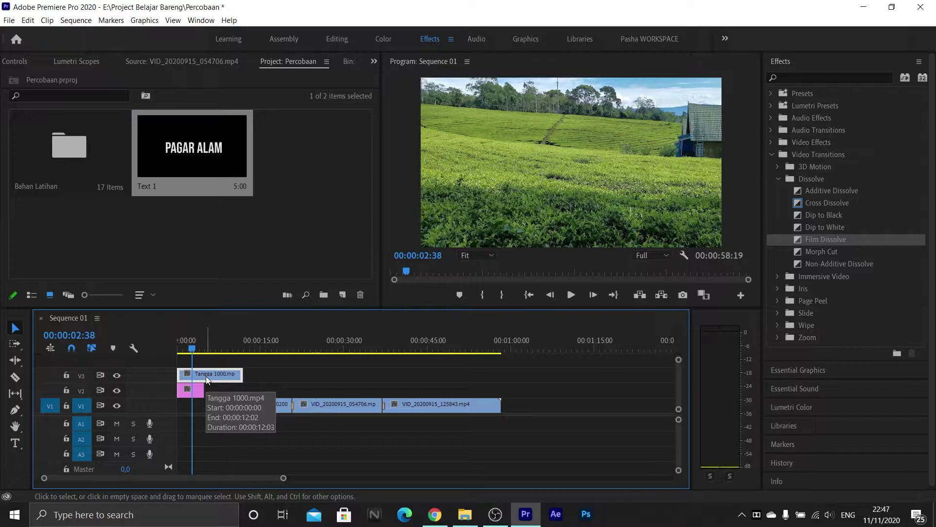
drag(218, 374, 215, 411)
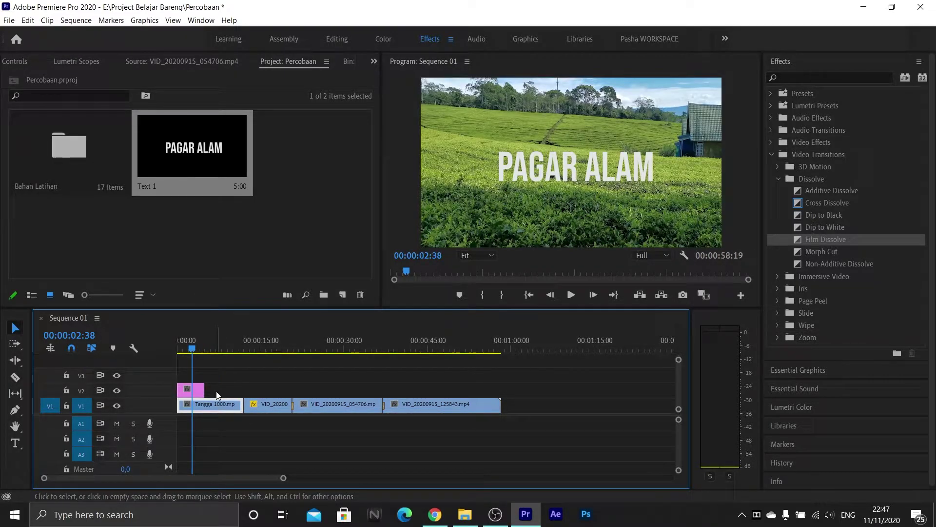
Extend the Text 1 clip to the length of Tangga 1000.mp4, move it above VID_20200915_054706.mp4 on V2, and preview it at 00:00:24:00.
click(191, 391)
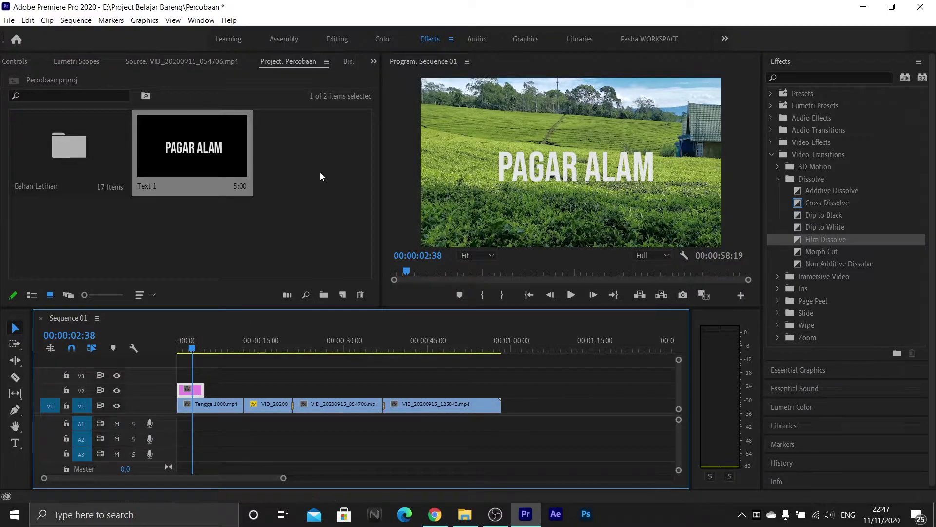
drag(204, 389, 242, 389)
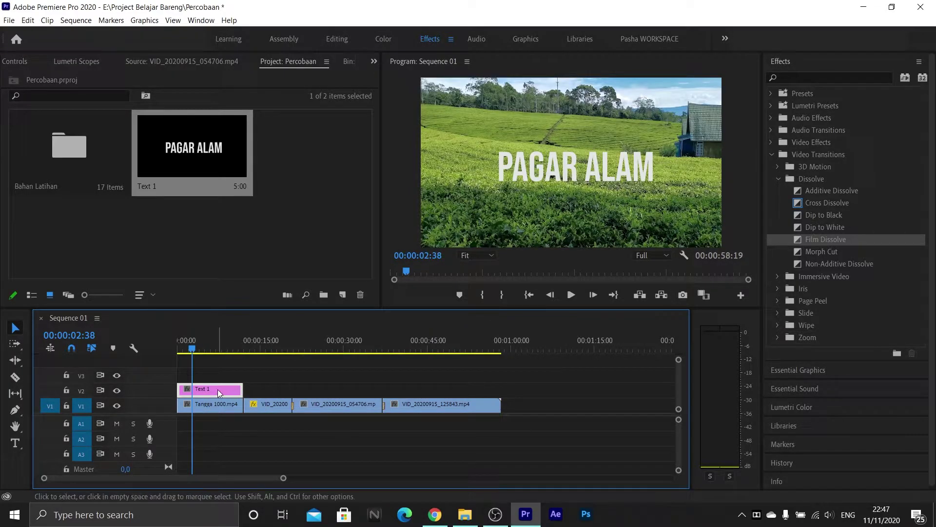
drag(245, 389, 362, 389)
click(347, 351)
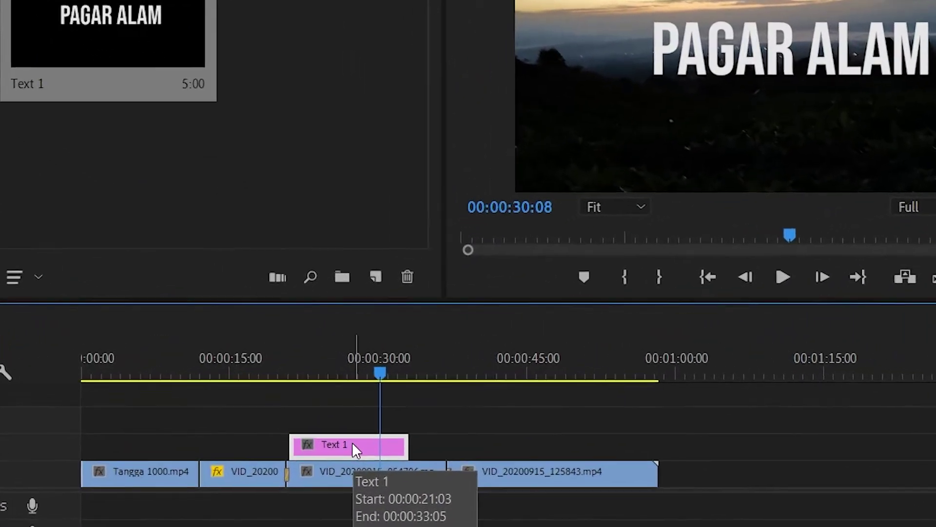
click(321, 381)
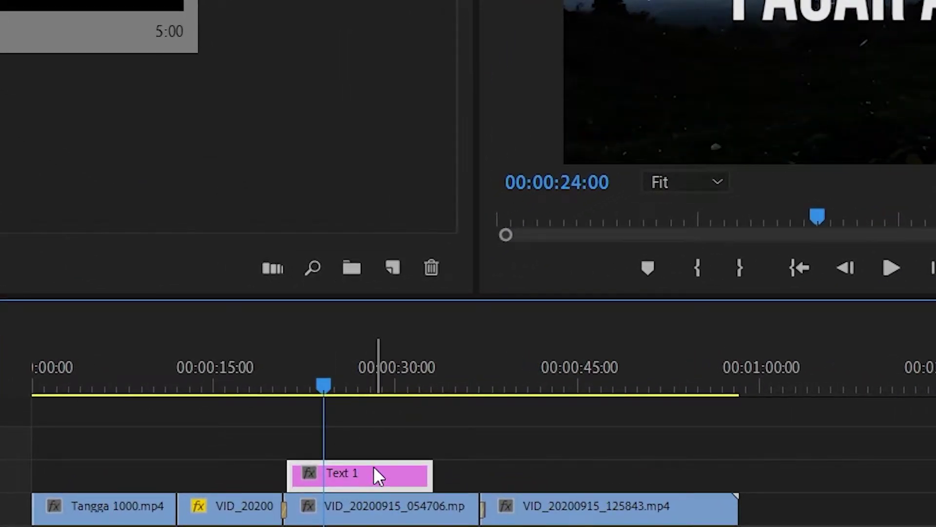
Open the Text 1 clip in the title editor to review its text, and close the editor.
double_click(374, 466)
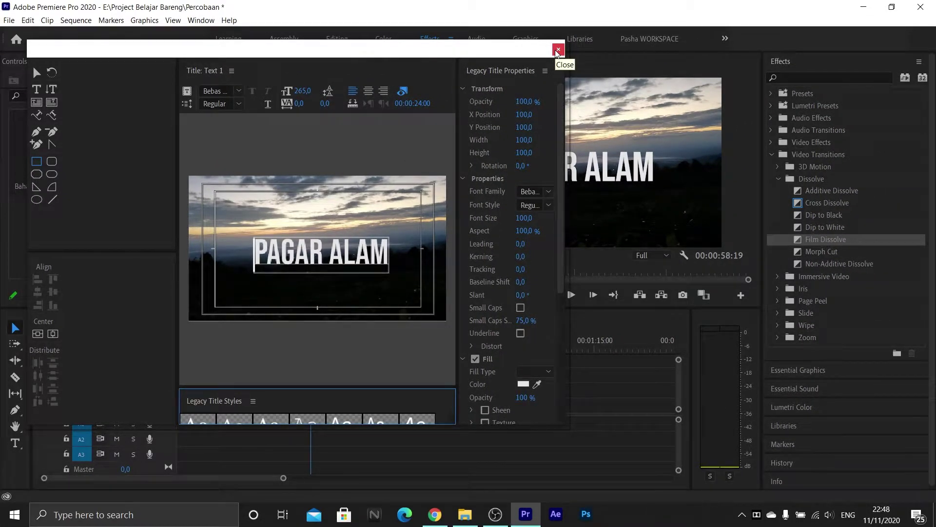
click(558, 50)
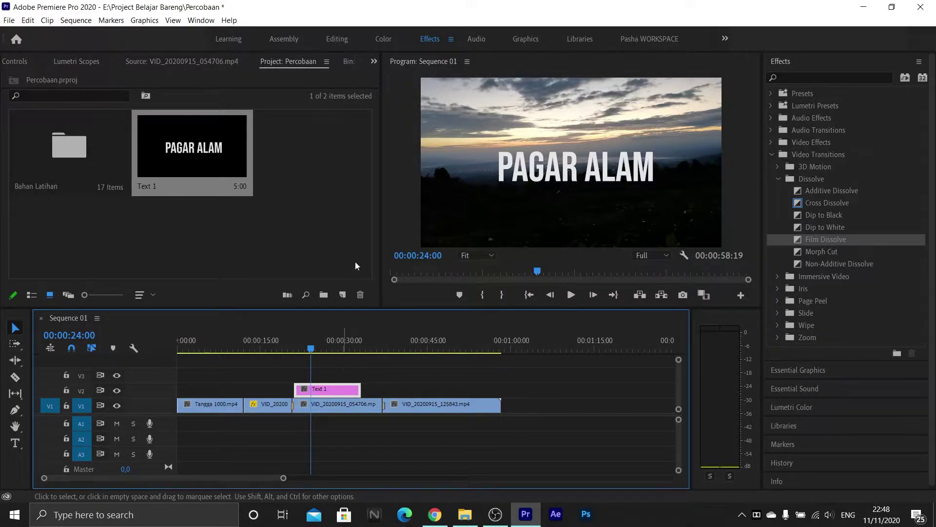
Set the Text 1 clip's motion position to 960, 844 and its scale to 87.
click(374, 61)
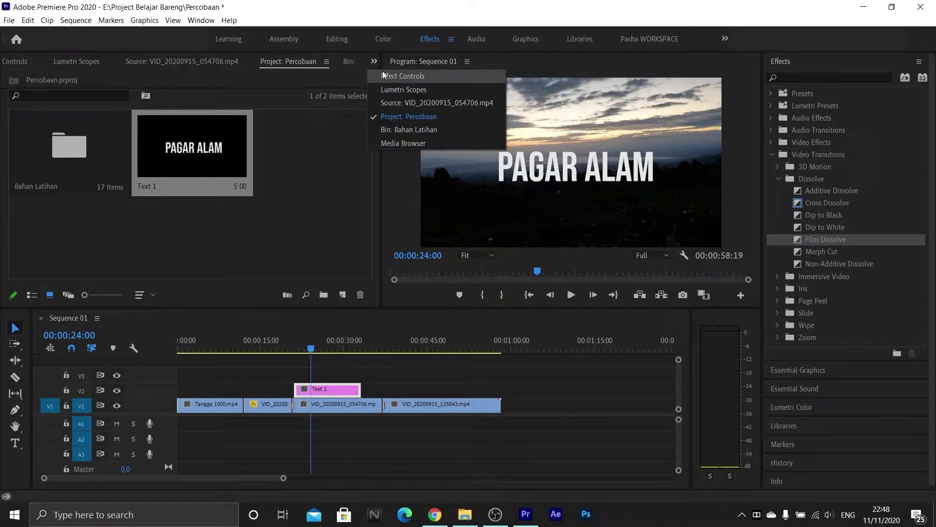
click(383, 74)
drag(127, 137, 295, 123)
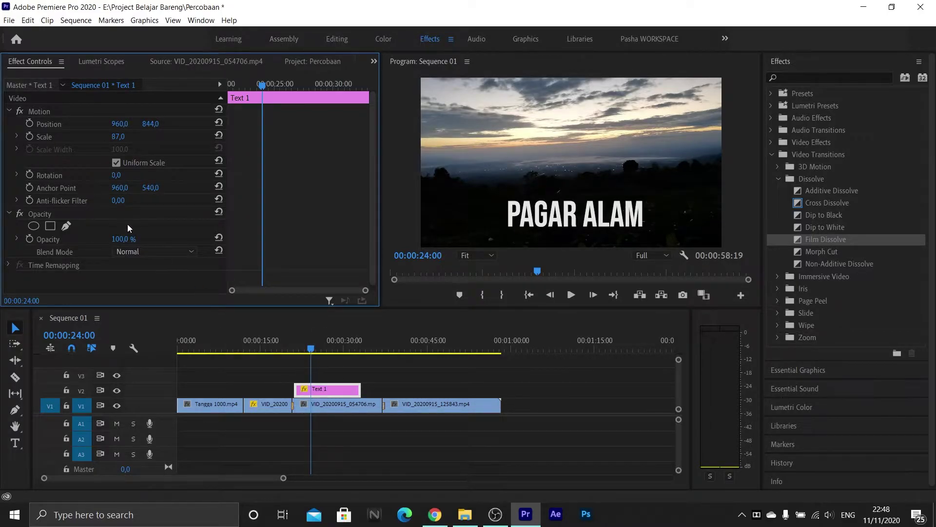
scroll(130, 228, down, 1)
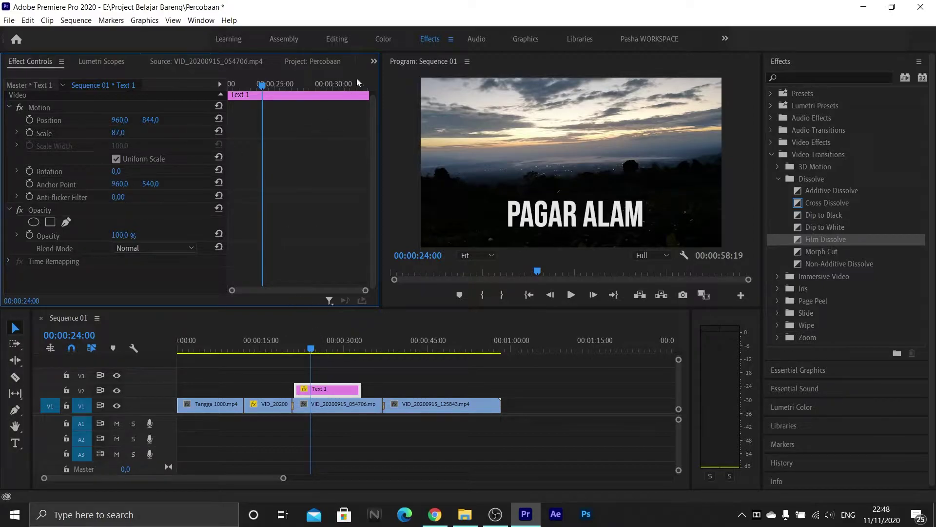
Compare the repositioned Text 1 clip with its original layout in the title editor, and close the editor.
click(374, 62)
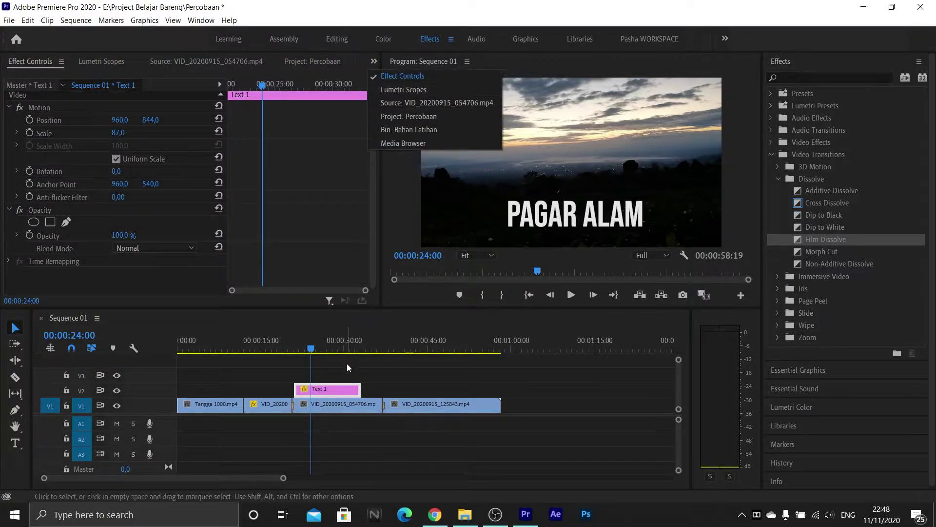
double_click(344, 390)
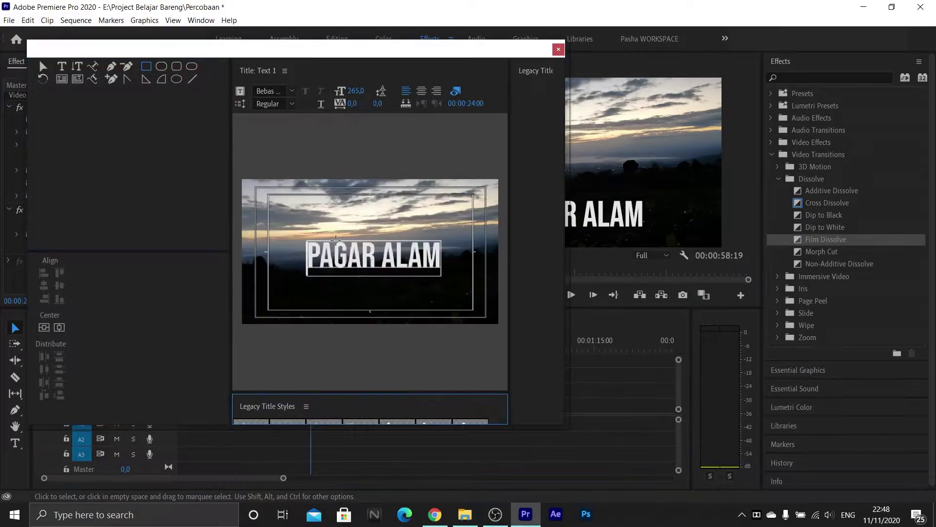
click(558, 49)
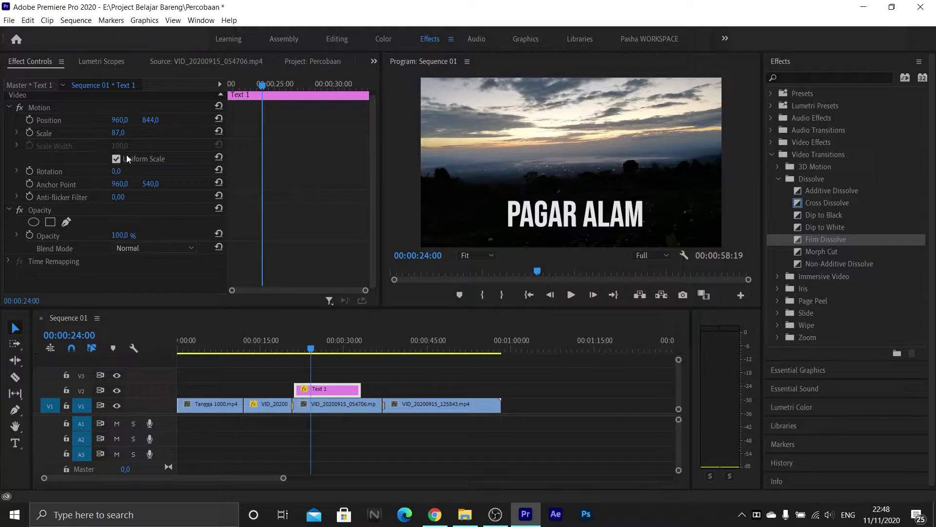
Scrub and play the sequence across the start of the Text 1 clip to check the title over the footage.
click(328, 351)
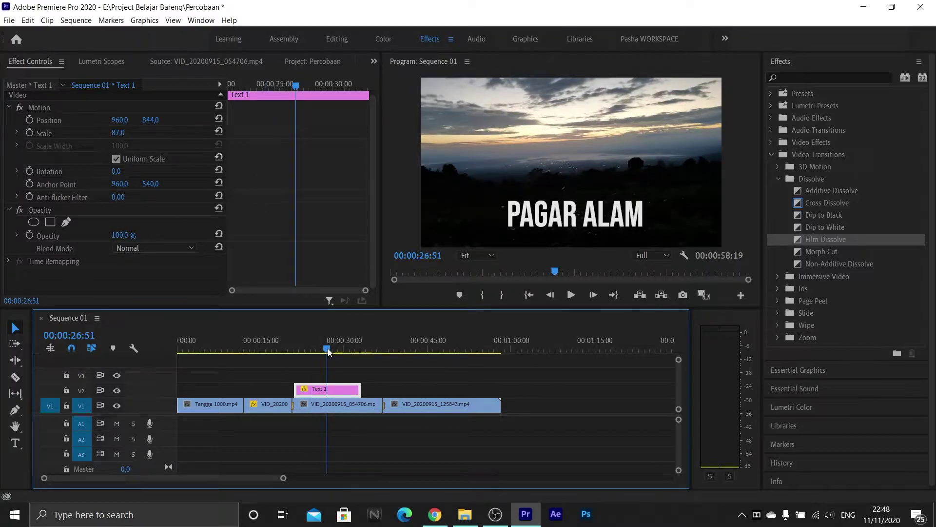
drag(328, 351, 293, 352)
key(space)
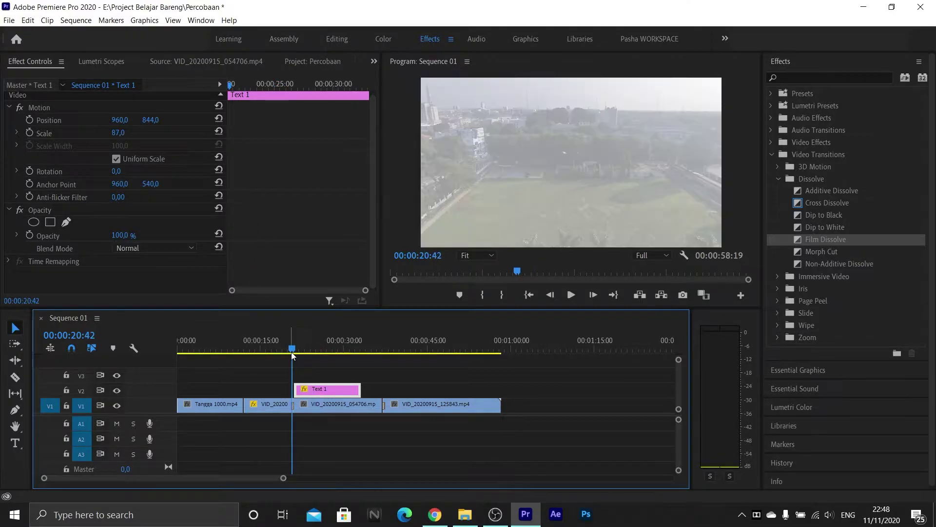
key(space)
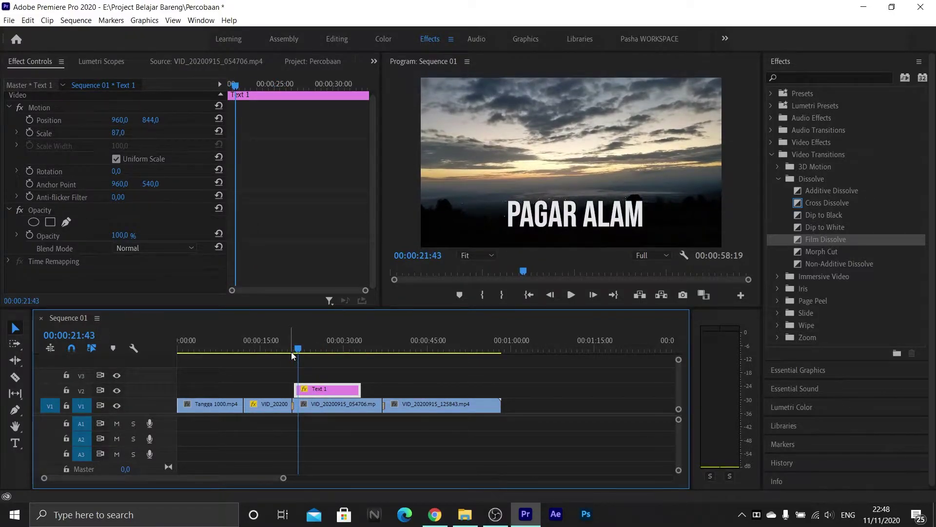
click(320, 347)
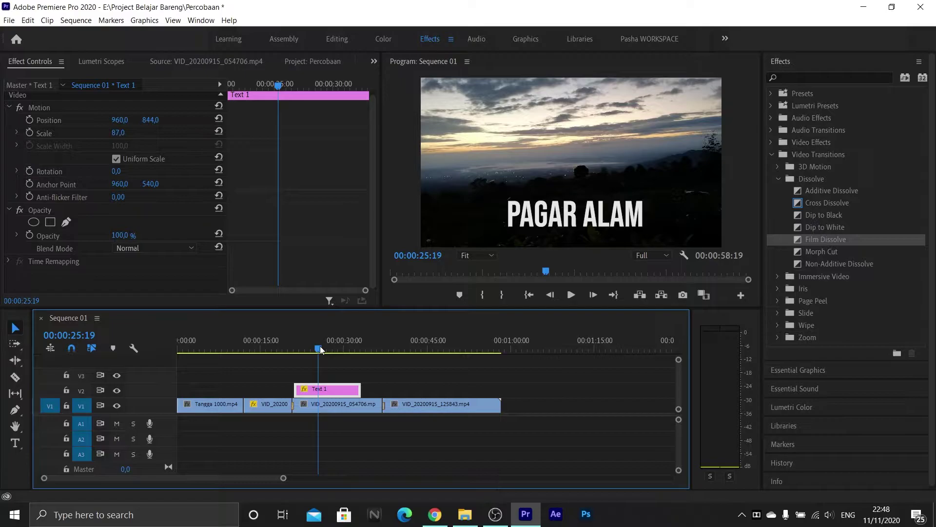
Show the project's items and duplicate the Text 1 clip onto V3, partly overlapping the original.
click(340, 382)
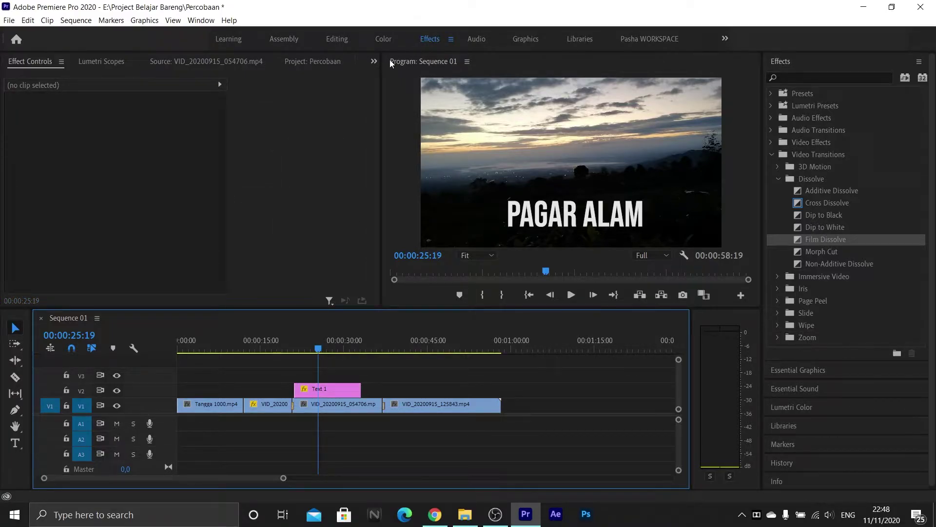
click(375, 61)
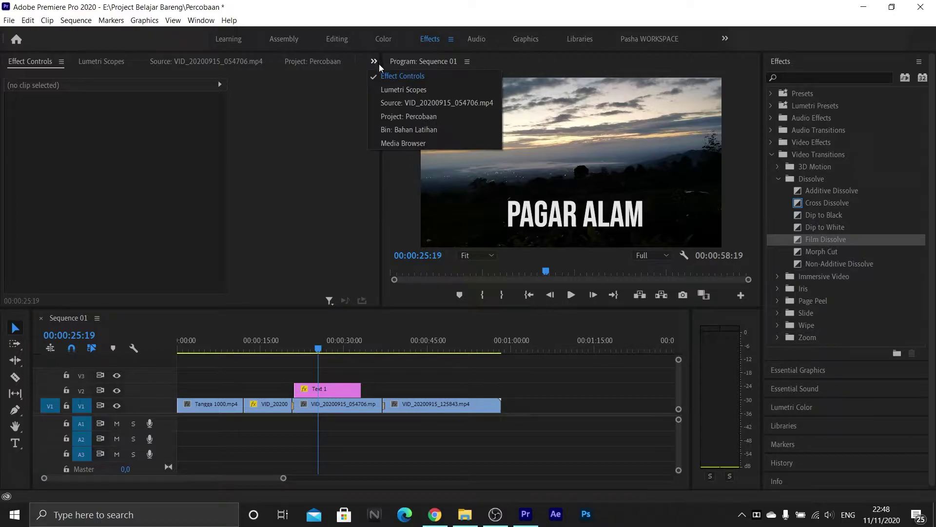
click(402, 116)
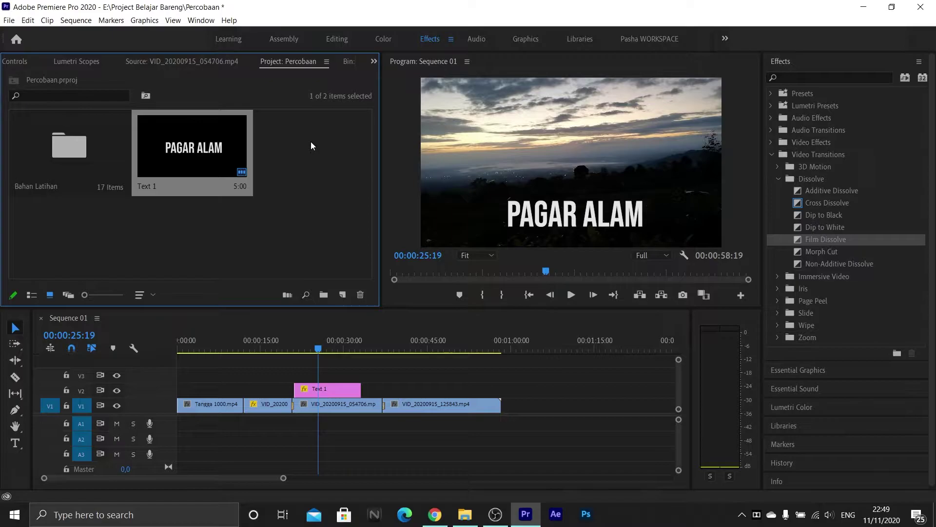
click(345, 389)
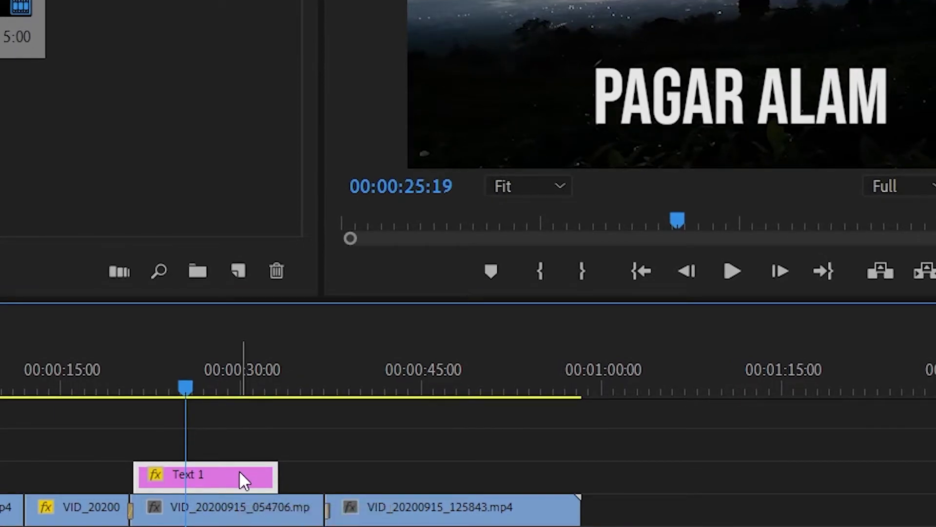
drag(239, 470, 312, 443)
click(274, 387)
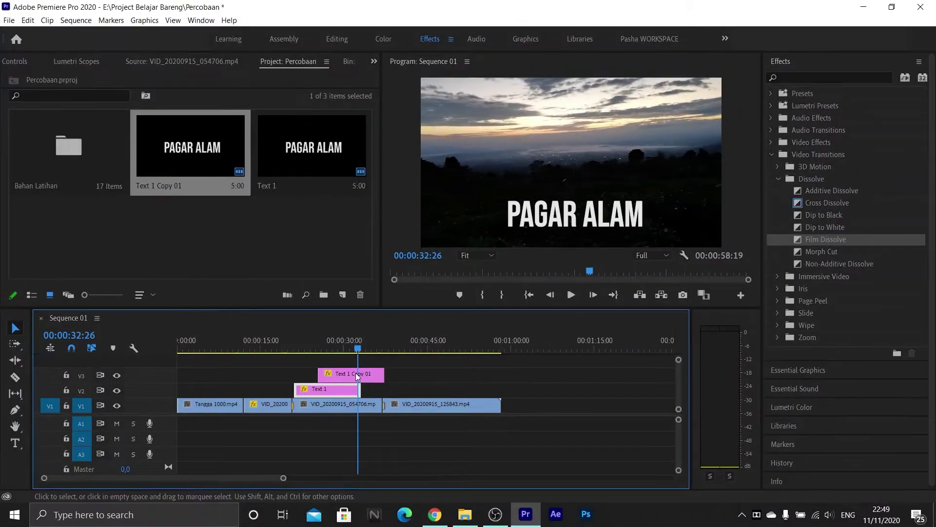
Try shifting the duplicated title on V3 to a horizontal position of 1290, and undo the shift.
click(342, 379)
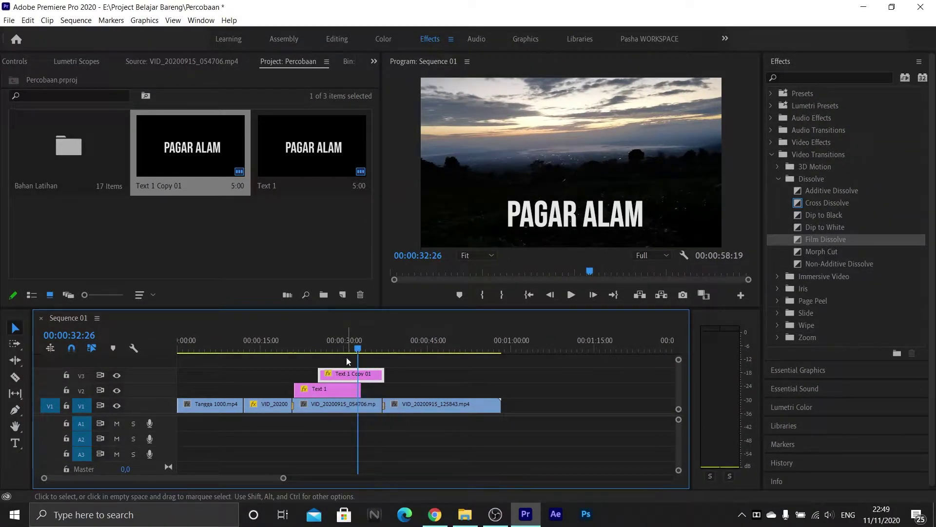
click(375, 61)
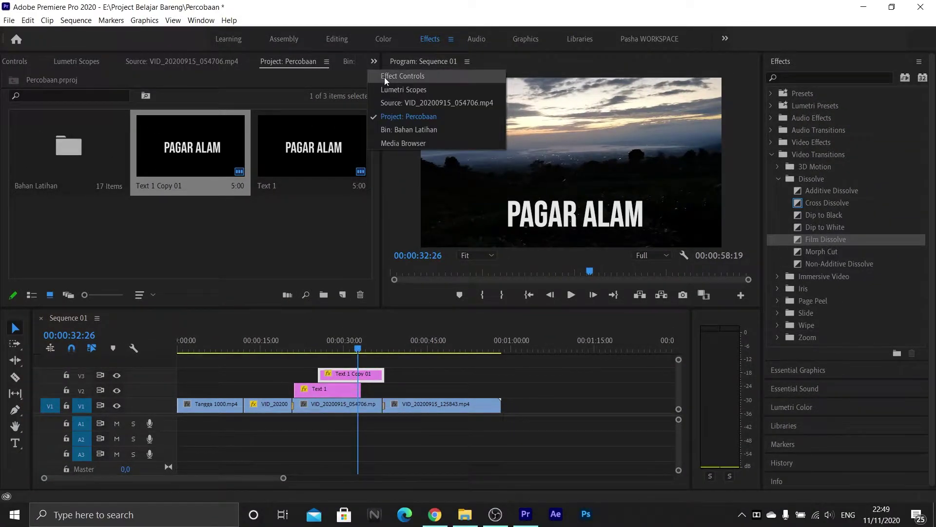
click(385, 77)
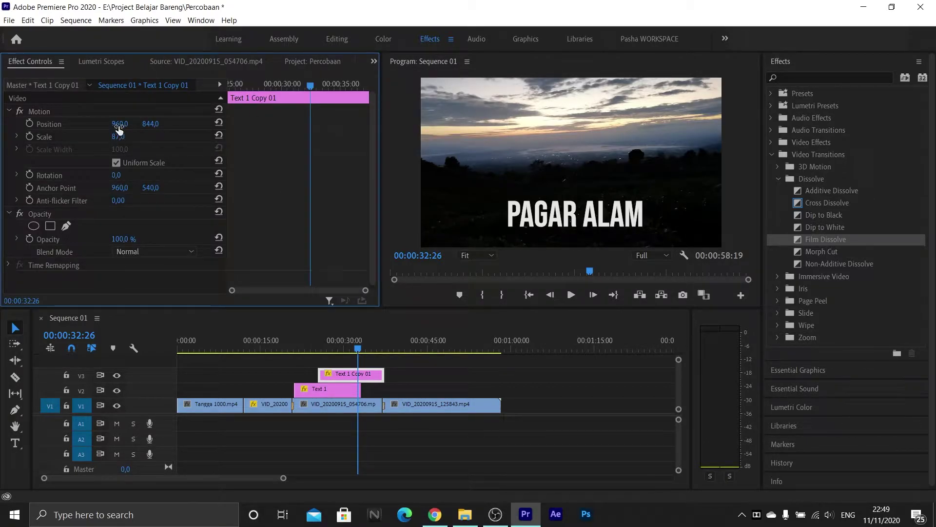
drag(121, 127, 281, 127)
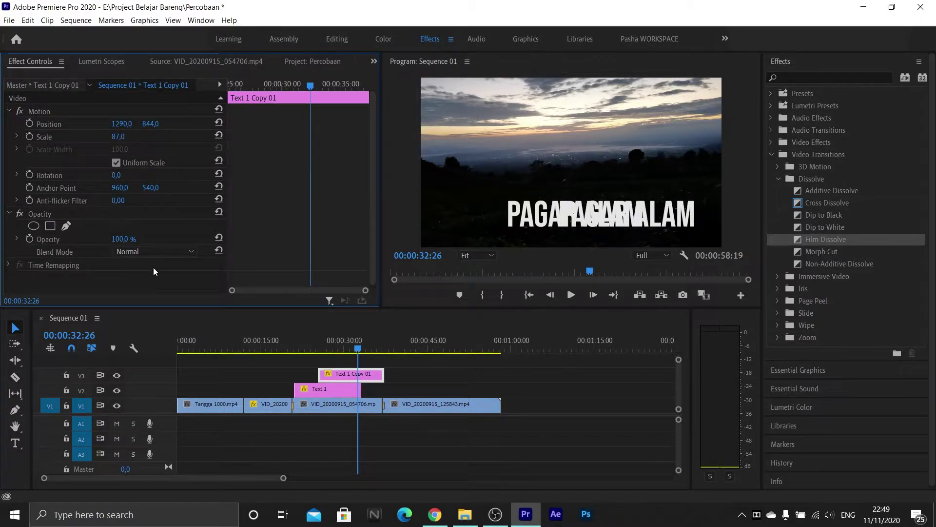
key(ctrl+z)
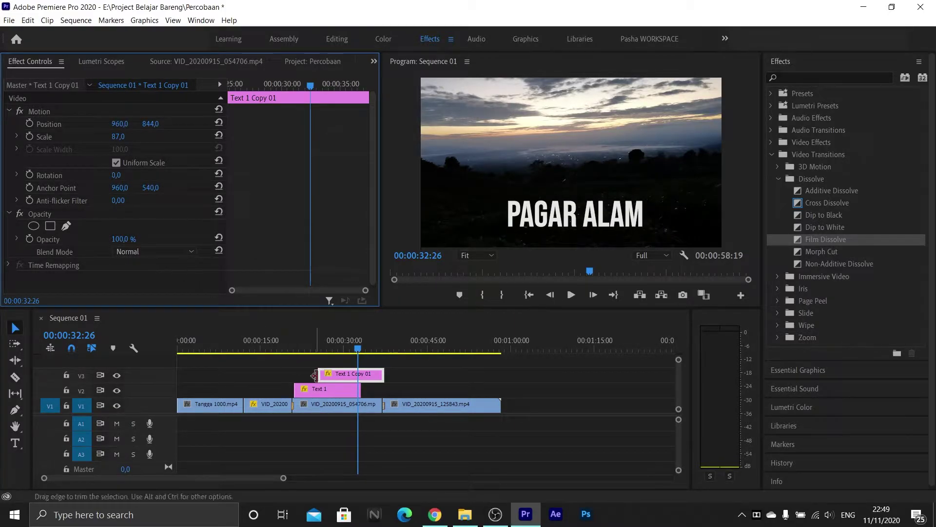
Move the duplicated title to V2 above VID_20200915_125843.mp4 and open it in the title editor at 00:00:47:53.
drag(375, 375, 467, 390)
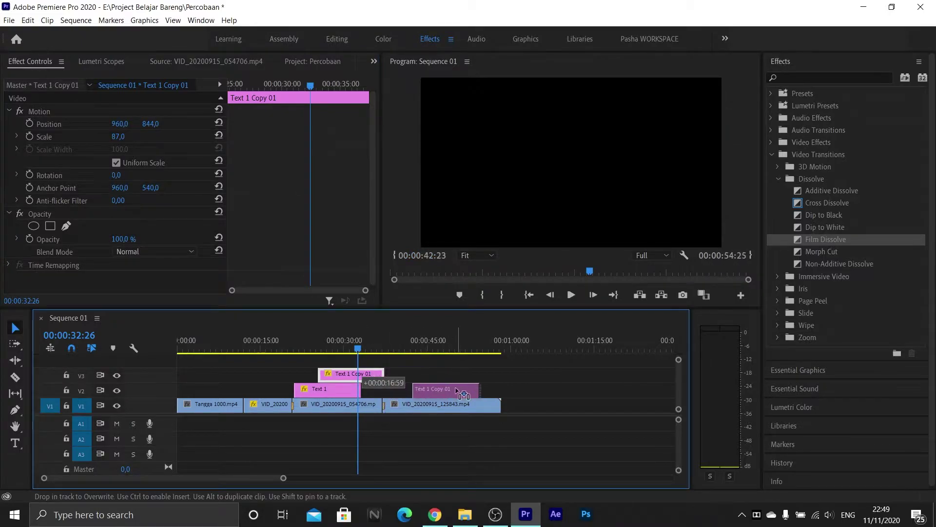
click(446, 350)
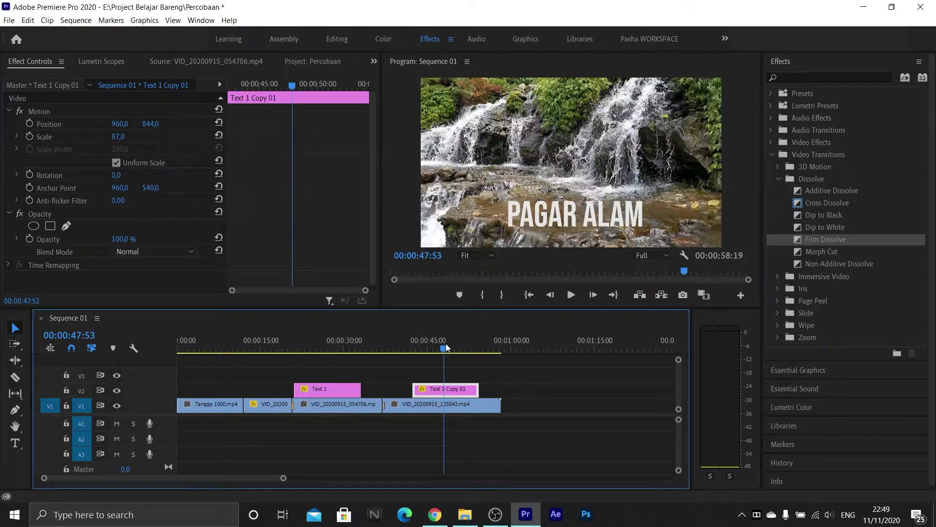
double_click(458, 389)
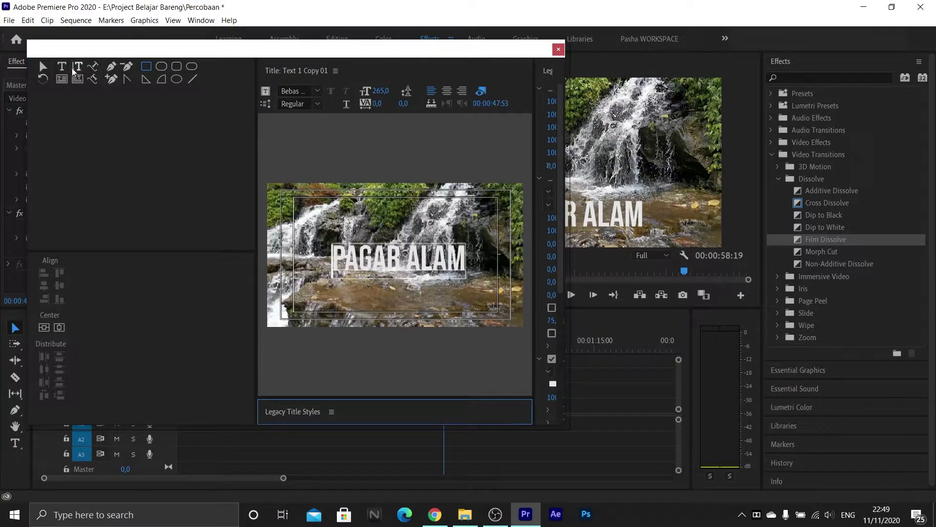
Replace the duplicated title's PAGAR ALAM text with "AIR TERJUN" and return to the Selection tool.
click(62, 66)
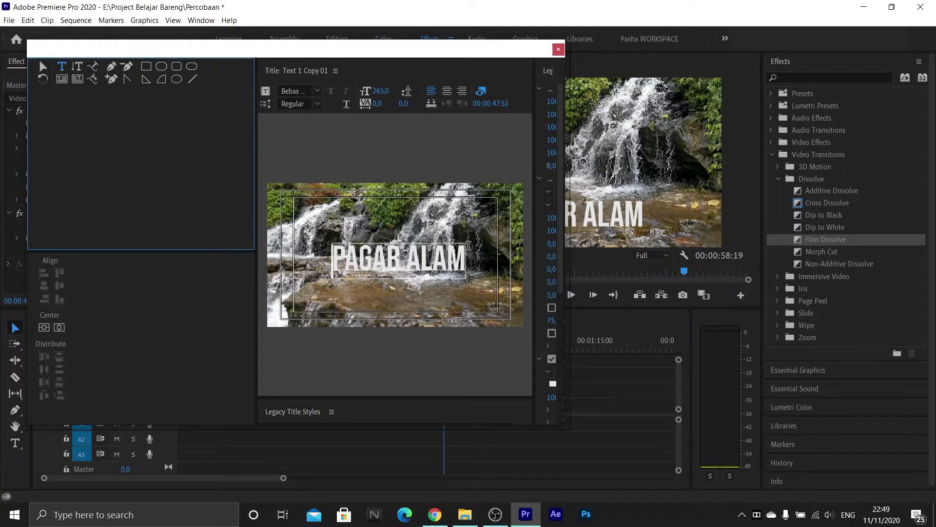
click(466, 256)
key(BackSpace)
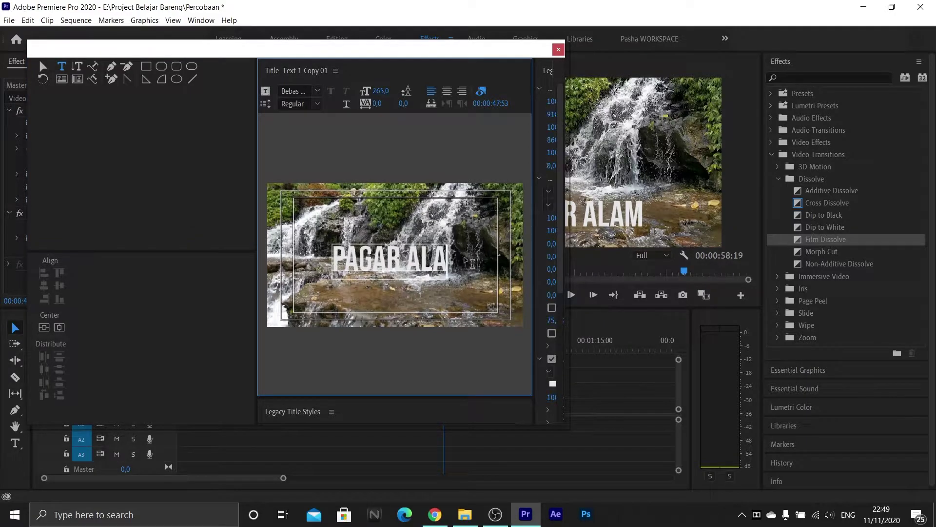
key(BackSpace)
key(BackSpace)
key(BackSpace)
key(BackSpace)
key(BackSpace)
key(BackSpace)
key(BackSpace)
key(BackSpace)
key(BackSpace)
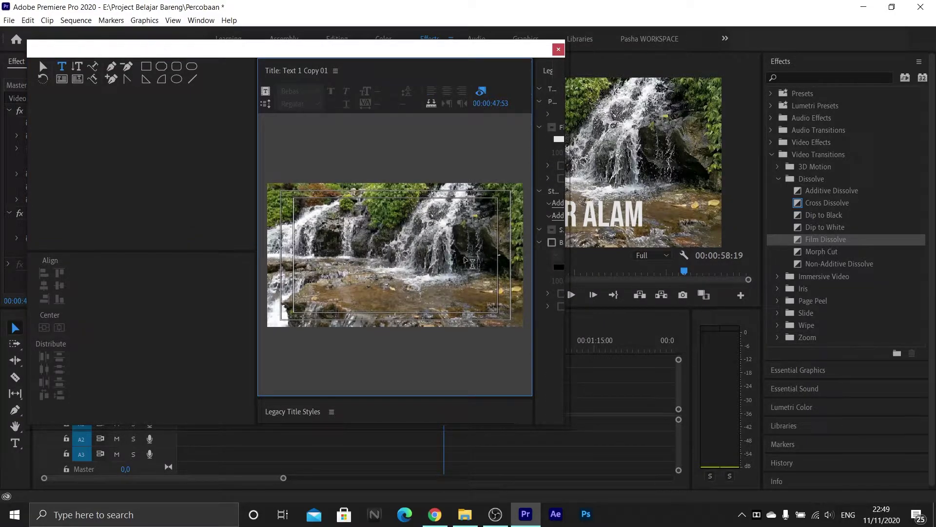
click(390, 261)
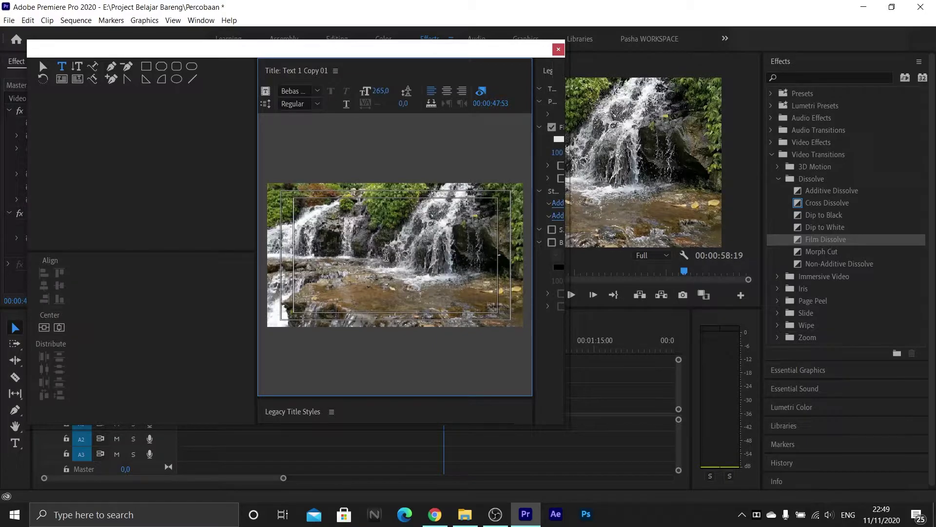
text(AI)
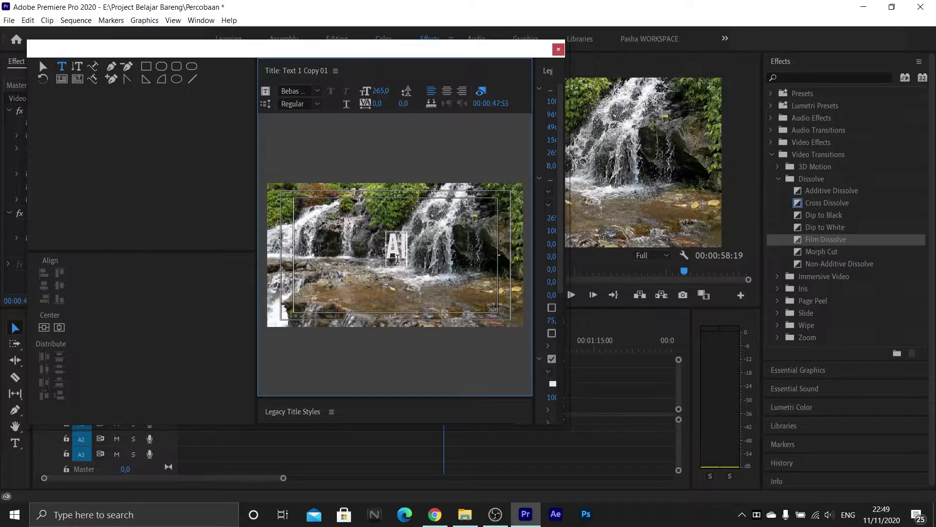
text(R TERJUN)
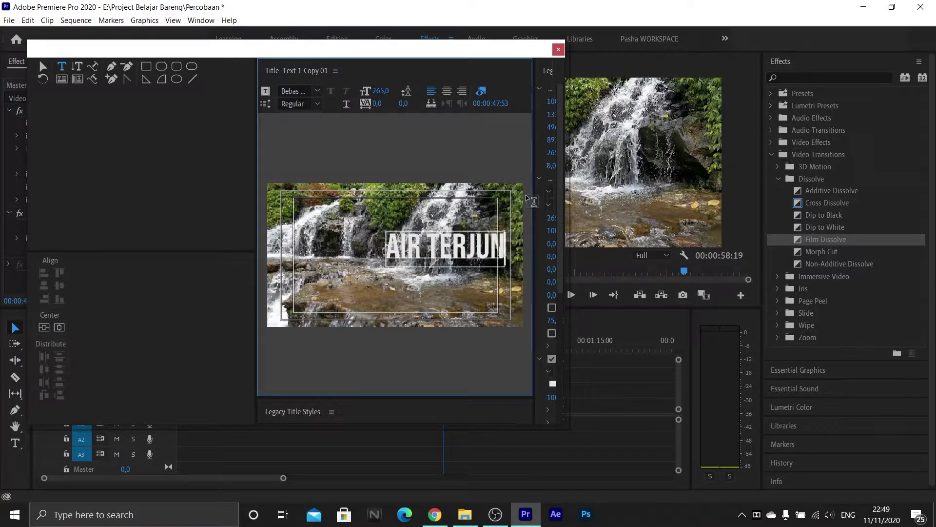
click(43, 67)
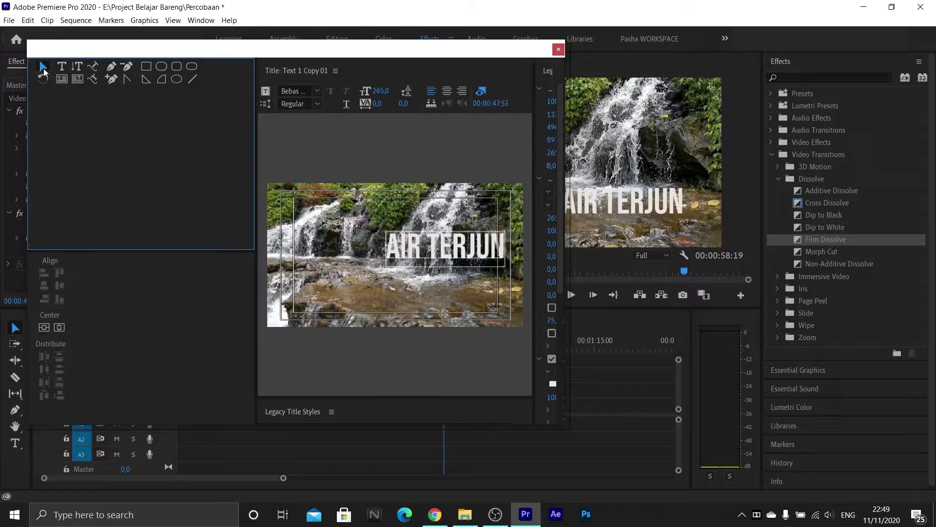
Set the AIR TERJUN text's fill color to lime green, about ABDA3E, and close the title editor.
drag(527, 186, 478, 186)
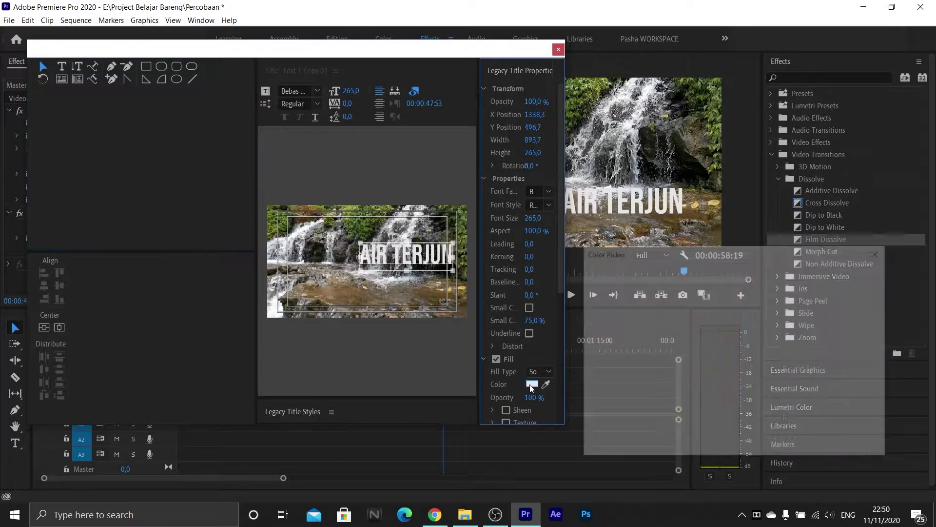
click(531, 385)
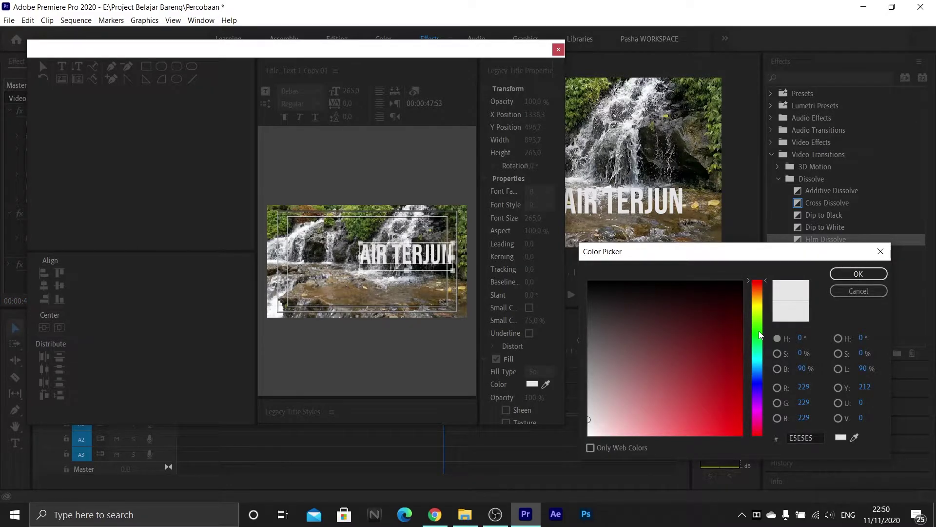
click(759, 314)
click(659, 391)
click(701, 411)
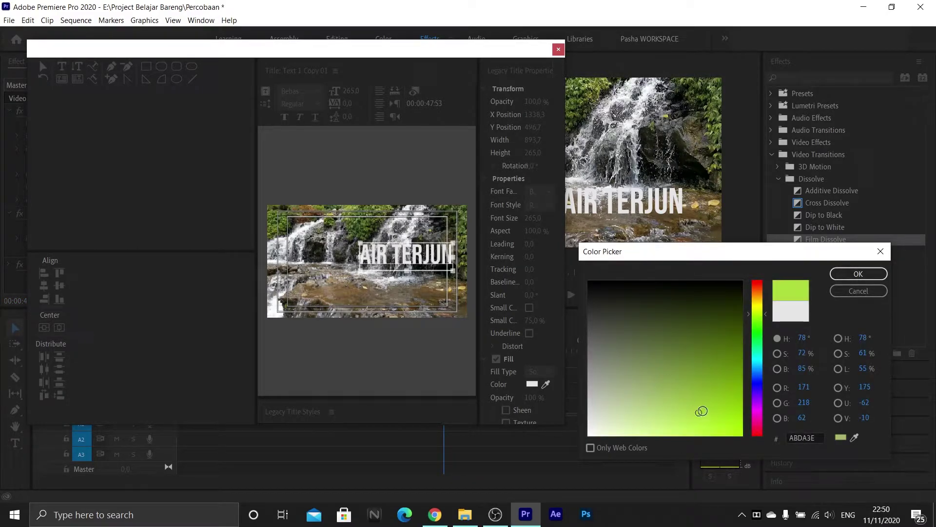
click(858, 274)
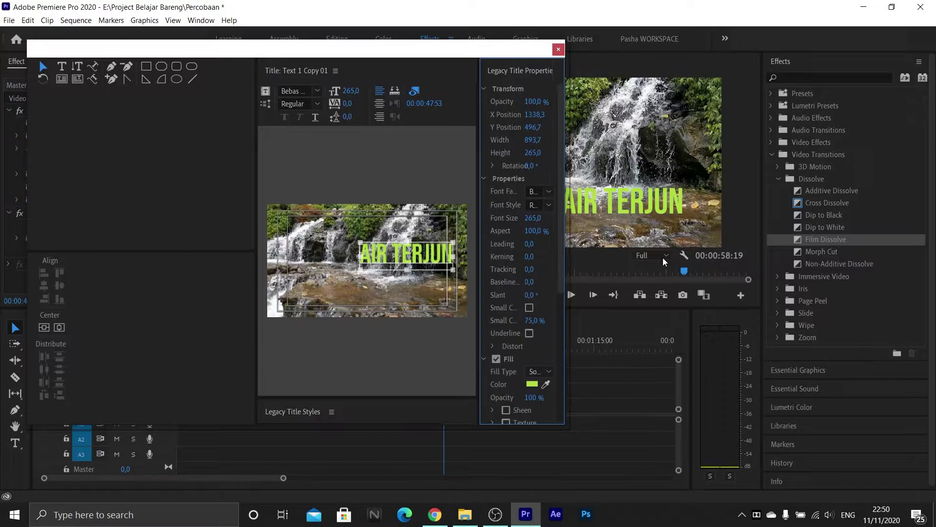
click(556, 50)
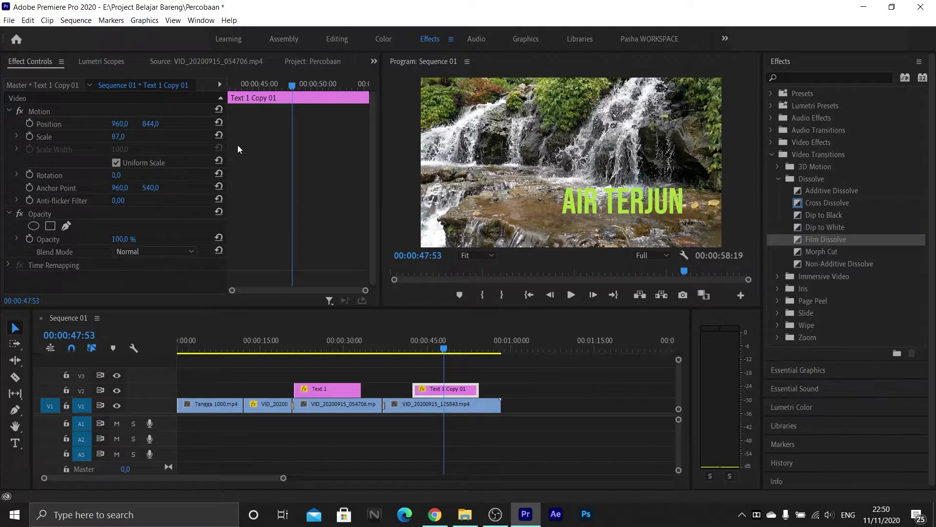
Set the AIR TERJUN title clip's motion position to 685, 1000.
click(436, 389)
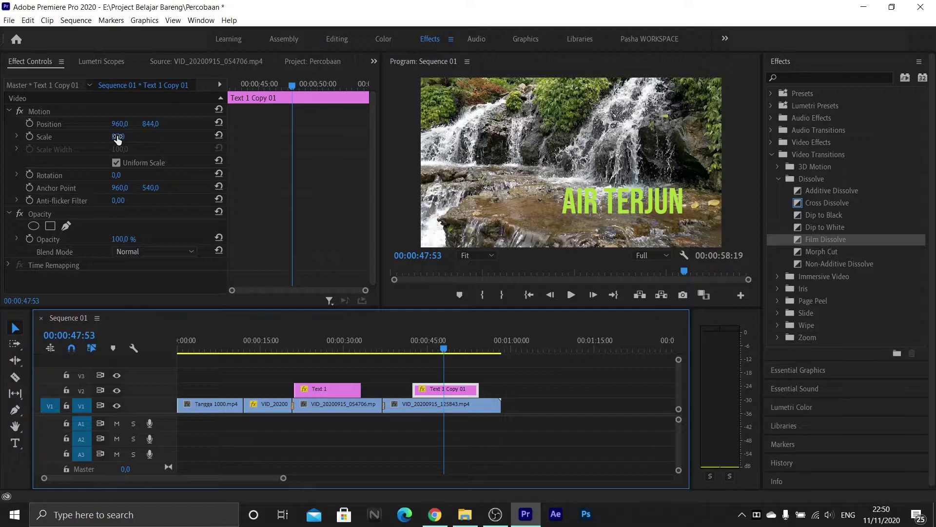
click(56, 137)
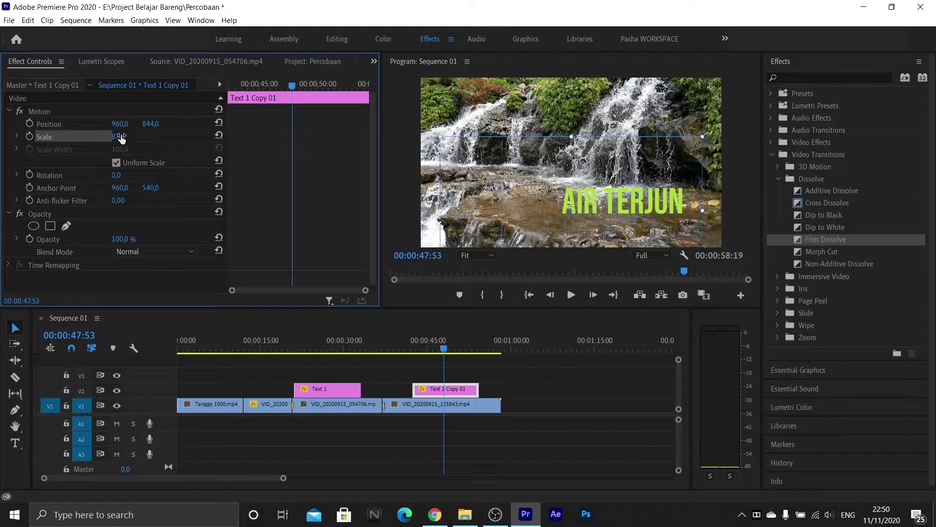
drag(121, 124, 81, 123)
drag(150, 124, 226, 124)
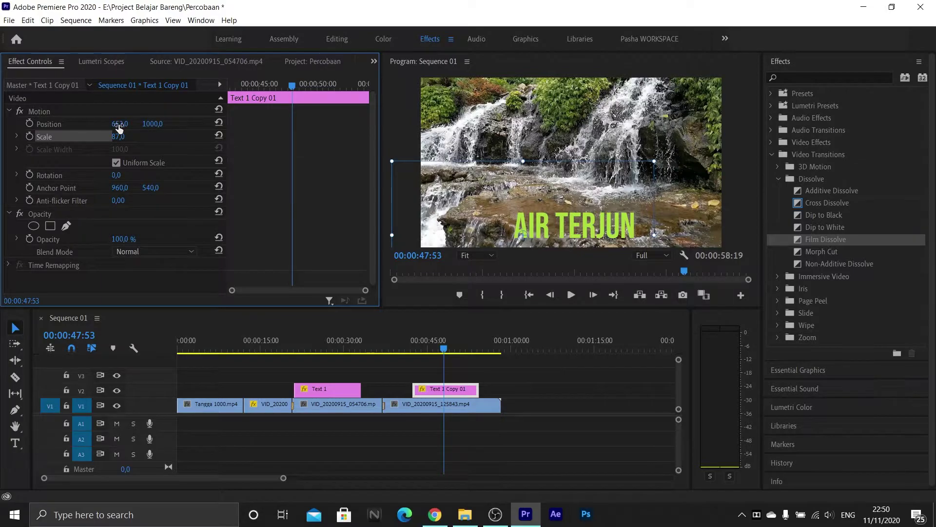
drag(118, 125, 134, 124)
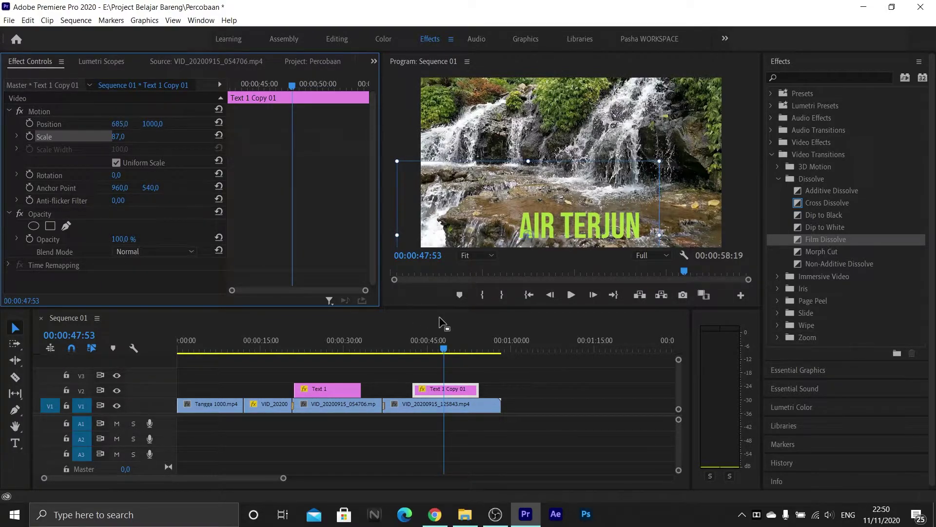
Play the sequence from about 00:00:25:45 to preview the PAGAR ALAM title over its footage.
click(319, 348)
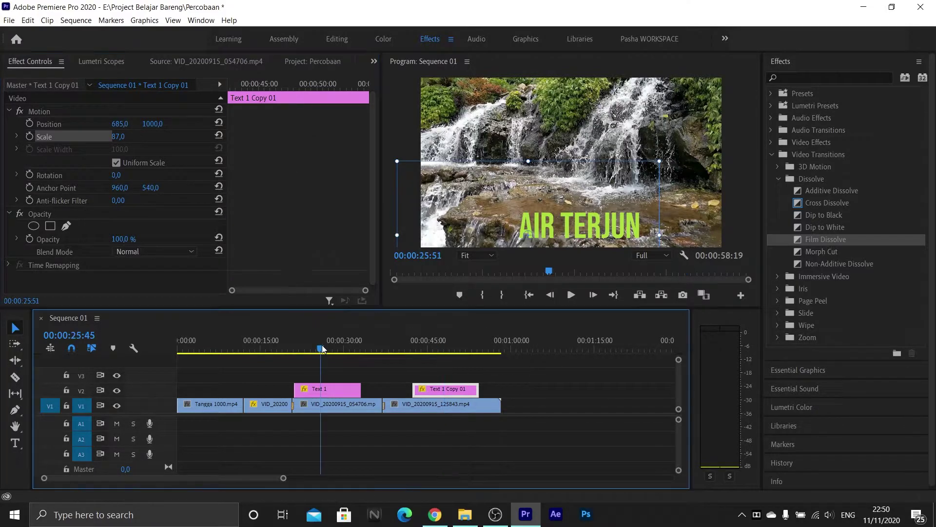
key(space)
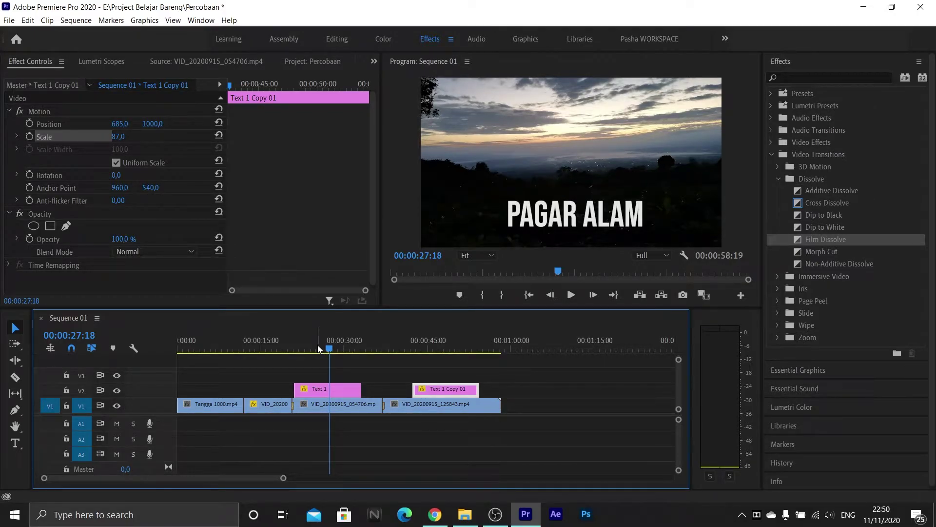
Save the project.
key(ctrl+s)
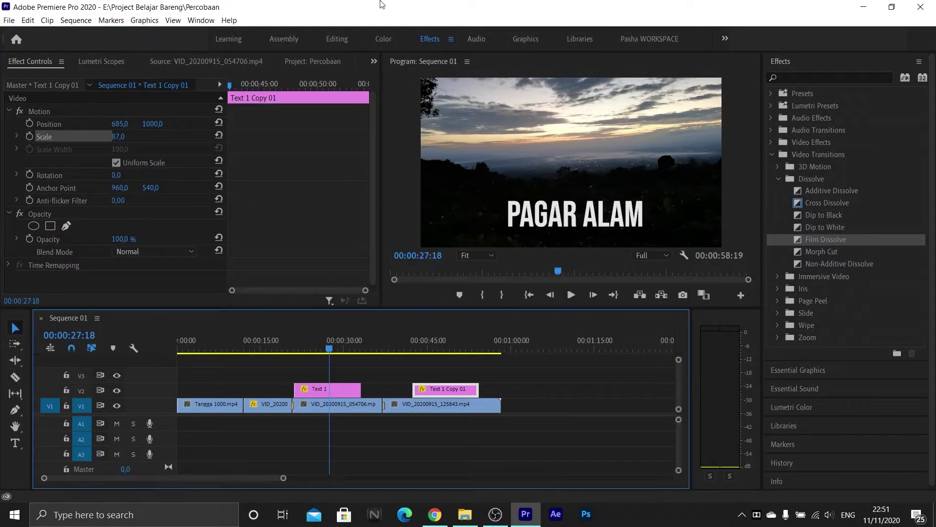
click(374, 62)
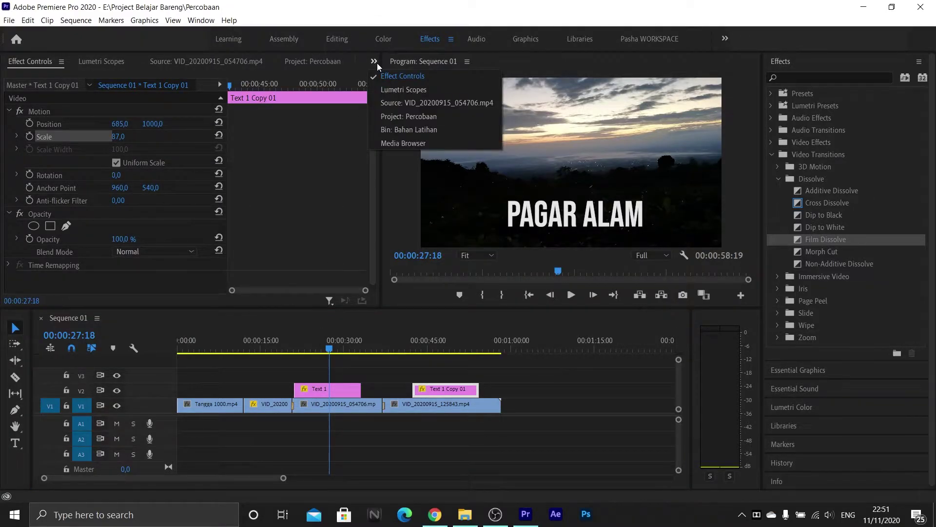
click(402, 118)
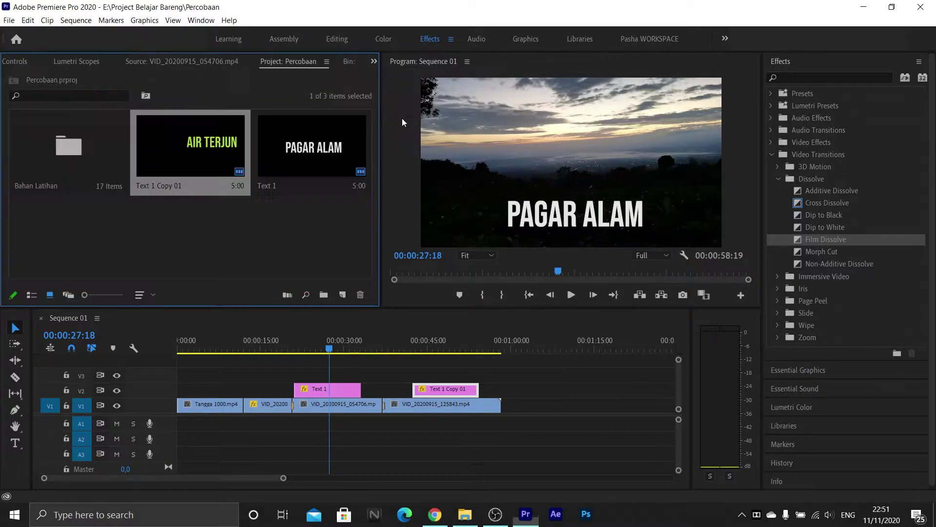
double_click(84, 137)
double_click(209, 154)
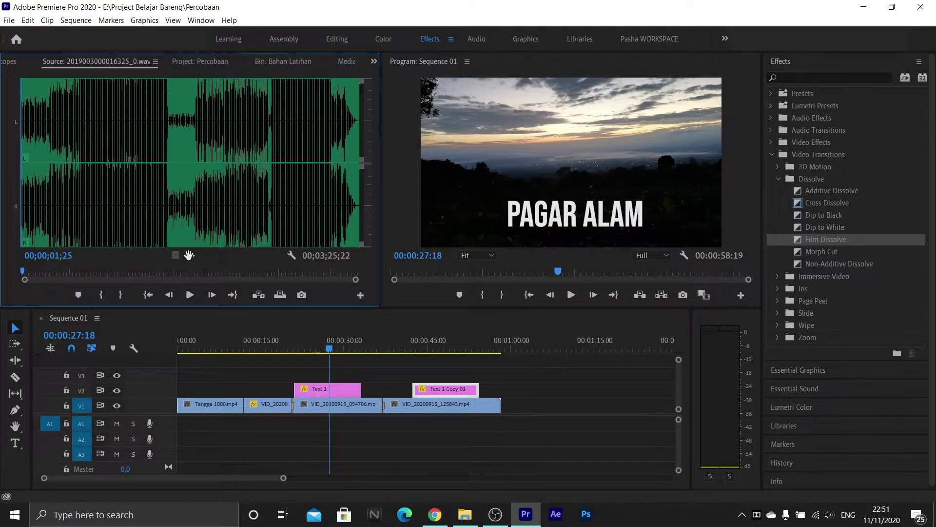
drag(188, 254, 179, 443)
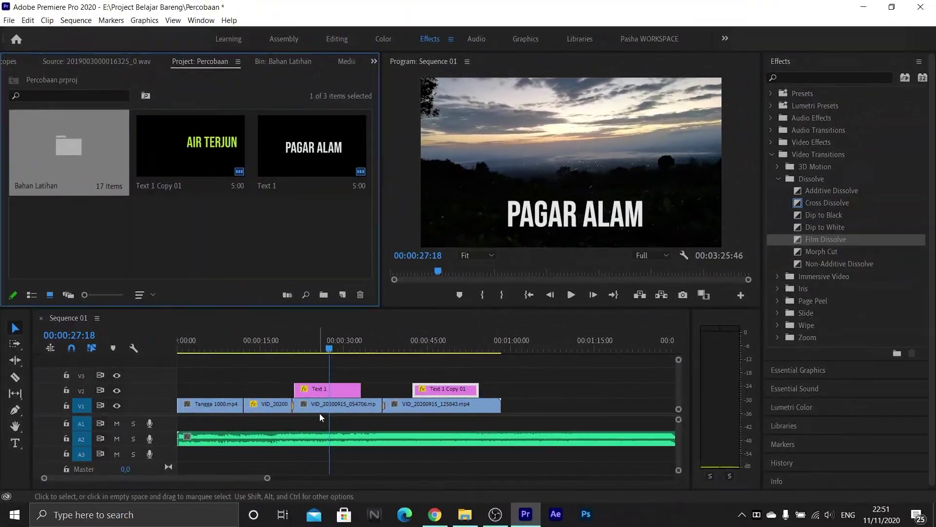
click(316, 435)
key(Delete)
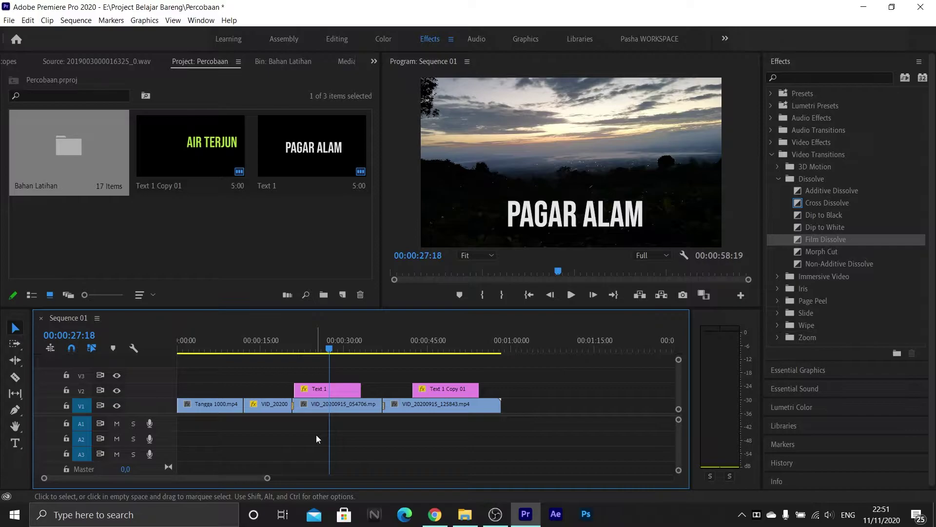
double_click(102, 163)
drag(215, 244, 169, 428)
Split the A2 music clip with the Razor tool at the end of the video footage, 00:00:58:19, and delete the excess.
click(15, 376)
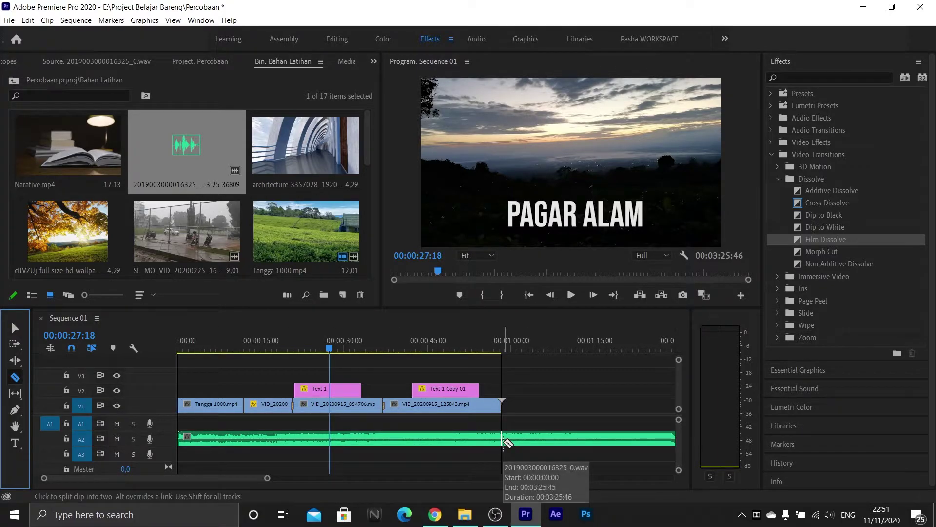
click(506, 440)
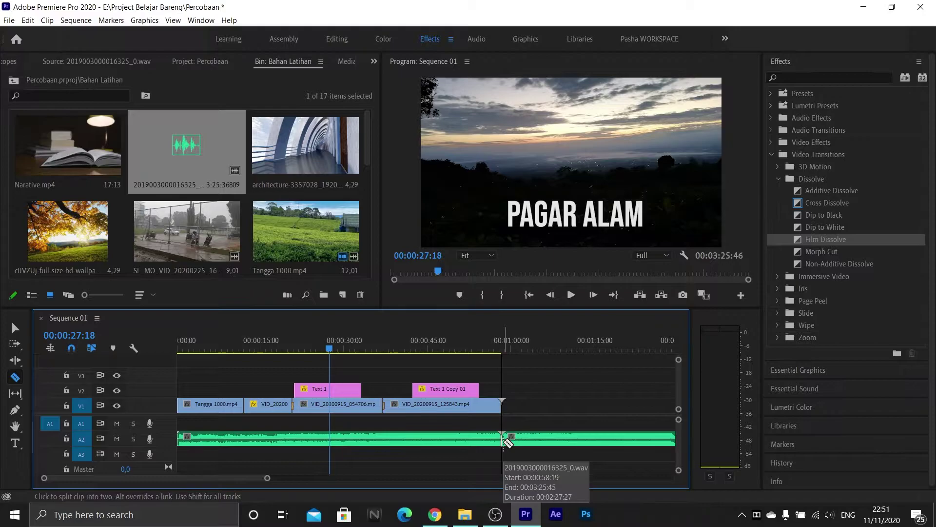
click(19, 323)
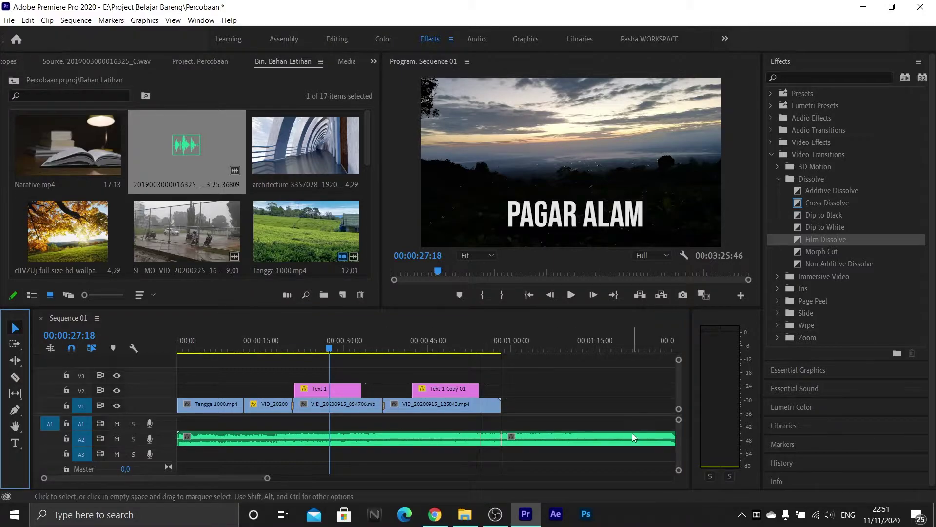
click(611, 438)
key(Delete)
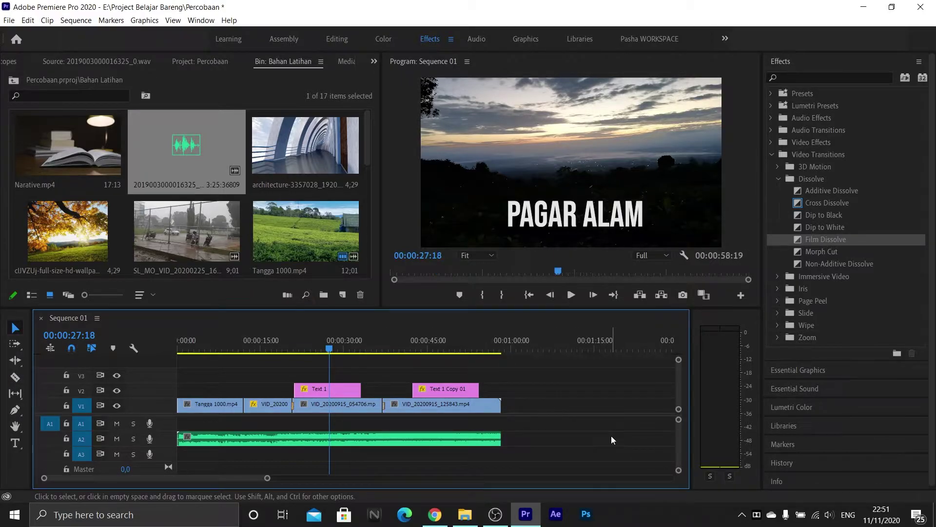
Extend the A2 music clip's end beyond the footage and delete the part past the last video clip.
click(490, 435)
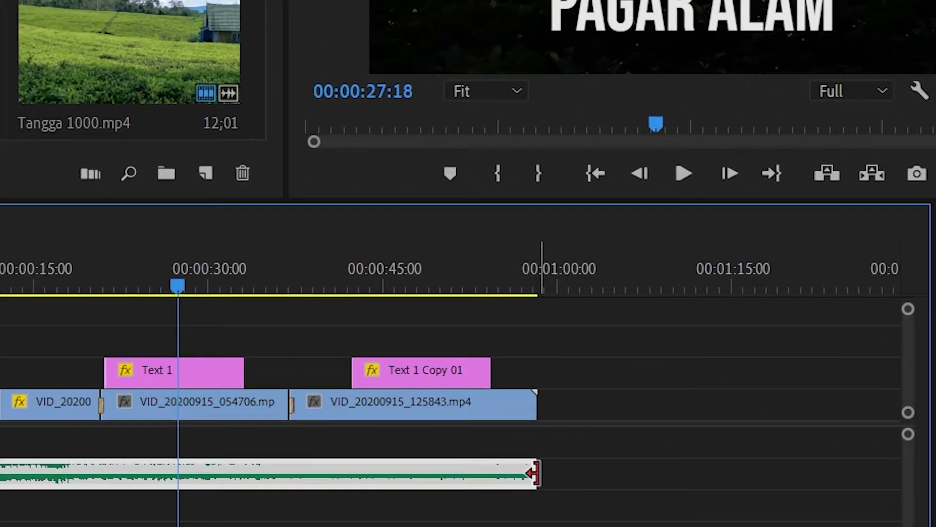
drag(517, 455, 597, 455)
drag(648, 475, 665, 476)
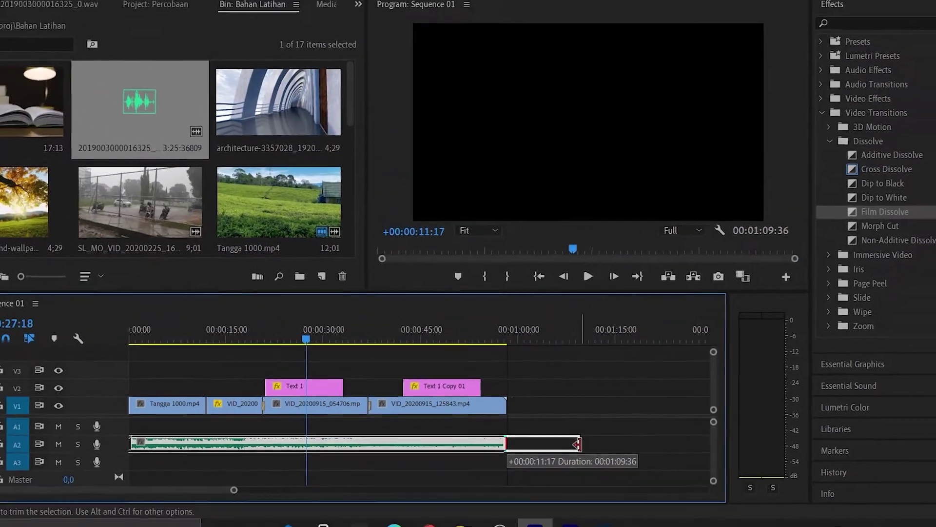
drag(577, 444, 550, 426)
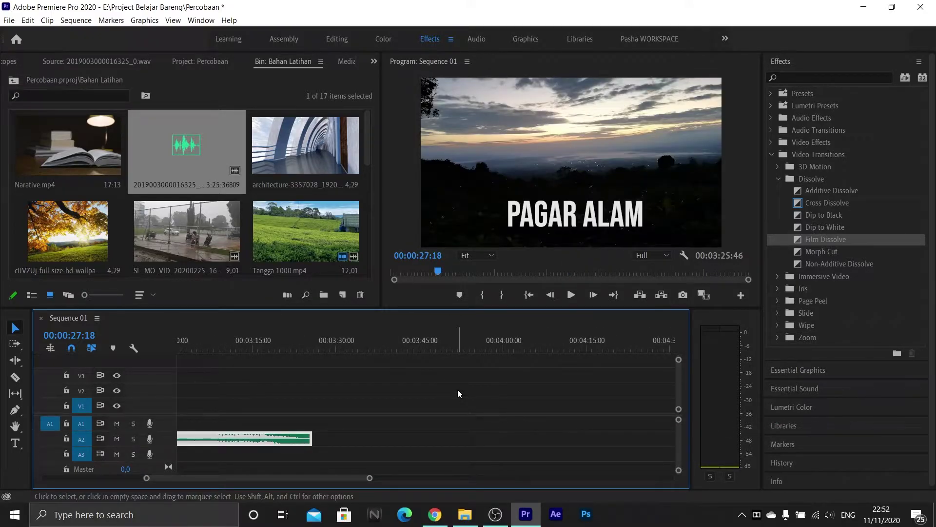
key(Delete)
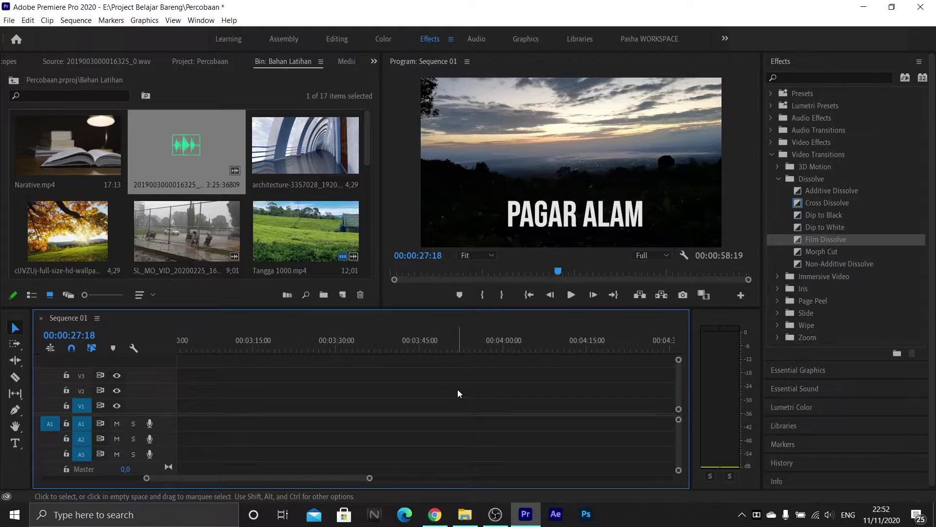
drag(338, 477, 247, 475)
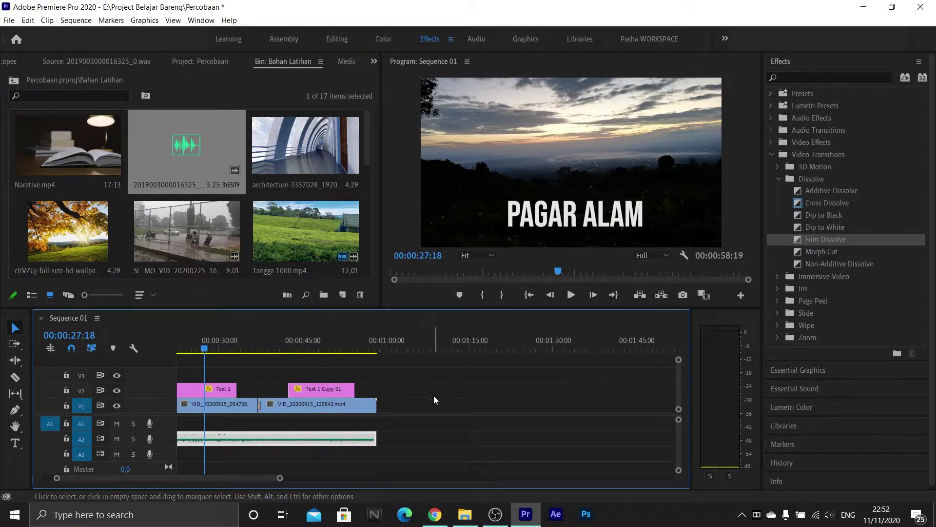
Play the sequence from about 00:00:40 to preview the AIR TERJUN title with music, and save the project.
click(368, 351)
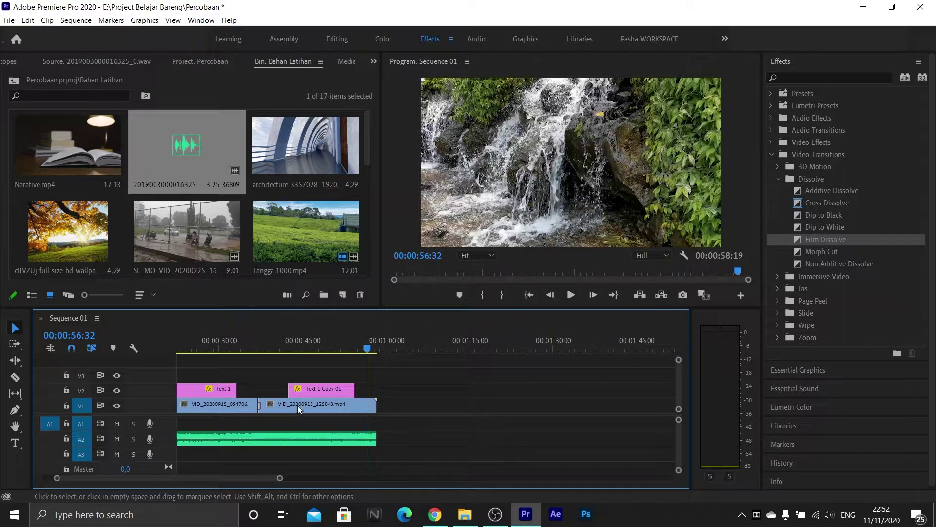
click(273, 344)
key(space)
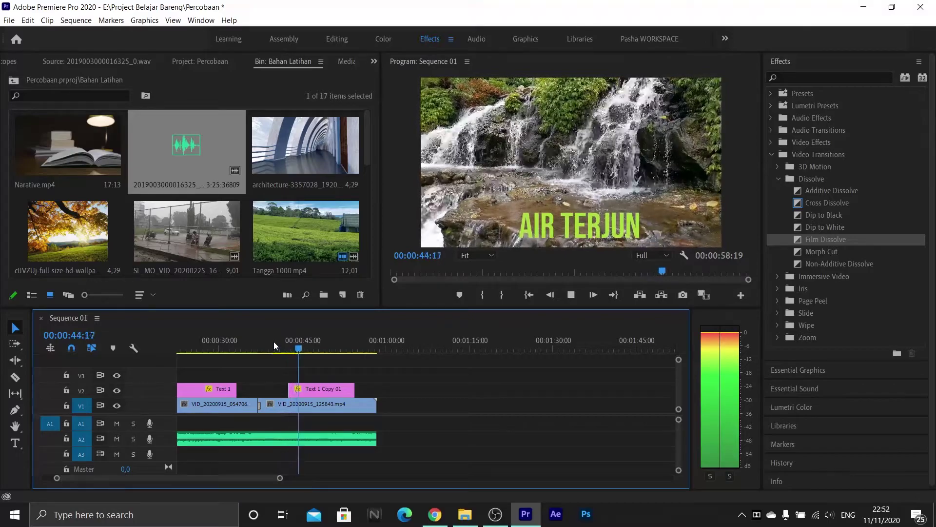
key(space)
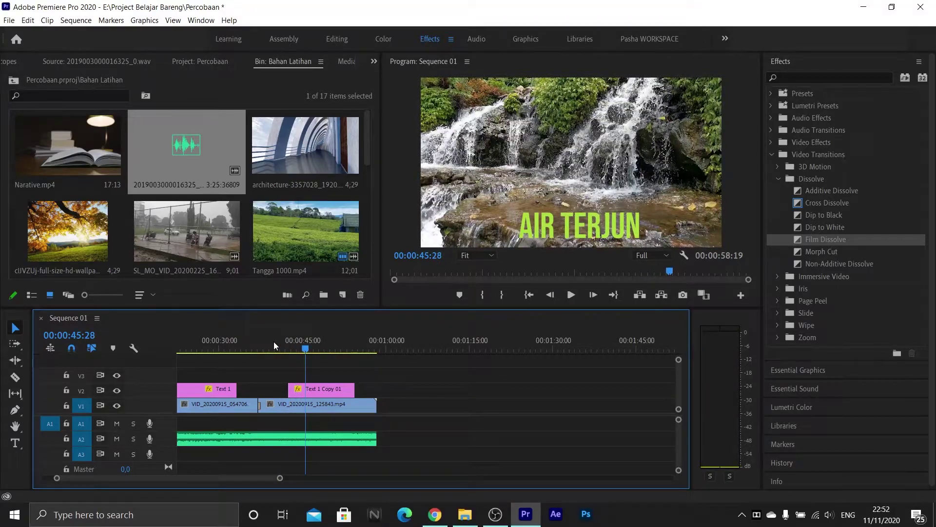
key(ctrl+s)
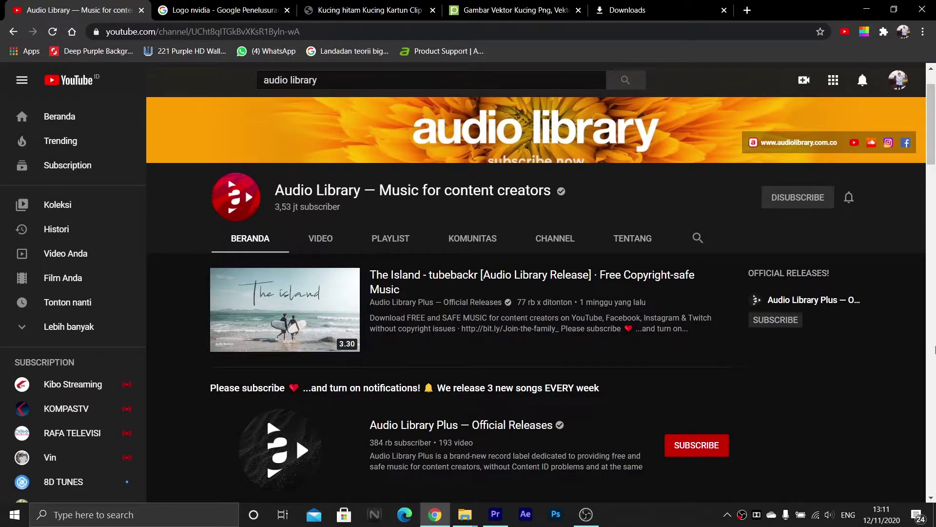
Switch to Chrome and browse the Audio Library YouTube channel and the Google results for "download music free royalty".
scroll(935, 350, down, 7)
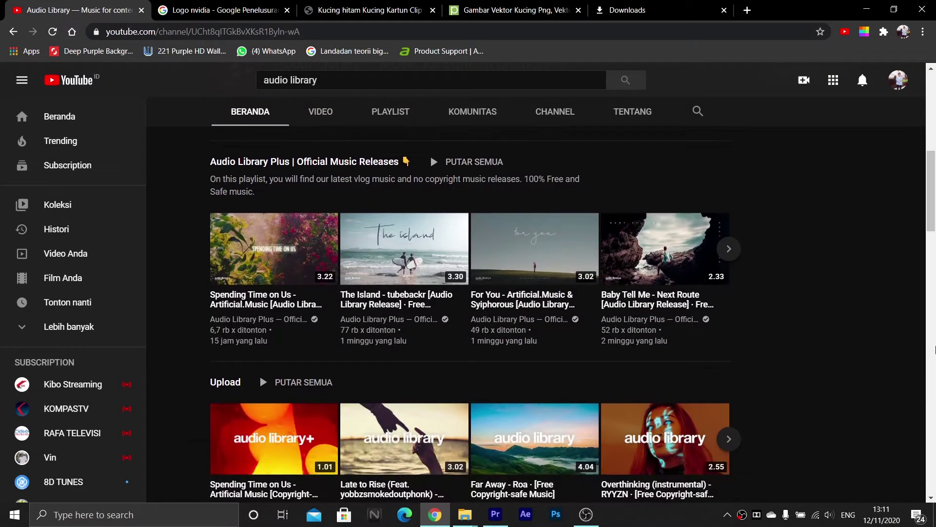
scroll(935, 349, down, 14)
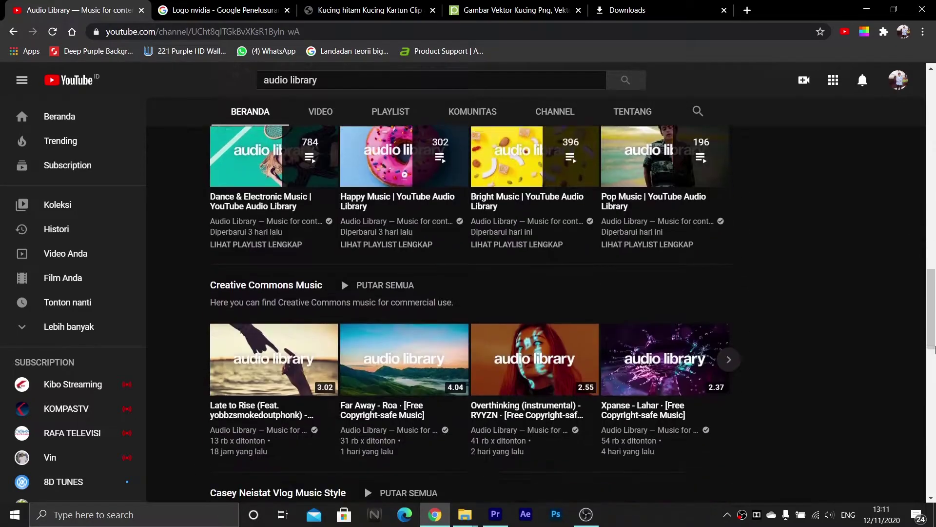
scroll(935, 349, down, 3)
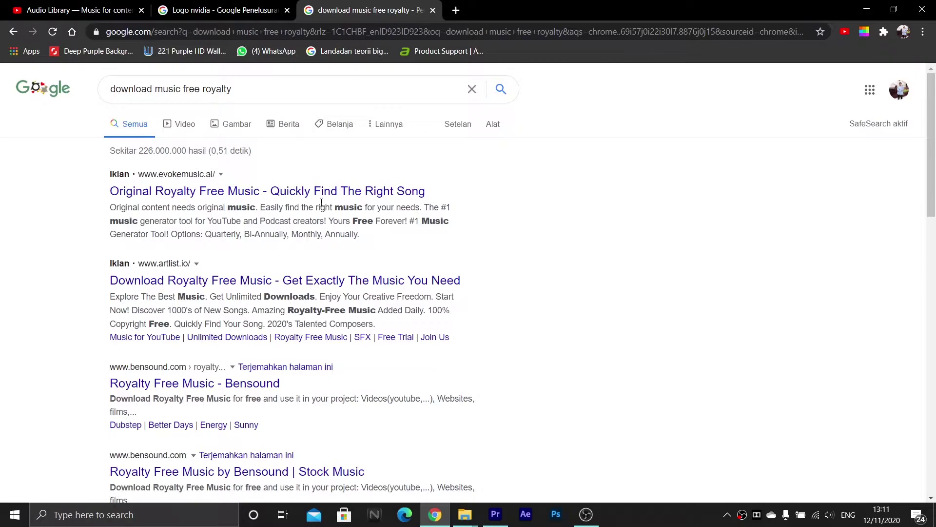
scroll(321, 205, down, 1)
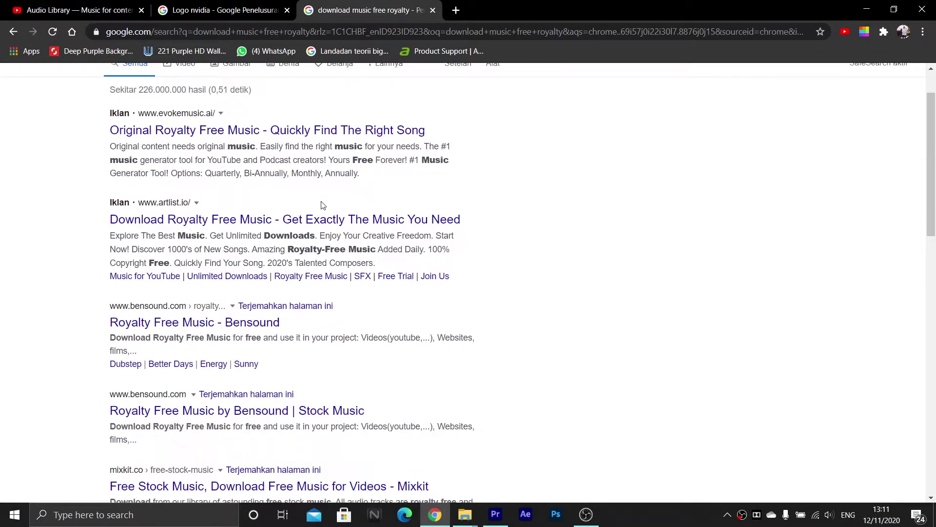
scroll(322, 204, down, 2)
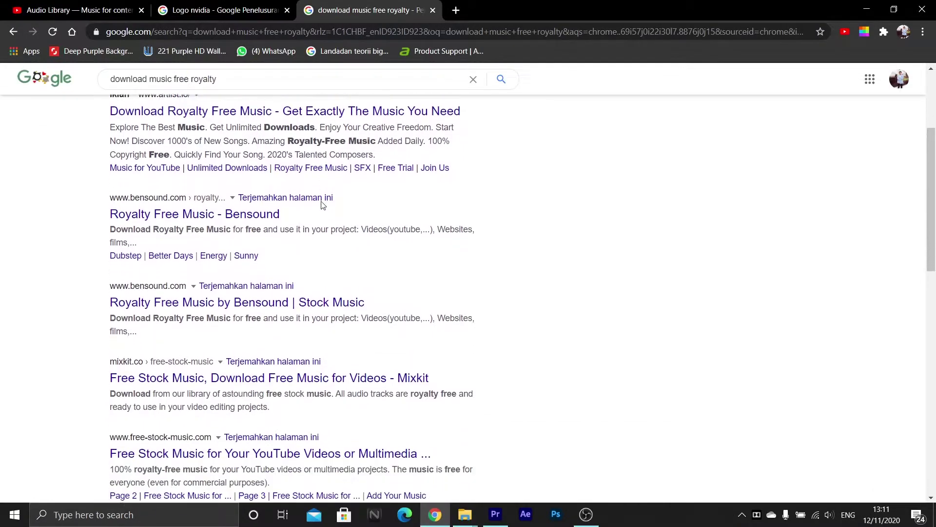
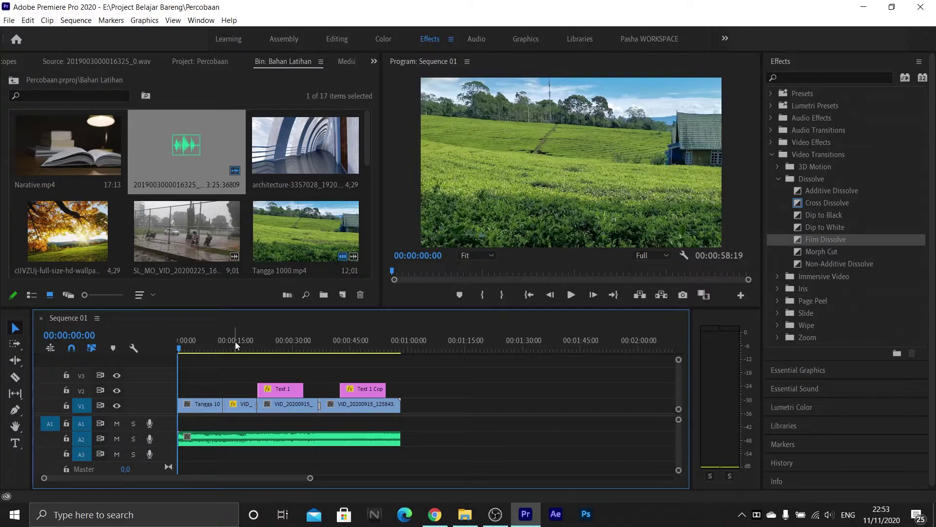
Place Logo Psychometic-012.png from the bin on track V4 across the whole sequence, with the playhead at 00:00:12:51.
click(218, 342)
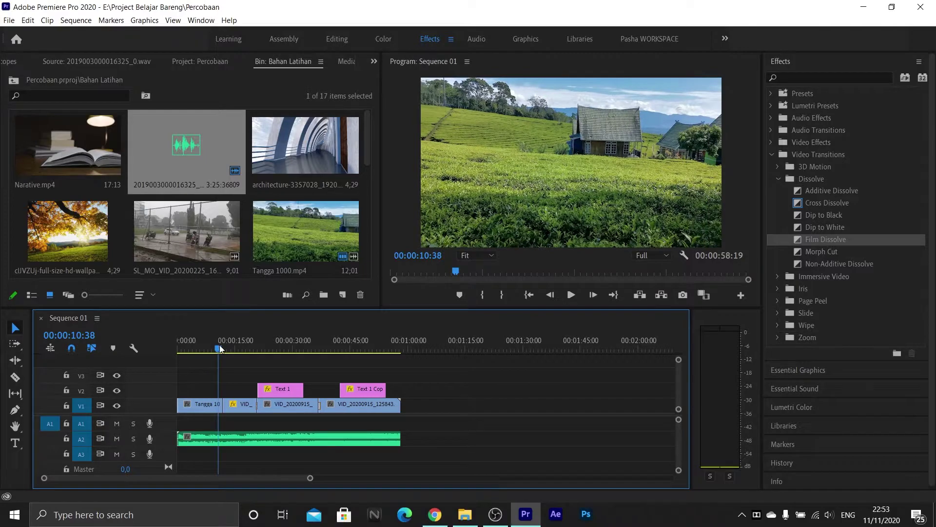
drag(220, 348, 229, 349)
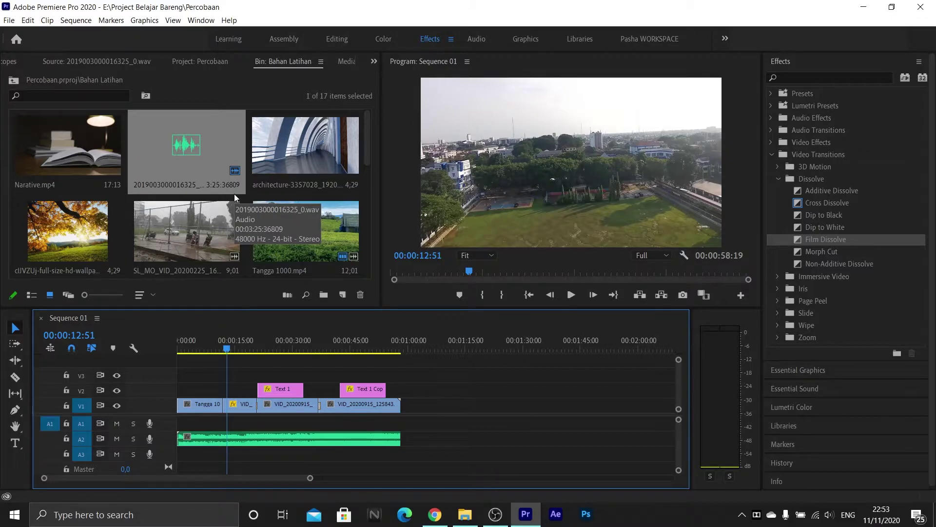
scroll(233, 191, down, 1)
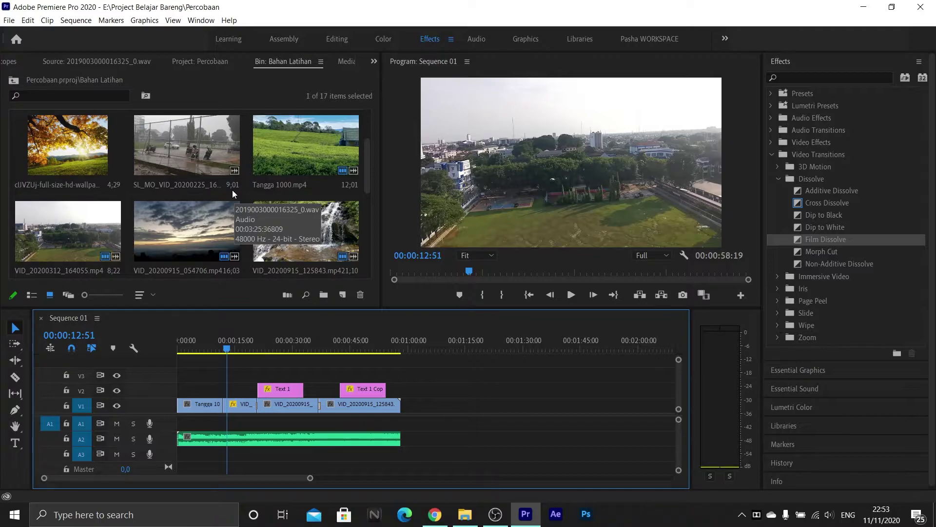
scroll(231, 189, down, 2)
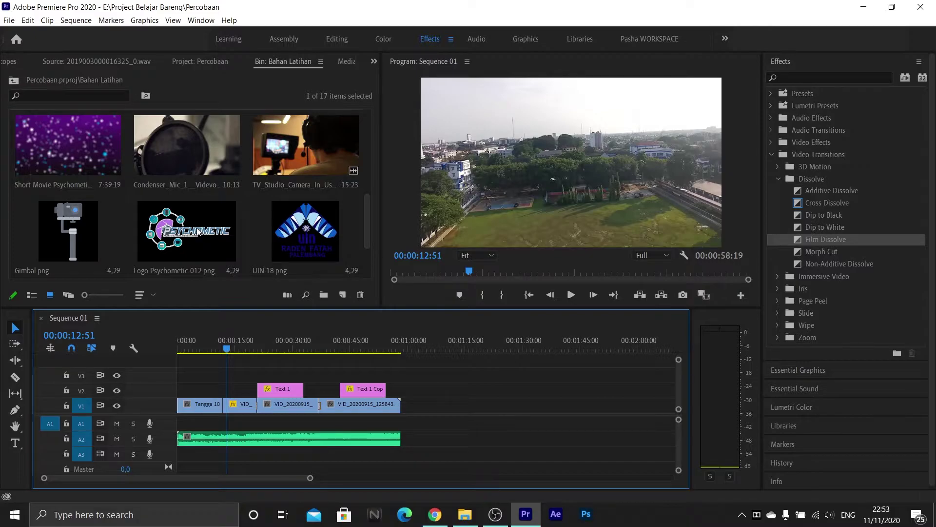
scroll(184, 230, down, 2)
scroll(183, 230, up, 2)
scroll(98, 229, down, 2)
scroll(77, 229, up, 2)
scroll(85, 229, down, 2)
drag(204, 153, 400, 363)
click(250, 357)
Scale the Psychometic logo clip down to 9.
click(374, 62)
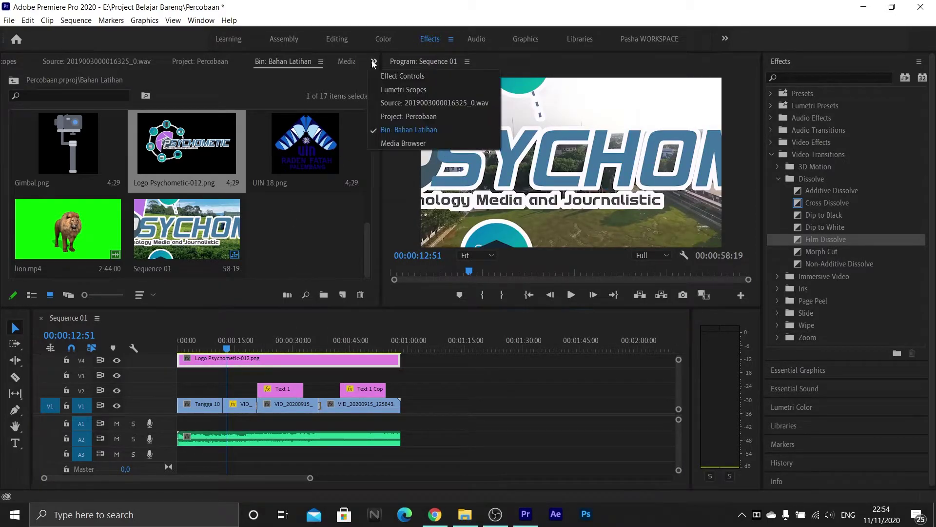
click(385, 78)
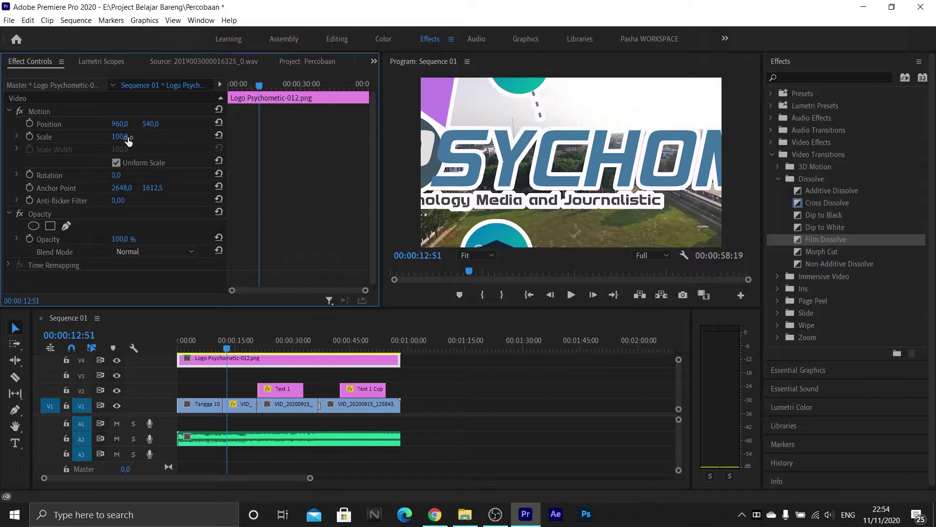
drag(122, 137, 78, 137)
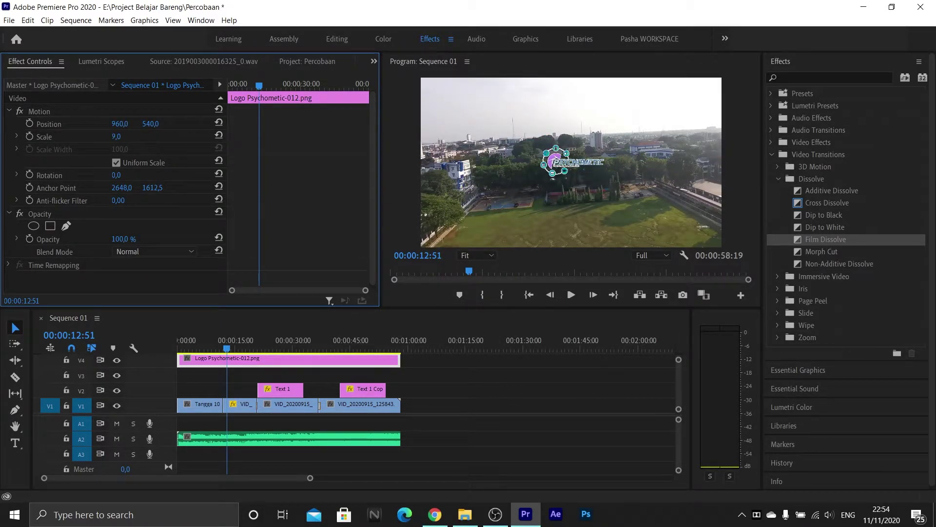
Move the Psychometic logo into the lower-left corner of the video frame, at about 217.7, 971.2.
click(85, 125)
drag(553, 159, 449, 100)
drag(449, 138, 448, 227)
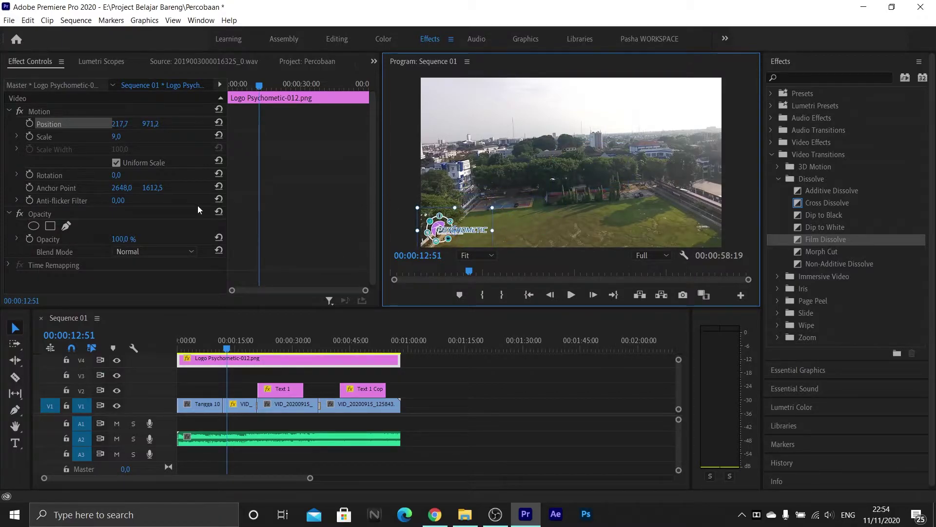
Lower the Psychometic logo clip's opacity to 42%.
scroll(198, 205, down, 1)
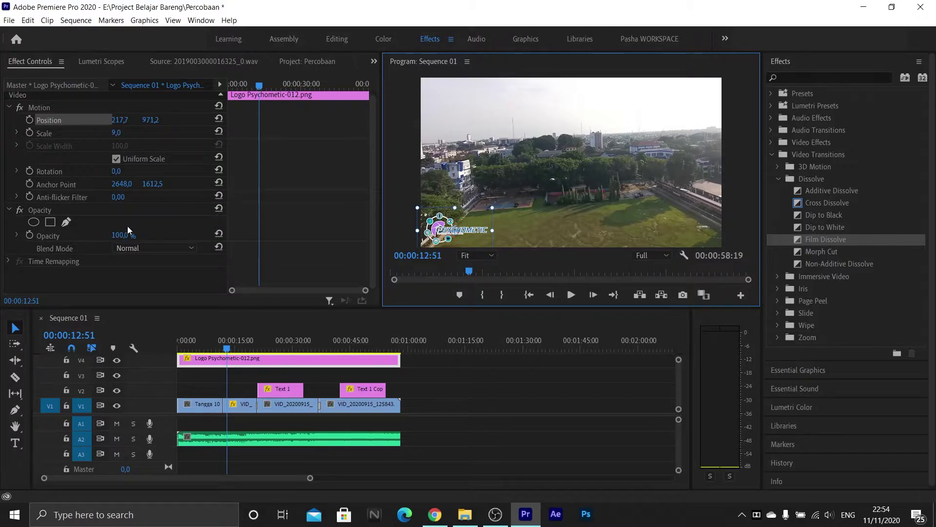
click(81, 236)
drag(119, 235, 107, 235)
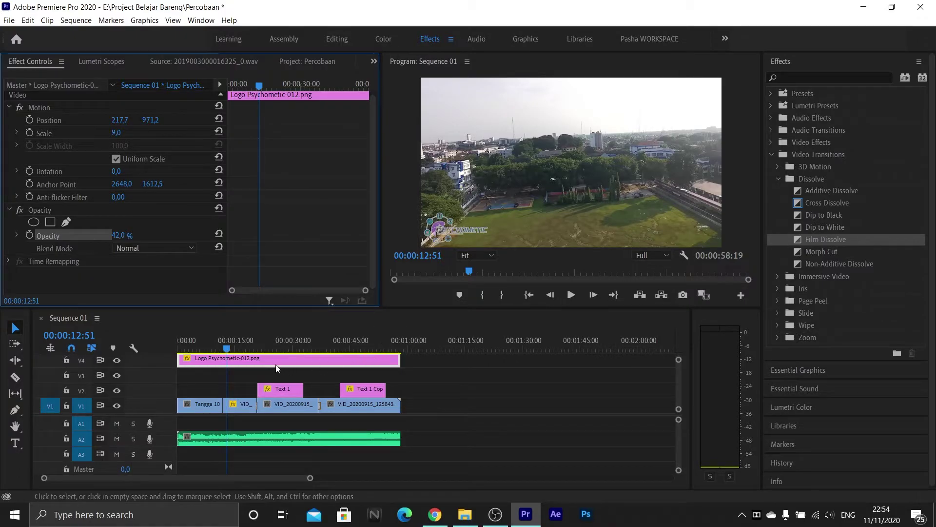
Open the Bahan Latihan bin and browse its media clips.
click(372, 65)
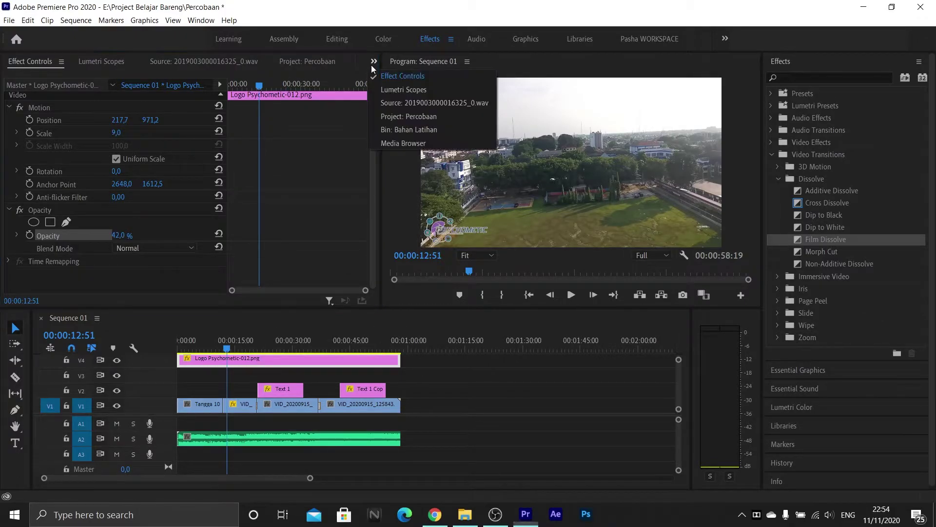
click(402, 121)
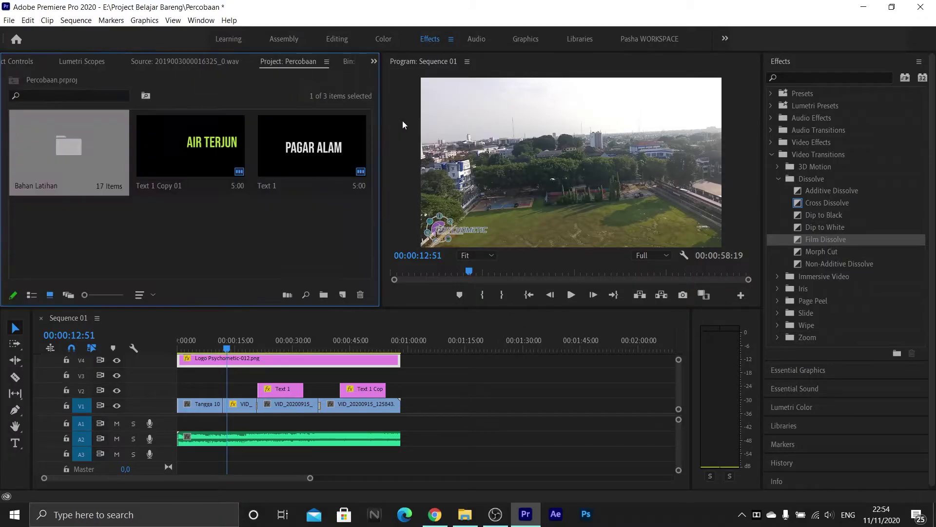
double_click(92, 170)
scroll(215, 171, up, 2)
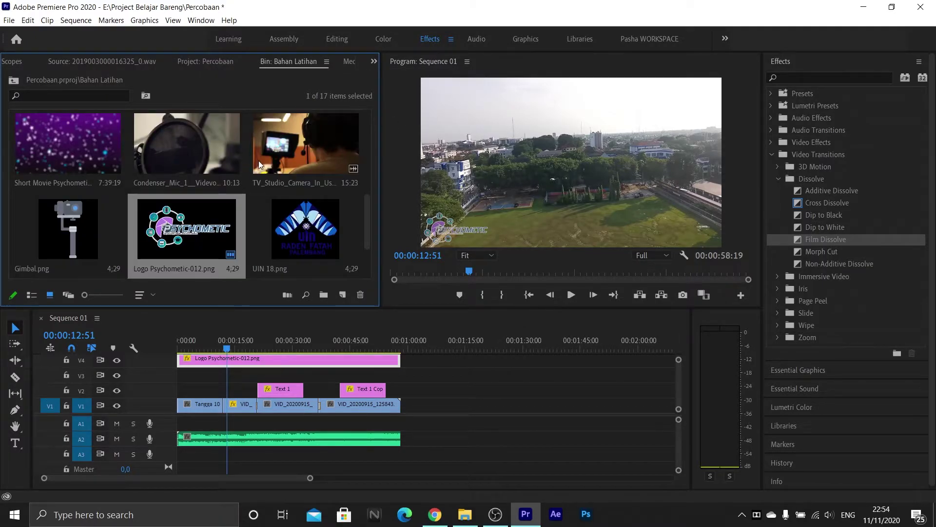
Place the autumn tree wallpaper image from the Bahan Latihan bin on track V3, starting about 4 seconds into the sequence.
scroll(258, 161, up, 1)
scroll(278, 158, up, 1)
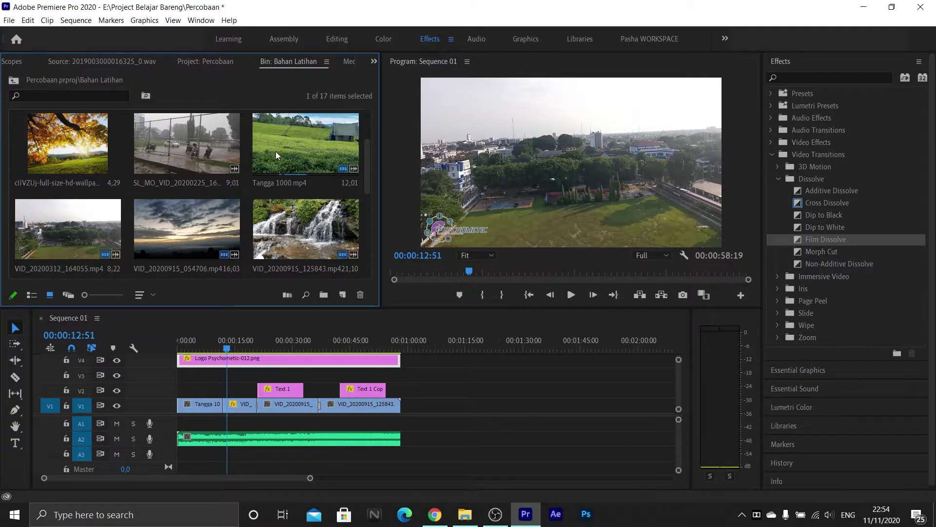
double_click(91, 147)
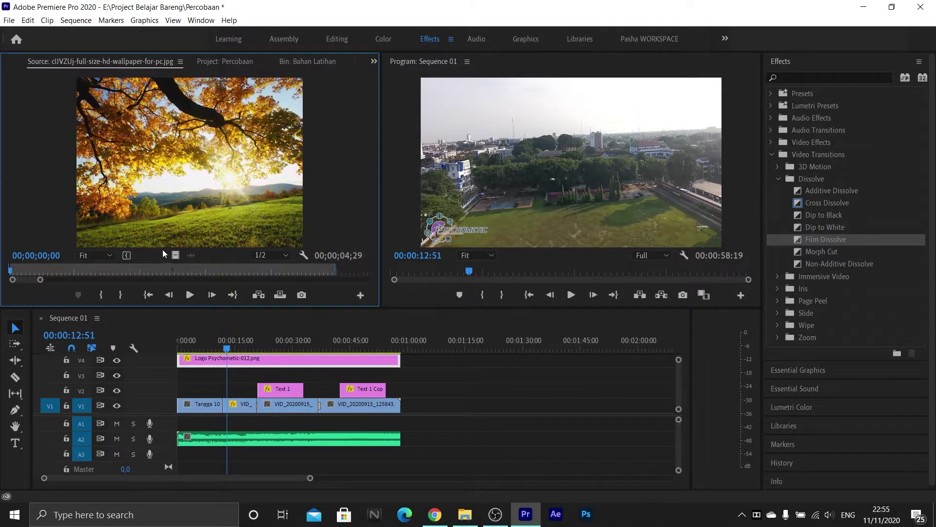
drag(197, 314, 207, 374)
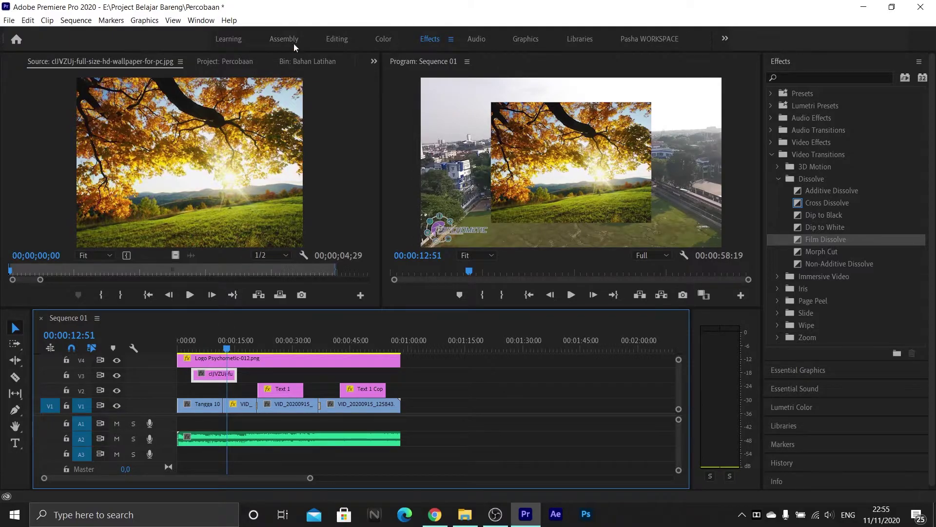
Scale the wallpaper clip on V3 to 57 and move it to the frame's upper-left corner, at about 315, 288.
click(375, 61)
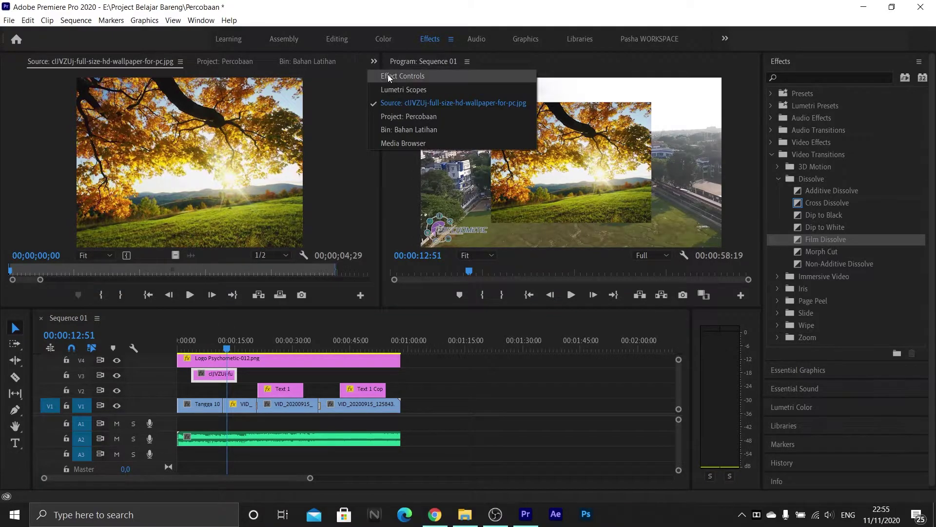
click(388, 74)
click(210, 376)
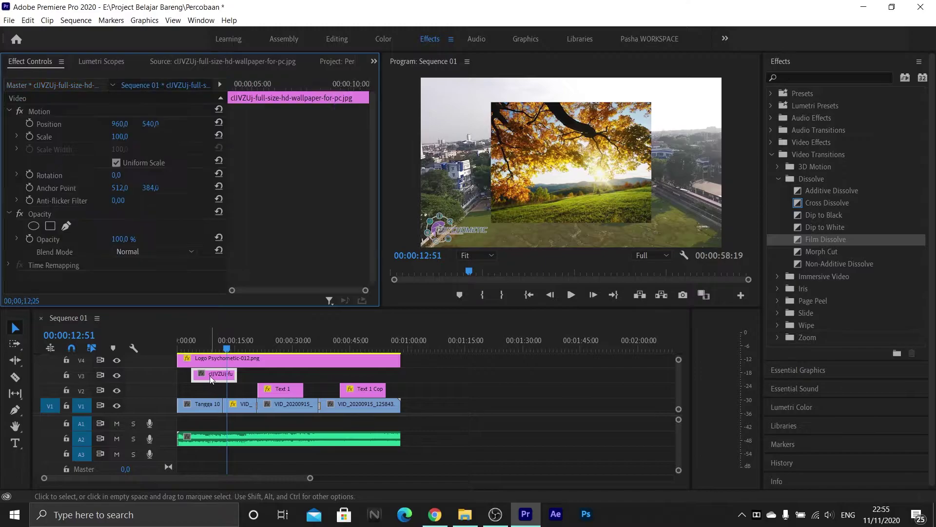
mouse_move(119, 137)
mouse_down()
mouse_move(100, 138)
mouse_move(128, 138)
mouse_up()
click(152, 122)
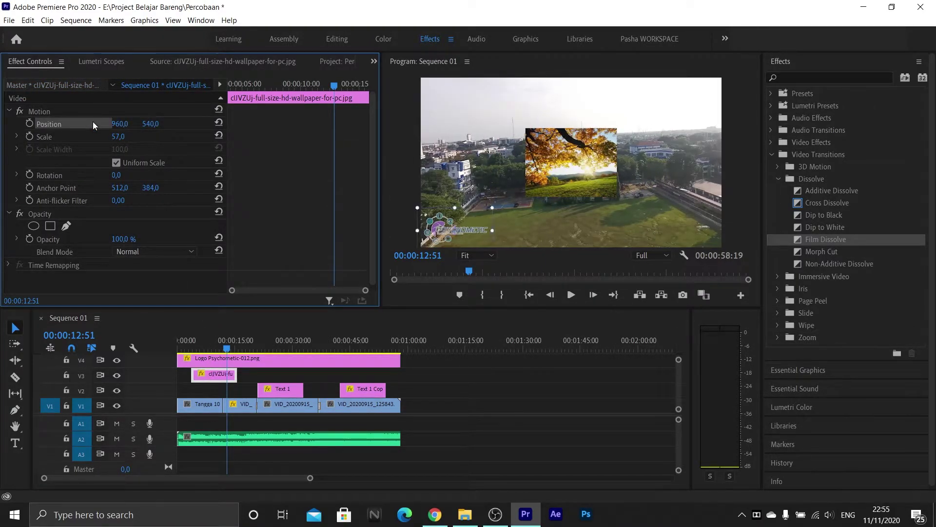
drag(560, 151, 458, 113)
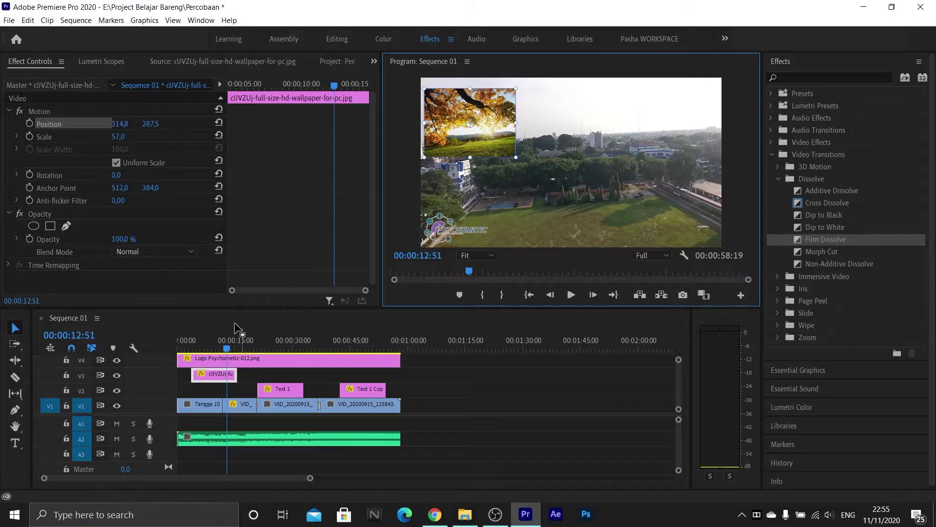
Delete the wallpaper clip from track V3.
click(221, 376)
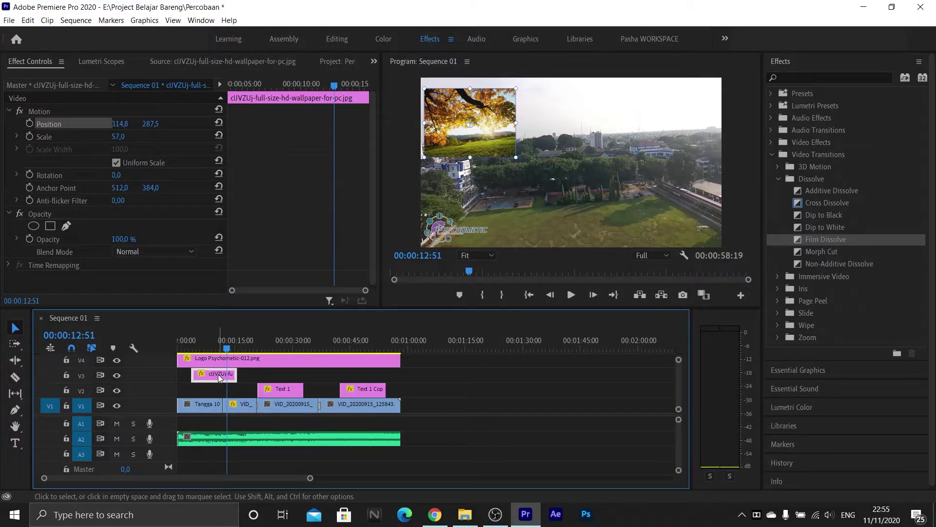
key(Delete)
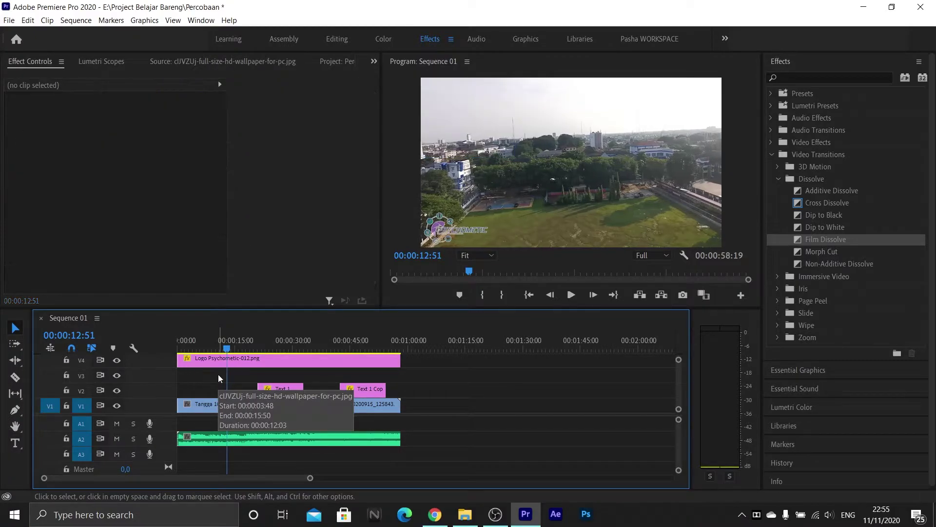
Place only the video of the full Short Movie Psychometic.mp4 on track V3 at the start of the sequence.
click(374, 61)
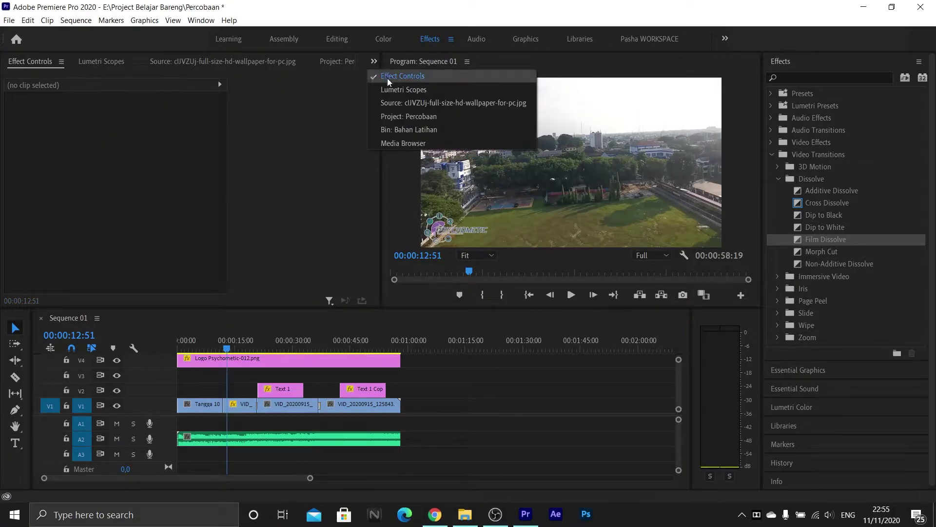
click(396, 113)
double_click(108, 145)
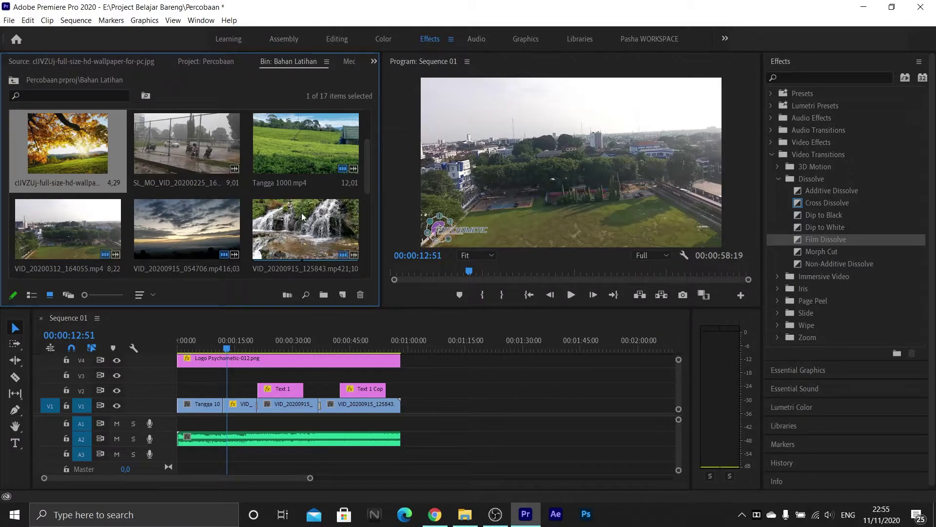
scroll(140, 218, down, 2)
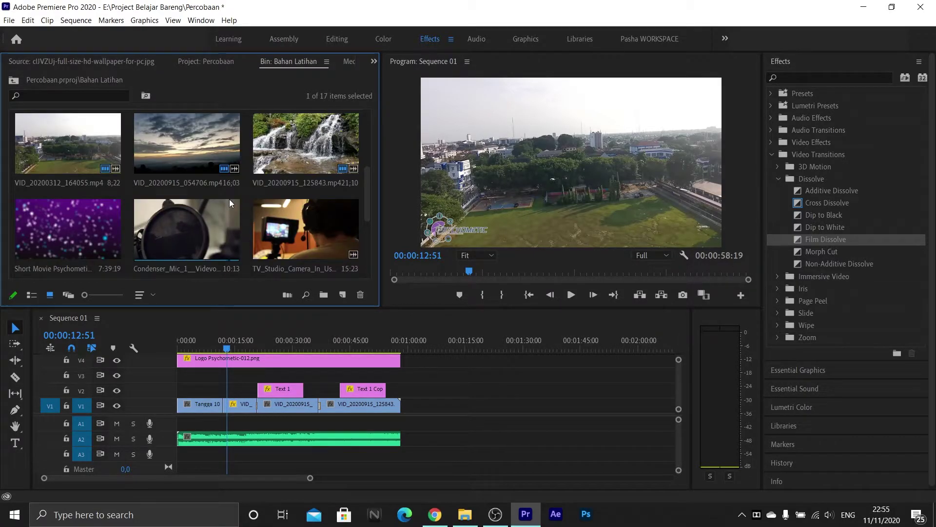
double_click(78, 233)
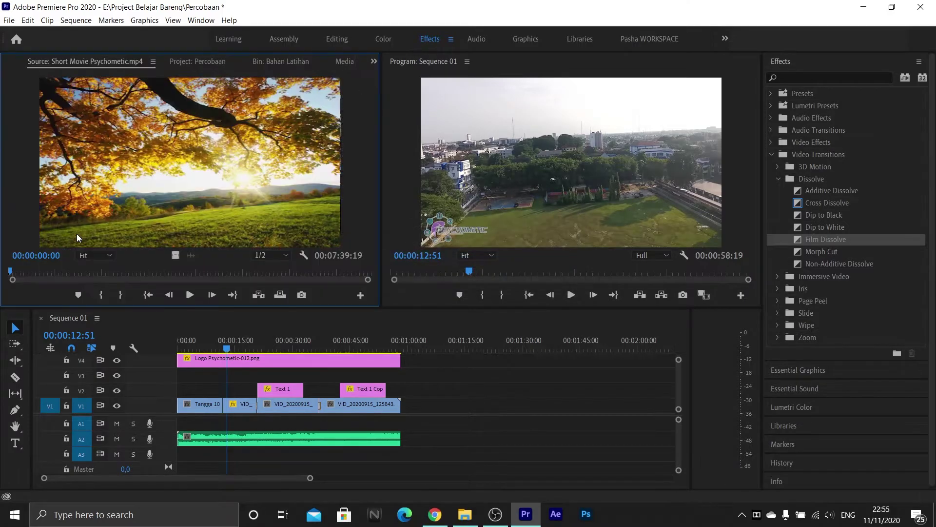
click(373, 62)
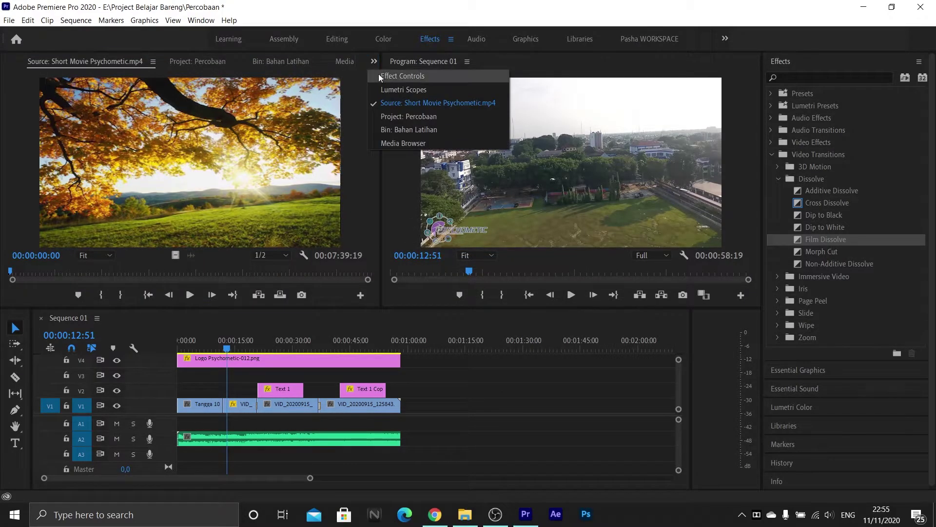
click(264, 154)
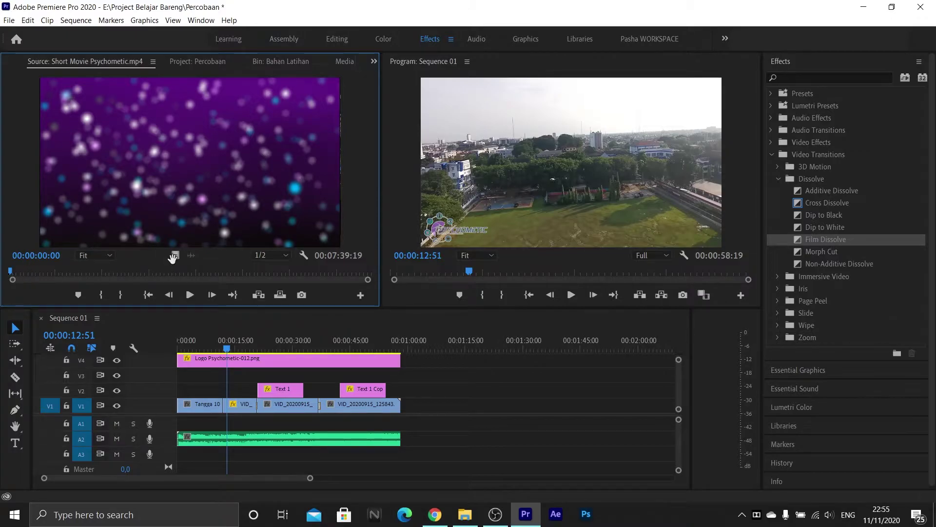
drag(175, 255, 183, 379)
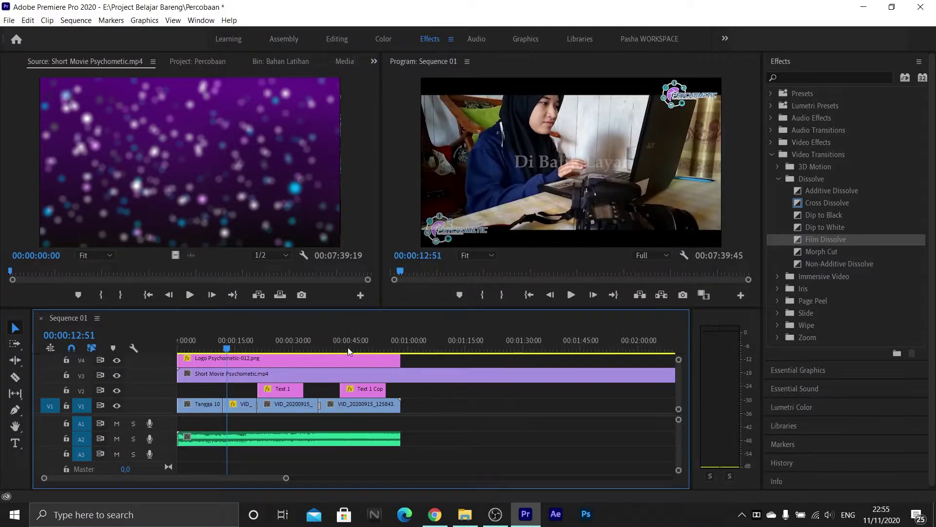
Preview the opening seconds of the sequence, and delete the full-length short movie clip from track V3.
click(314, 366)
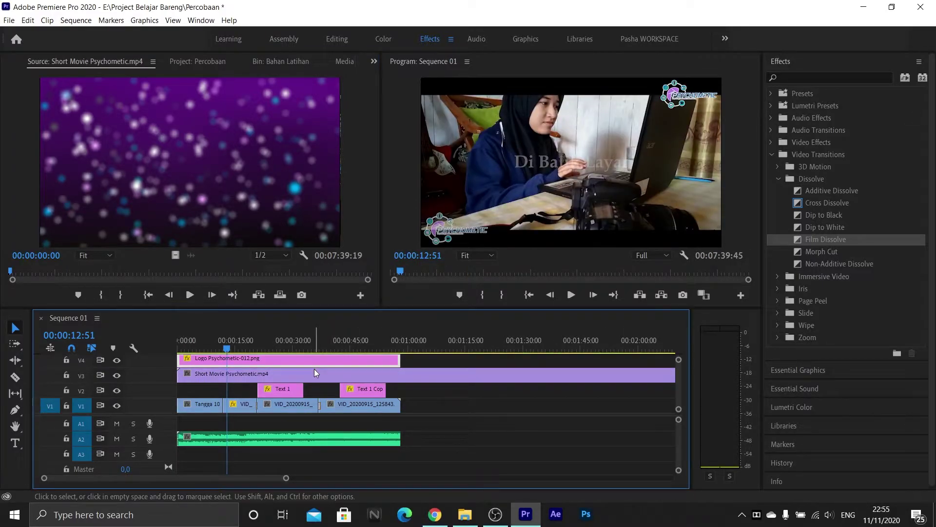
drag(226, 347, 190, 349)
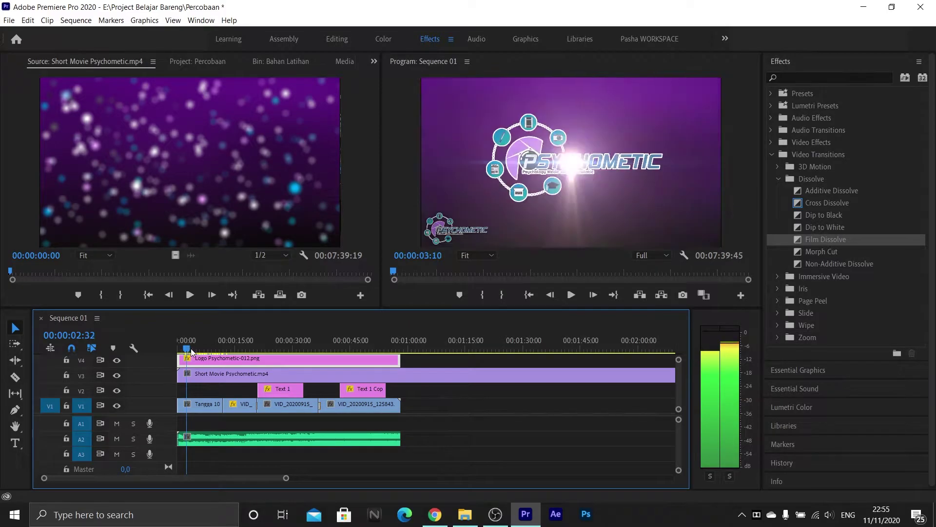
click(239, 376)
key(Delete)
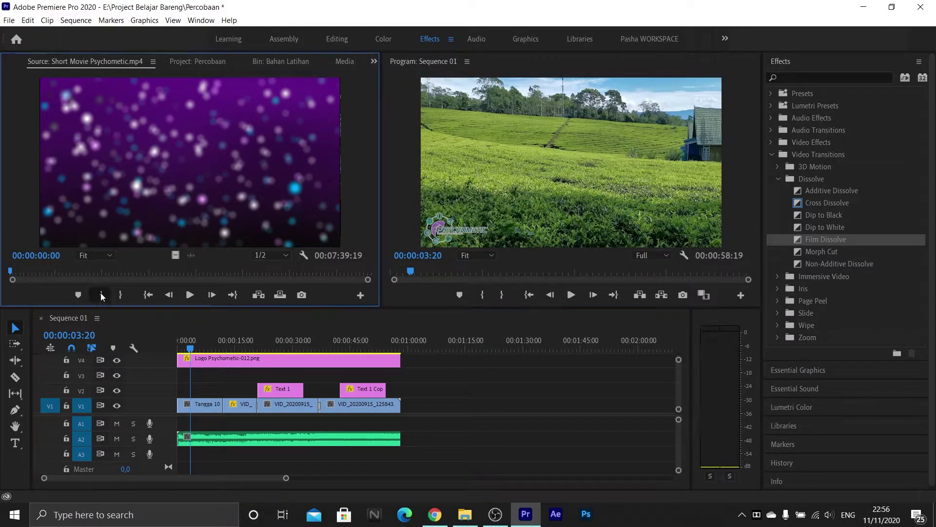
Mark the out point of Short Movie Psychometic.mp4 at 00:00:10:23 and place its video on V3, starting about 7 seconds in.
drag(22, 270, 16, 272)
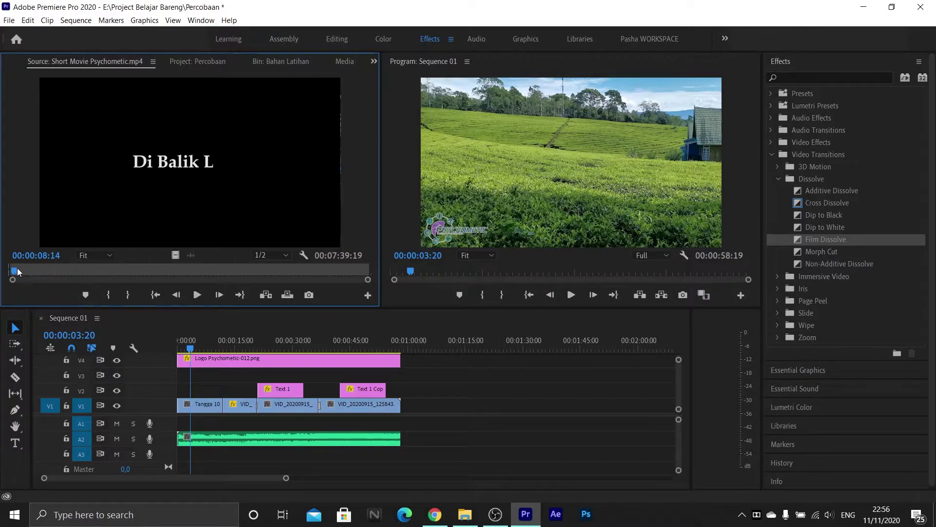
drag(18, 271, 18, 271)
click(128, 295)
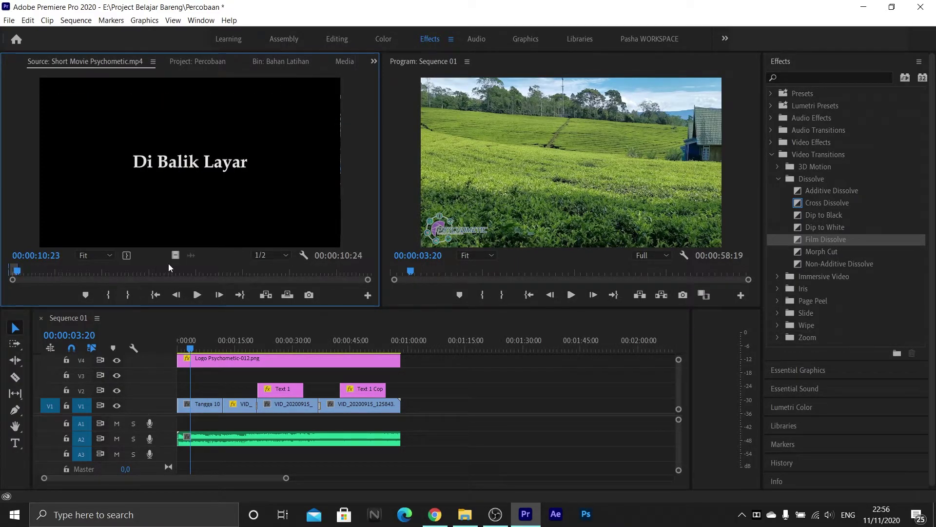
drag(174, 255, 207, 376)
Set the scale of the short movie clip on V3 to 35 and play back the overlay.
click(217, 347)
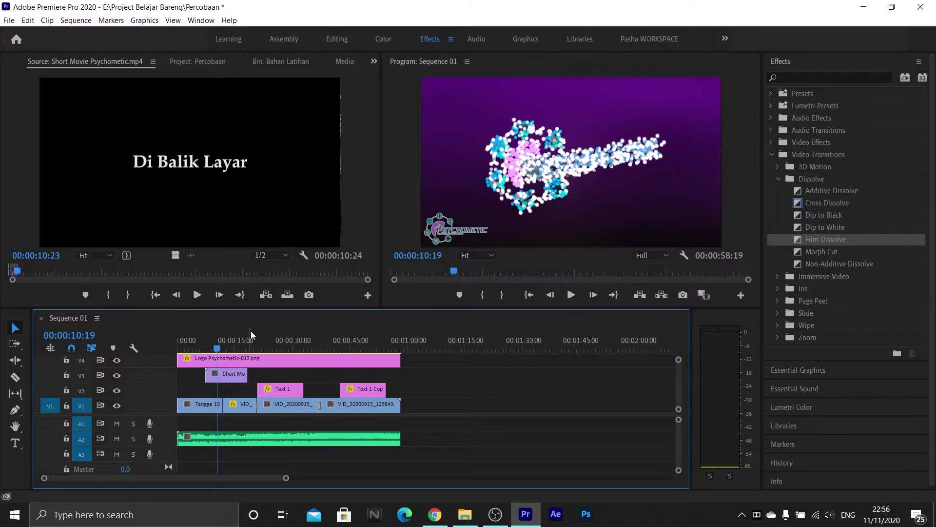
click(237, 376)
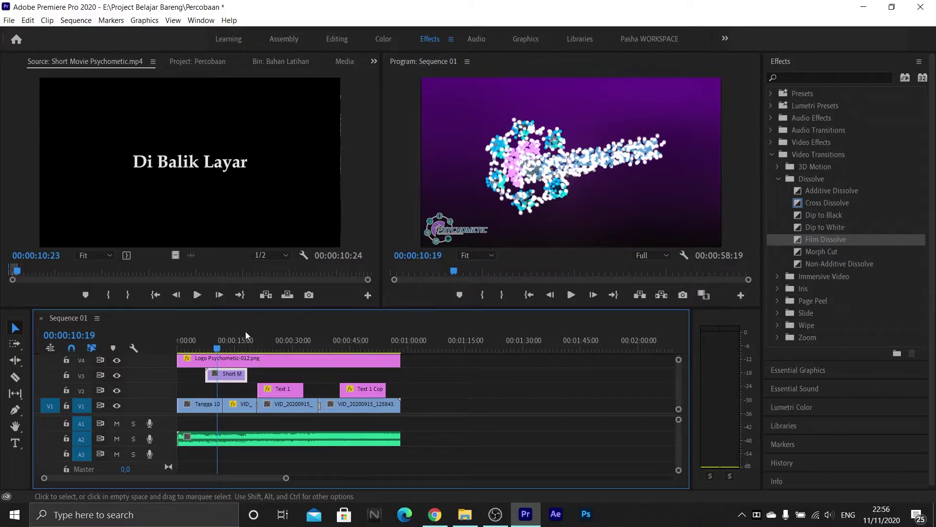
click(373, 61)
click(386, 76)
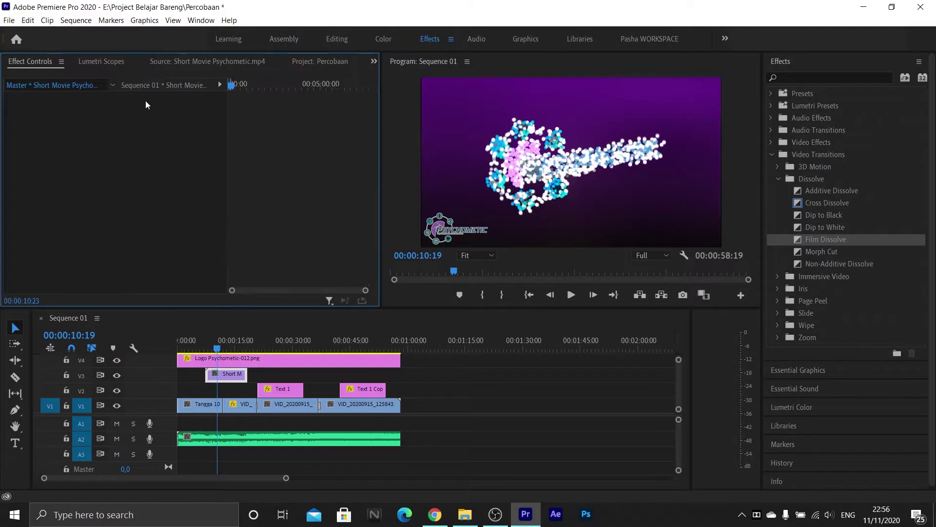
click(234, 330)
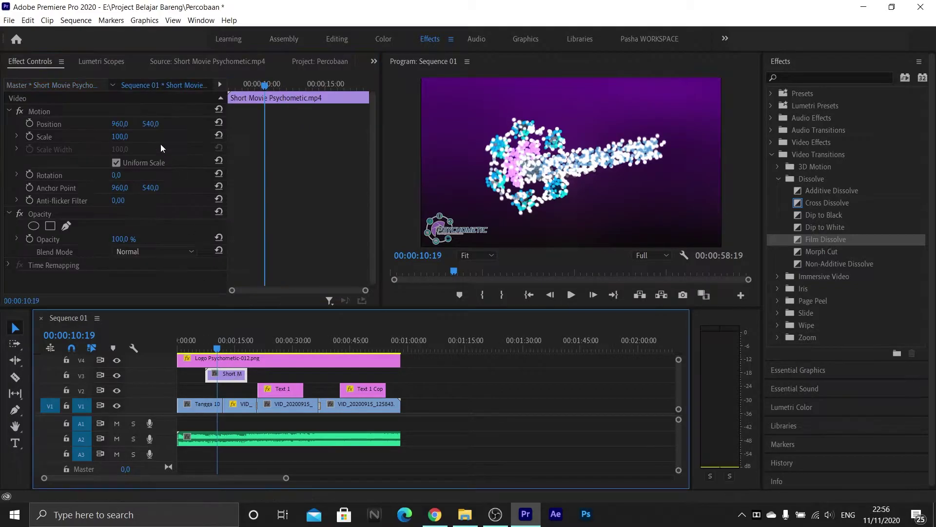
click(120, 137)
text(31)
key(Return)
drag(120, 136, 130, 137)
key(space)
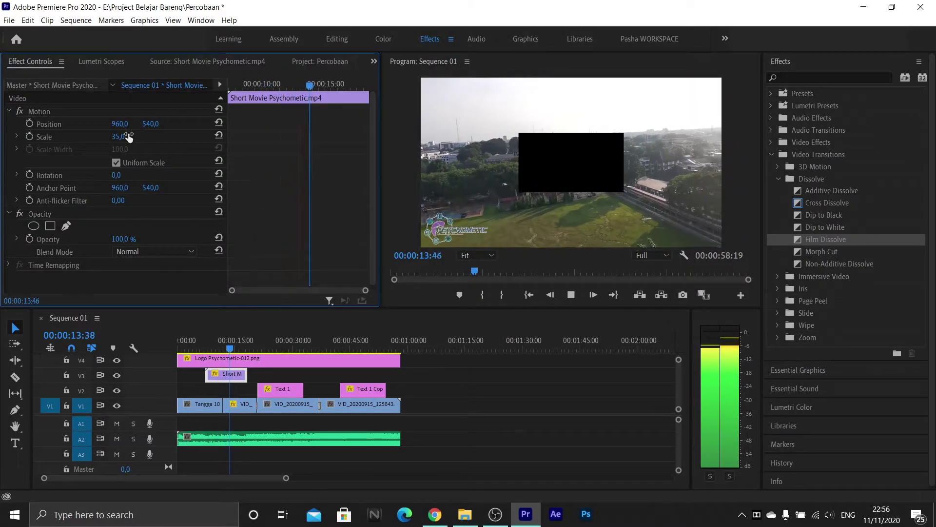
key(space)
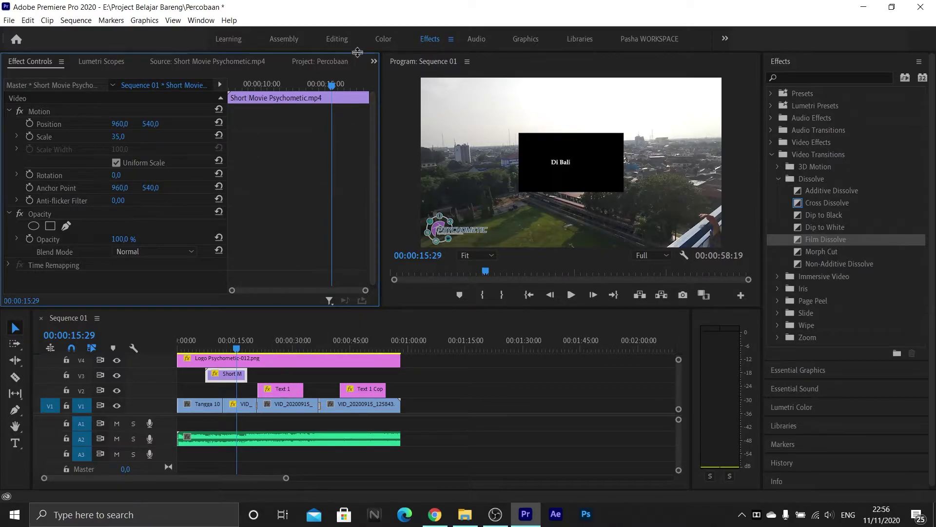
Mark TV_Studio_Camera_In_Use.mp4 from 00:00:04:05 to 00:00:06:21 and place only its video on V2, directly under the short movie clip.
click(373, 62)
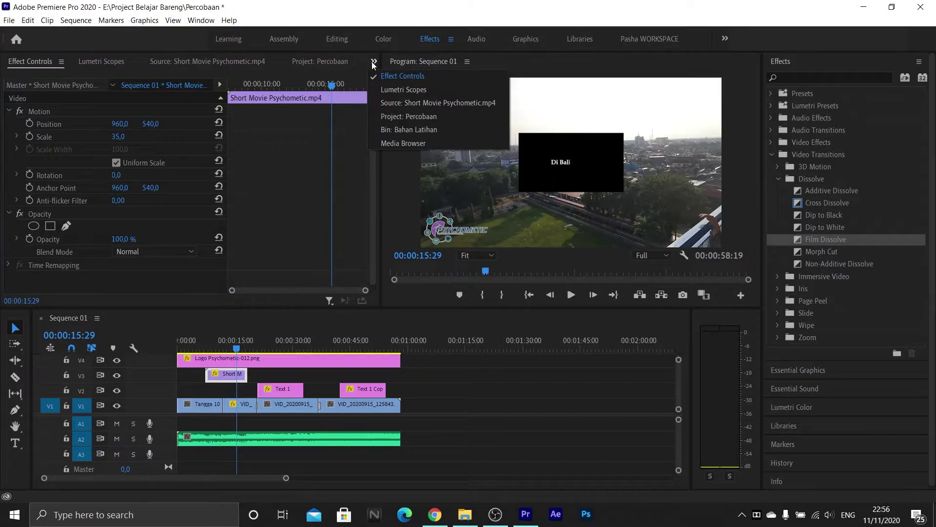
click(412, 116)
double_click(94, 138)
scroll(197, 183, down, 1)
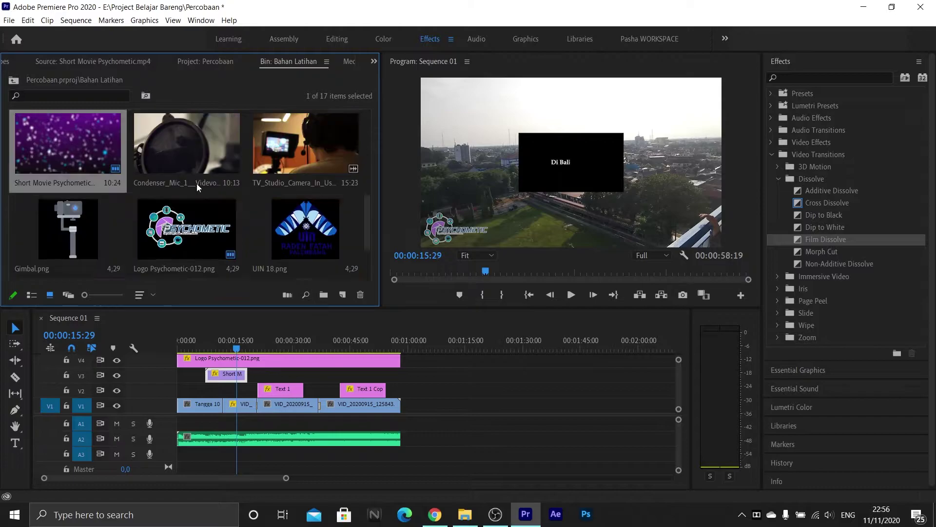
double_click(282, 141)
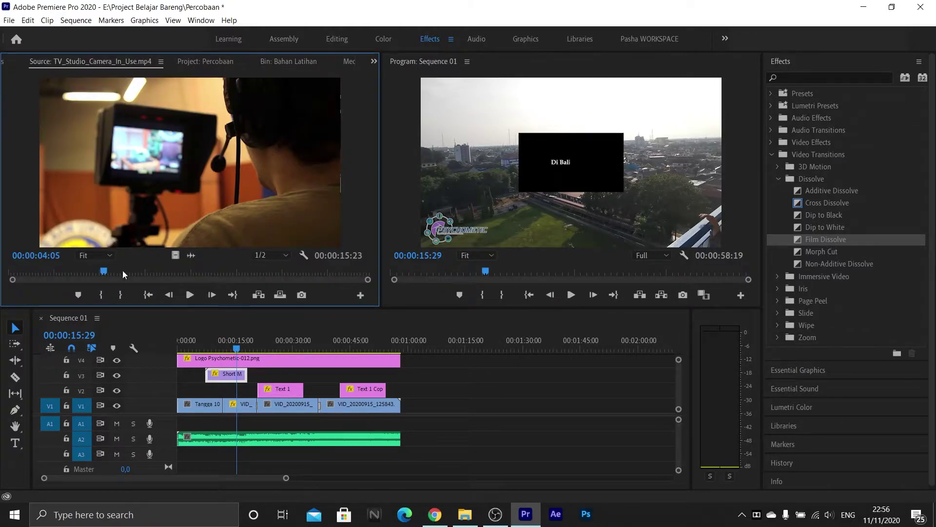
click(103, 293)
drag(113, 273, 164, 273)
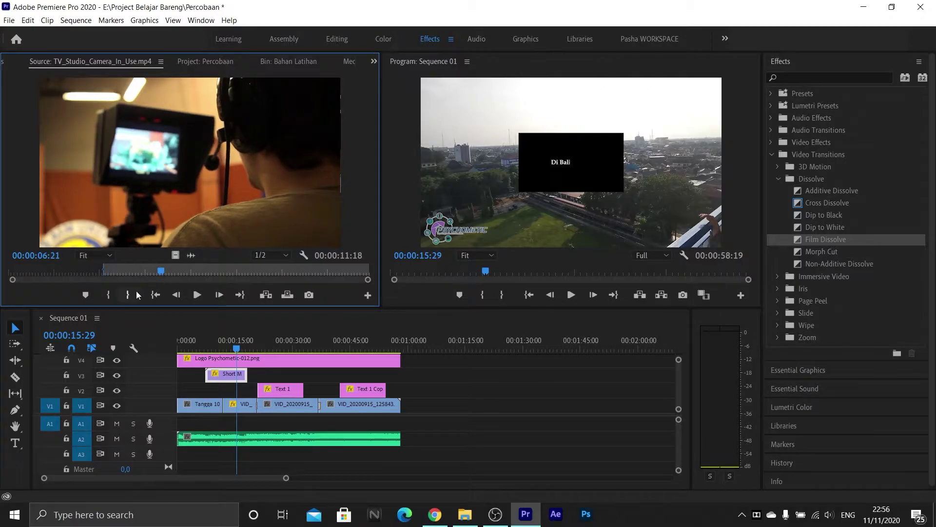
key(o)
drag(197, 351, 246, 390)
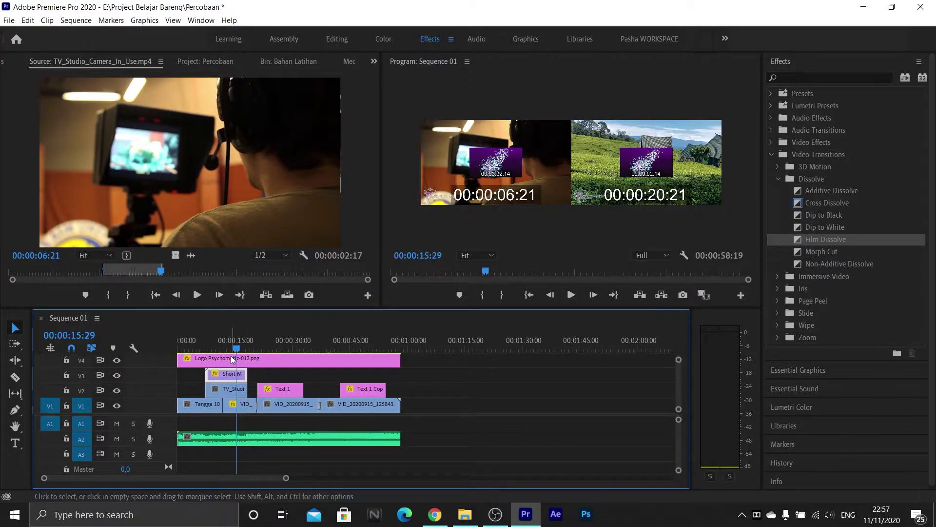
Set the TV studio camera clip's scale to 47 and move its picture to the lower-left corner of the frame, at position 299.3, 1002.3.
click(230, 346)
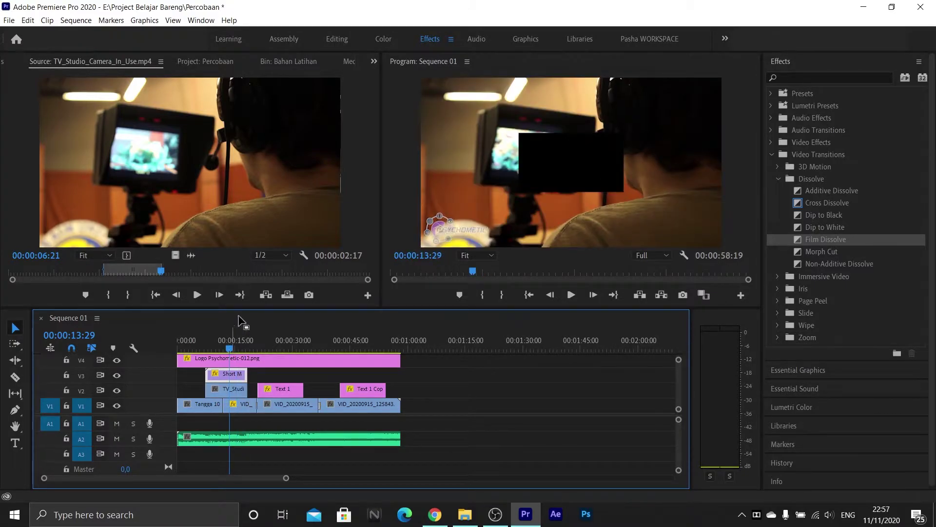
click(374, 61)
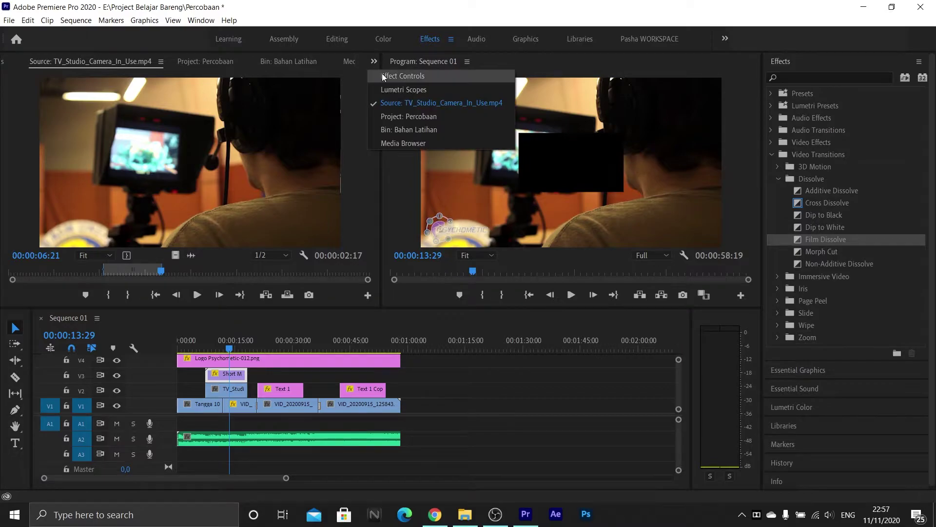
click(403, 76)
click(230, 391)
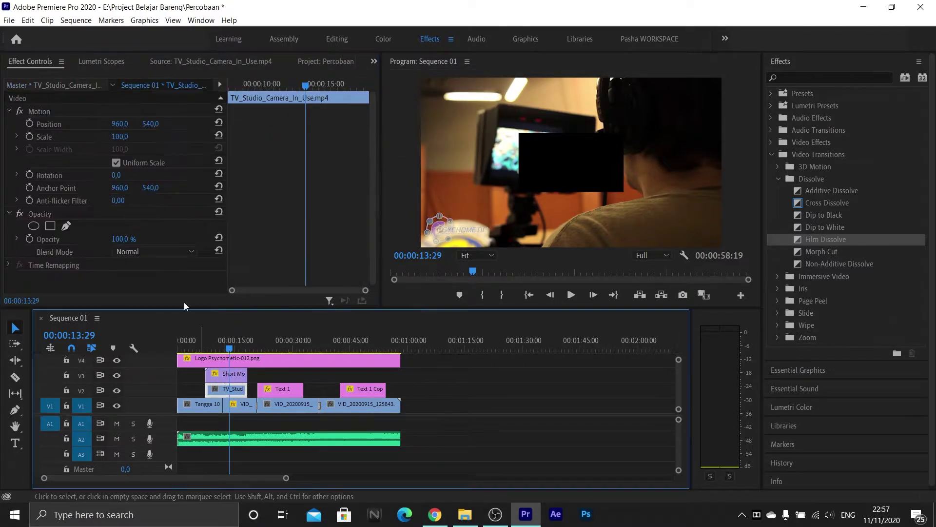
drag(130, 139, 103, 138)
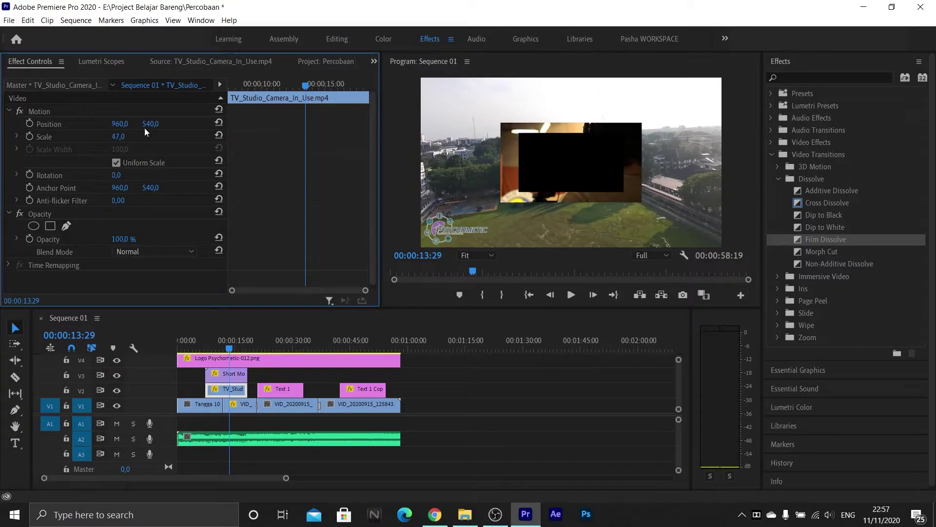
click(86, 126)
drag(508, 137, 405, 210)
Move the TV studio camera clip up to V3 after the short movie clip, starting at 00:00:23:09, and preview both overlays.
drag(218, 392, 283, 376)
click(238, 341)
click(265, 340)
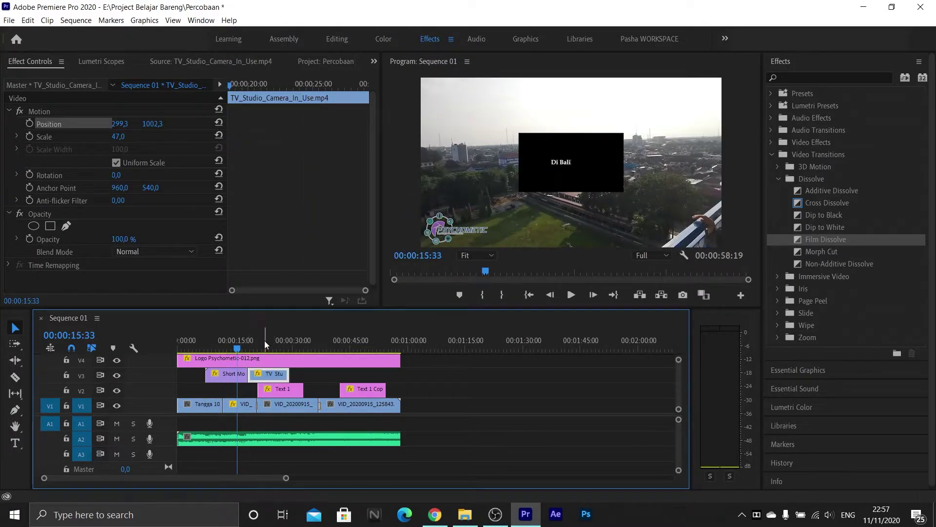
click(227, 342)
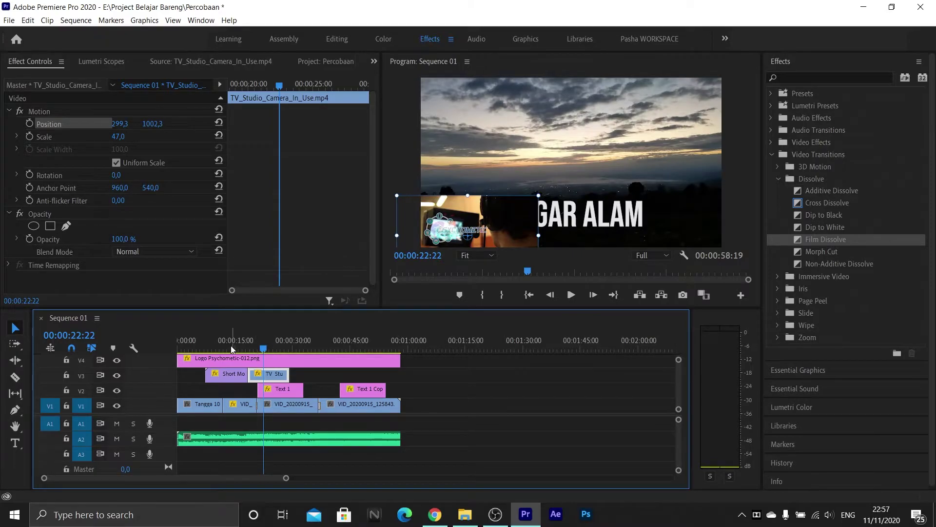
click(267, 343)
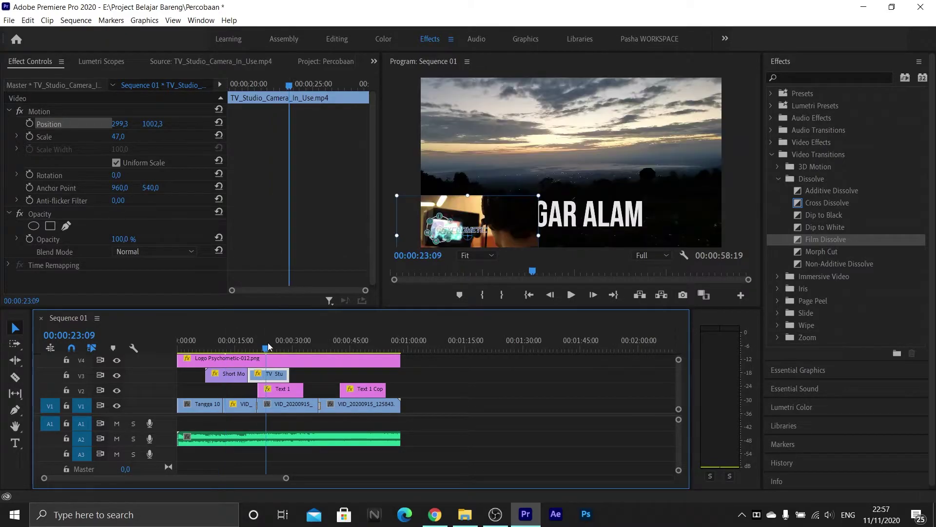
drag(284, 374, 300, 375)
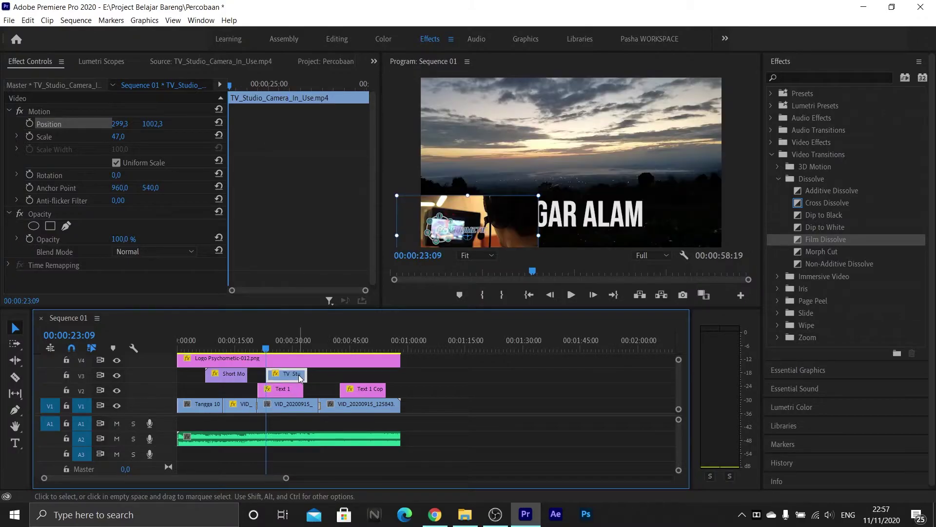
Delete the TV studio camera and short movie clips from V3, and check the remaining footage at several points in the sequence.
key(Delete)
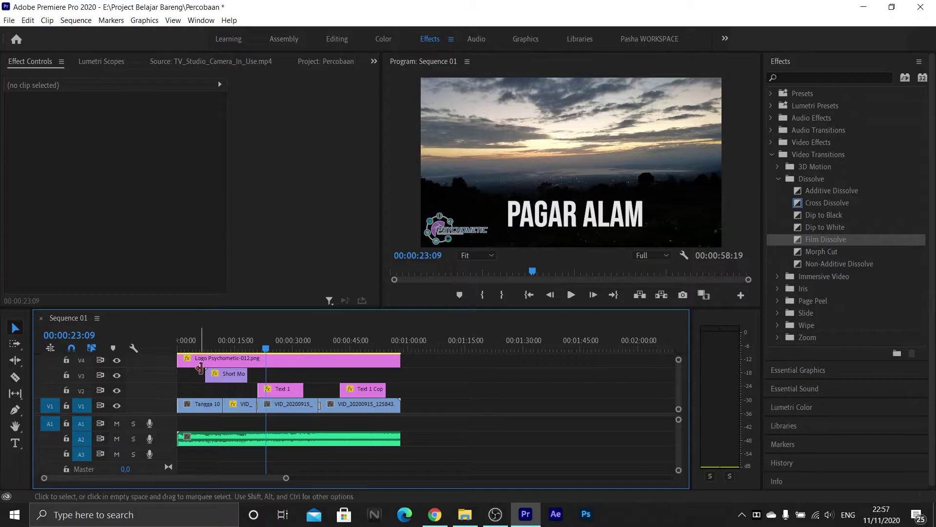
click(219, 379)
key(Delete)
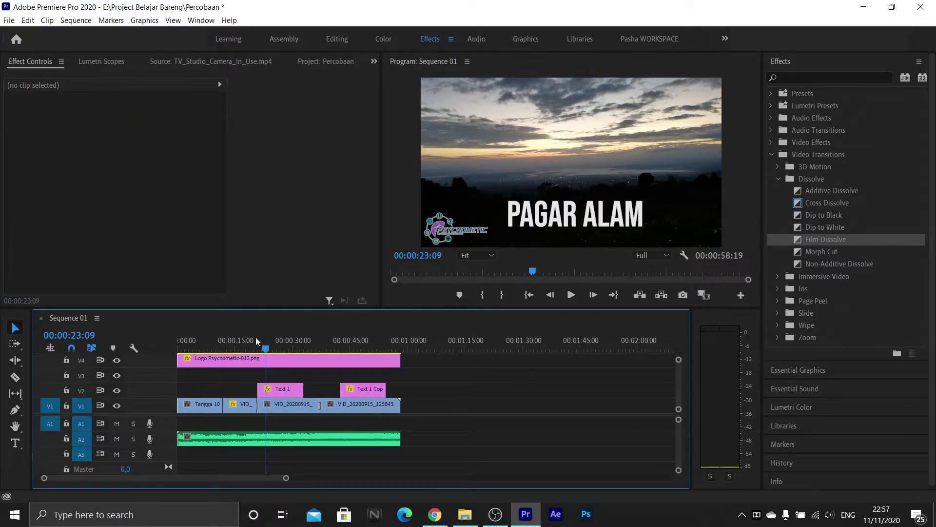
click(369, 338)
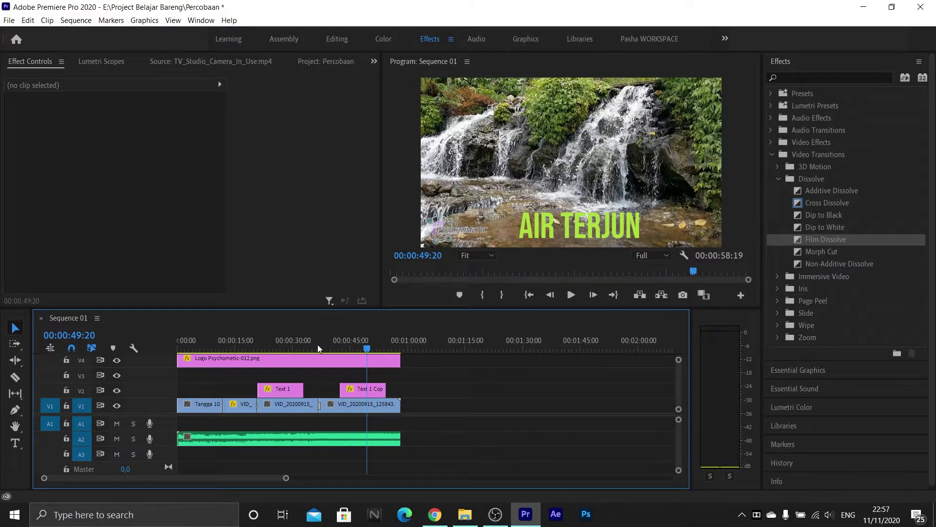
click(230, 339)
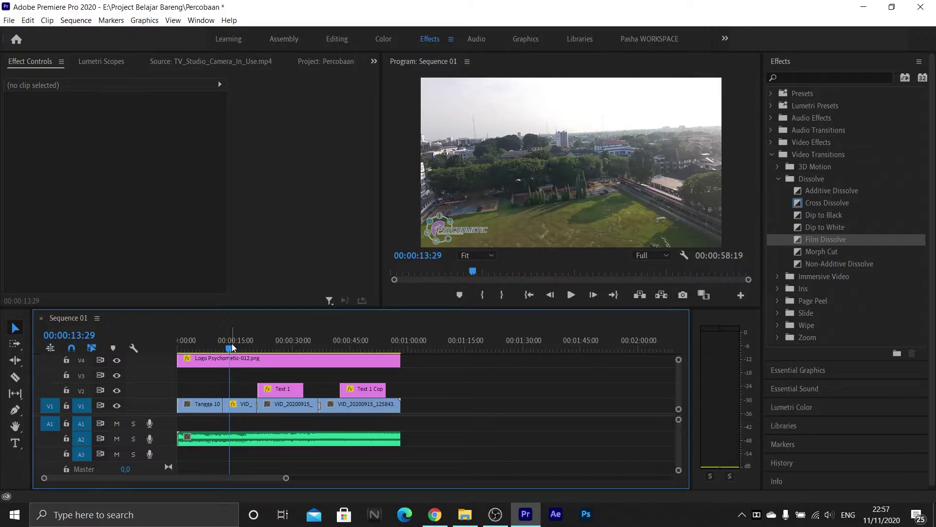
click(211, 346)
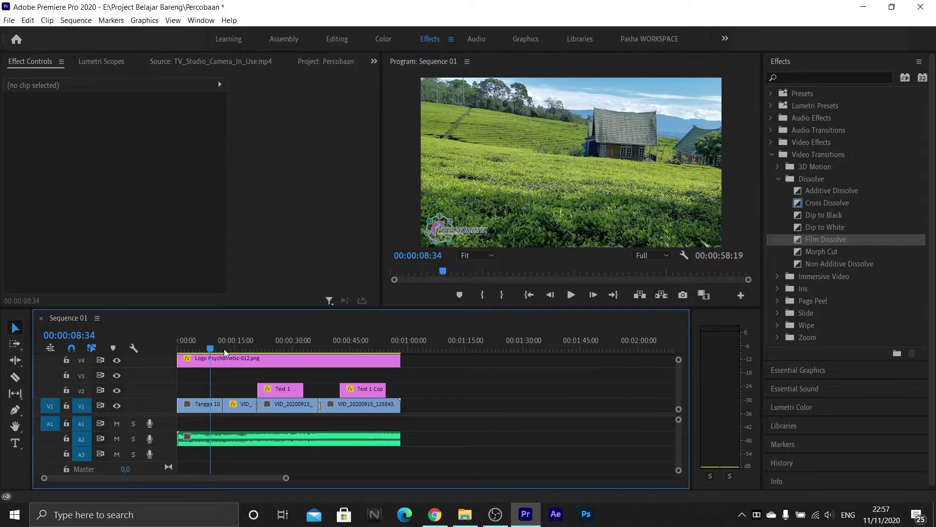
click(229, 361)
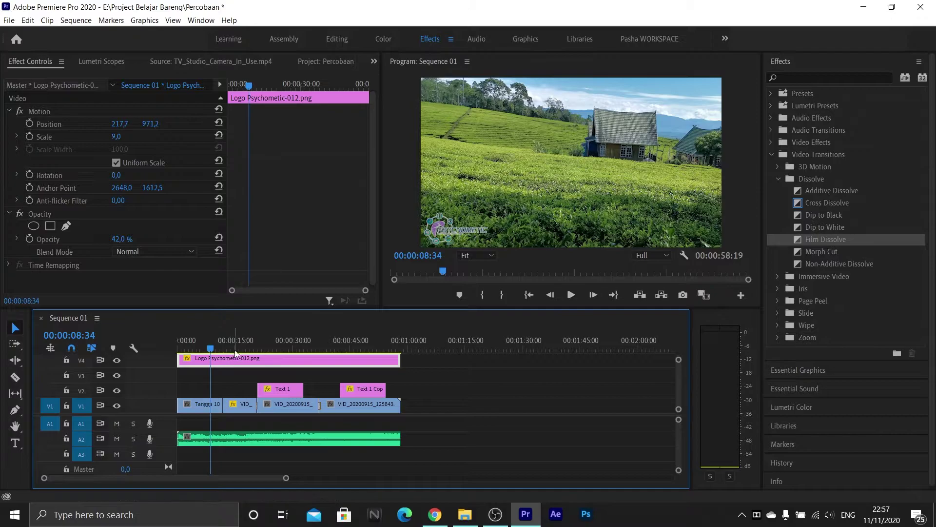
Create an adjustment layer in the Percobaan project and place it on V3, spanning the full length of the footage.
click(374, 61)
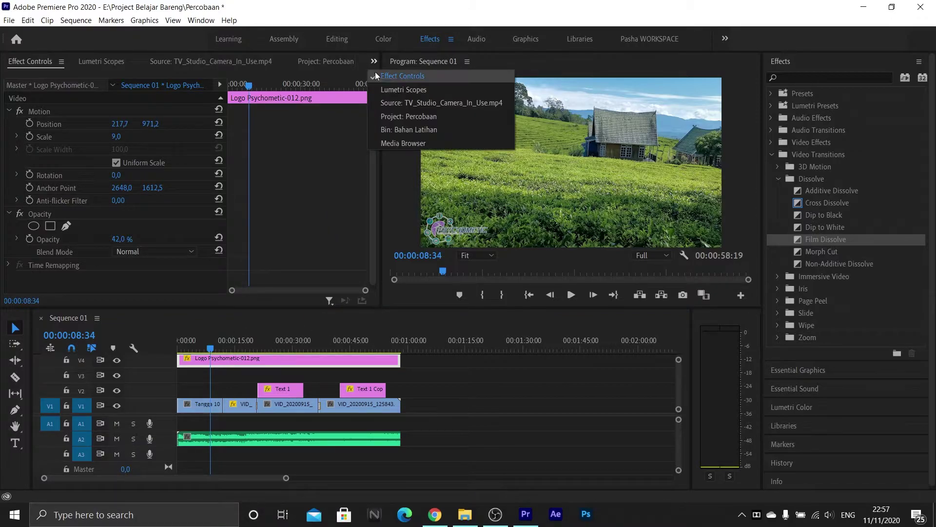
click(397, 116)
click(214, 227)
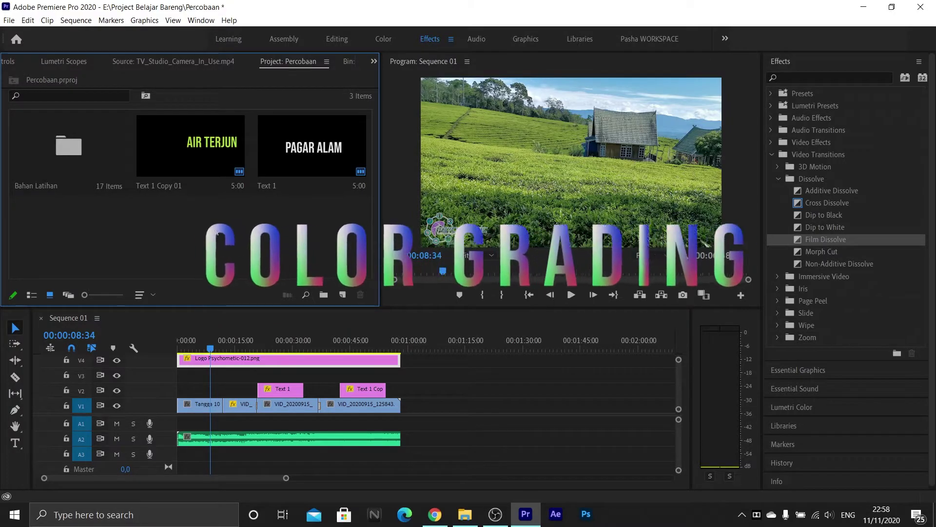
right_click(215, 226)
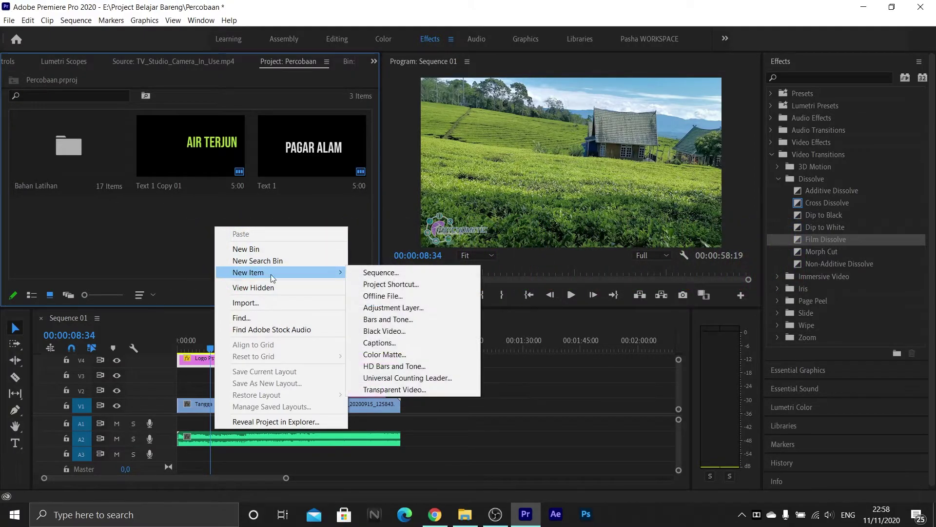
click(142, 223)
right_click(142, 224)
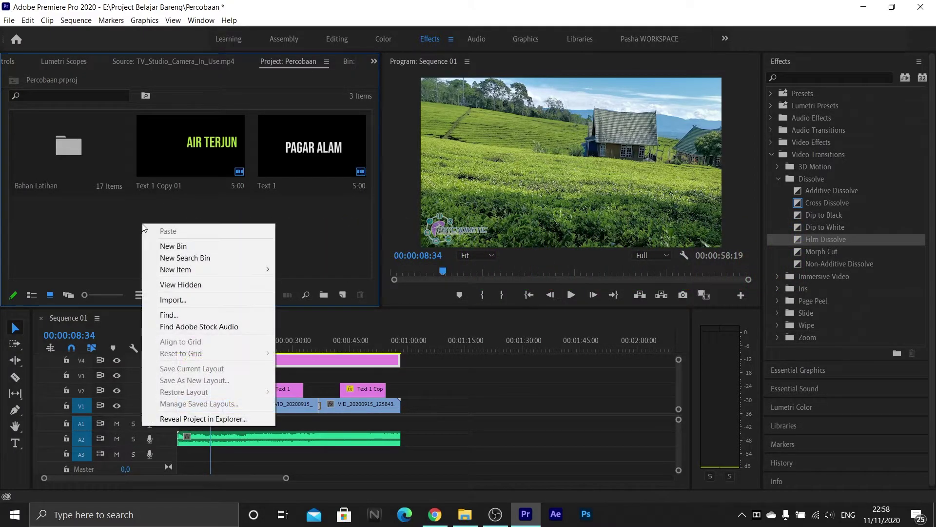
mouse_move(225, 269)
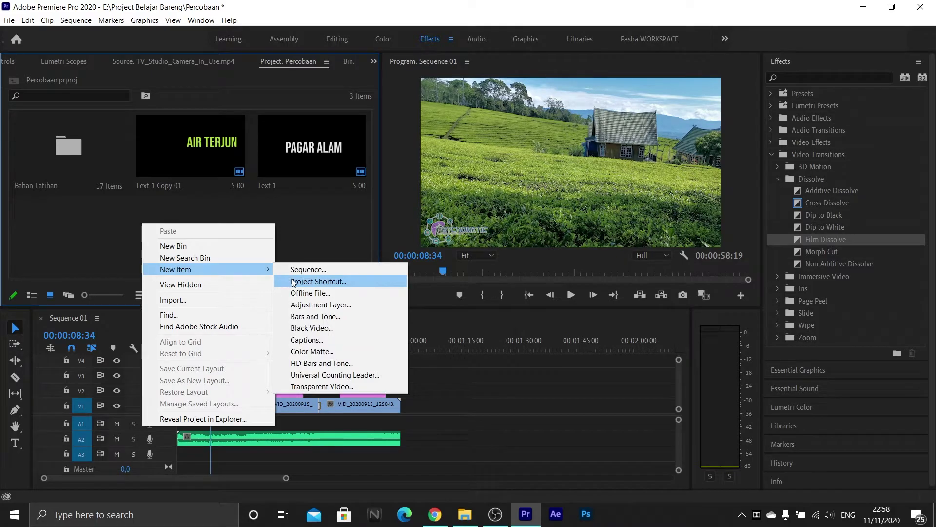
click(312, 306)
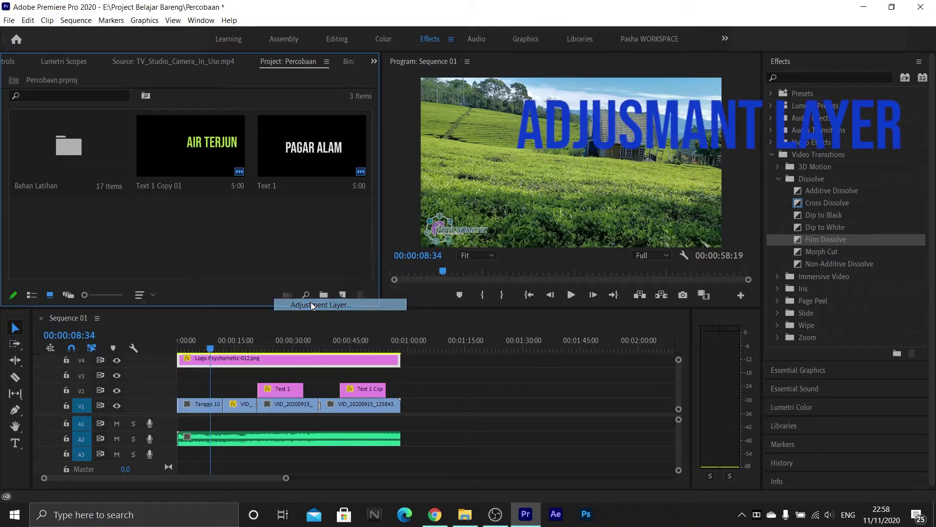
click(475, 299)
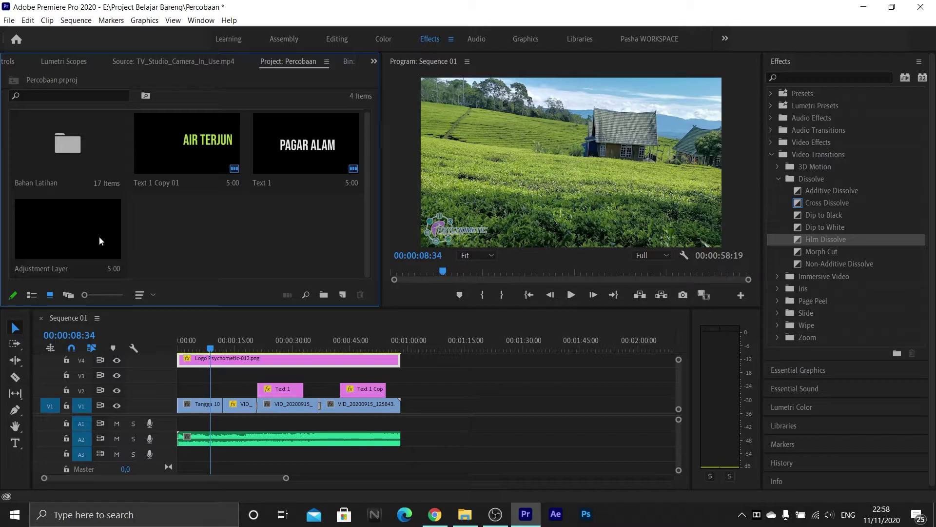
drag(60, 236, 400, 374)
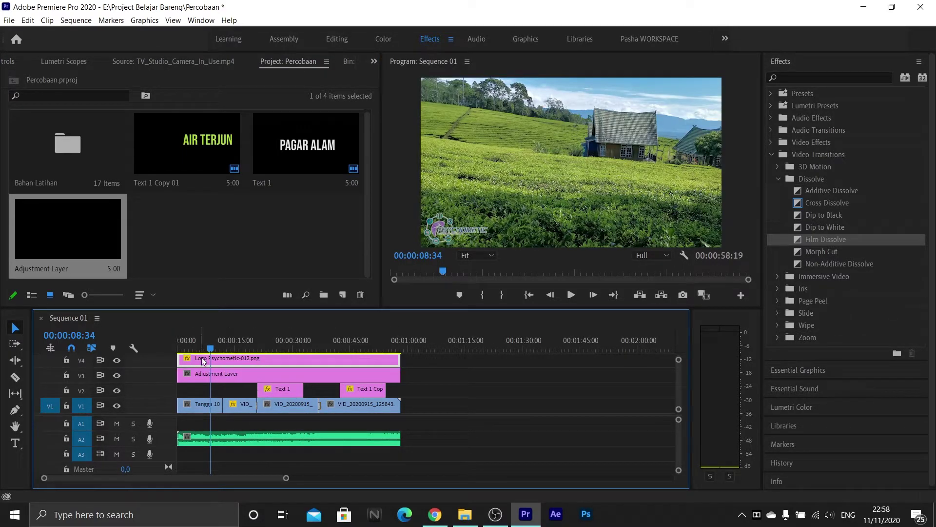
Switch to the Color workspace and apply the D-21_delogC_EI0200_B1 input LUT to the adjustment layer on V3.
click(201, 375)
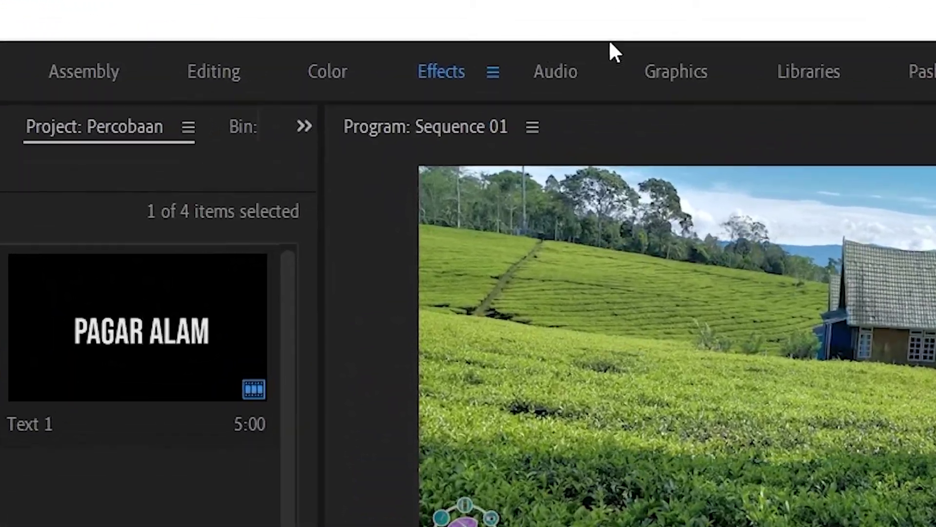
click(330, 74)
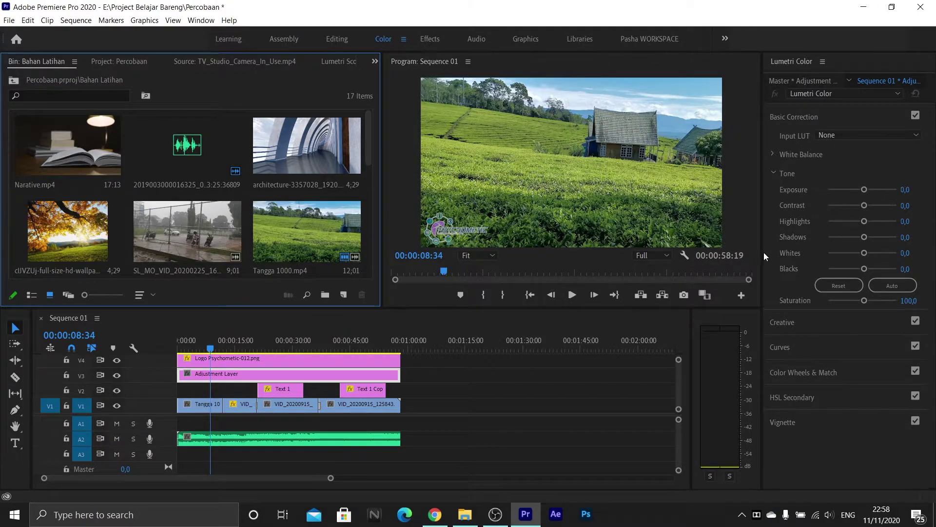
click(844, 137)
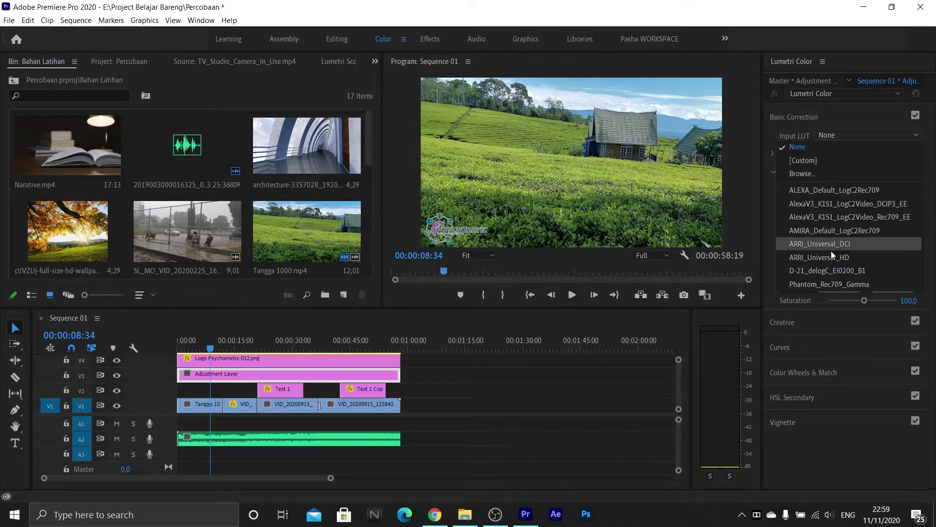
click(827, 266)
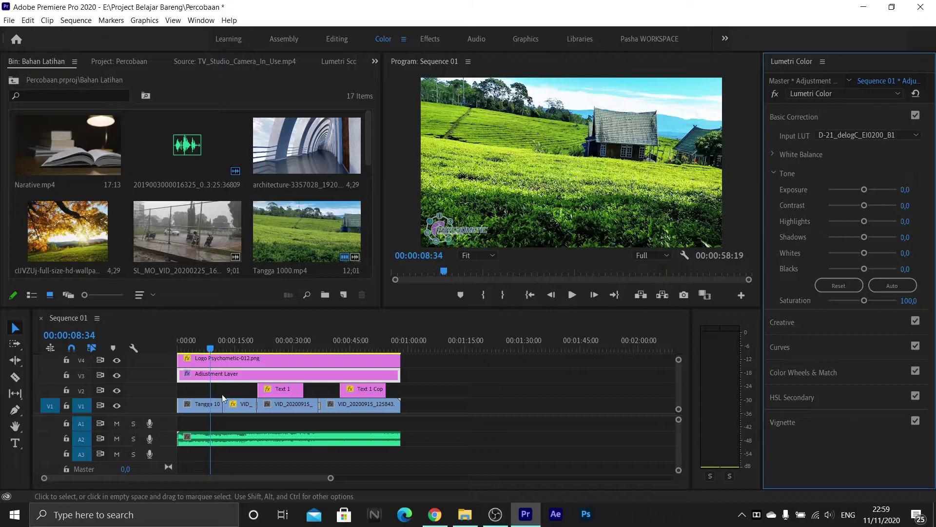
Compare the Lumetri Color settings of the adjustment layer with those of the individual clips on V1.
click(192, 409)
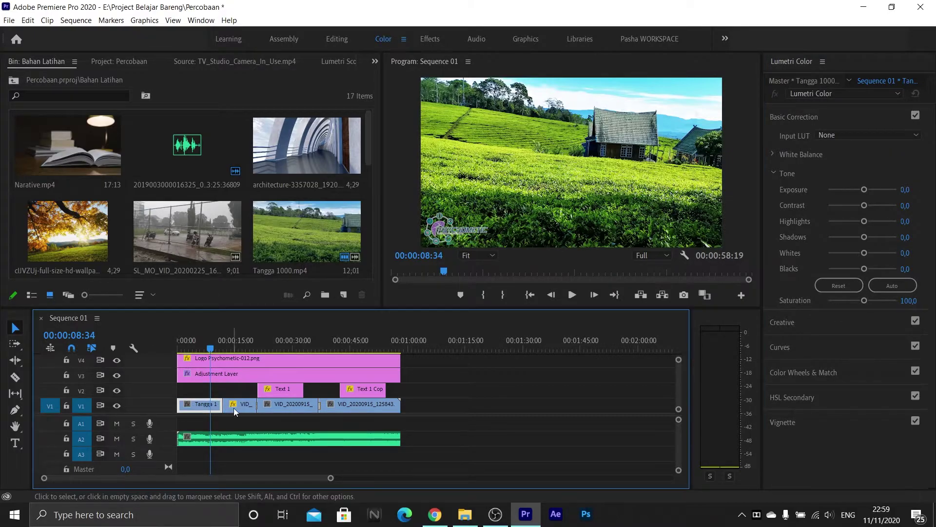
mouse_move(211, 348)
mouse_down()
mouse_move(241, 353)
mouse_move(200, 352)
mouse_up()
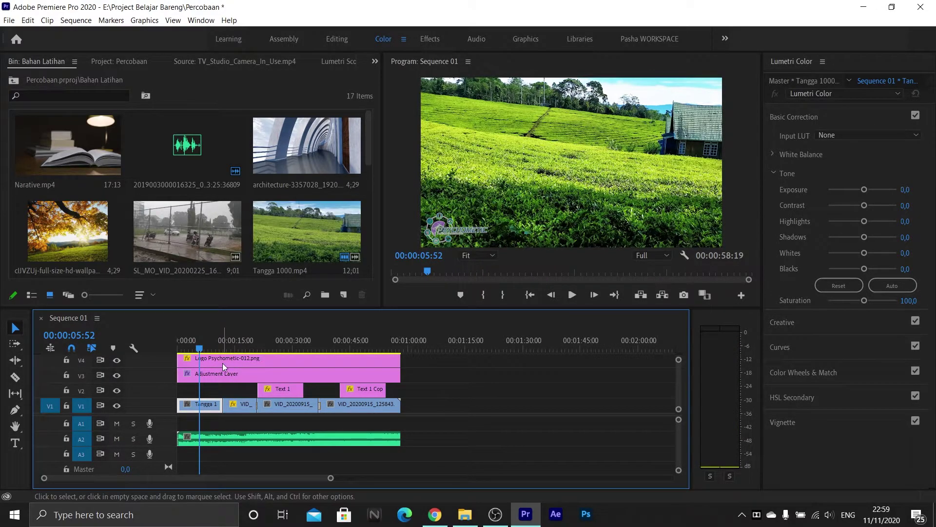
click(206, 374)
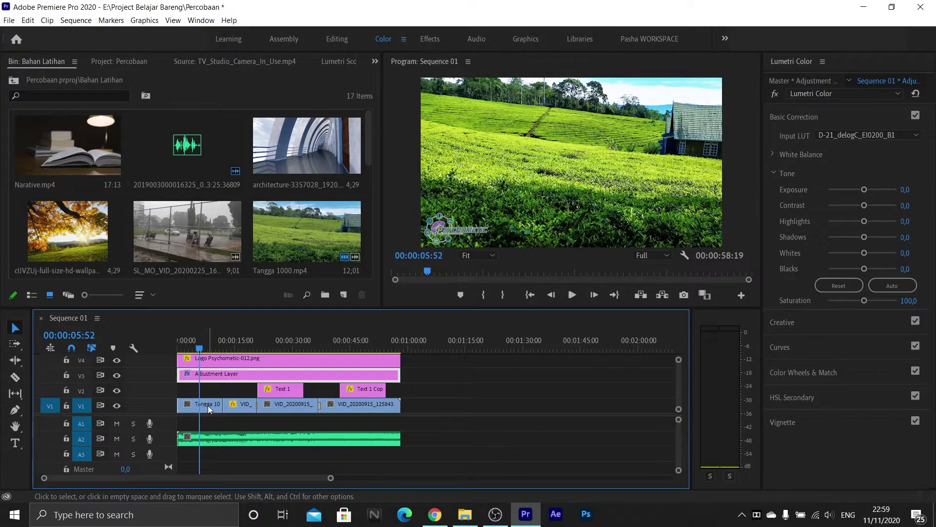
click(209, 406)
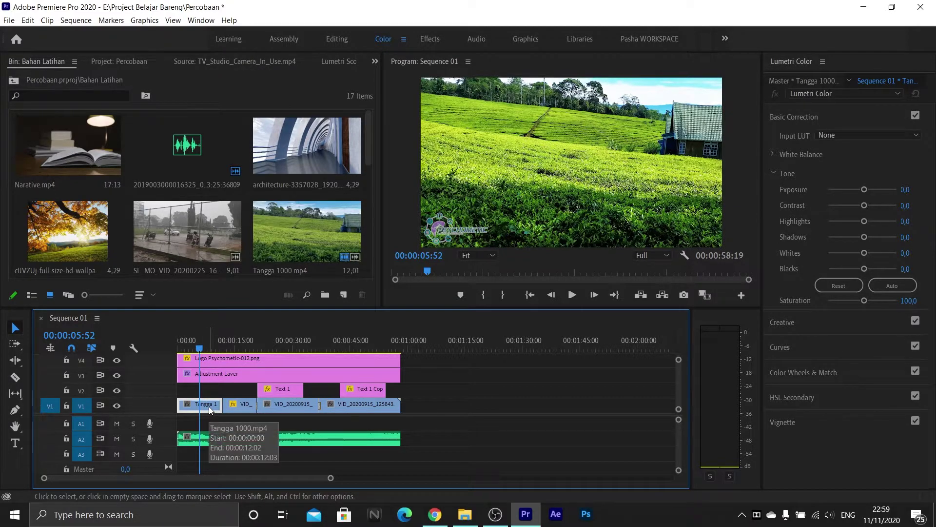
click(208, 378)
click(208, 406)
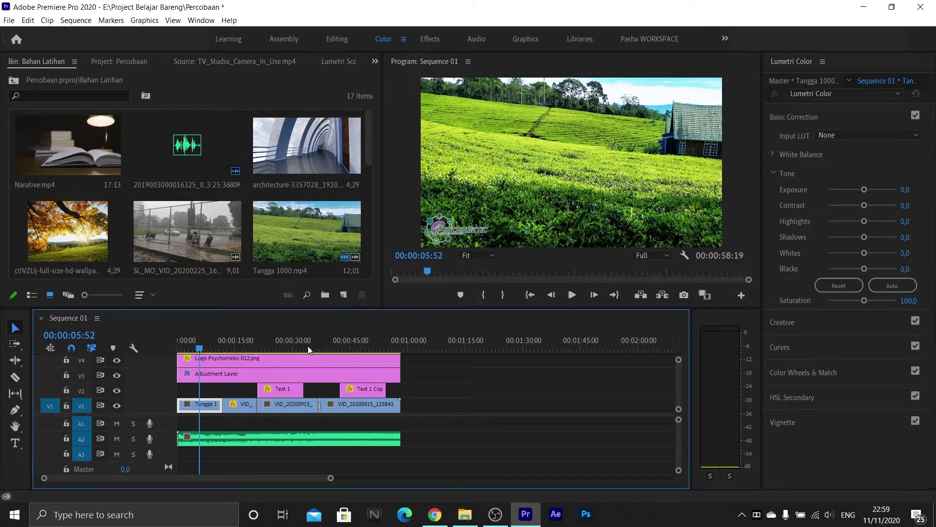
click(233, 407)
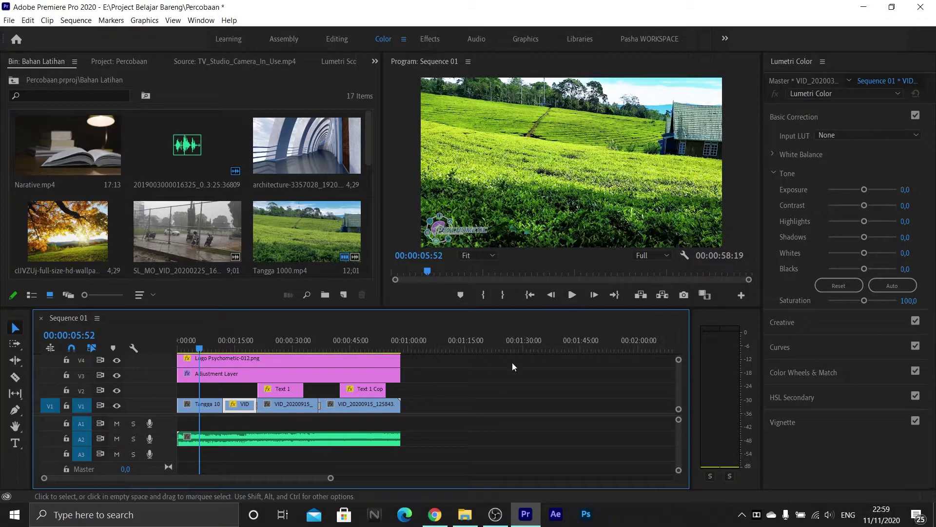
click(380, 408)
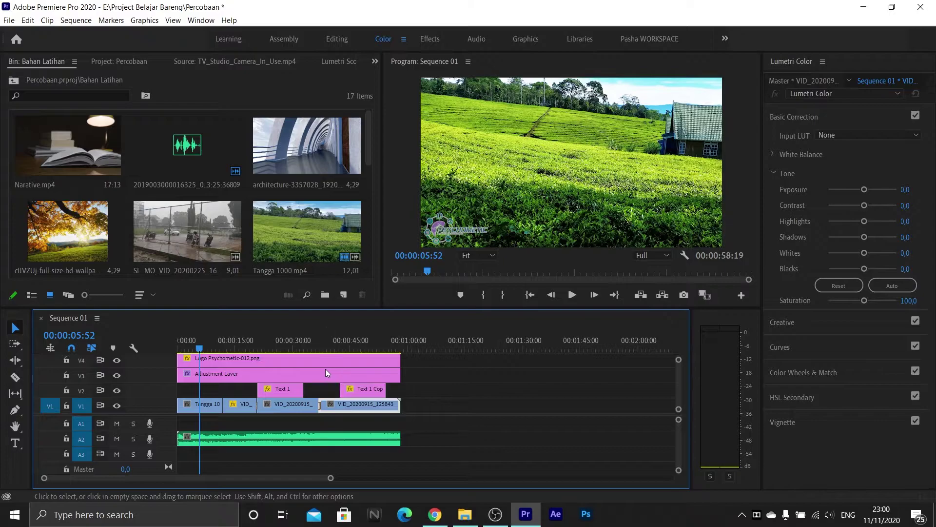
Trim the end of the adjustment layer on V3 back to the cut before the last V1 clip.
click(287, 375)
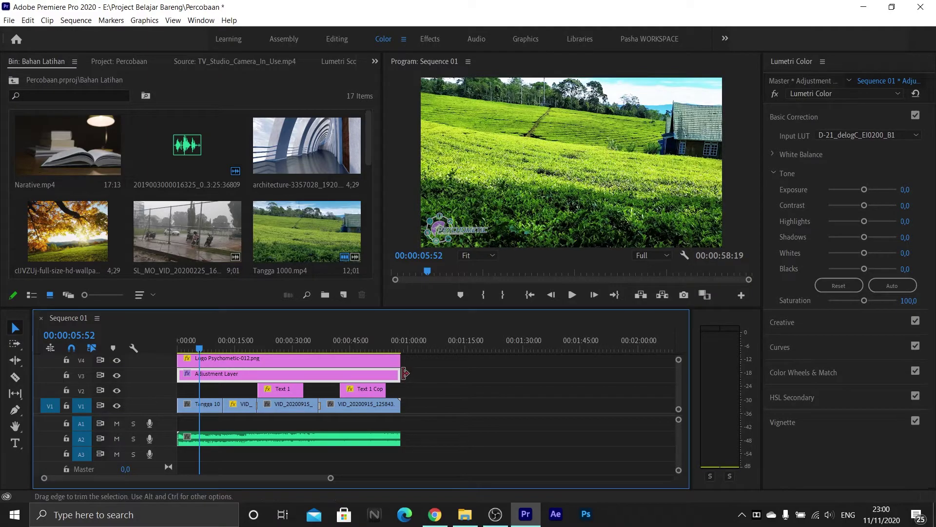
drag(401, 374, 321, 379)
drag(322, 378, 321, 378)
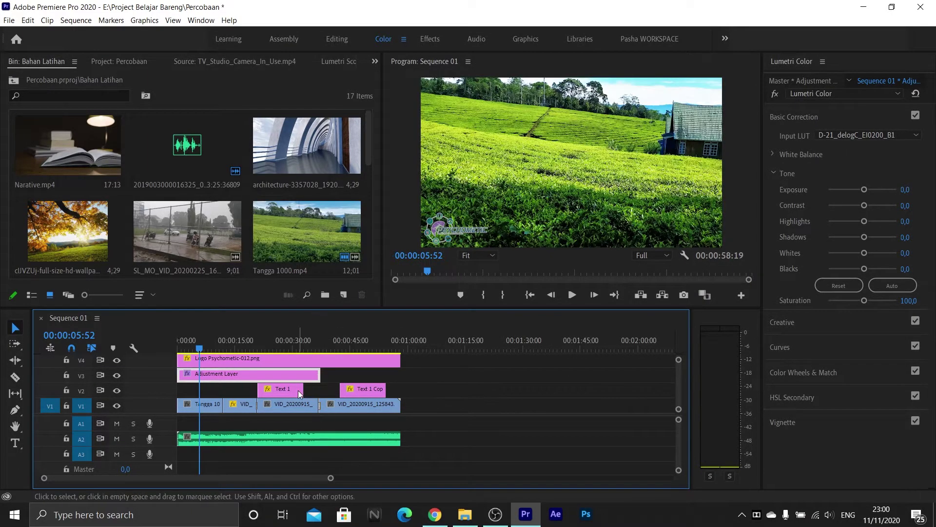
Trim the end of the adjustment layer on V3 back to the start of the third V1 clip and preview the frames on both sides.
click(317, 340)
click(333, 350)
drag(332, 350, 338, 350)
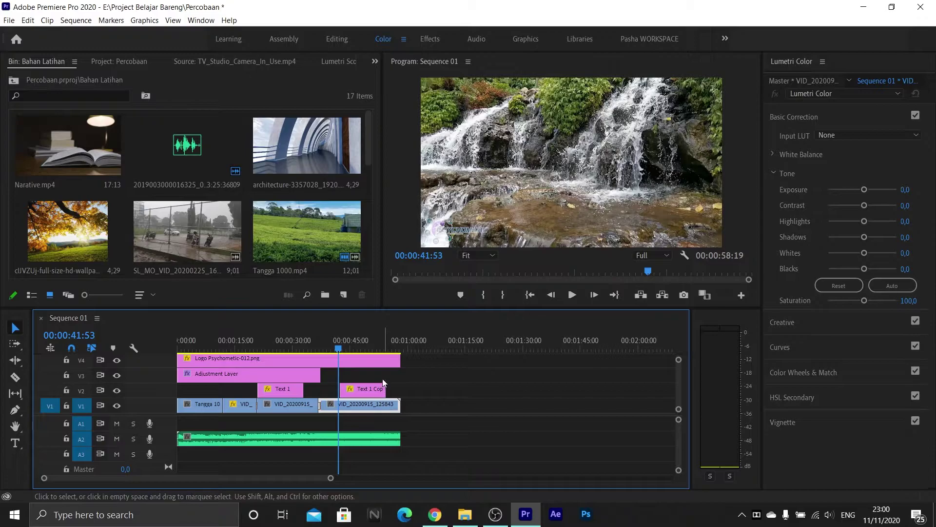
click(301, 373)
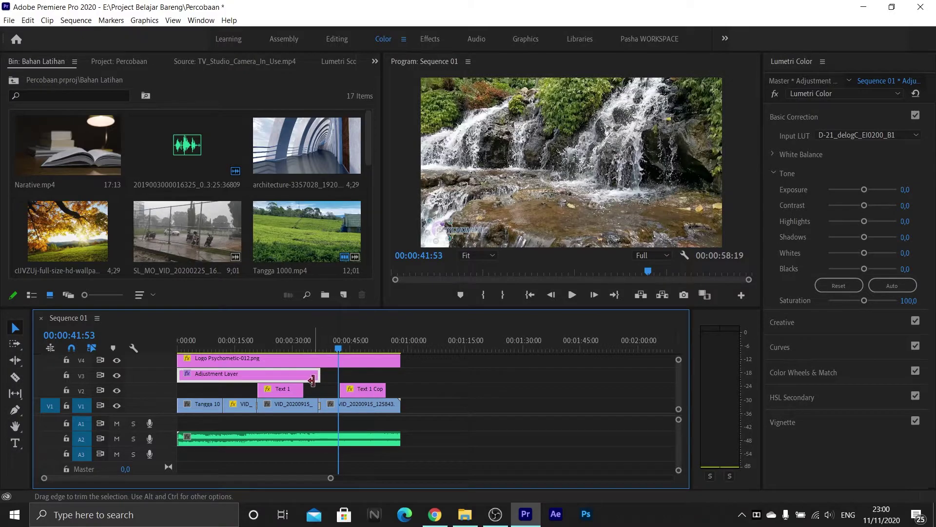
drag(317, 379, 257, 386)
drag(283, 337, 233, 334)
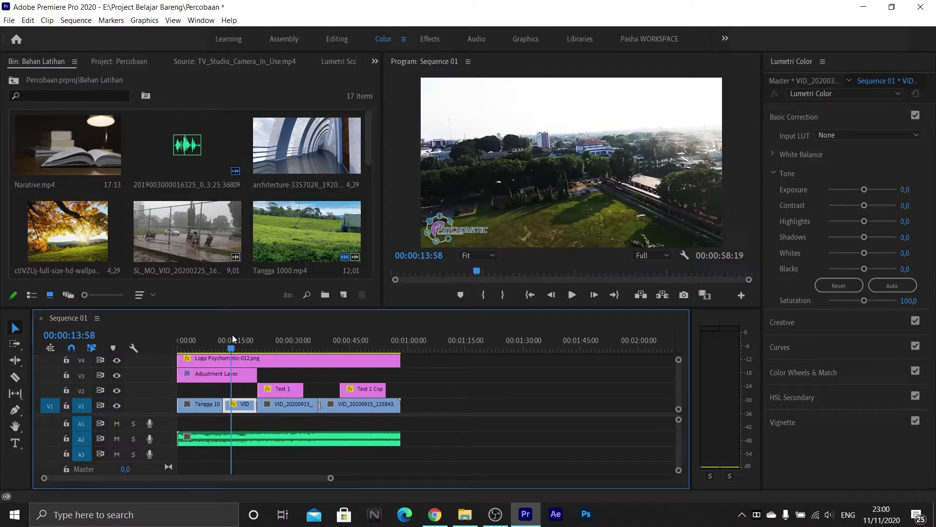
click(272, 337)
click(294, 341)
click(319, 341)
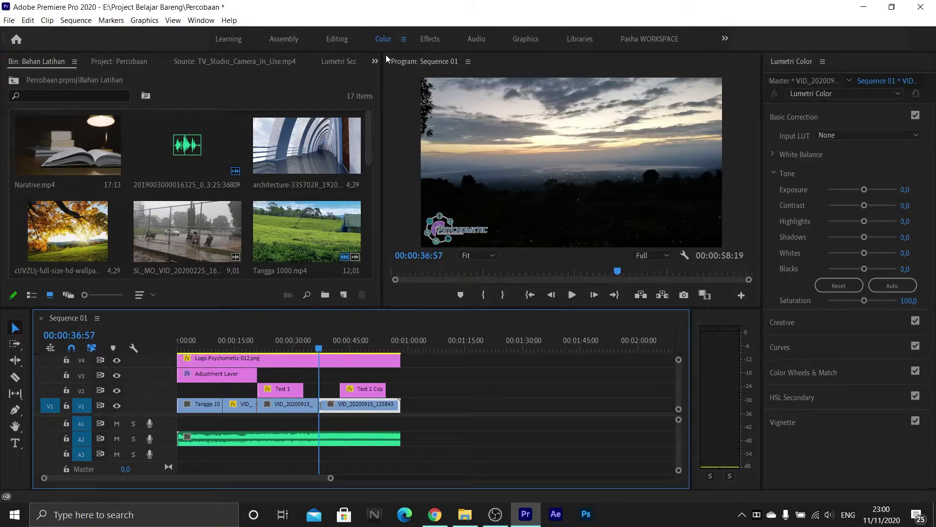
Create a second adjustment layer in the Percobaan project at 1920 × 1080, 60,00 fps and square pixels.
scroll(303, 194, down, 5)
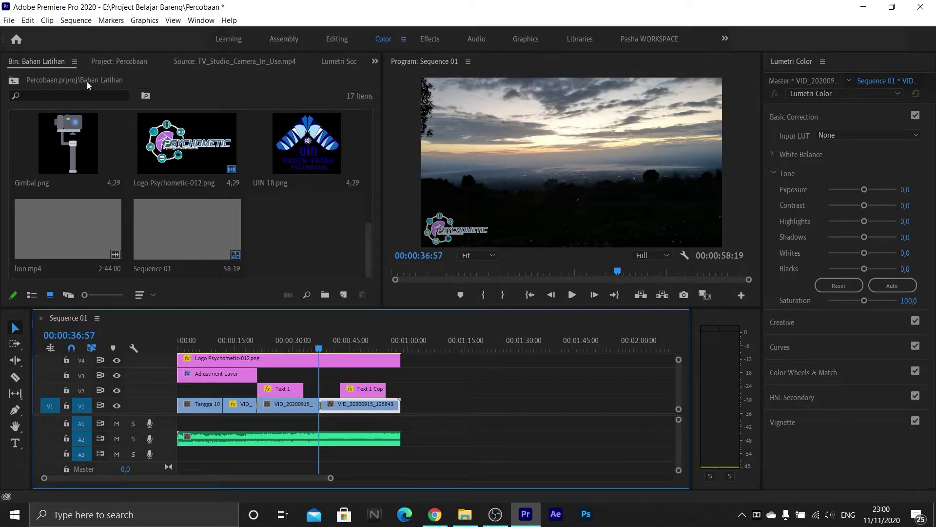
click(375, 62)
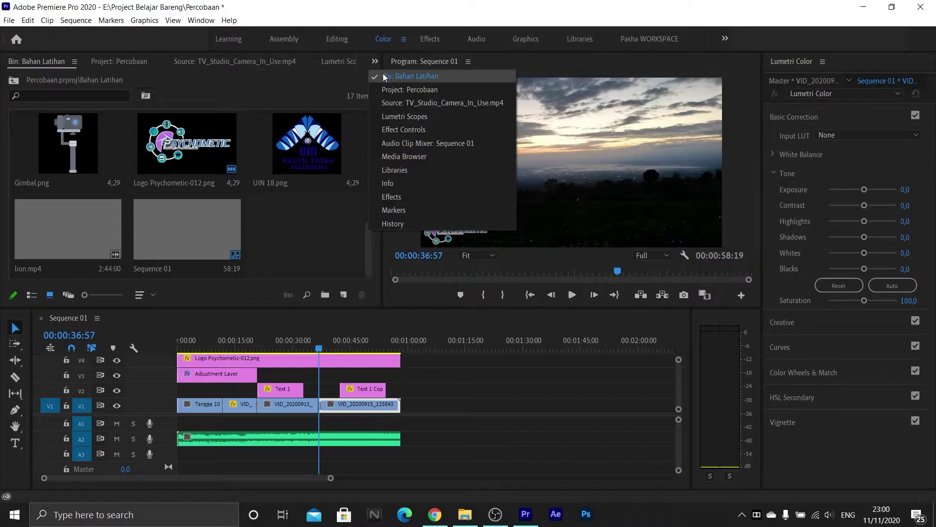
click(391, 86)
right_click(241, 222)
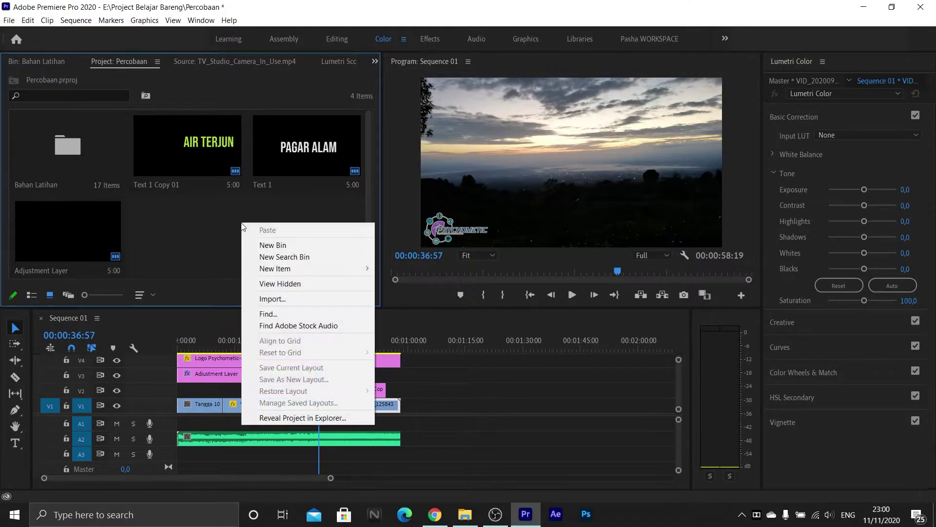
mouse_move(281, 269)
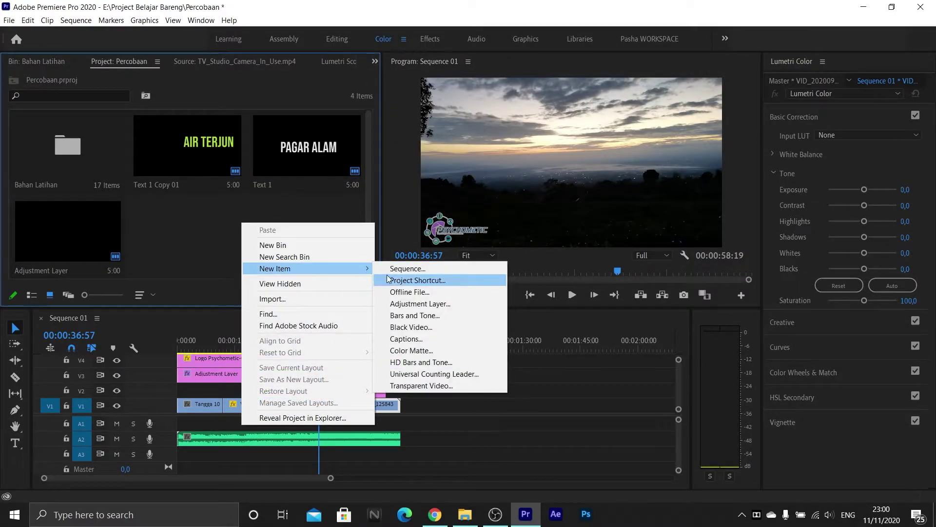
click(408, 304)
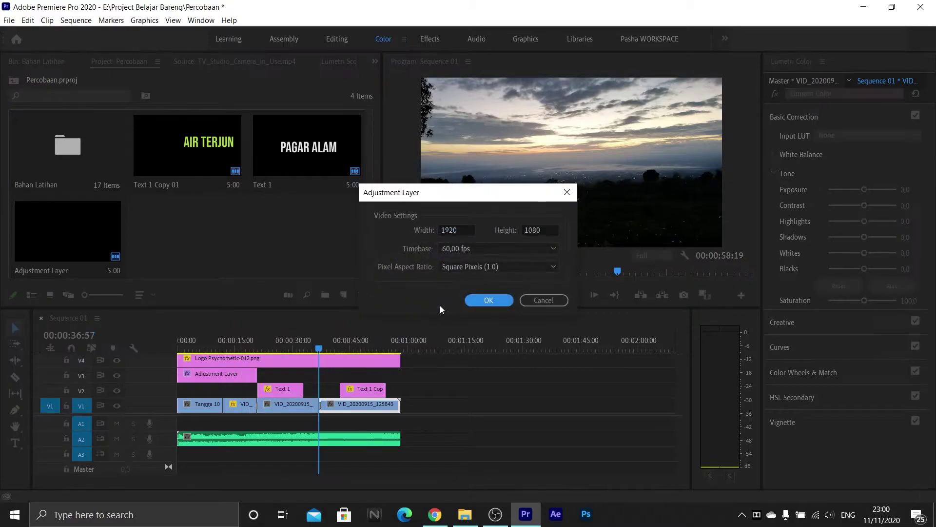
click(488, 299)
Place the new adjustment layer on V3 over the last two V1 clips and apply the ALEXA_Default_LogC2Rec709 input LUT.
drag(227, 272, 400, 379)
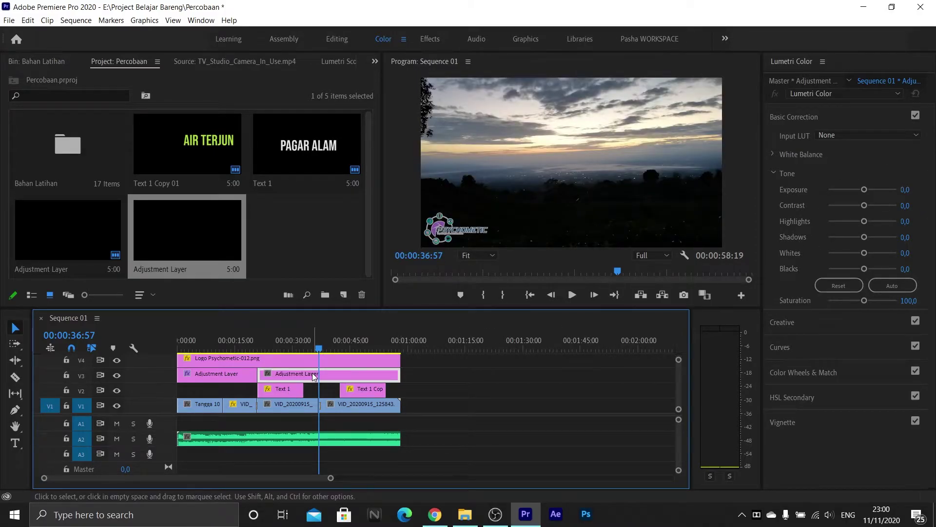
click(232, 373)
click(296, 374)
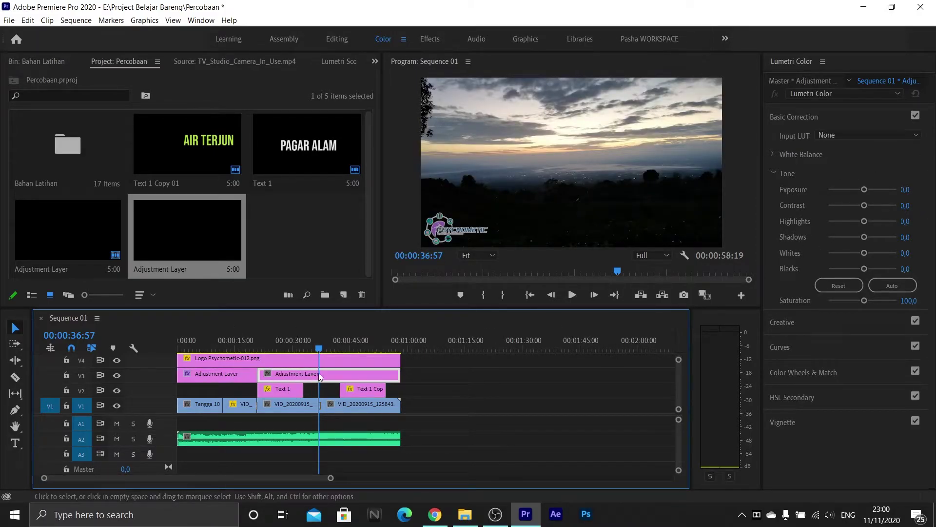
click(876, 133)
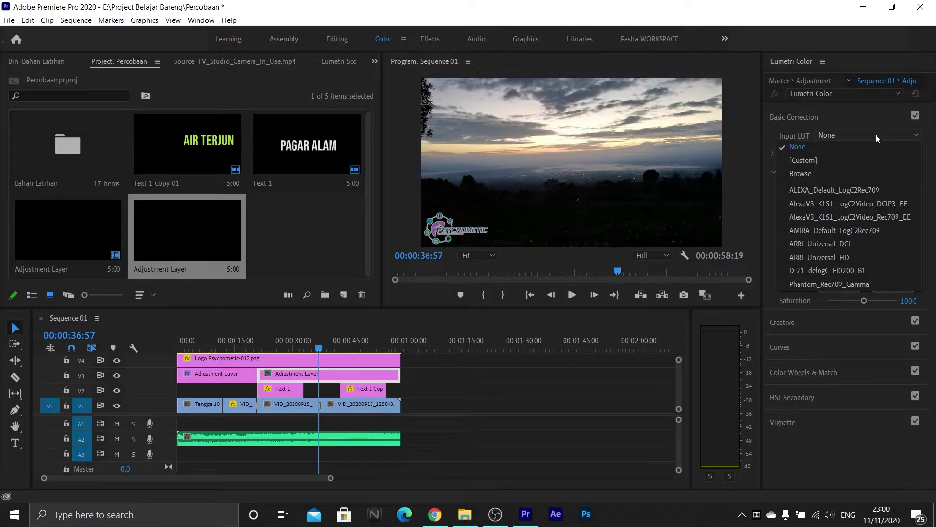
click(855, 187)
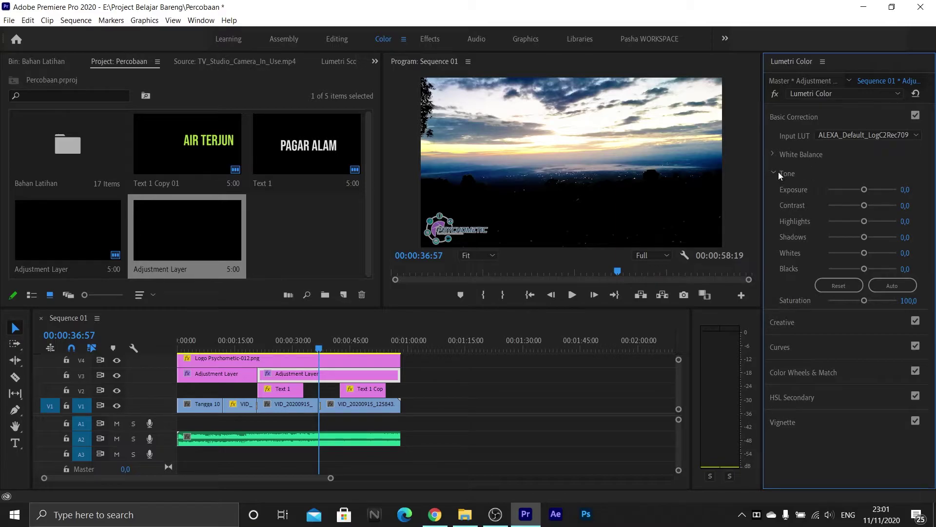
Set the second adjustment layer's white balance to temperature 11,5 and tint 45,1 in Basic Correction.
click(800, 118)
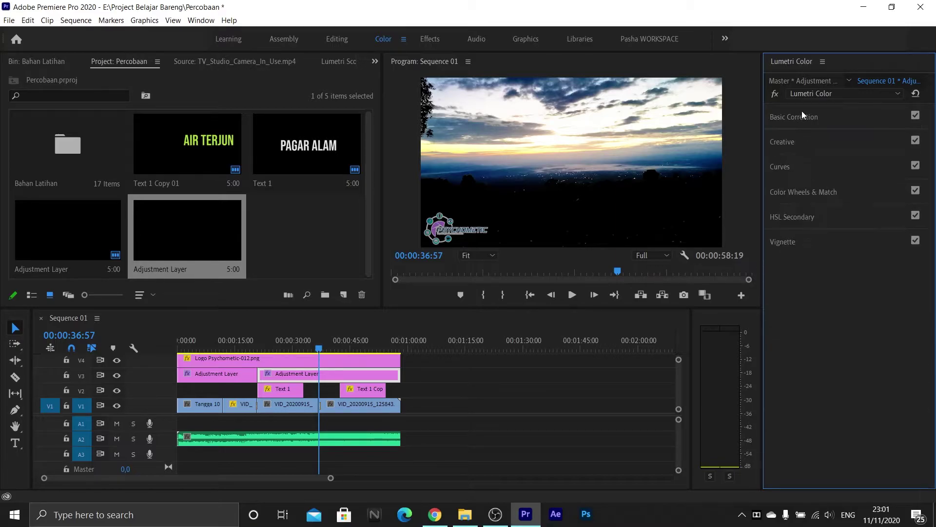
click(801, 118)
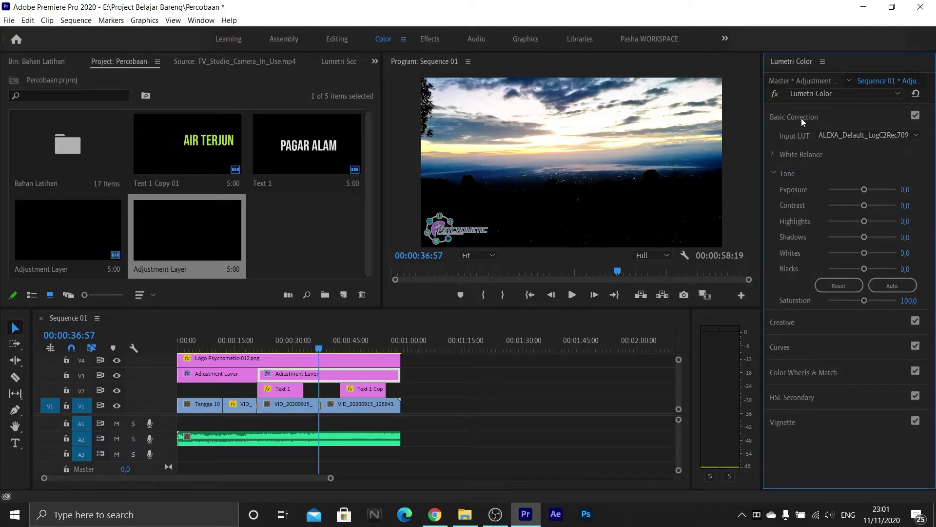
click(775, 155)
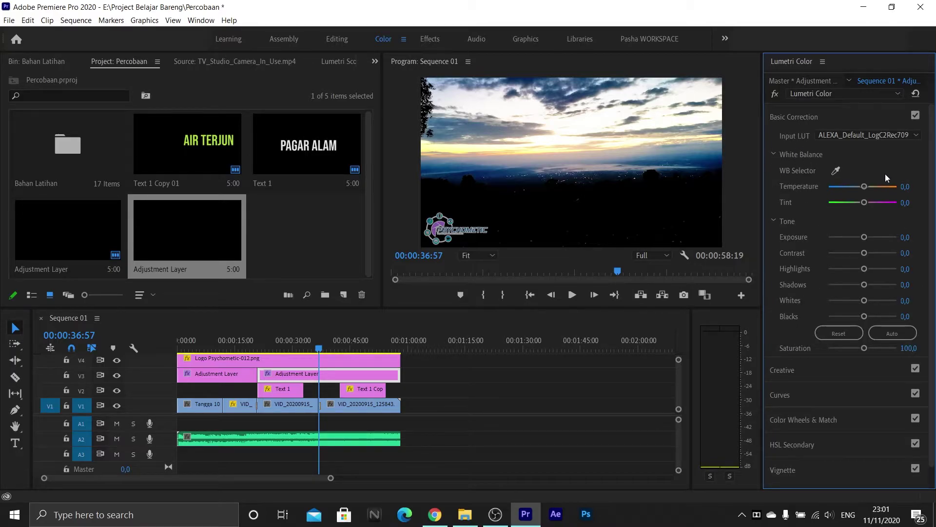
mouse_move(862, 186)
mouse_down()
mouse_move(835, 186)
mouse_move(886, 189)
mouse_move(867, 189)
mouse_up()
mouse_move(862, 204)
mouse_down()
mouse_move(851, 204)
mouse_move(877, 202)
mouse_up()
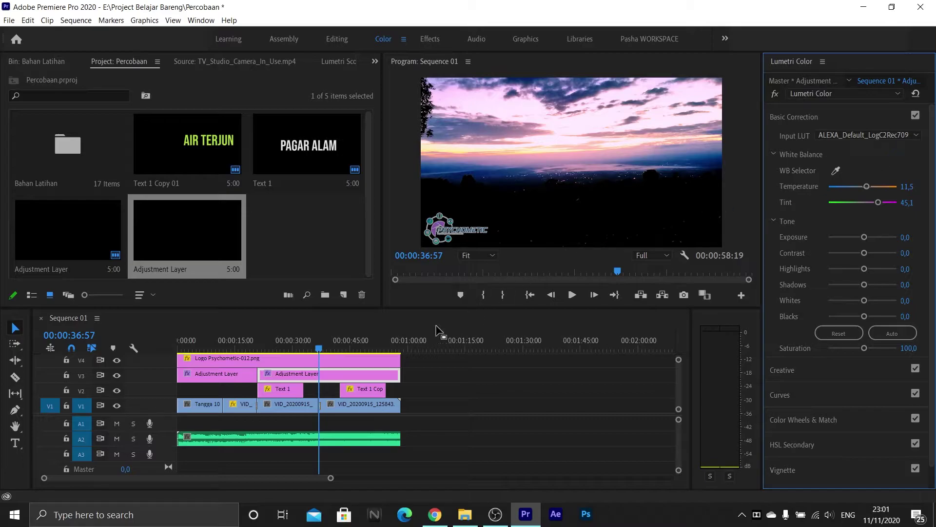
Delete the second adjustment layer from V3 and extend the first one to the end of the footage.
click(355, 372)
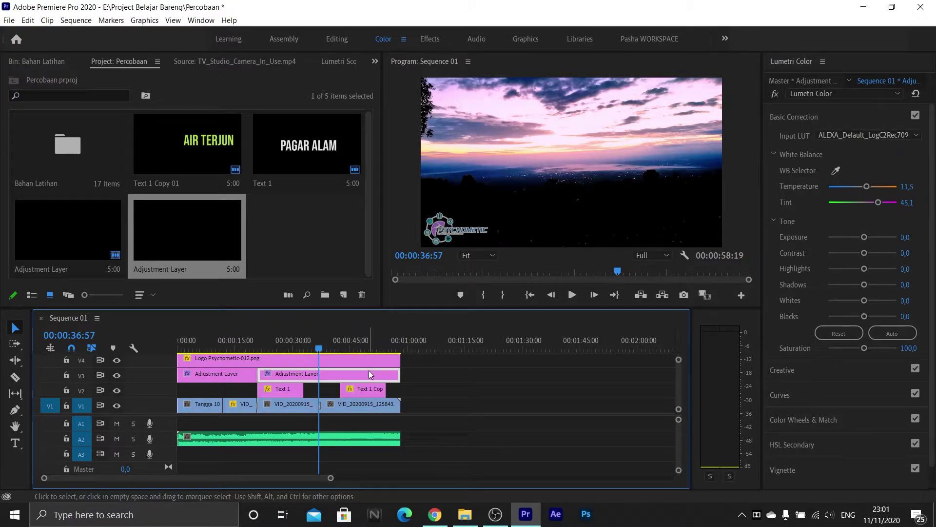
key(Delete)
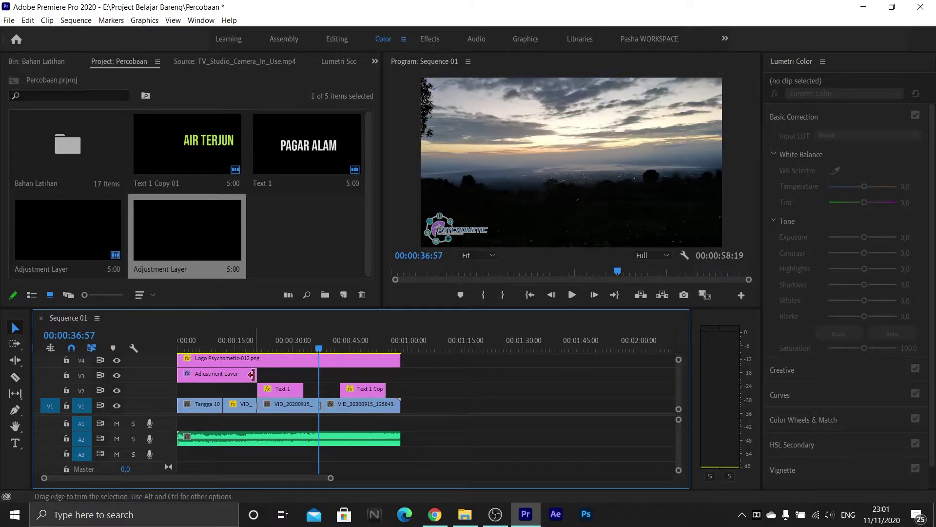
drag(252, 374, 390, 378)
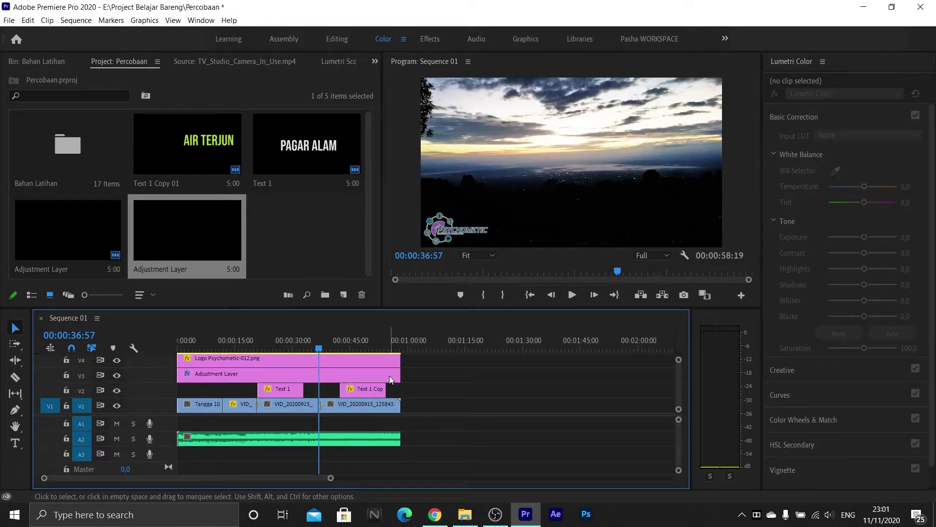
click(236, 377)
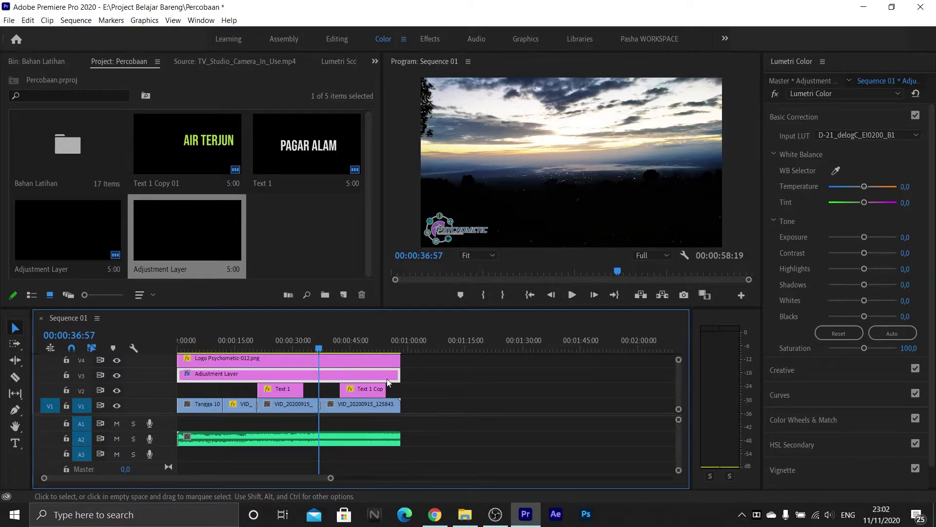
Preview the grade near the start of the sequence and compare the image with the V3 track output off and on.
click(245, 348)
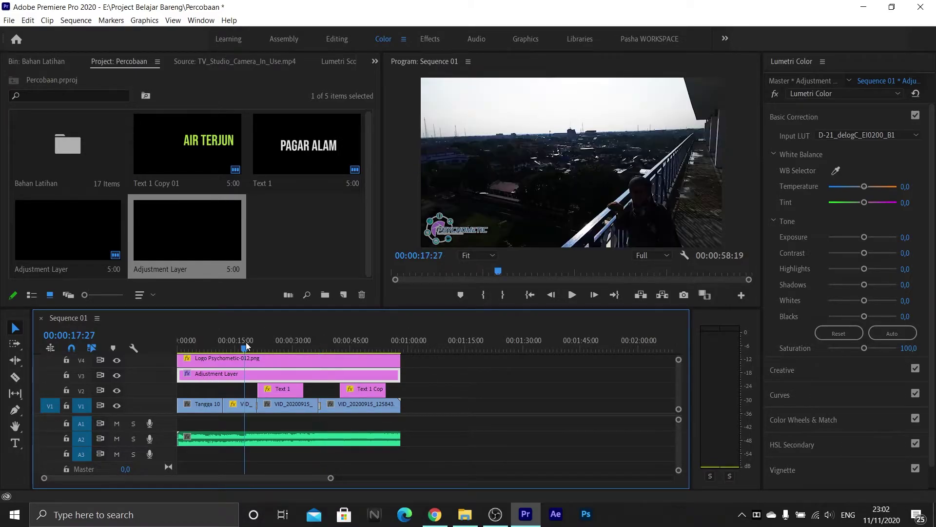
drag(246, 345, 196, 341)
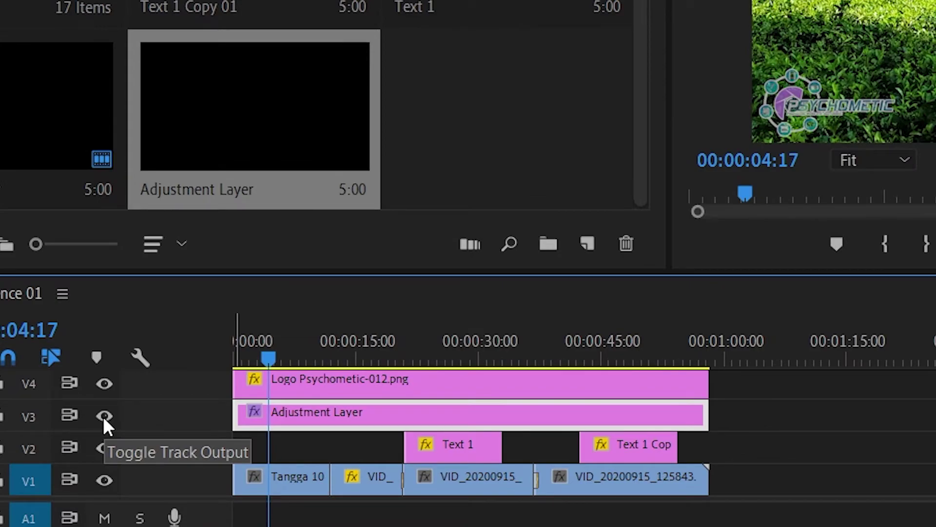
click(104, 416)
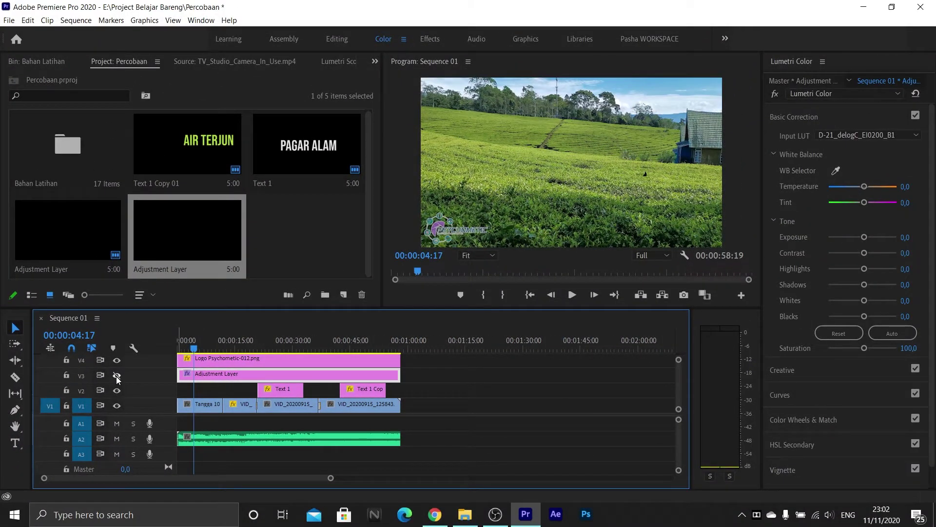
click(117, 376)
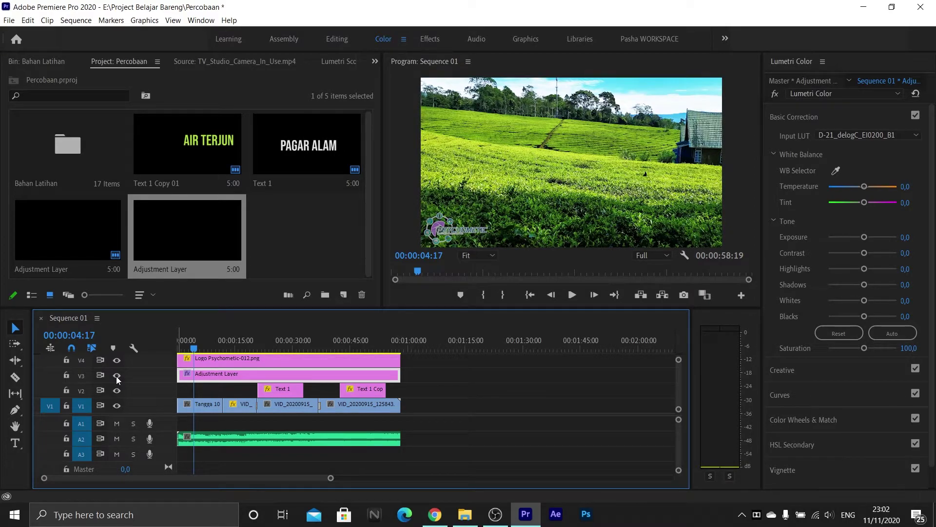
click(117, 377)
click(117, 377)
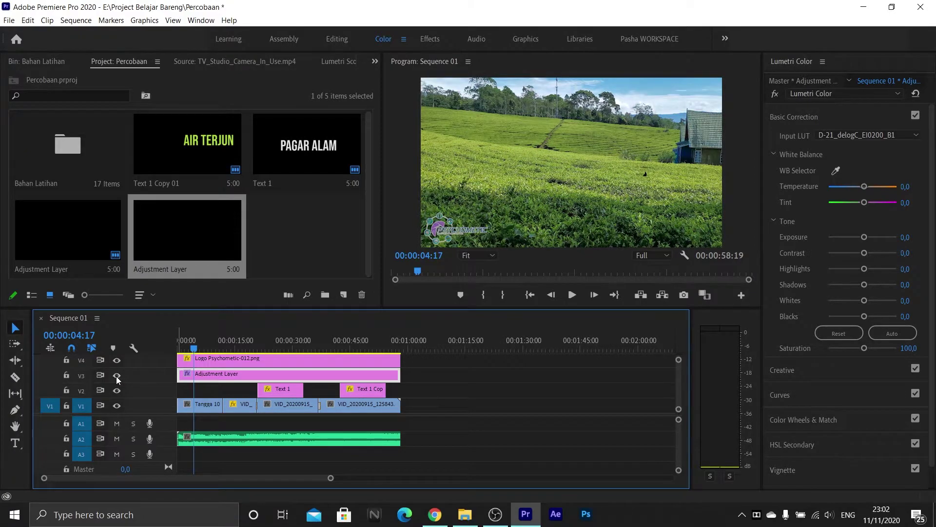
click(117, 377)
click(117, 377)
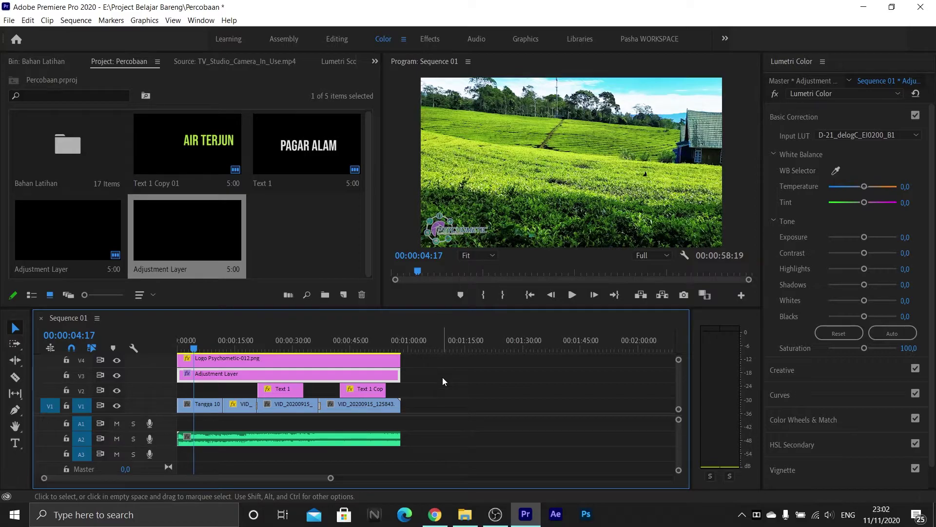
Move the adjustment layer from V3 to a new V5 track above the Logo Psychometic-012.png clip.
scroll(680, 379, up, 3)
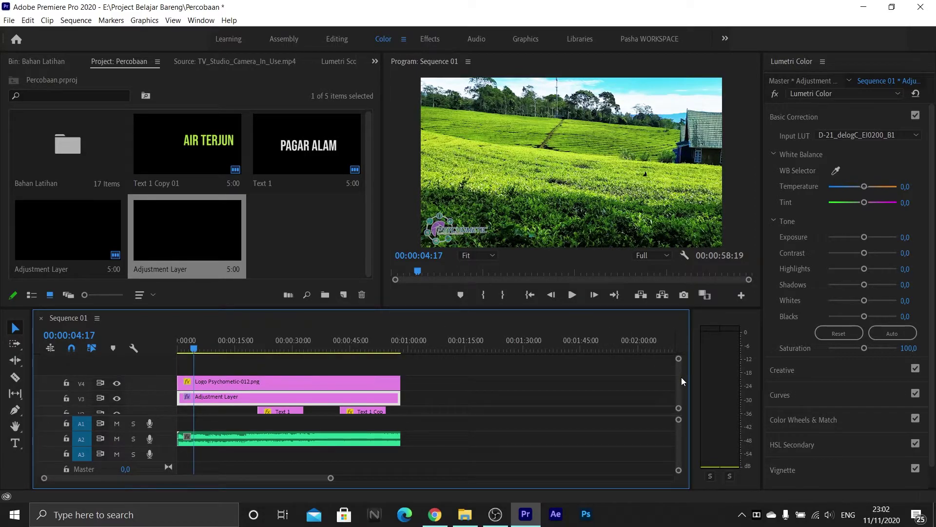
click(269, 378)
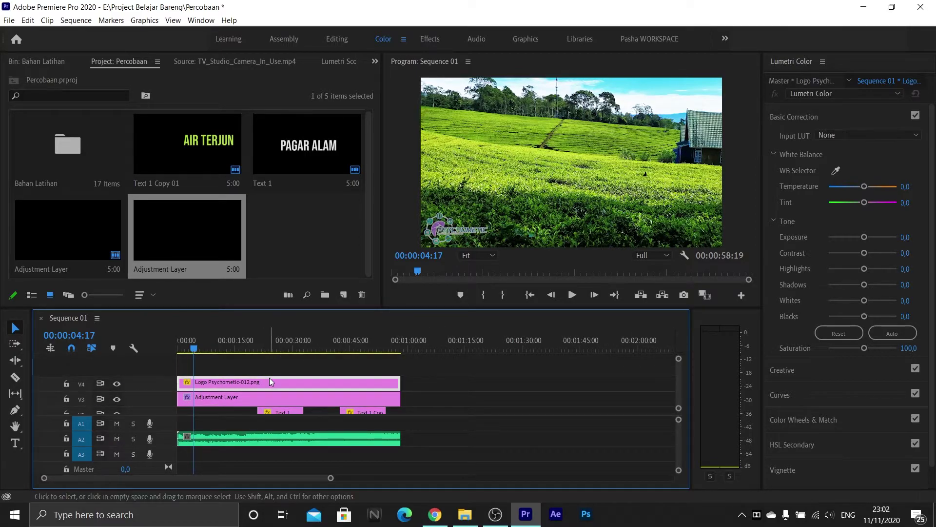
click(270, 402)
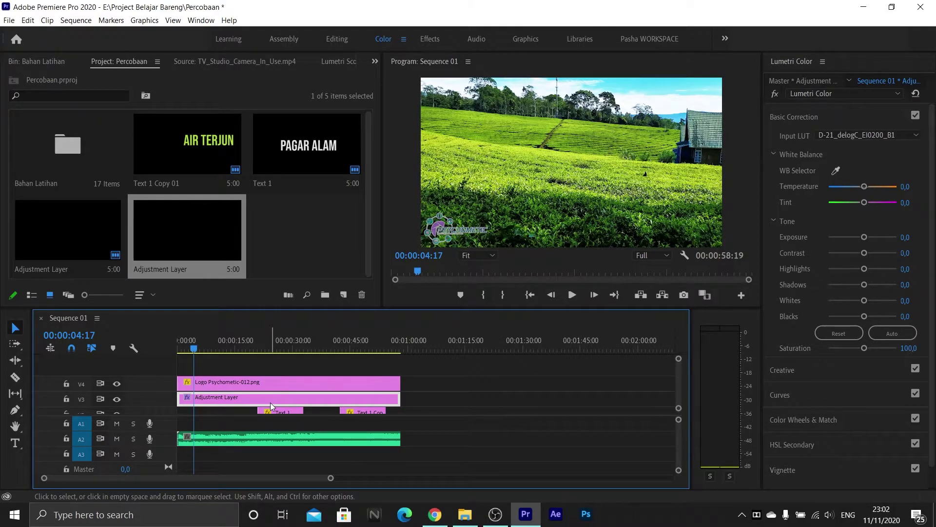
drag(270, 403, 272, 374)
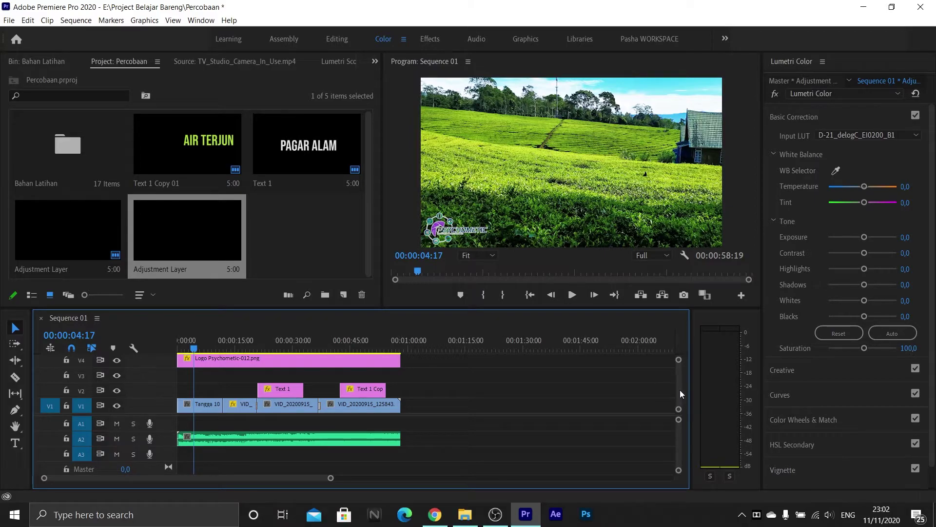
Move the adjustment layer back down to V3, below the logo clip and spanning the full footage.
scroll(680, 390, up, 2)
drag(299, 371, 300, 399)
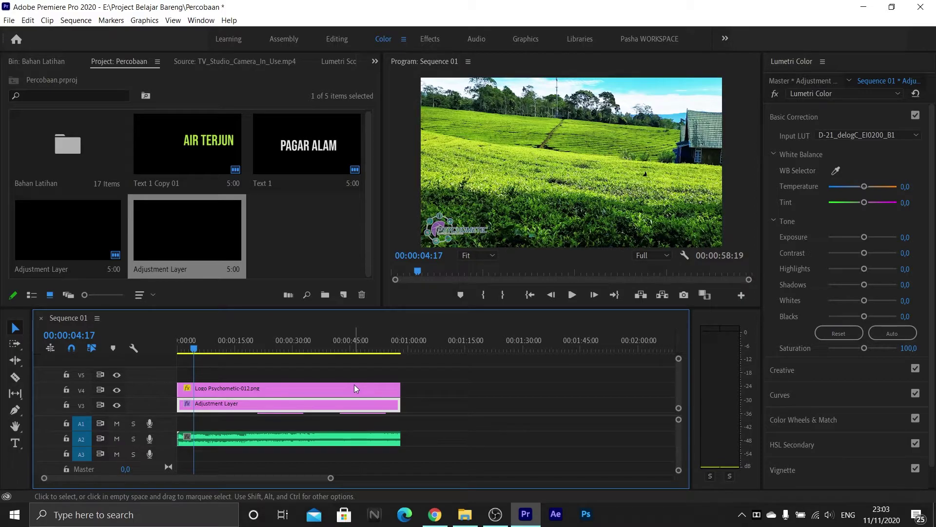
scroll(357, 388, down, 2)
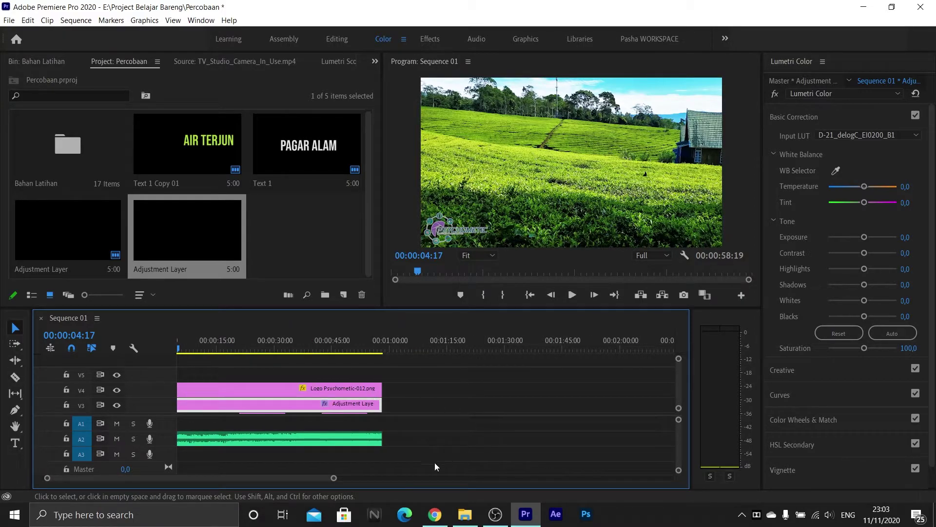
scroll(314, 476, up, 2)
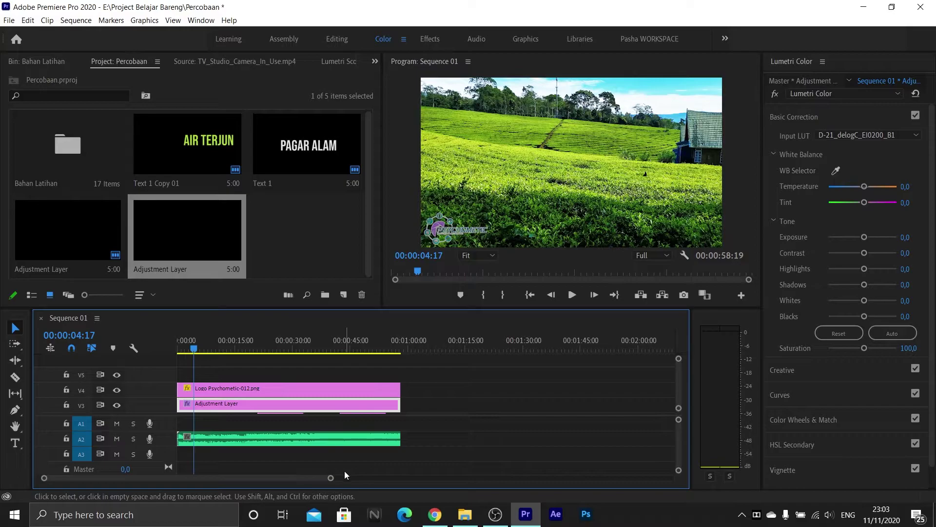
scroll(678, 393, down, 1)
scroll(678, 393, down, 2)
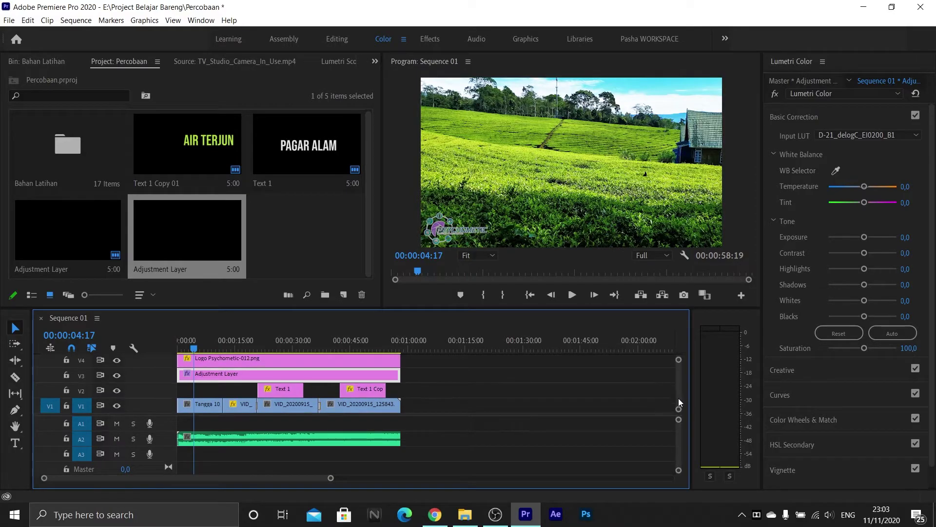
Preview the graded footage at several points from the start of the sequence to the PAGAR ALAM title, and save the project.
mouse_move(329, 481)
mouse_down()
mouse_move(355, 479)
mouse_move(325, 478)
mouse_up()
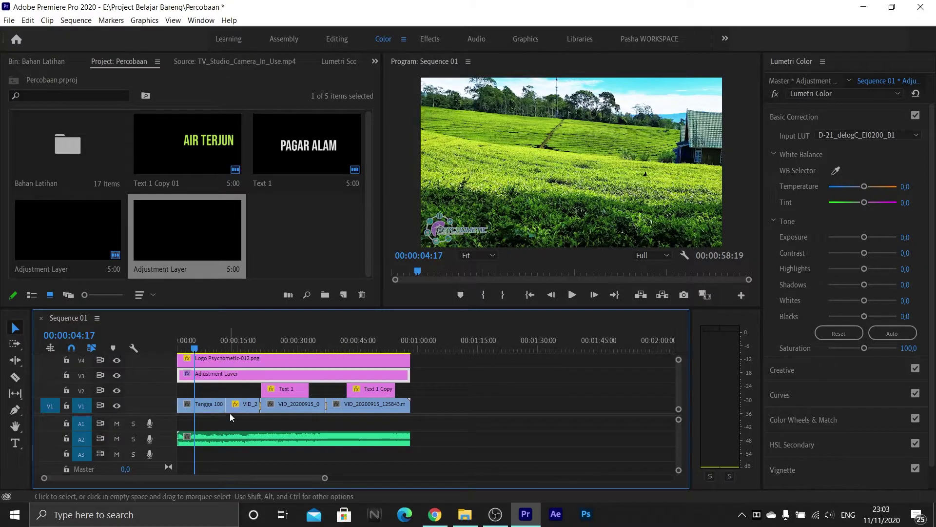
drag(192, 347, 182, 350)
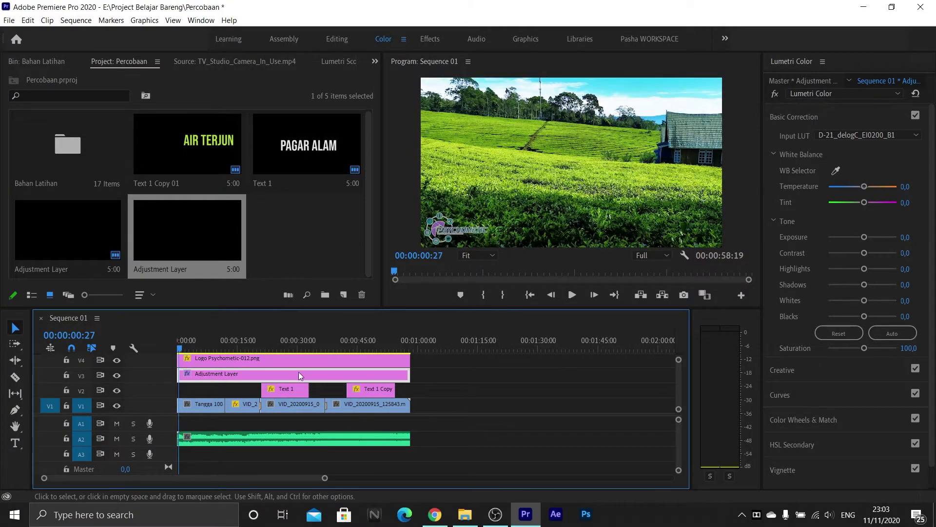
click(238, 345)
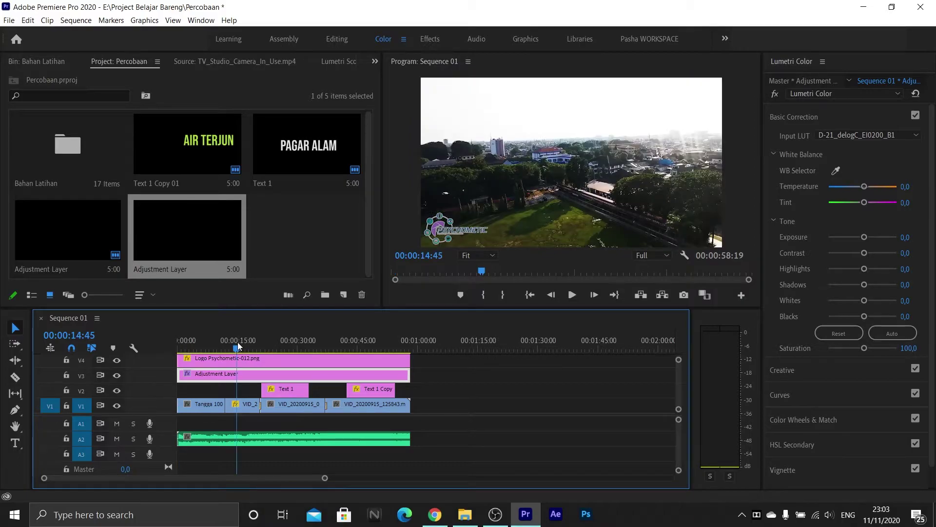
click(271, 342)
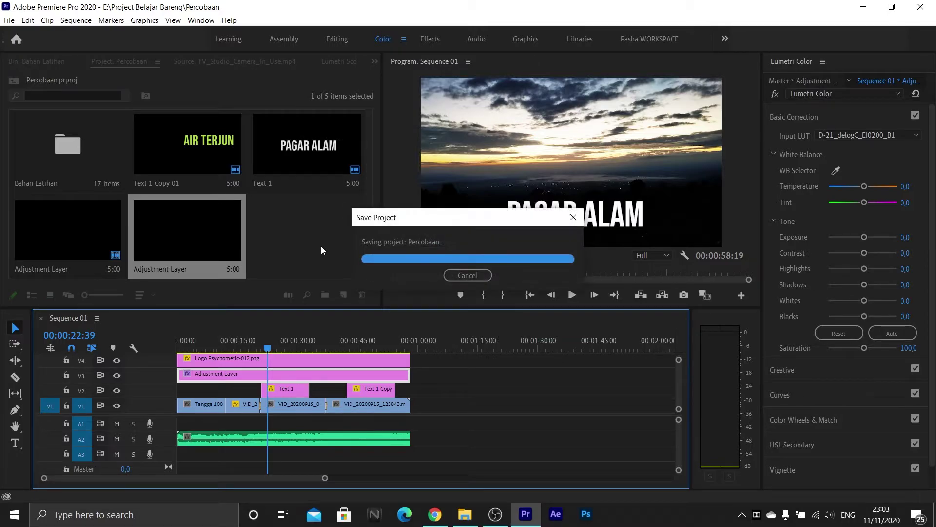
Add architecture-3357028_1920.jpg from the Bahan Latihan bin to V1 after the last clip and extend it to 00:01:21:24.
click(374, 61)
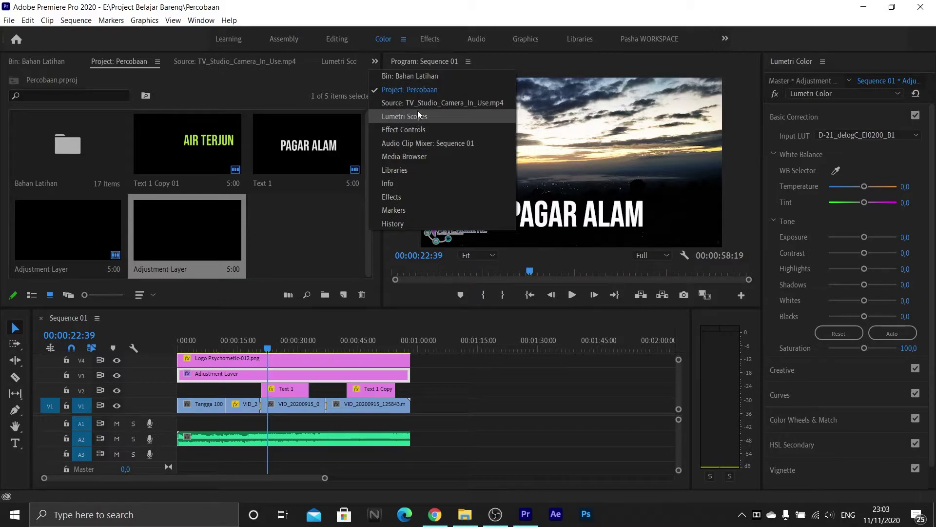
click(426, 91)
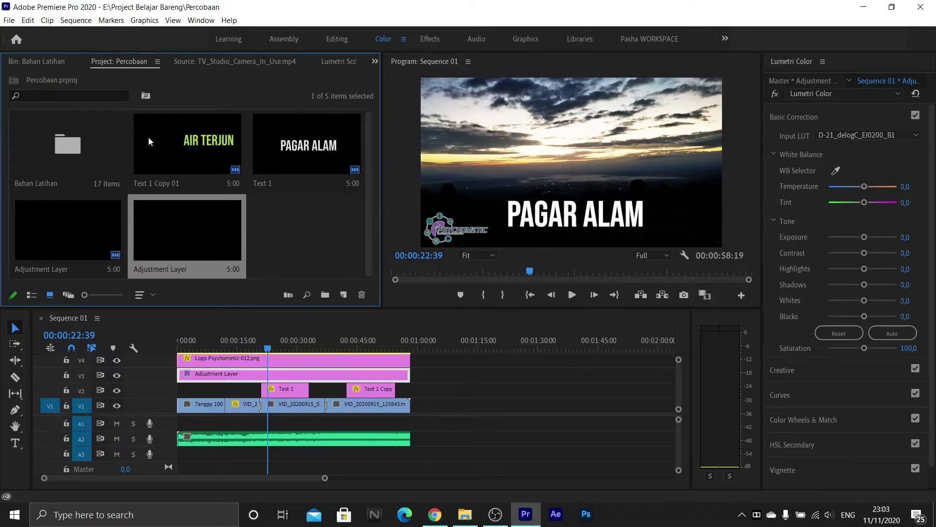
double_click(74, 154)
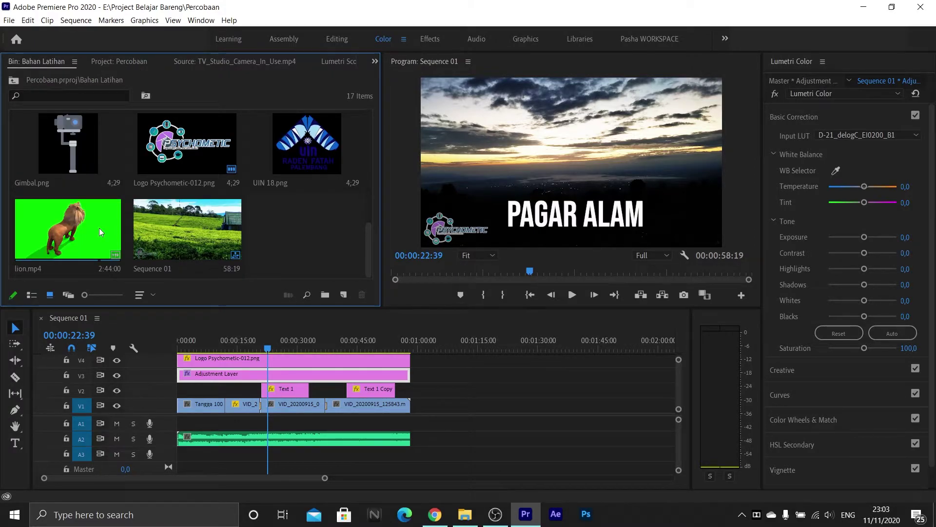
click(98, 227)
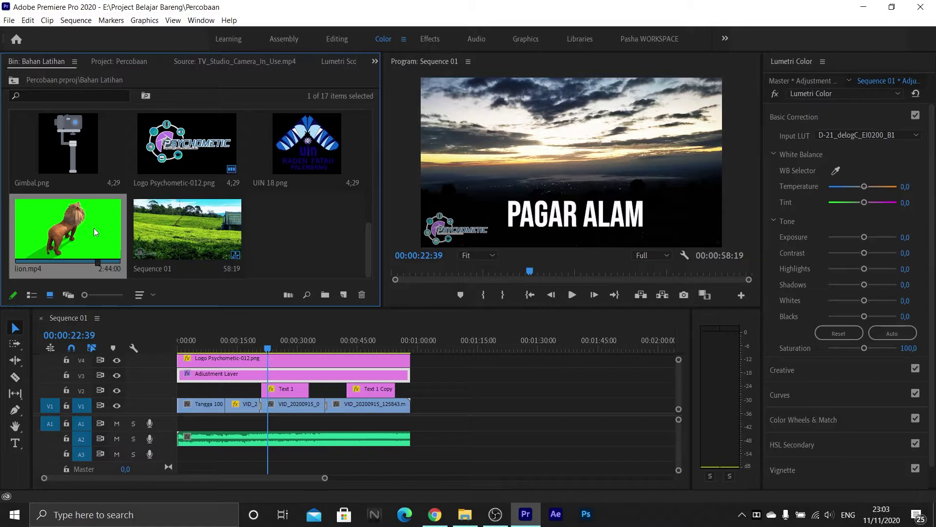
scroll(215, 212, up, 1)
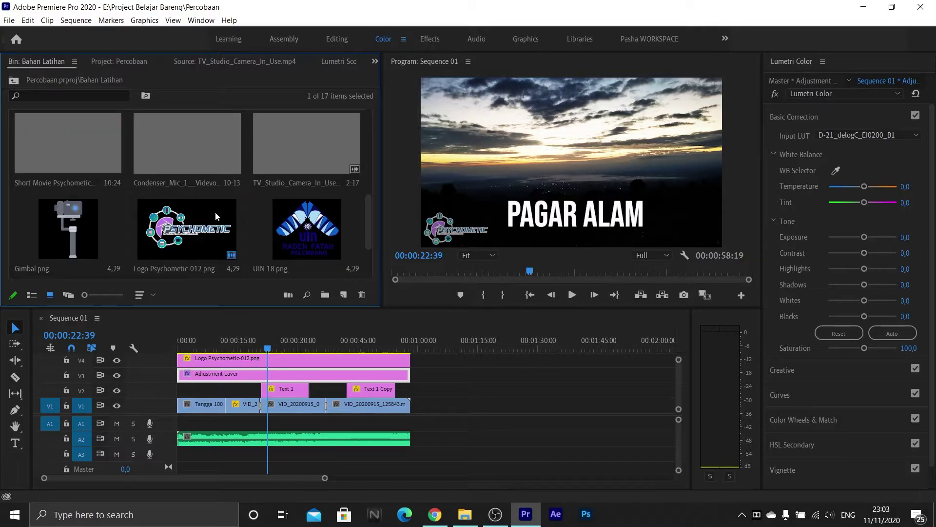
scroll(215, 211, up, 3)
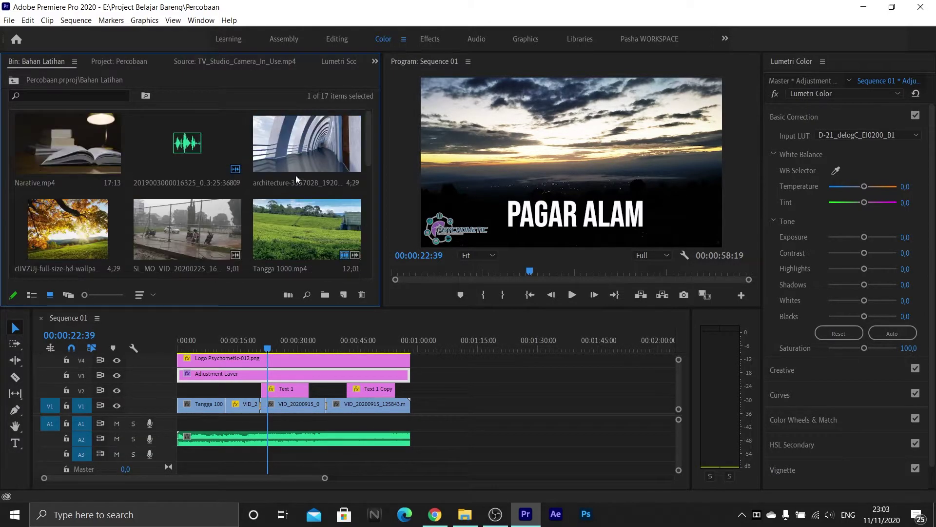
drag(318, 145, 502, 404)
scroll(157, 207, down, 2)
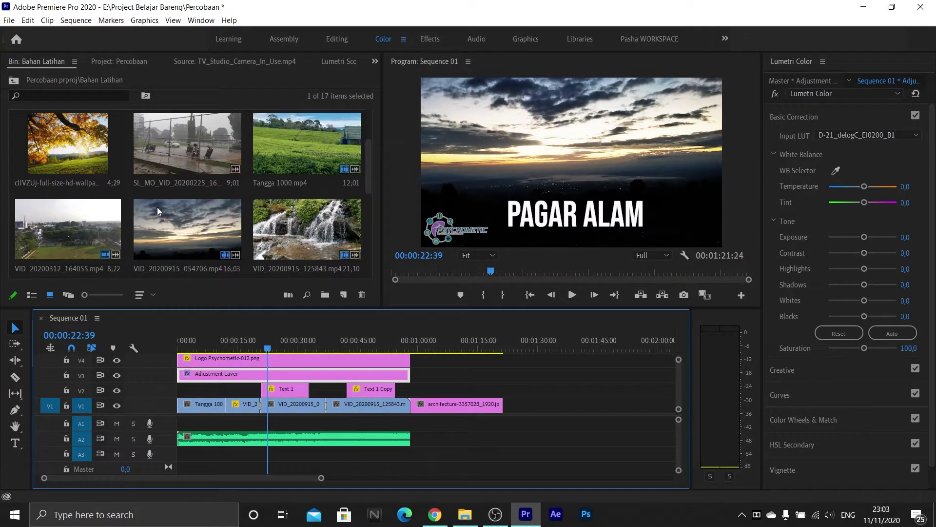
Scale the architecture image on V1 to 119 so it fills the frame.
click(446, 349)
click(476, 408)
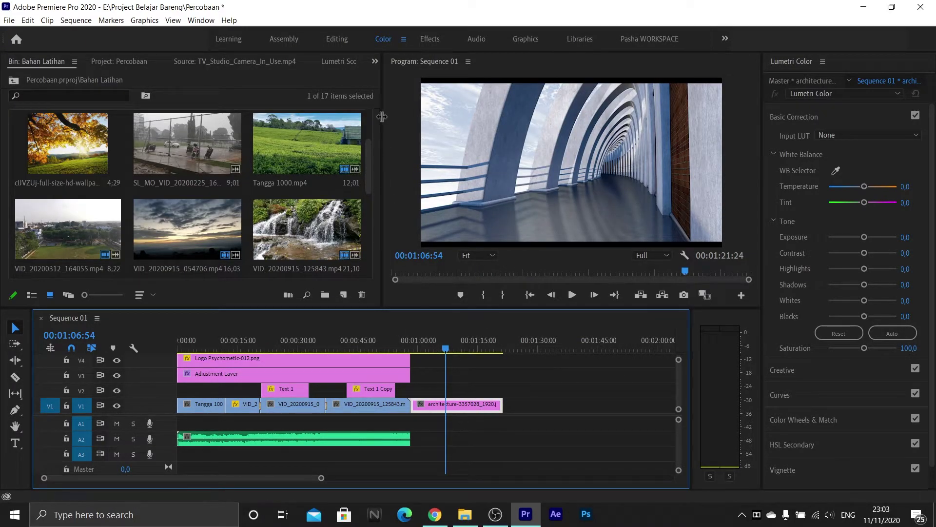
click(375, 62)
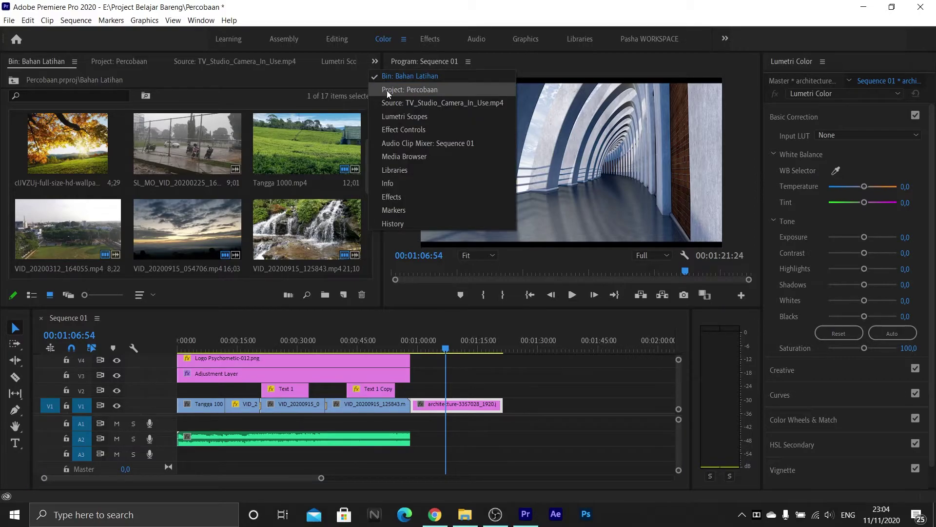
click(400, 129)
drag(120, 137, 129, 137)
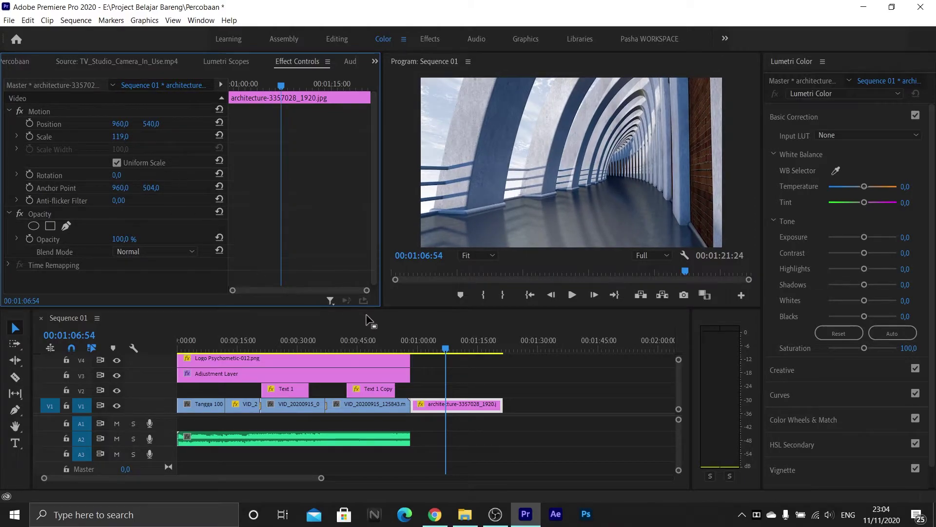
Try to place the whole lion.mp4 clip with its audio on the timeline above the architecture image, and undo it.
click(373, 62)
click(388, 90)
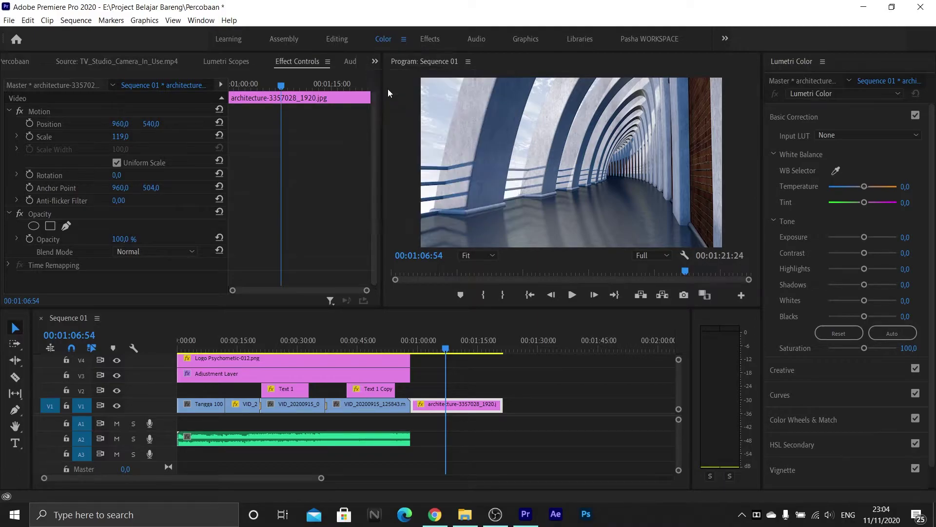
double_click(42, 174)
scroll(70, 184, down, 5)
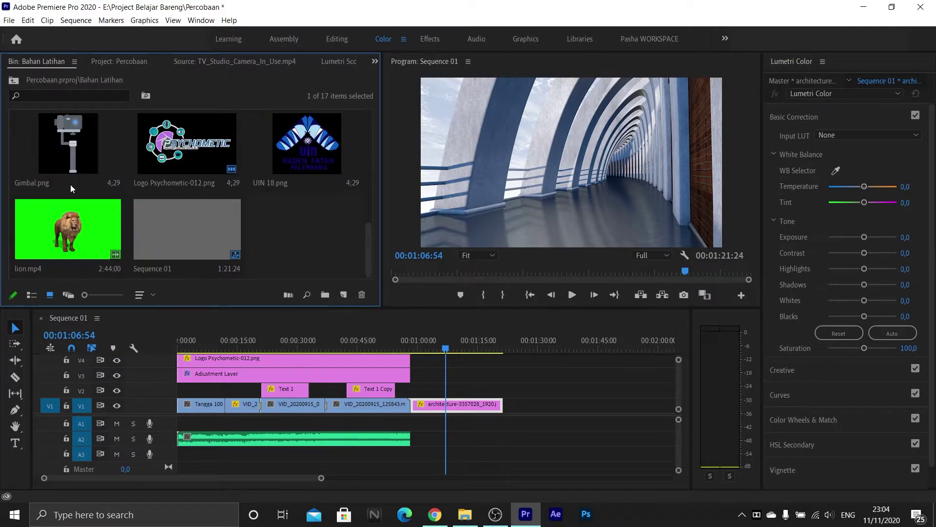
drag(74, 235, 428, 386)
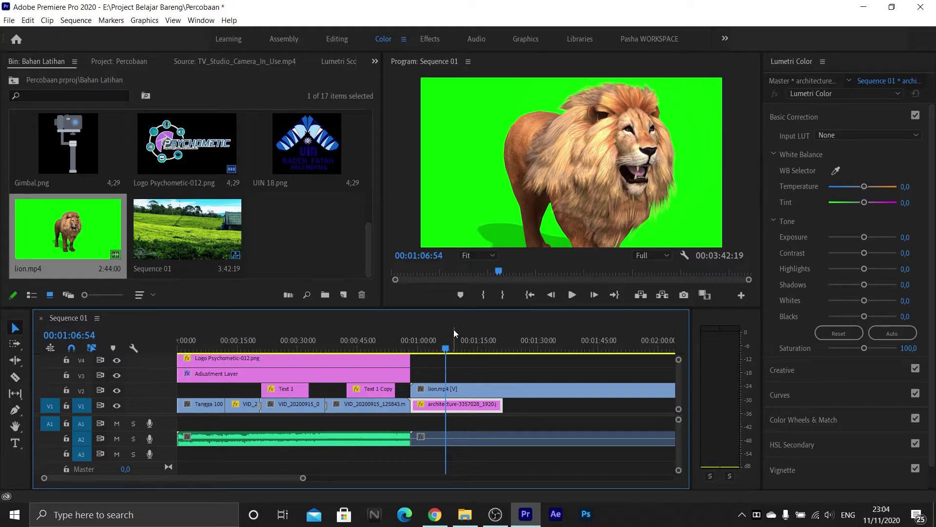
key(ctrl+z)
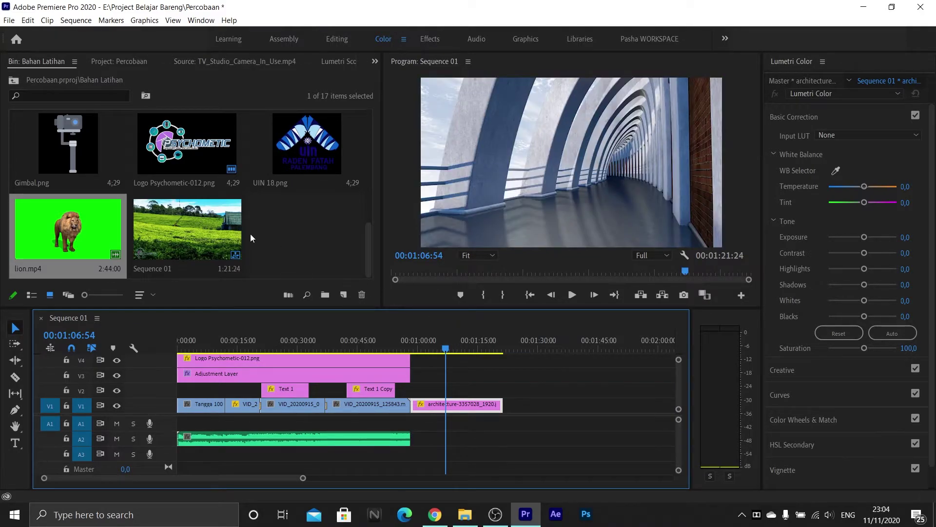
Open lion.mp4 in the source monitor and mark its in point at 00:00:46:25 and out point at 00:01:04:16.
double_click(100, 226)
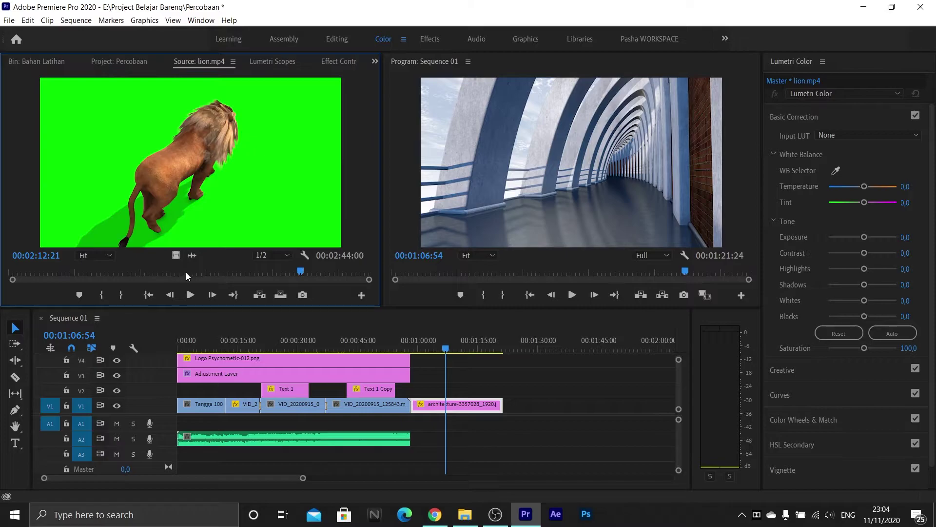
click(181, 274)
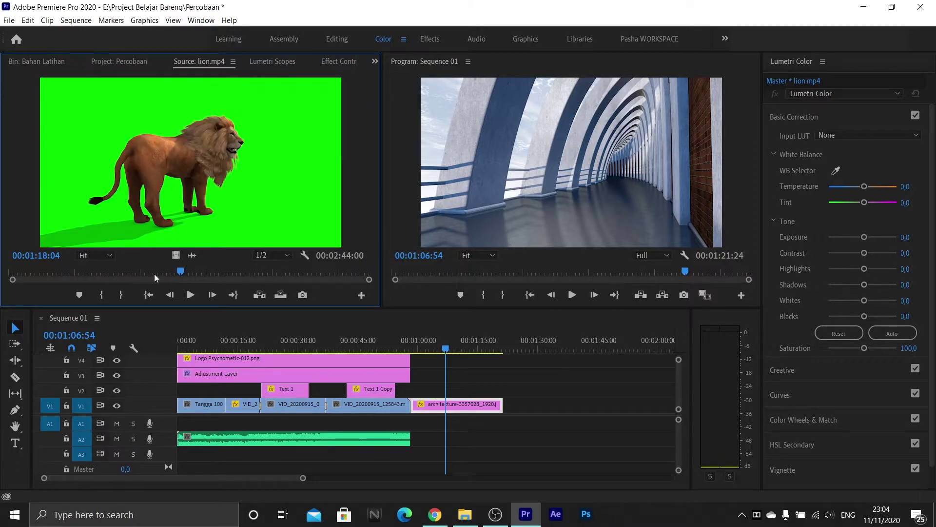
click(126, 273)
click(115, 272)
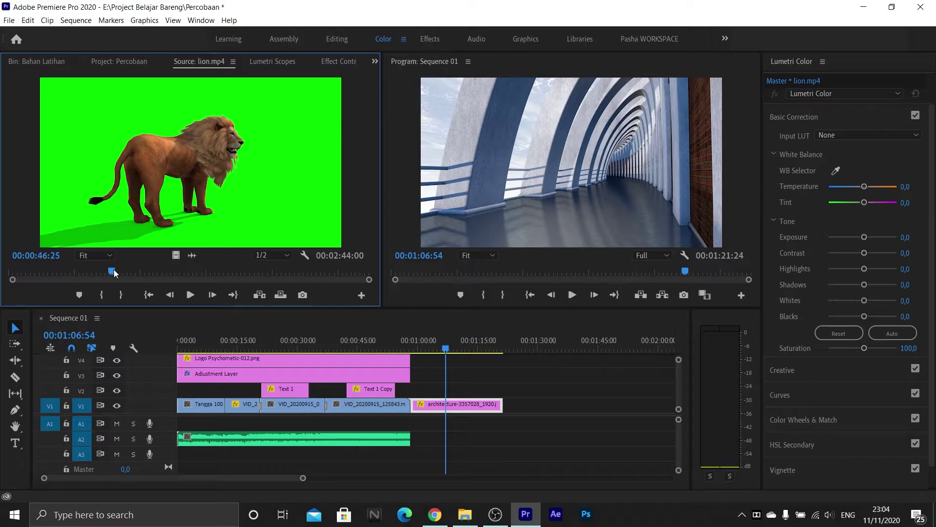
click(103, 293)
drag(113, 272, 152, 273)
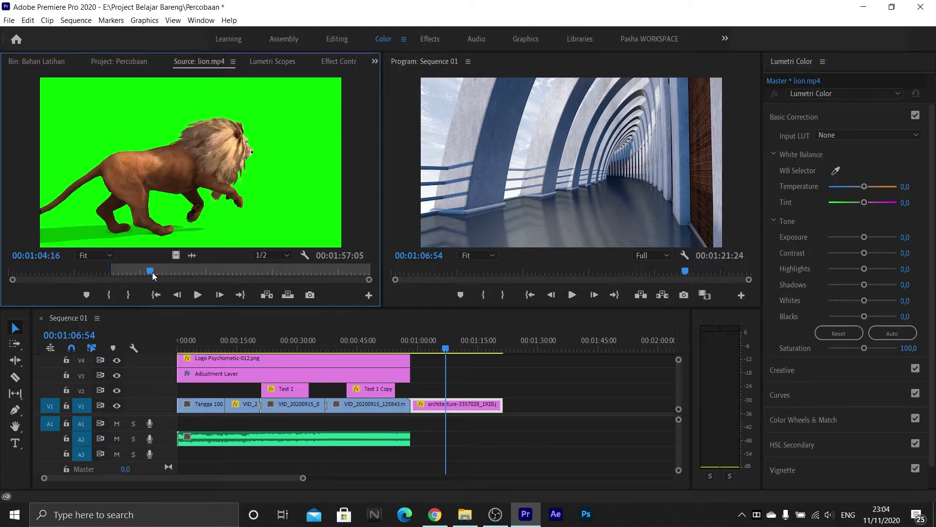
click(129, 295)
Place only the video of the marked lion.mp4 range on V2, aligned with the start of the architecture image.
drag(176, 256, 418, 370)
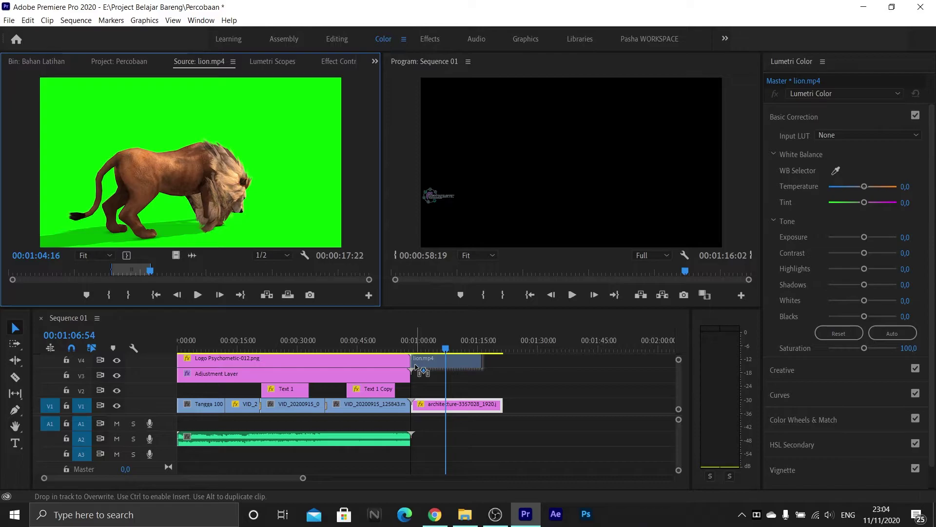
drag(418, 370, 429, 389)
click(458, 388)
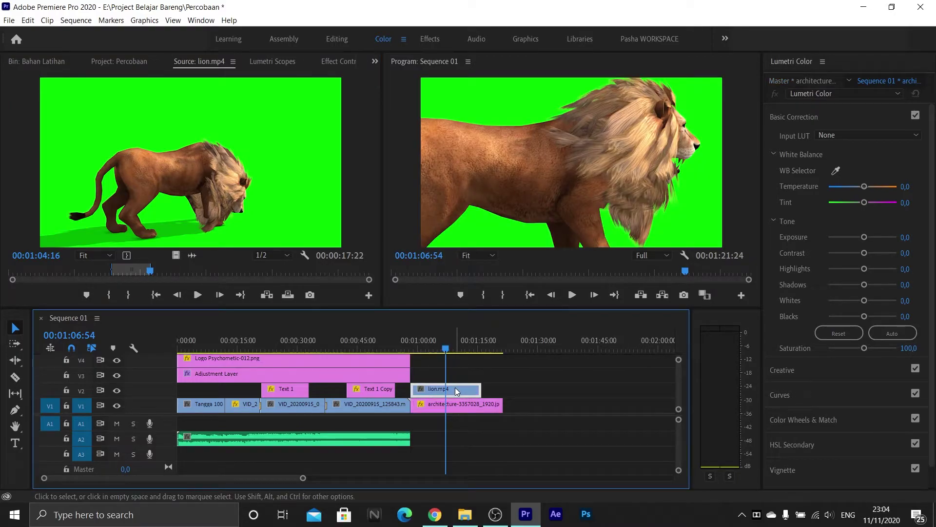
Scale the lion.mp4 clip on V2 down to 53 in its motion settings.
click(375, 61)
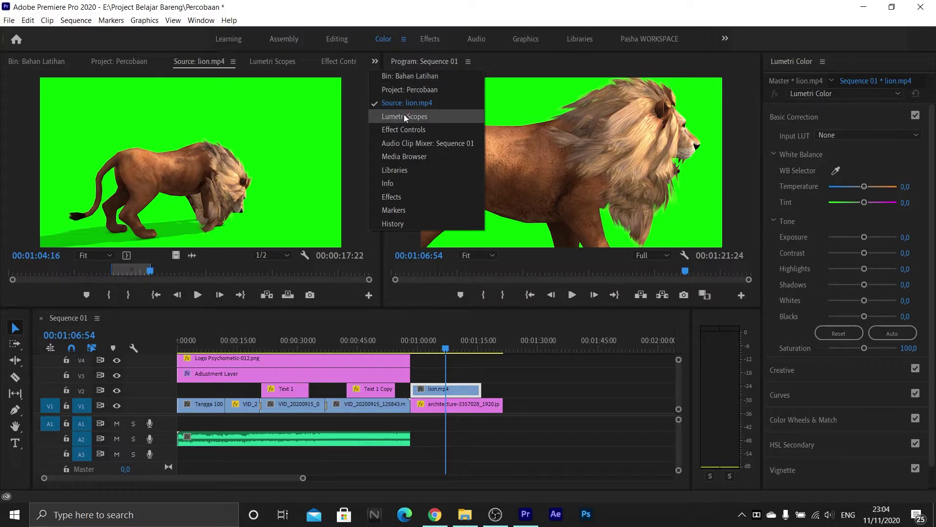
click(405, 128)
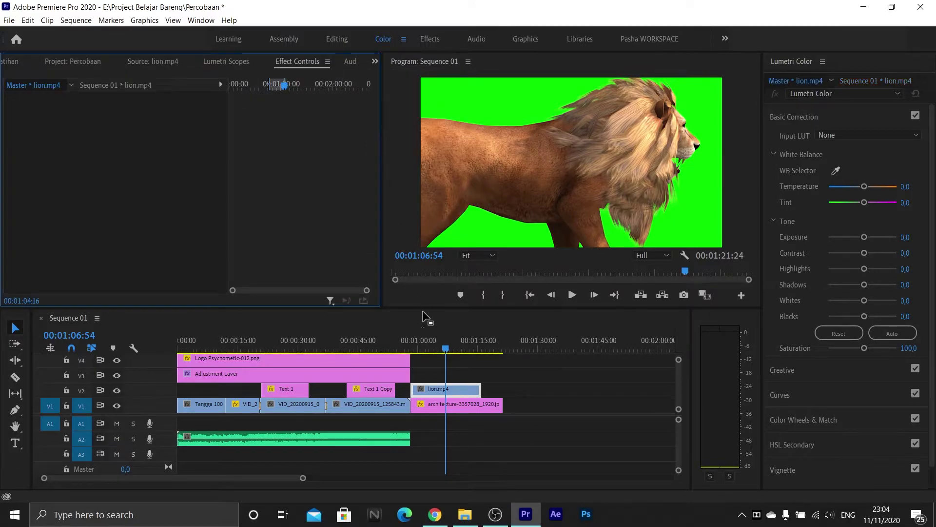
click(449, 390)
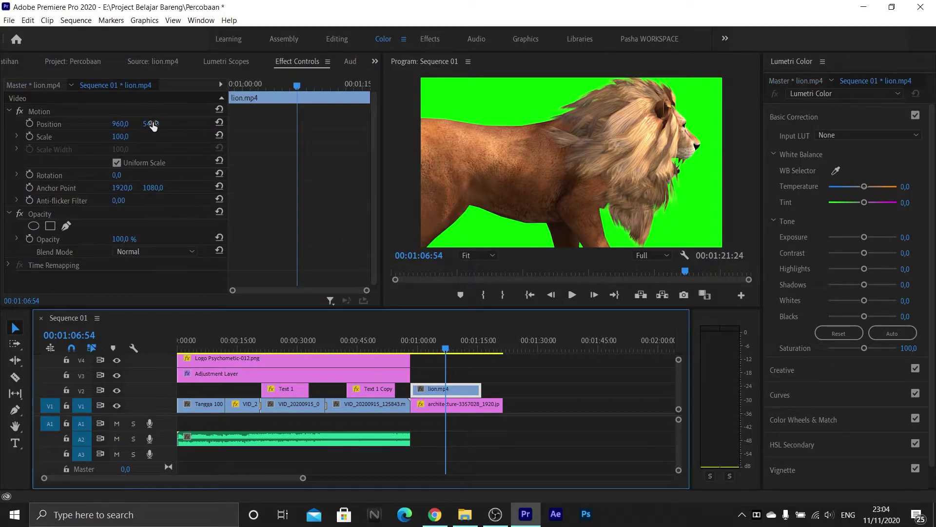
drag(119, 136, 100, 137)
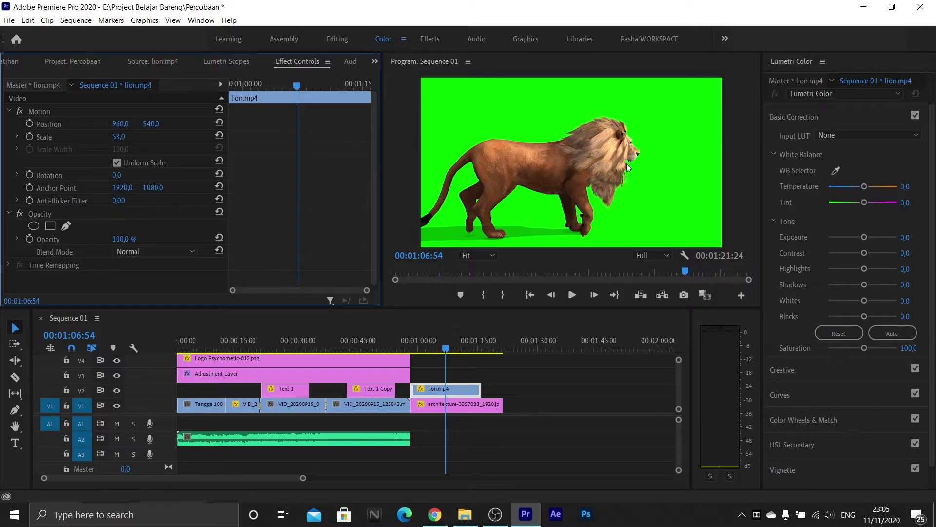
Find the Ultra Key effect, apply it to lion.mp4 on V2, and sample the green background as its key color.
click(440, 41)
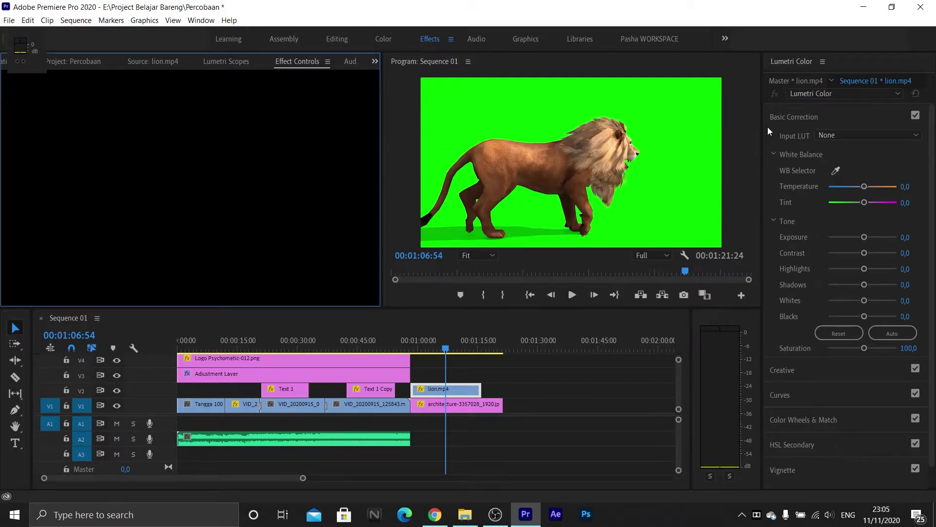
click(830, 80)
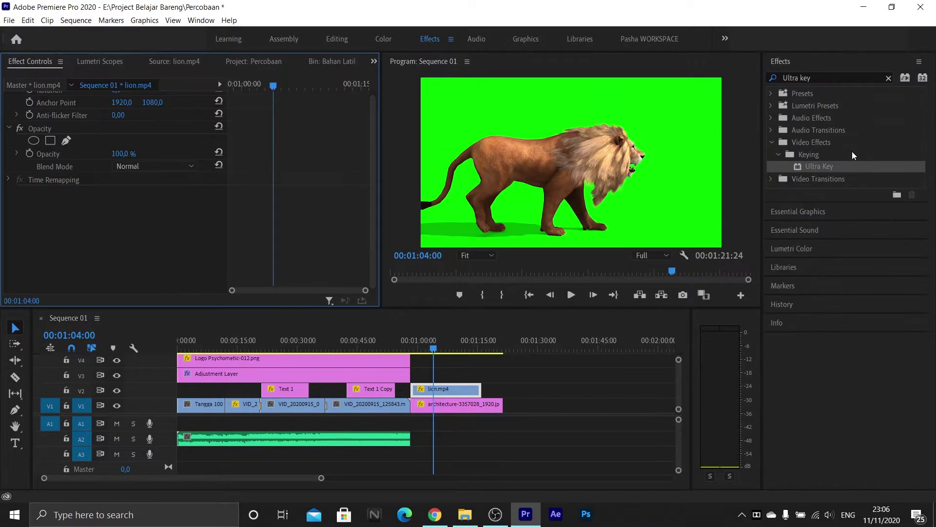
click(819, 171)
drag(798, 168, 441, 390)
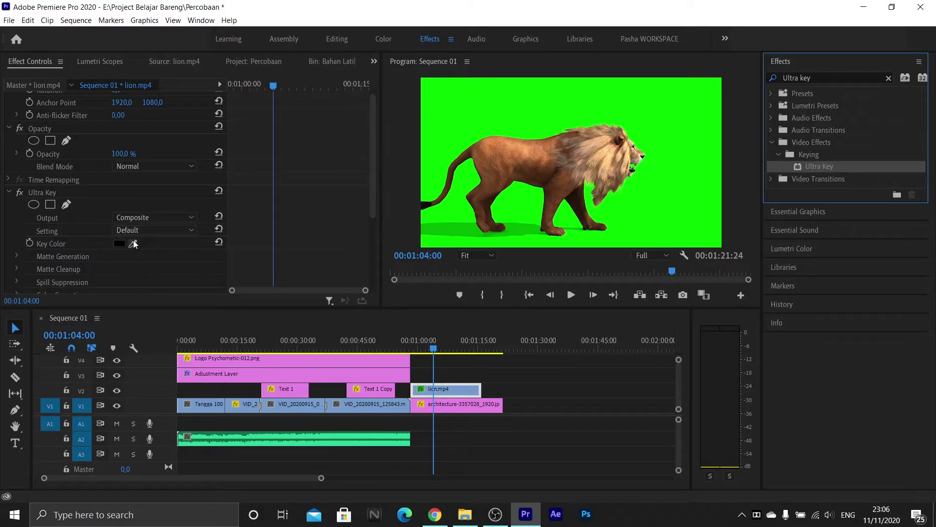
drag(132, 244, 502, 96)
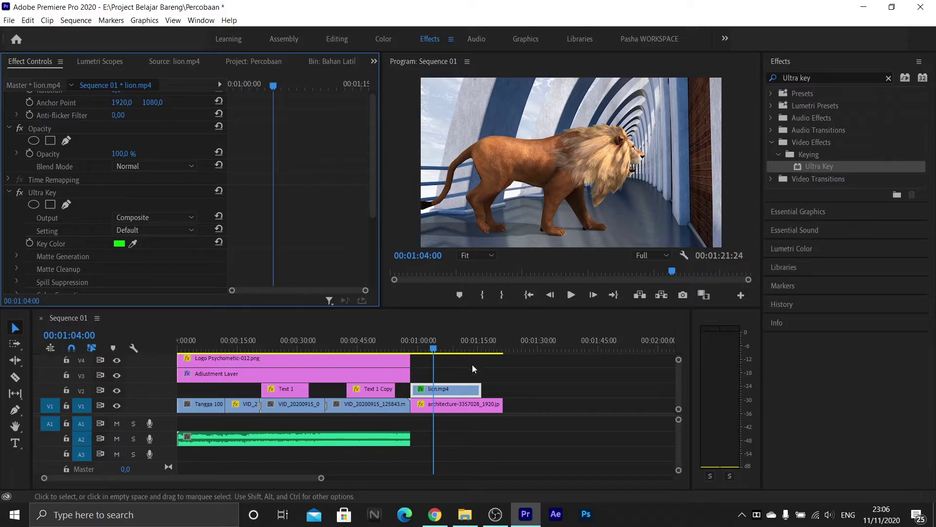
Extend the lion.mp4 clip to the end of the architecture image and play back the keyed composite.
drag(479, 386, 503, 388)
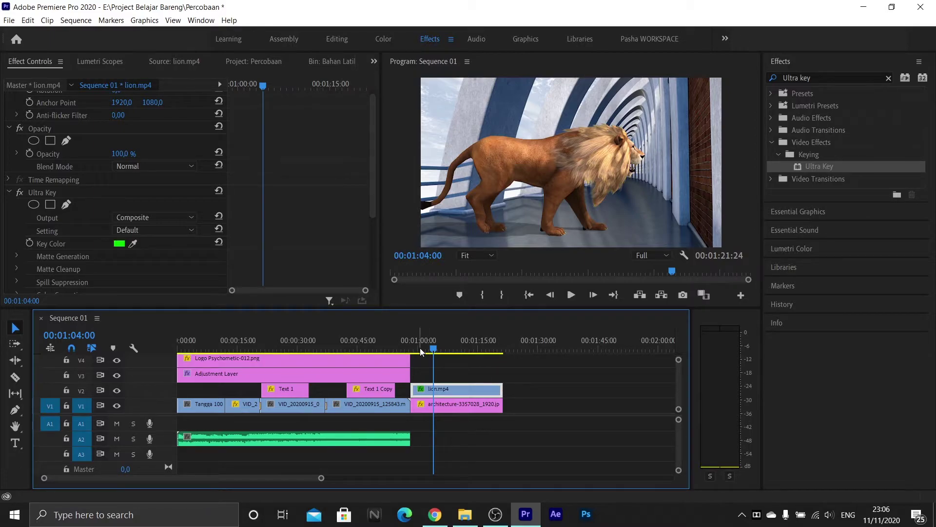
key(space)
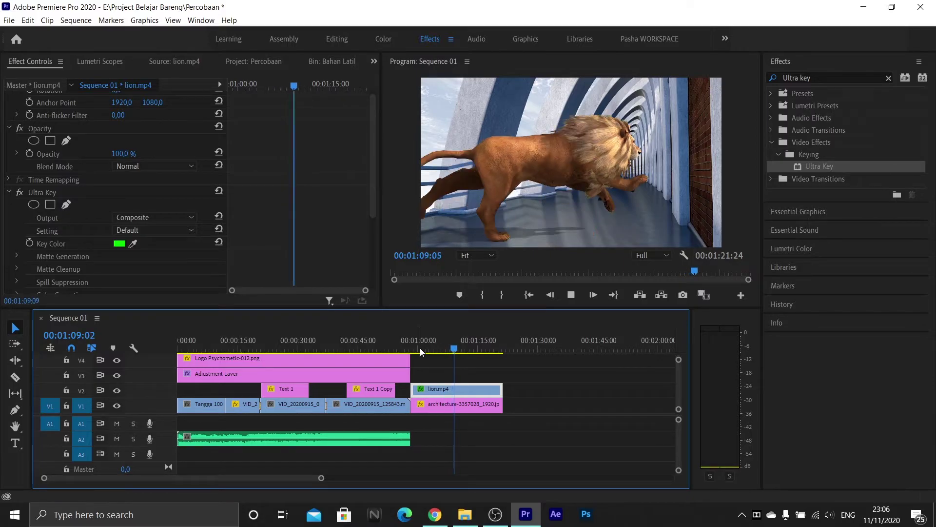
key(space)
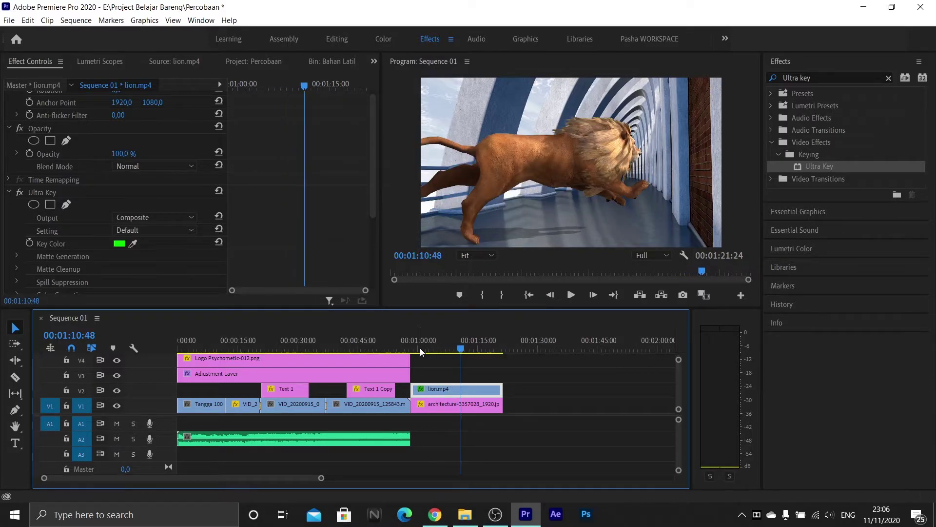
Extend the Adjustment Layer on V3 to the end of the architecture image so it also grades the lion composite.
drag(463, 352, 493, 355)
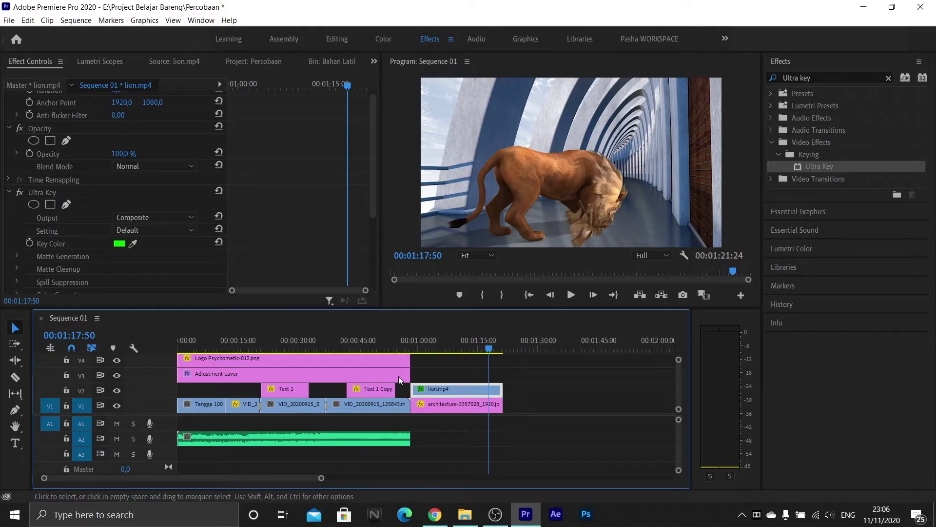
click(391, 374)
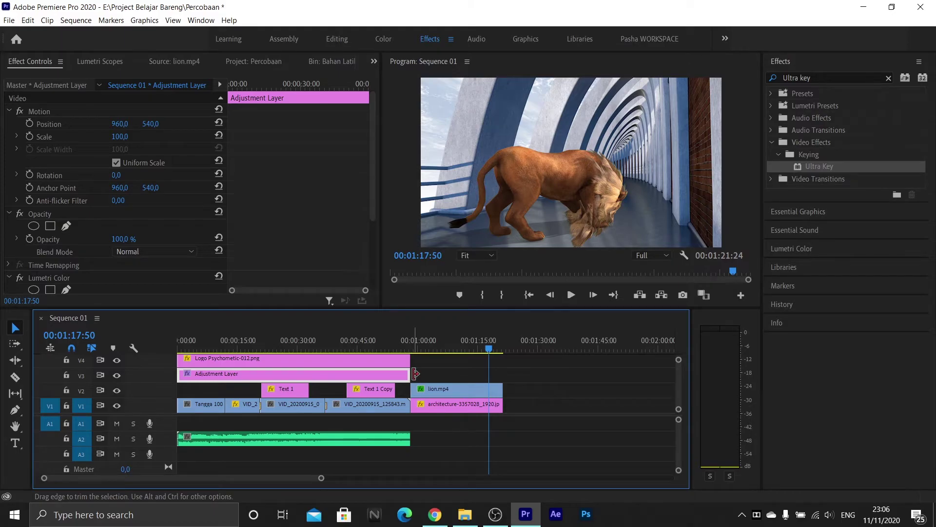
drag(415, 373, 503, 375)
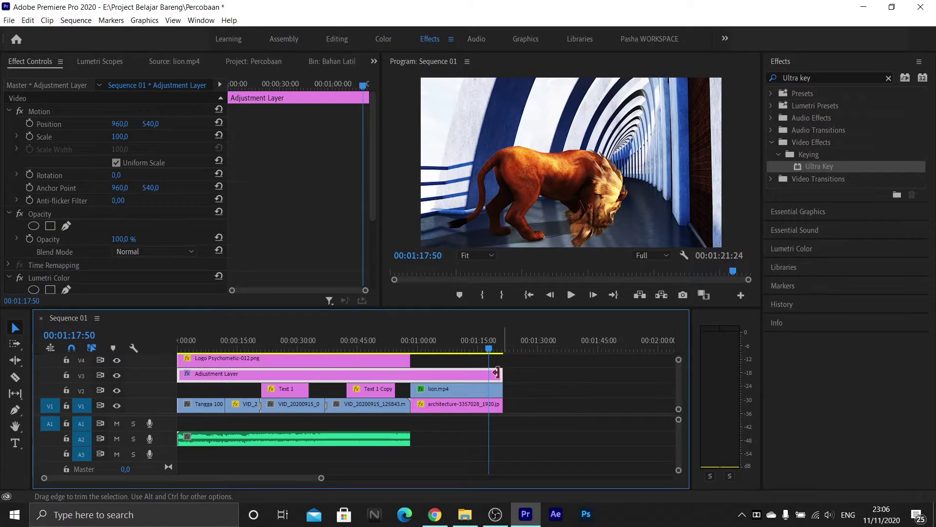
Review the graded lion composite at several points along the sequence and save the project.
click(451, 355)
click(451, 348)
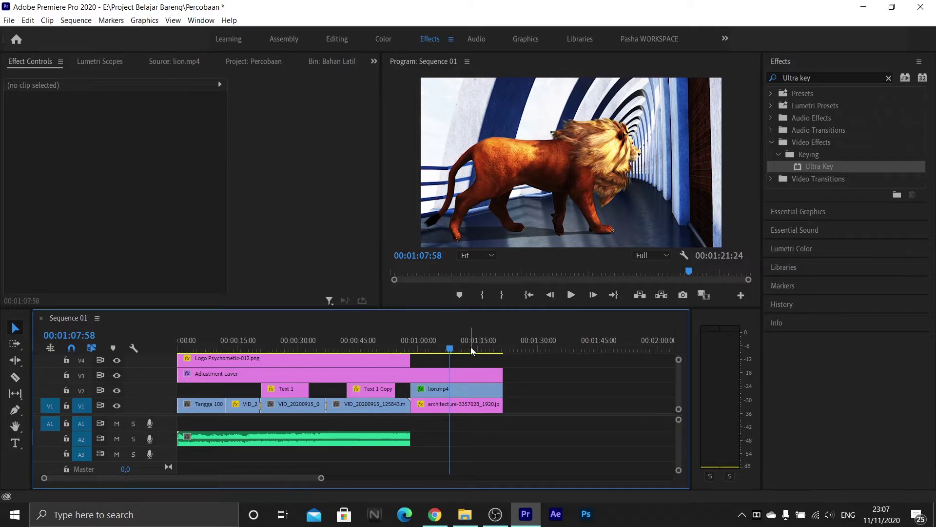
click(470, 344)
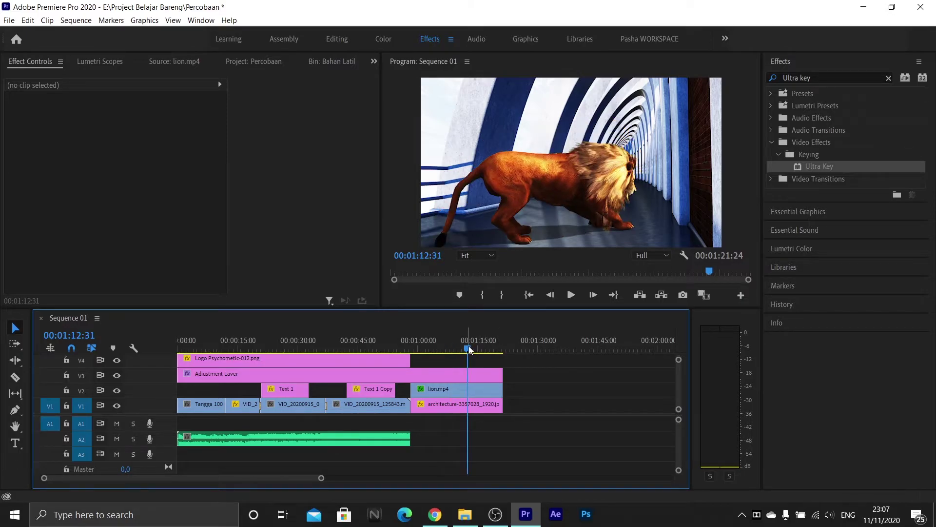
mouse_move(469, 346)
mouse_down()
mouse_move(478, 347)
mouse_move(471, 347)
mouse_up()
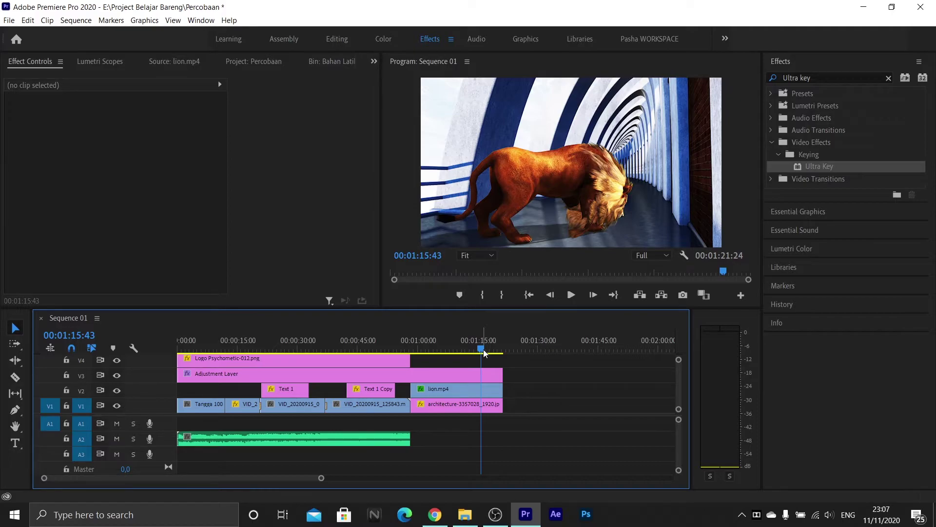
click(460, 349)
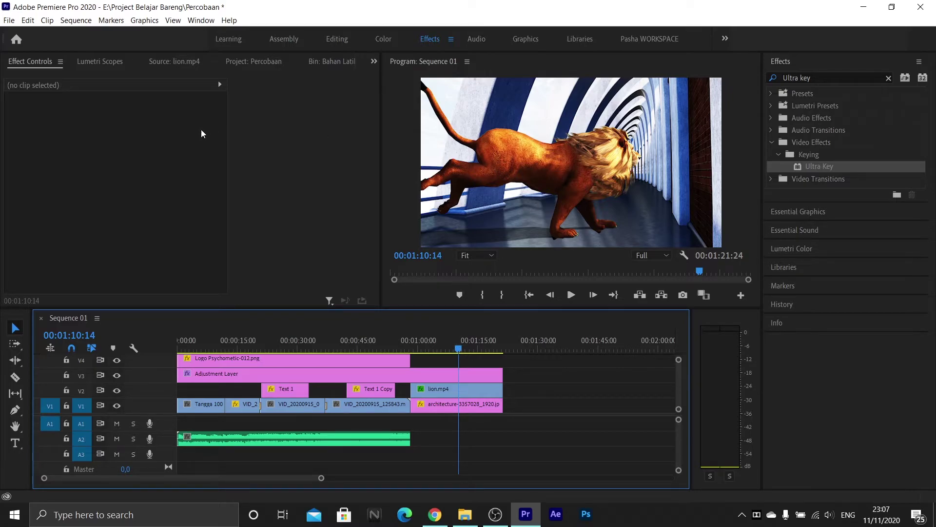
click(148, 161)
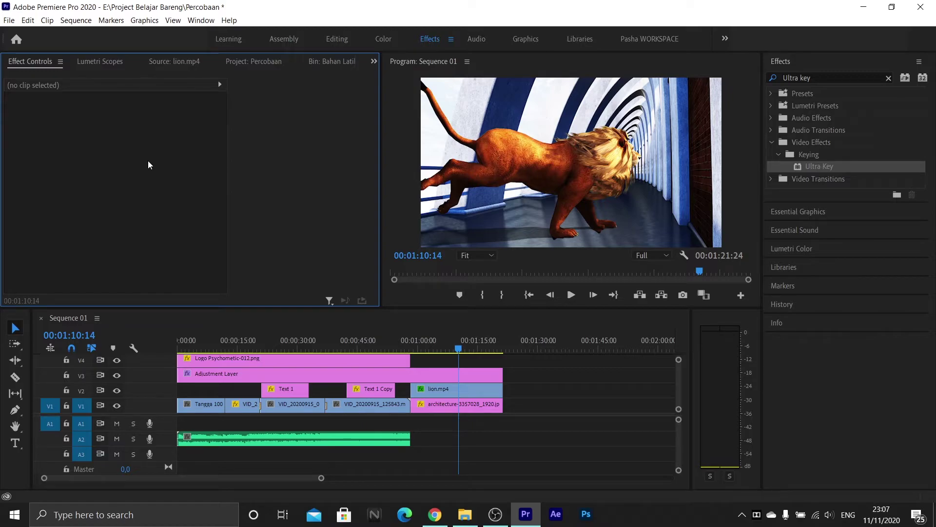
key(ctrl+s)
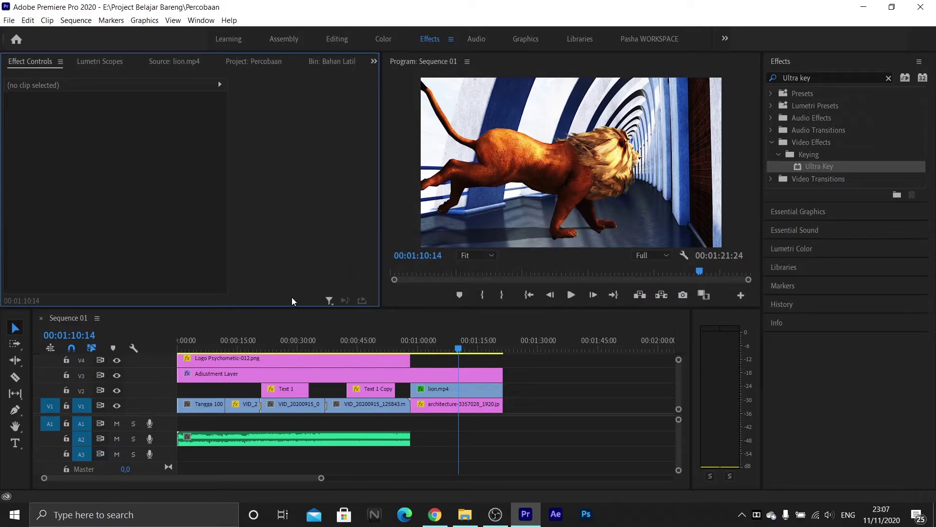
Play back the waterfall section of the sequence from just before the AIR TERJUN title.
click(368, 340)
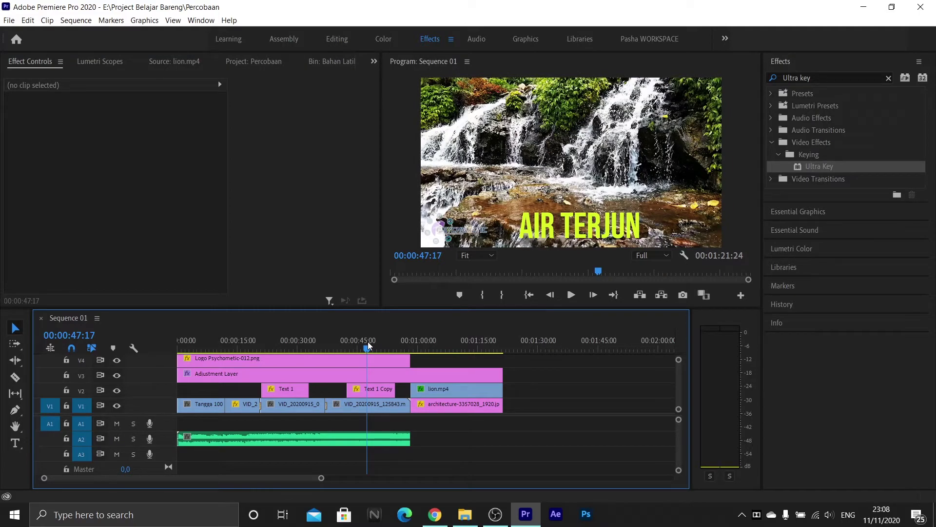
drag(368, 342, 343, 347)
key(space)
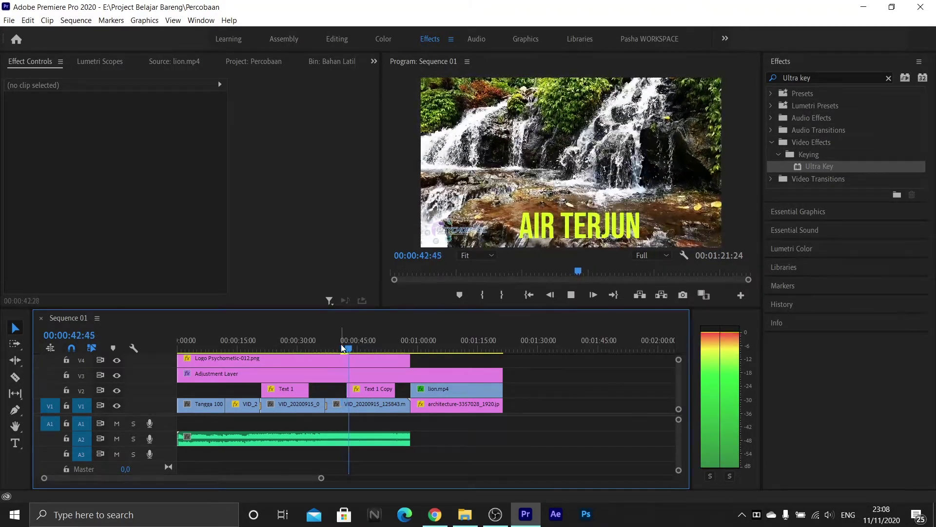
key(space)
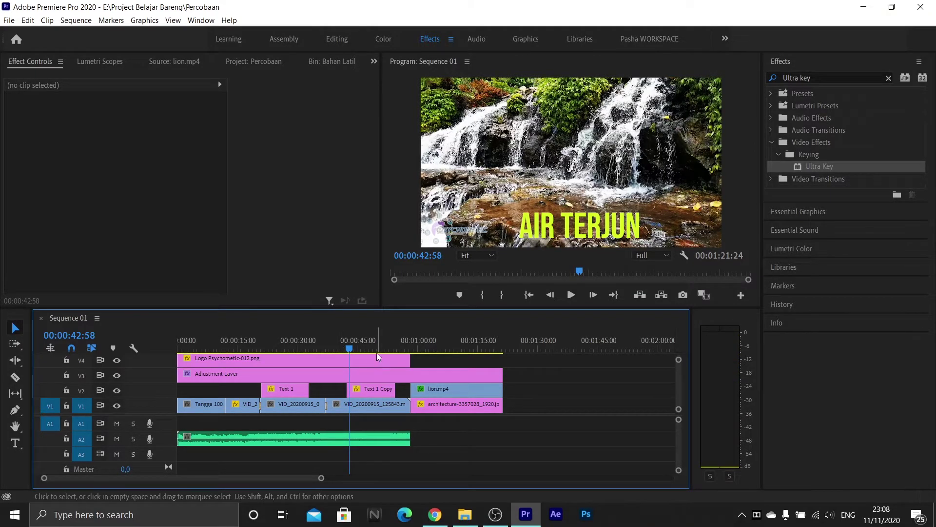
Add a first Position keyframe to the Text 1 Copy 01 title at 00:00:42:39, near the clip's start.
click(378, 391)
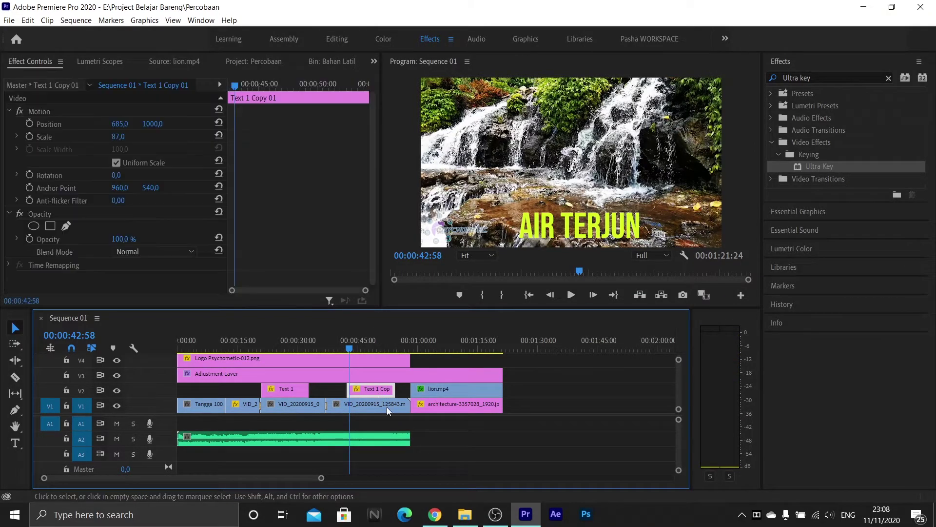
key(shift+1)
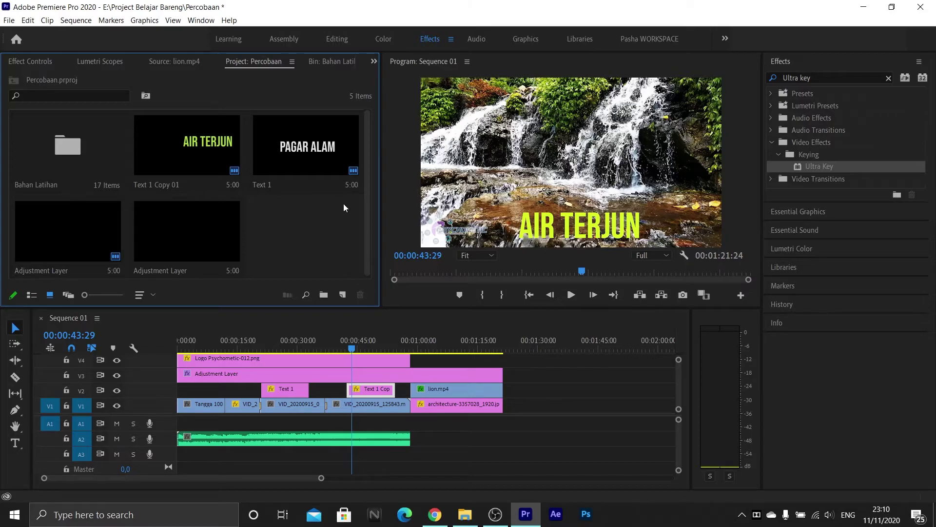
click(378, 392)
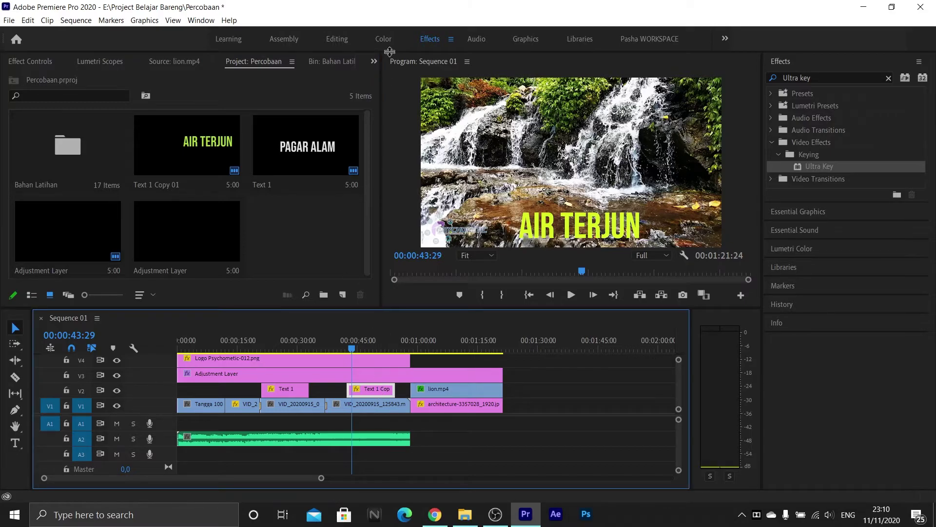
click(374, 62)
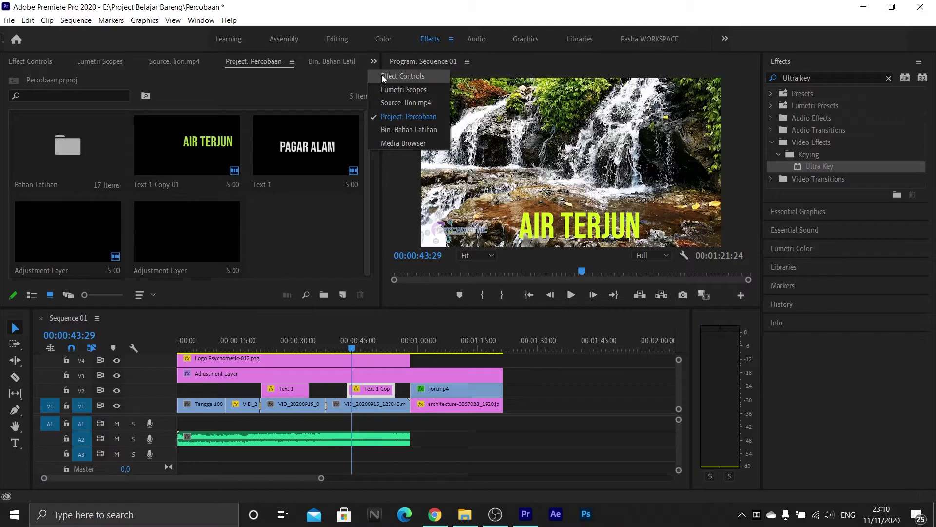
click(384, 76)
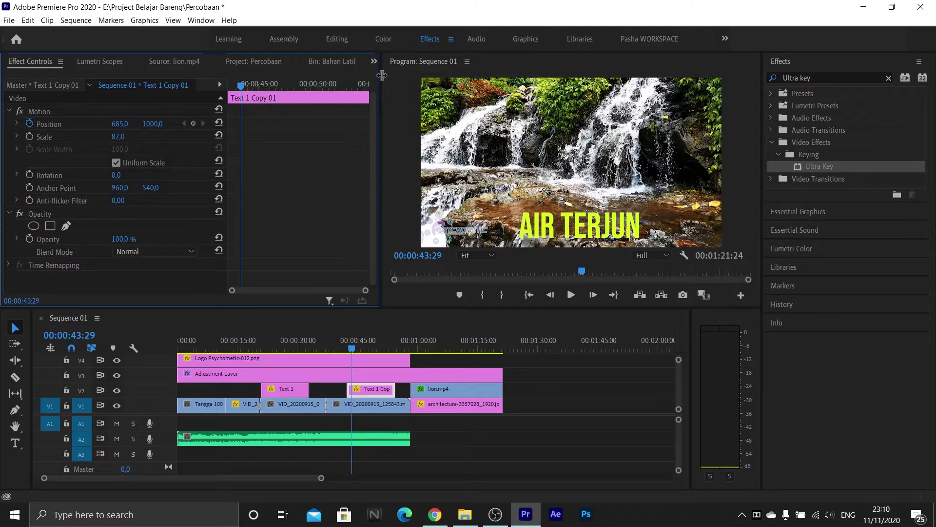
click(239, 87)
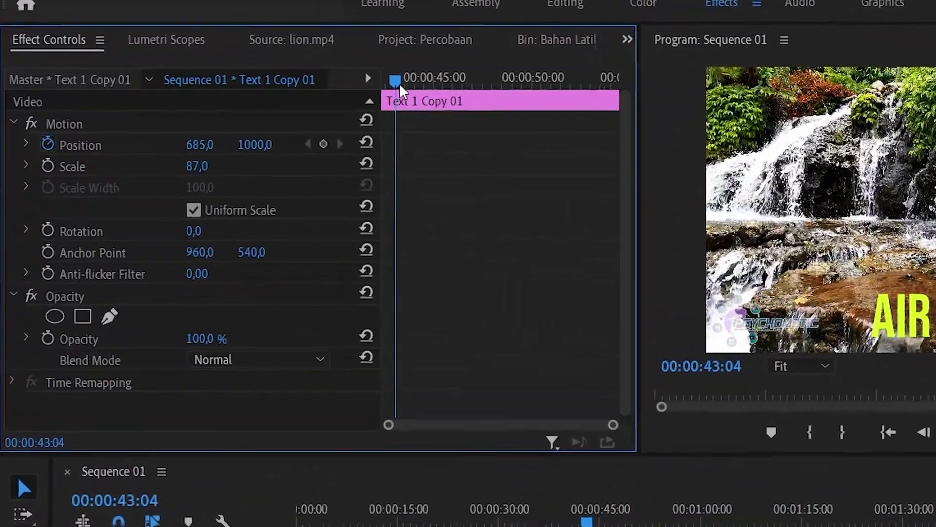
drag(400, 84, 393, 84)
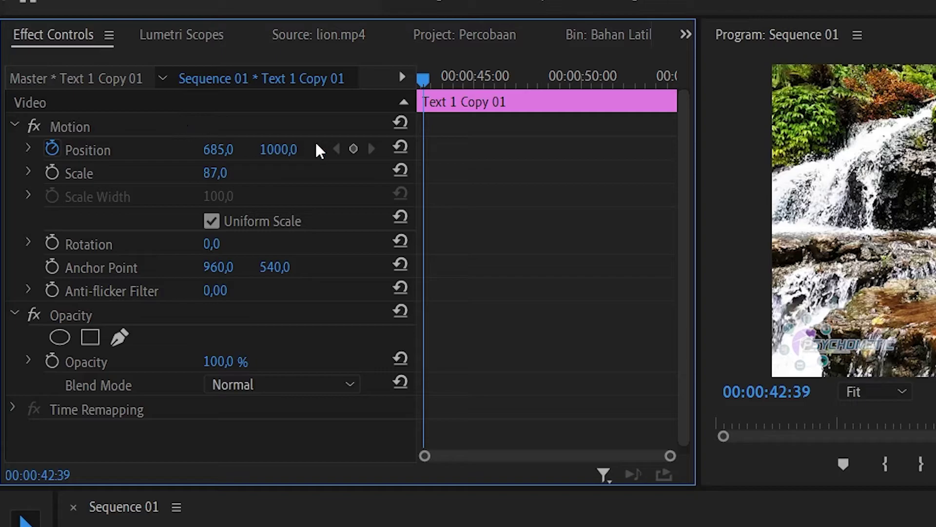
click(53, 148)
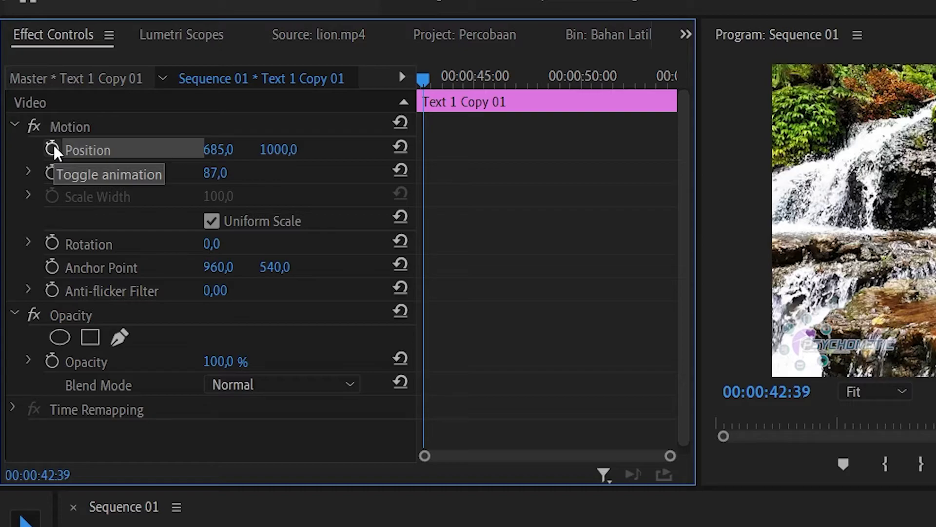
click(52, 149)
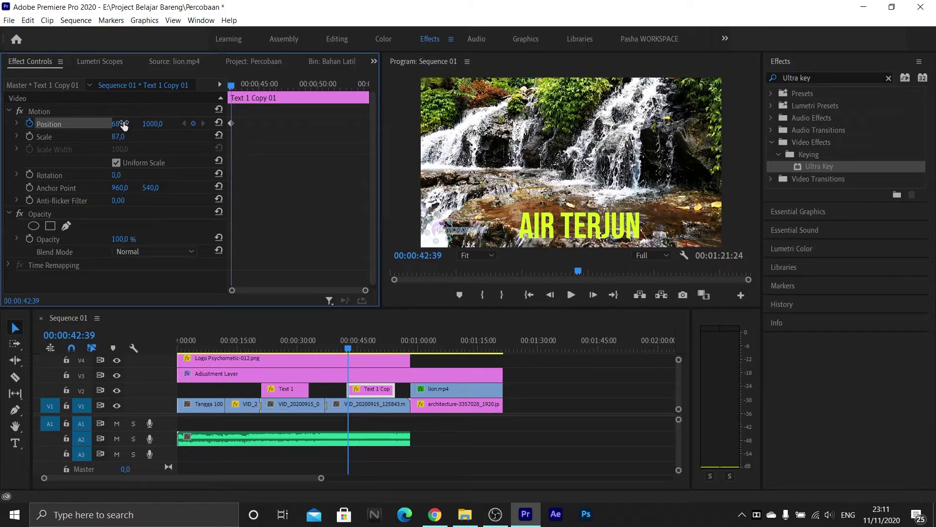
Set the horizontal Position of the AIR TERJUN title to -755 at the first keyframe, out of the frame.
drag(123, 124, 1, 125)
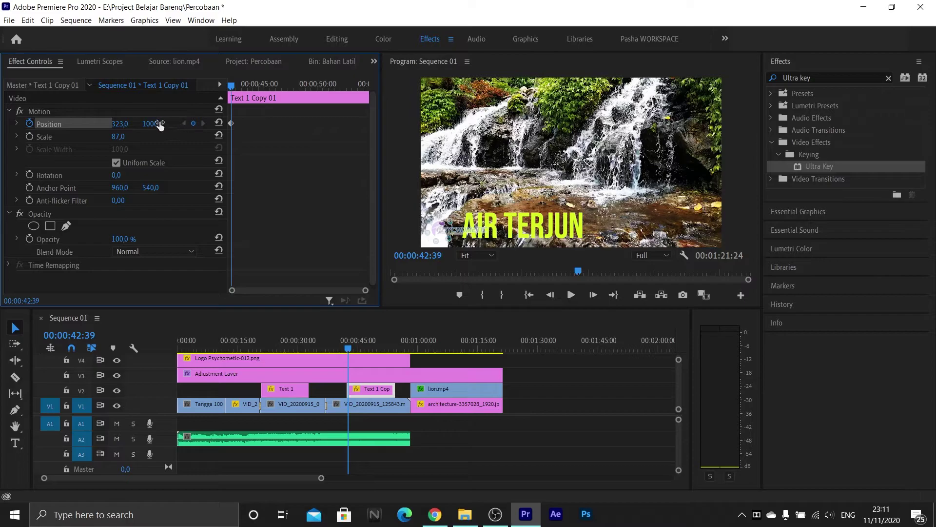
drag(122, 125, 19, 125)
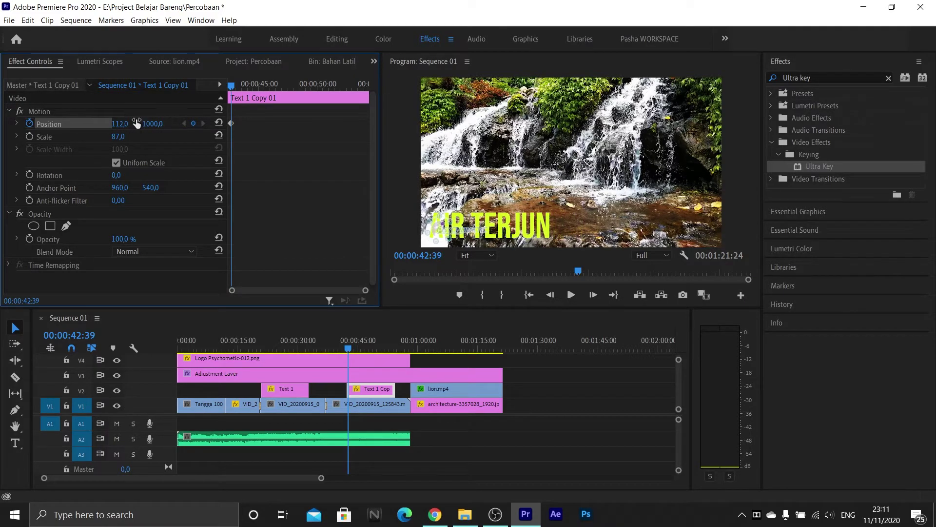
drag(122, 124, 24, 124)
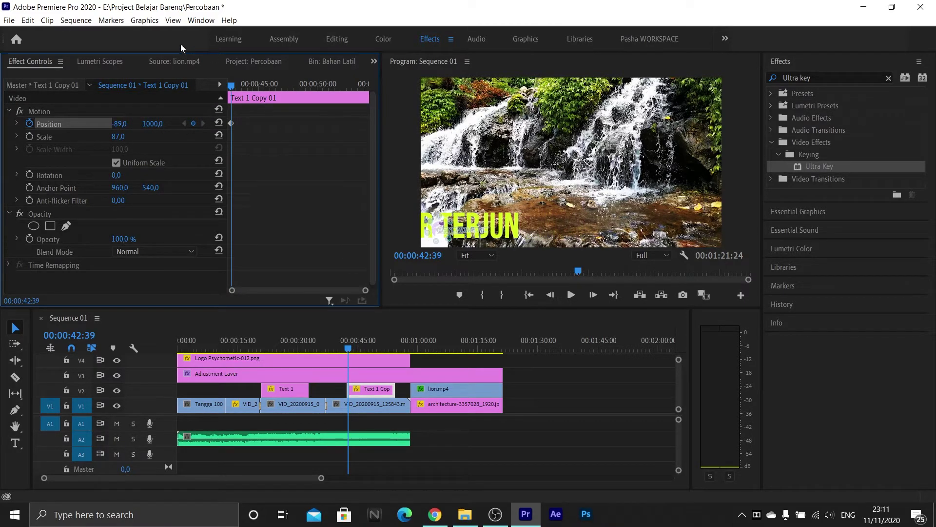
drag(122, 124, 180, 125)
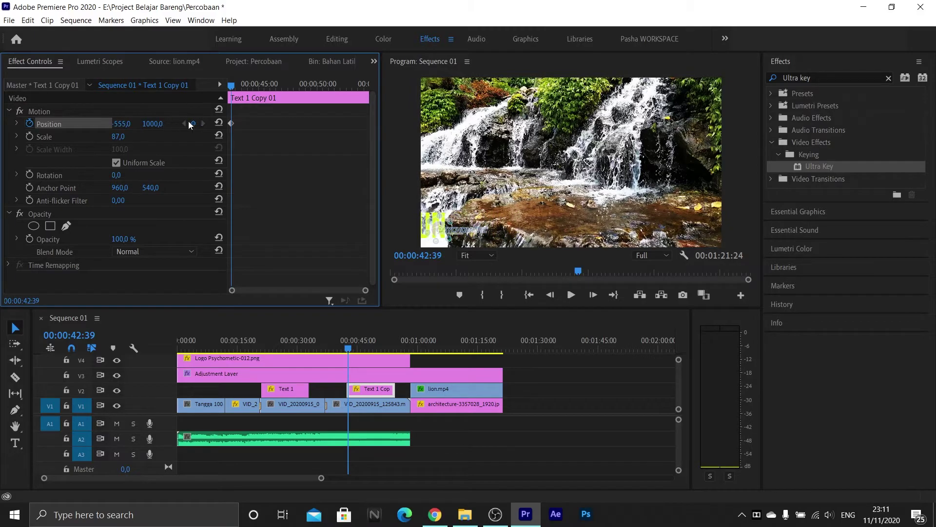
mouse_move(122, 124)
mouse_down()
mouse_move(59, 124)
mouse_move(133, 125)
mouse_up()
Add a second Position keyframe at 00:00:44:46 with the AIR TERJUN title's horizontal value set to 685.
drag(232, 87, 256, 98)
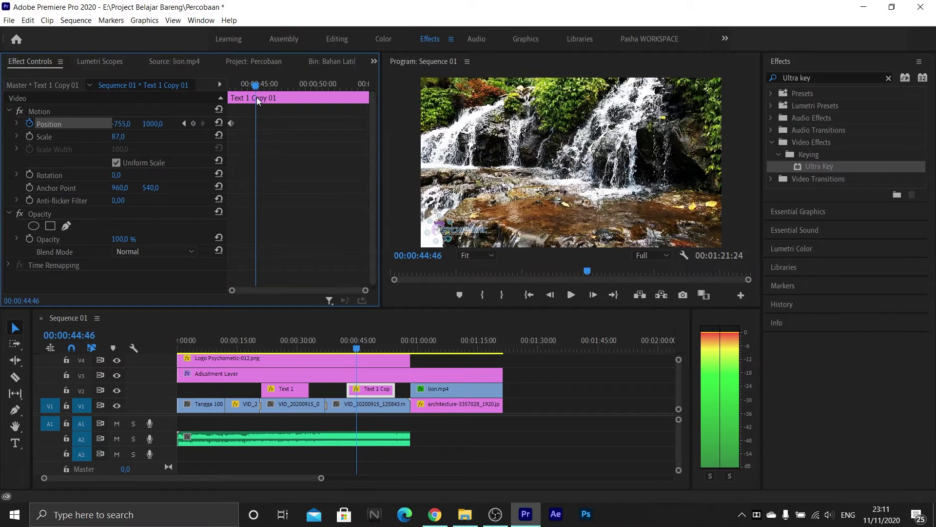
click(120, 123)
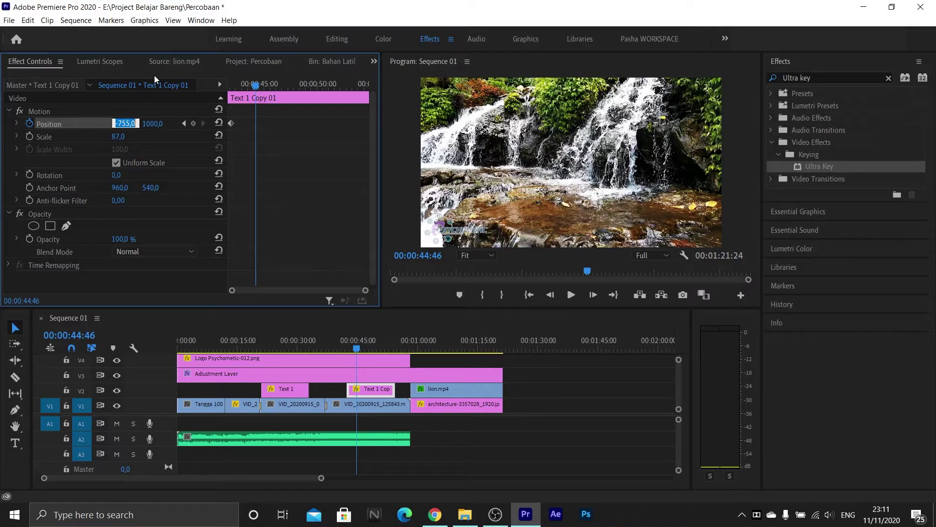
key(BackSpace)
text(685)
key(Return)
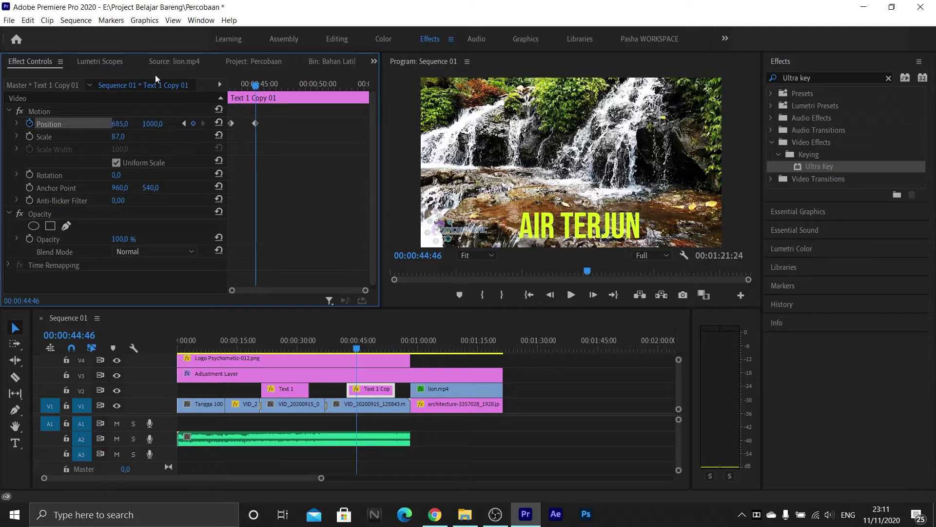
Play back the AIR TERJUN title's slide-in animation from the start of its clip.
click(347, 348)
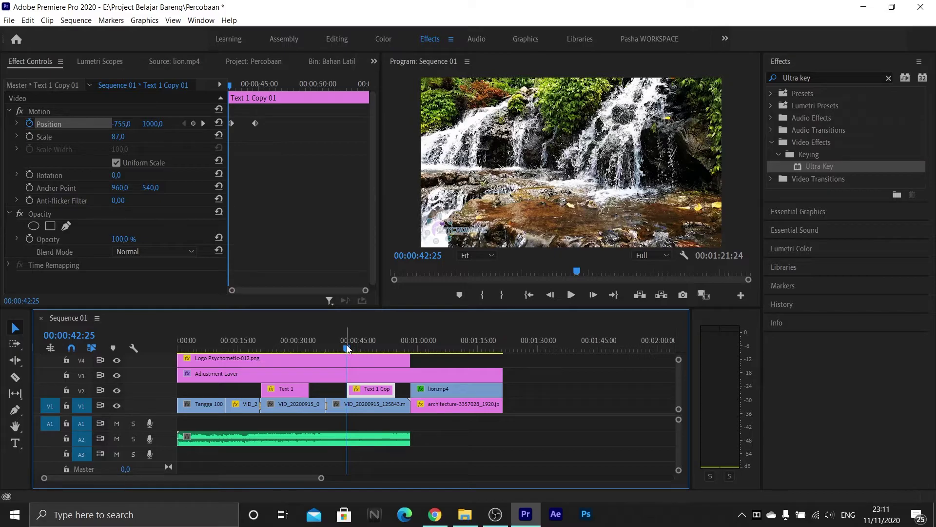
key(space)
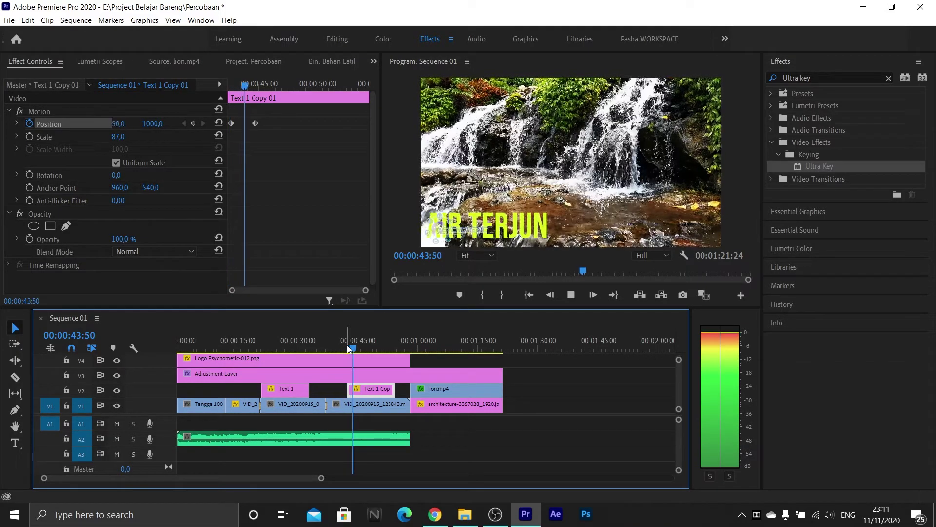
key(space)
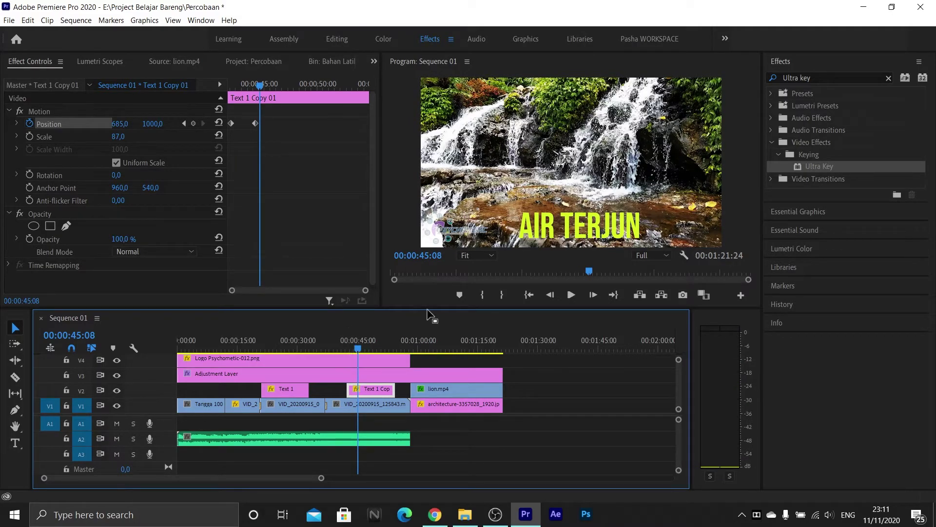
Add a first Scale keyframe to the PAGAR ALAM title at 00:00:21:25, near the clip's start, with the value 0.
click(278, 340)
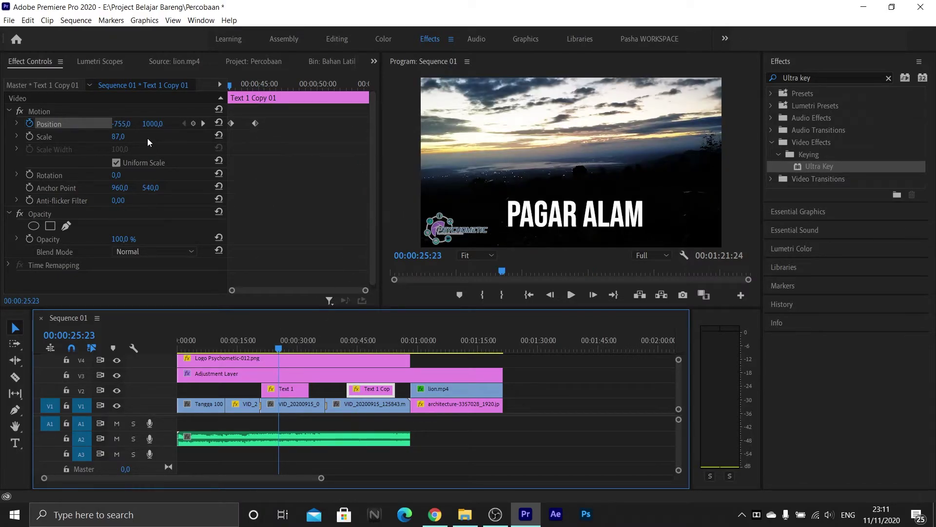
click(284, 390)
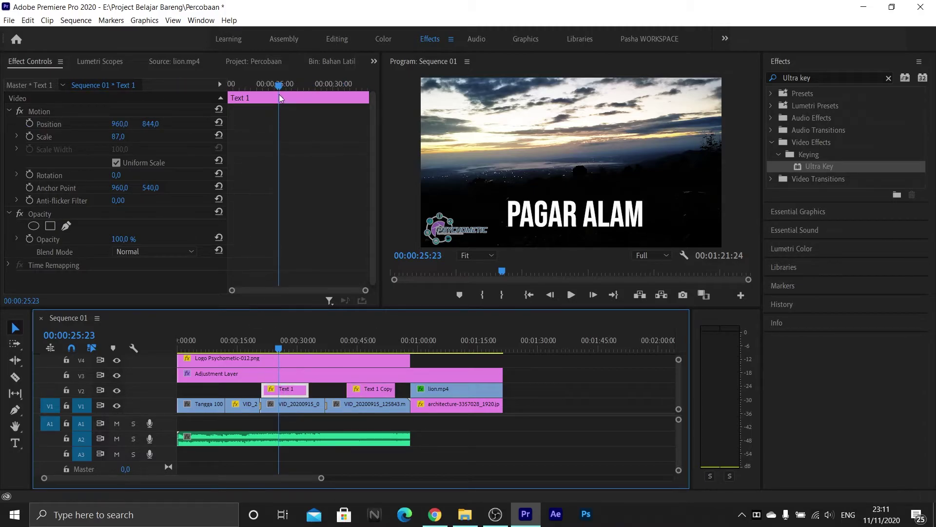
click(38, 137)
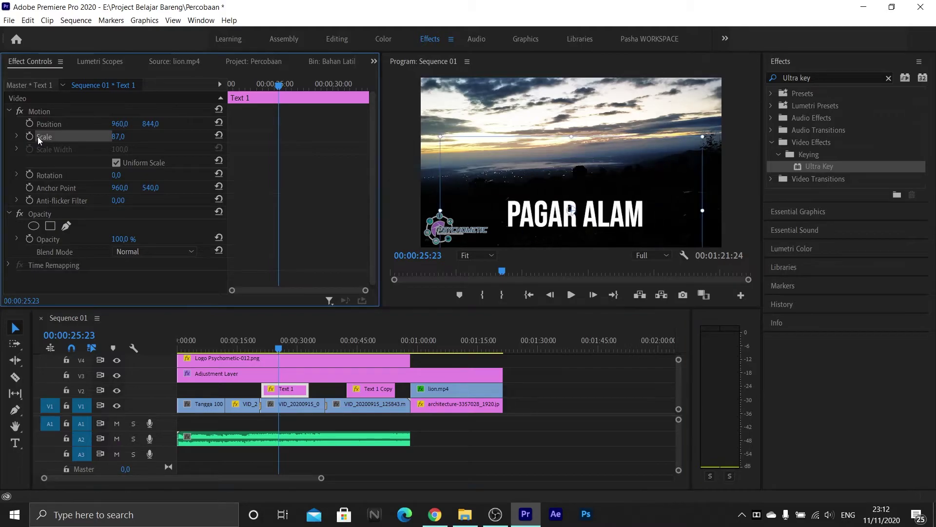
drag(279, 89, 234, 98)
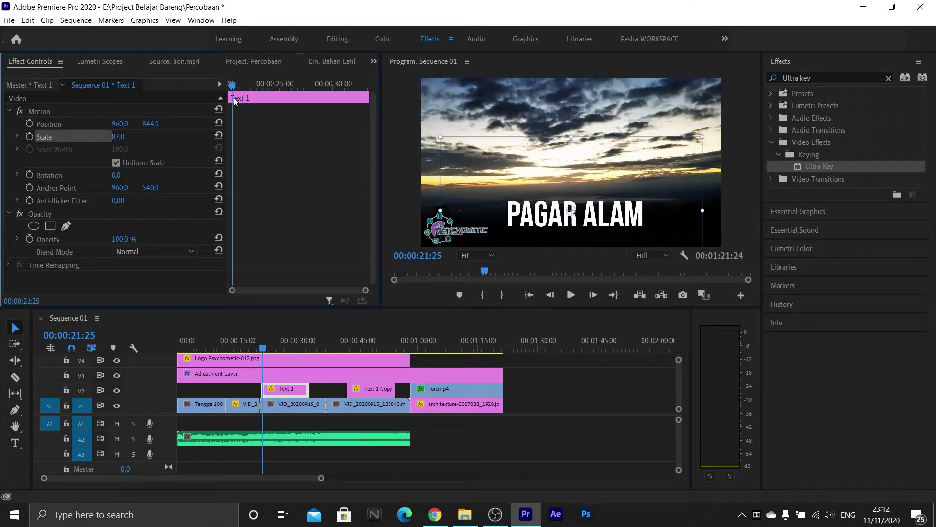
click(29, 137)
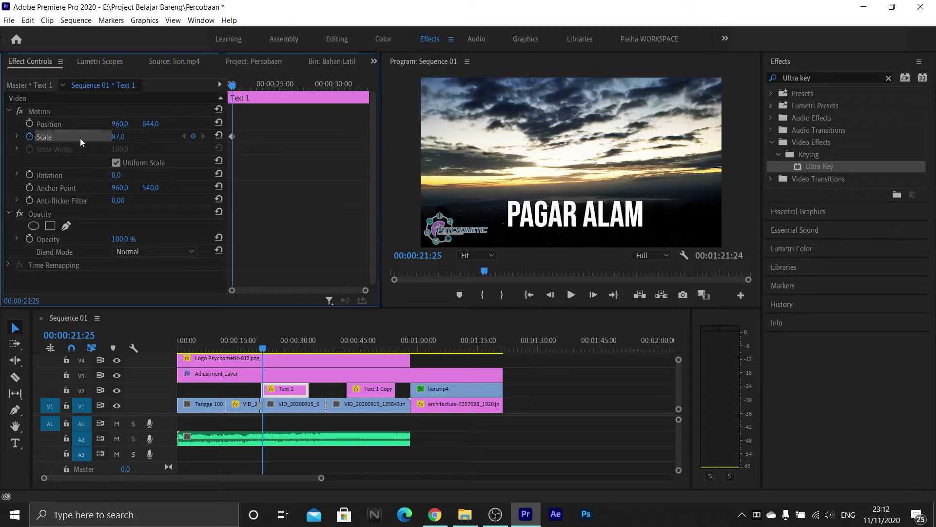
click(118, 138)
text(0)
key(Return)
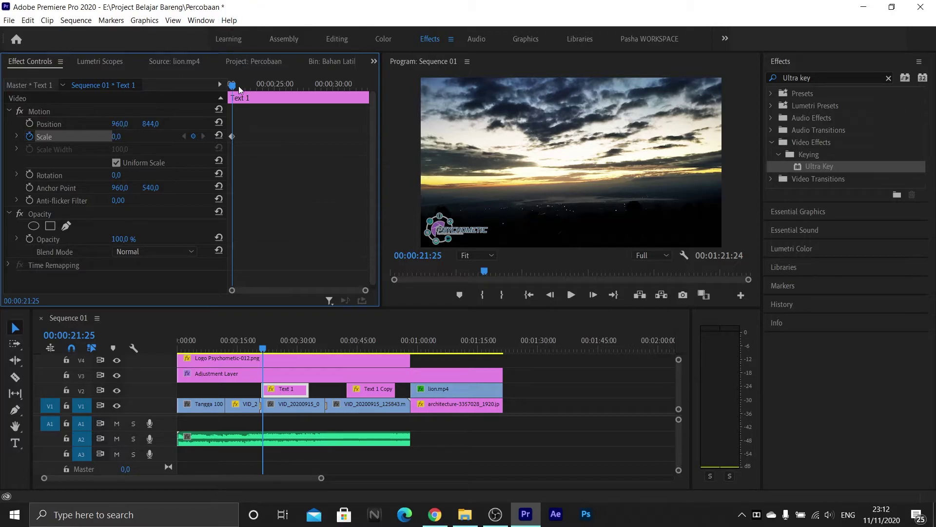
Add a second Scale keyframe to the PAGAR ALAM title at 00:00:23:17 with the value 87.
drag(233, 86, 256, 88)
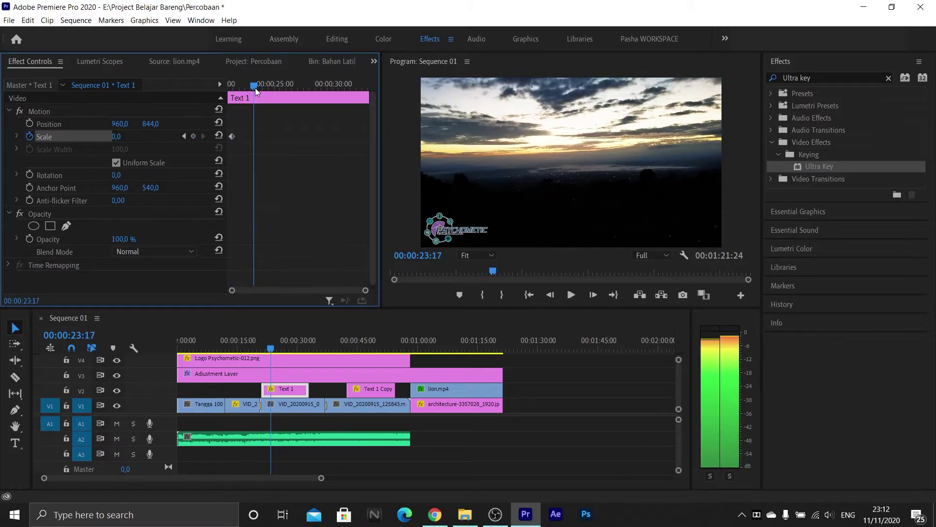
click(119, 137)
text(87)
key(Return)
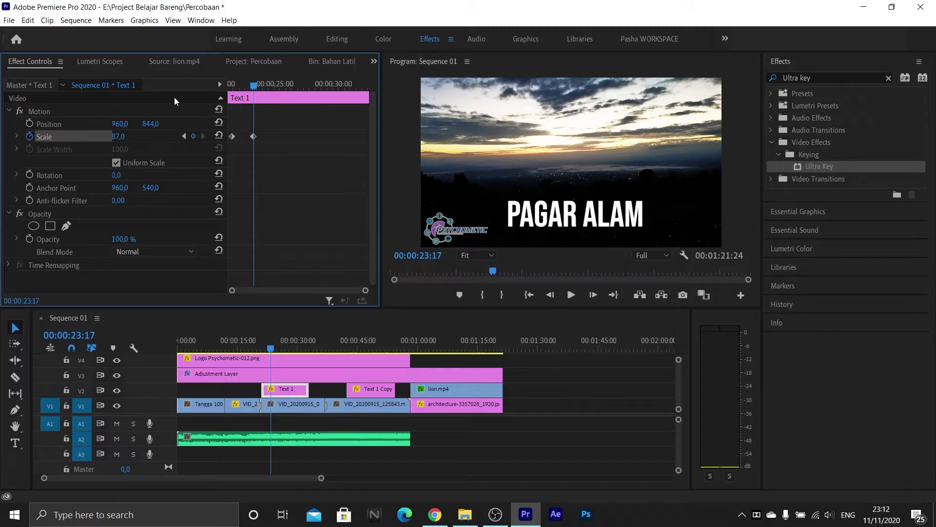
Play back the PAGAR ALAM title's scale-up animation from just before its clip.
click(258, 344)
key(space)
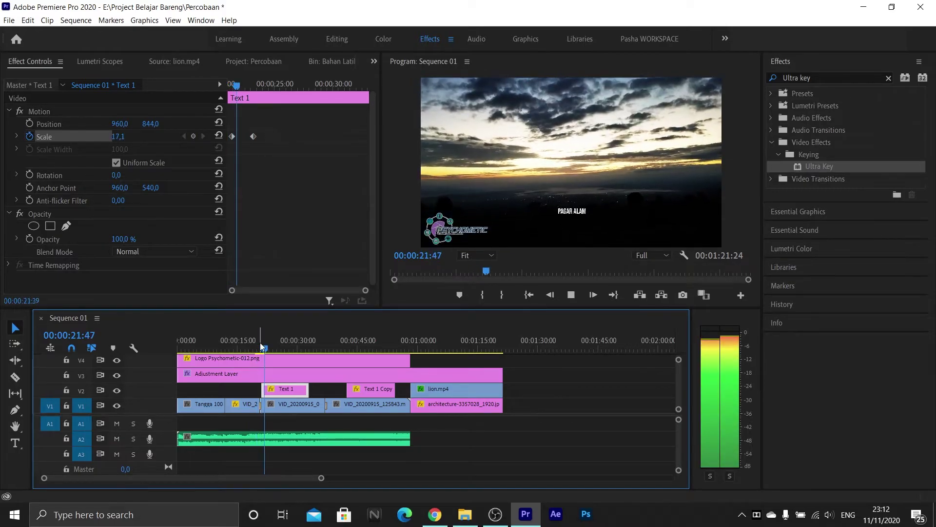
key(space)
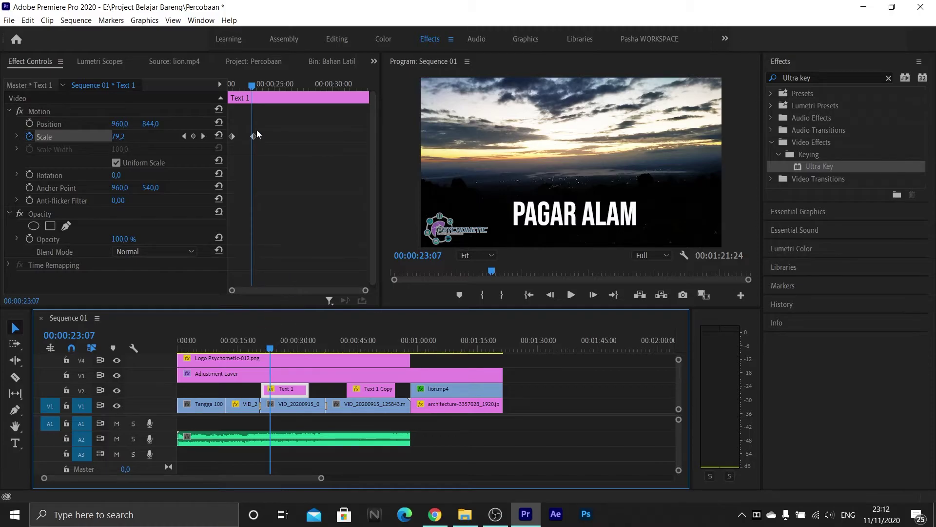
Add a first Rotation keyframe to the PAGAR ALAM title at 00:00:21:28 with the value 90°.
drag(252, 89, 233, 97)
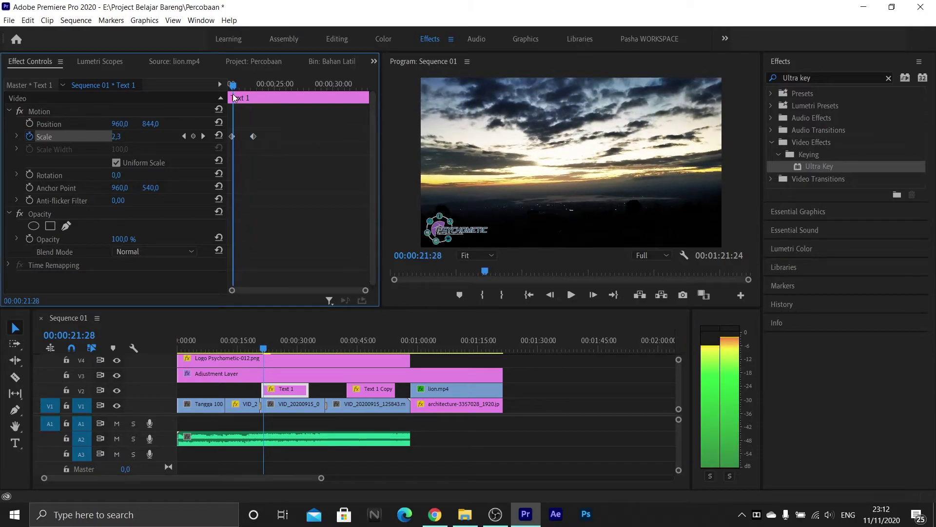
click(32, 175)
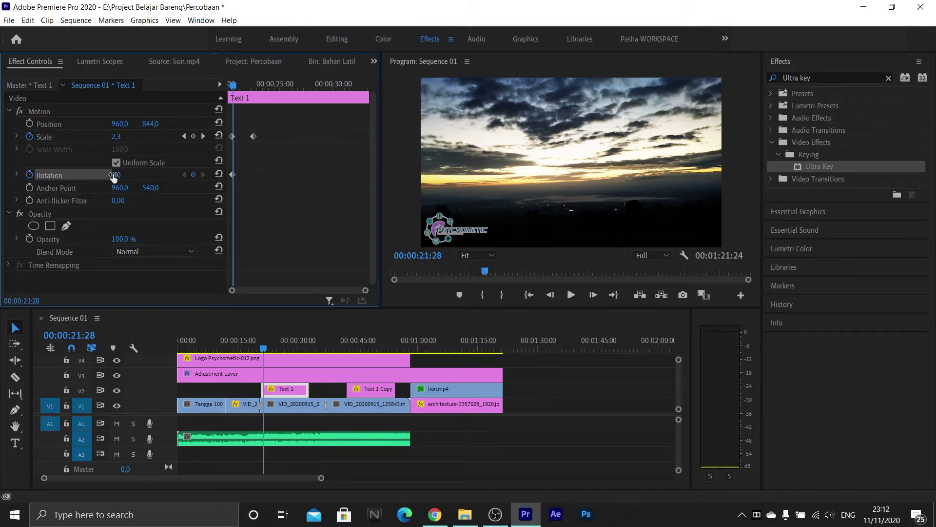
click(115, 175)
text(90)
key(Return)
Add a second Rotation keyframe to the PAGAR ALAM title at 00:00:23:42 with the value 0°.
drag(232, 85, 253, 92)
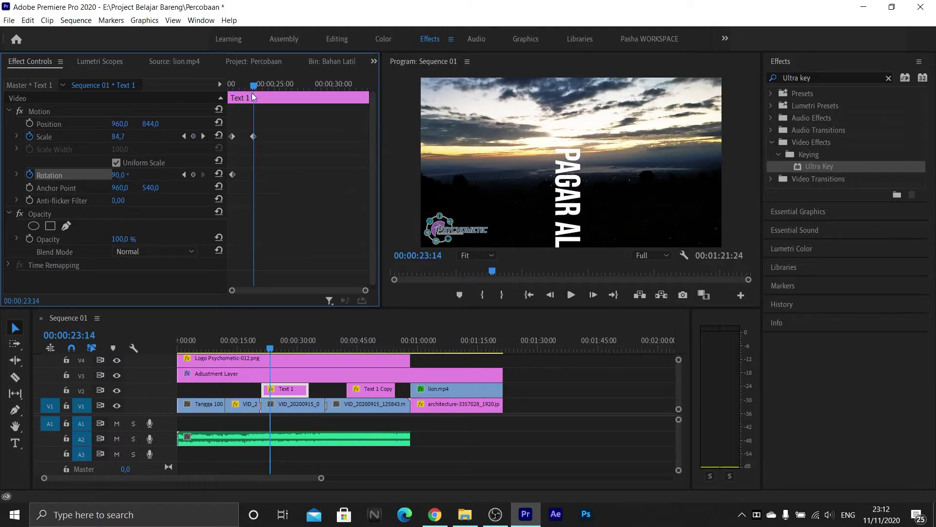
drag(253, 84, 260, 86)
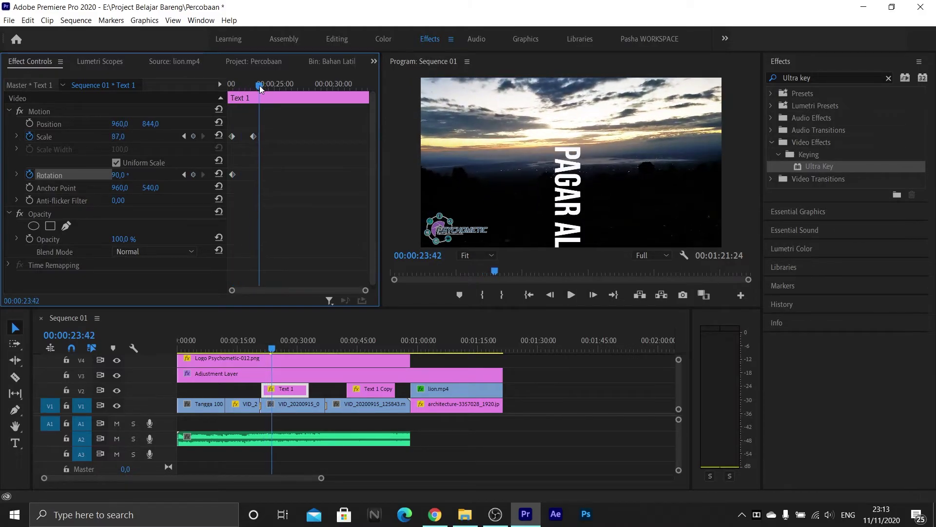
click(118, 175)
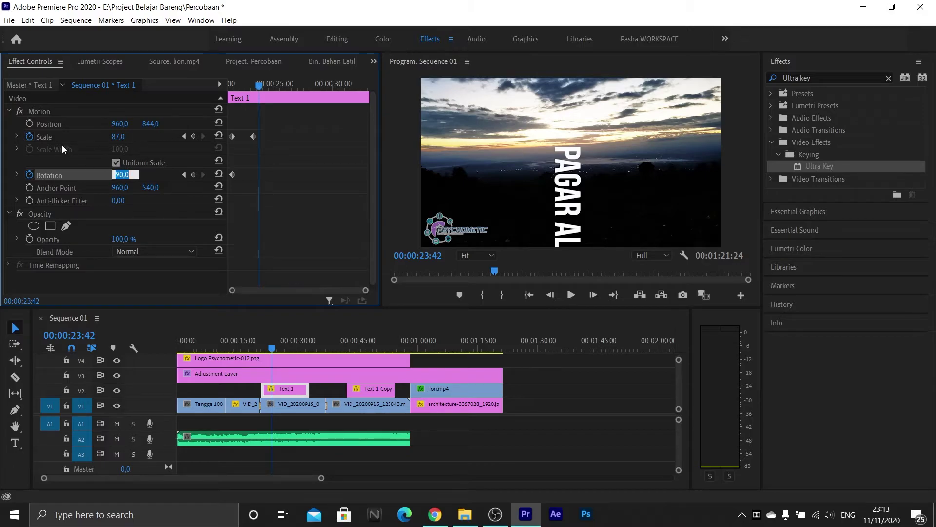
key(BackSpace)
text(0)
key(Return)
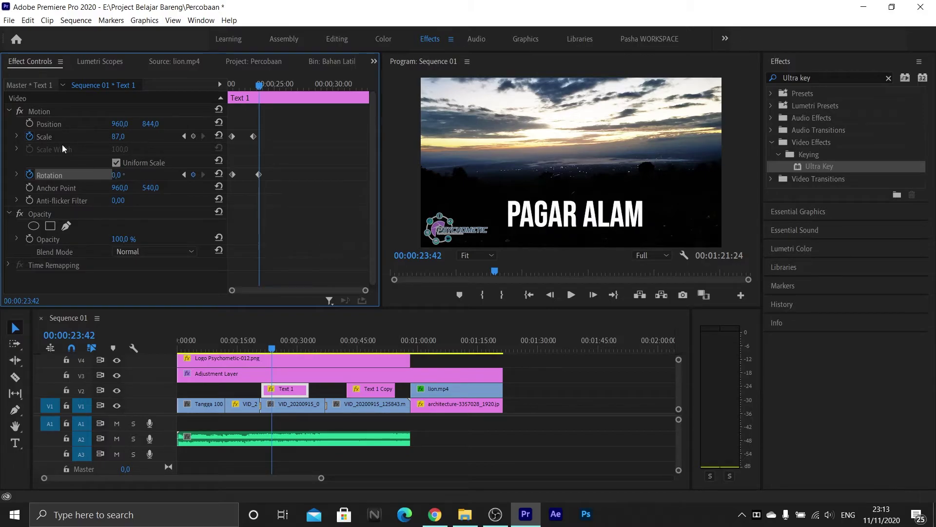
Play back the PAGAR ALAM title's combined scale and rotation animation from the start of its clip.
drag(260, 86, 204, 88)
key(space)
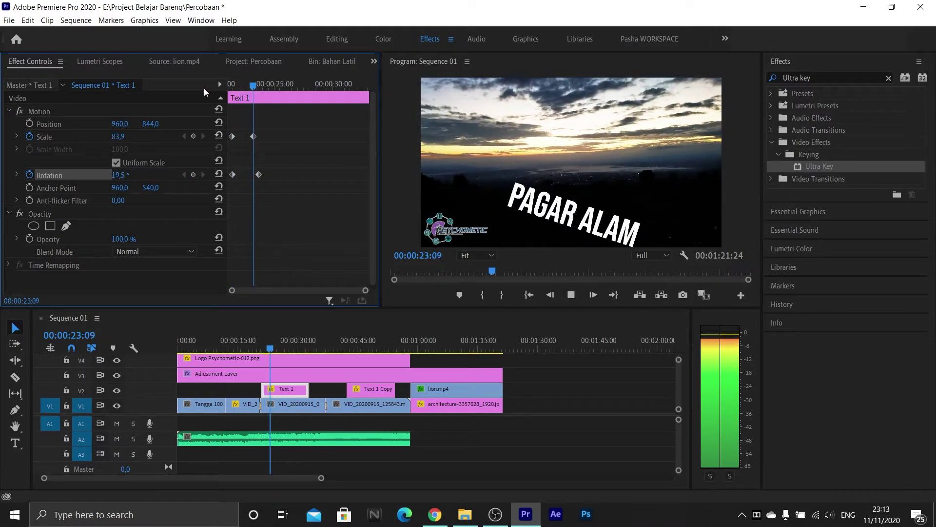
key(space)
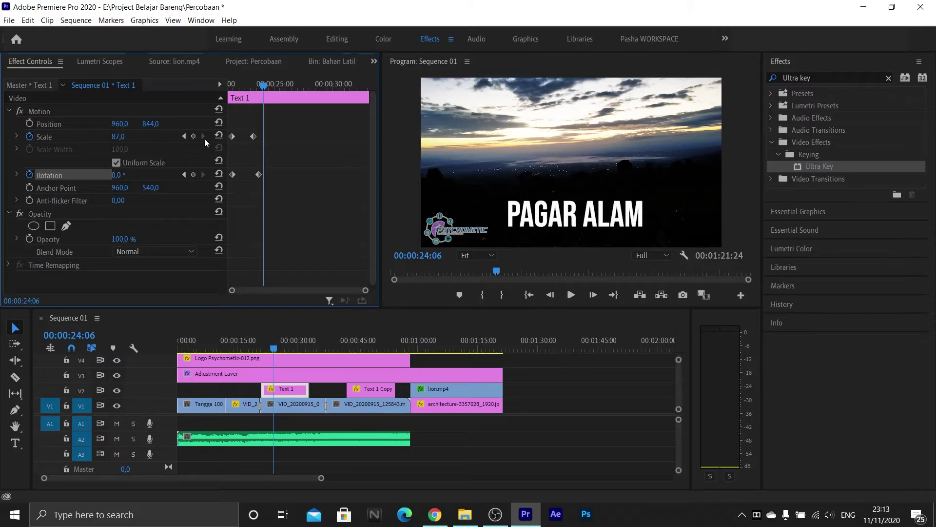
Add a first Opacity keyframe to the PAGAR ALAM title at 00:00:24:22, after the rotation ends, keeping it at 100%.
click(264, 96)
drag(265, 96, 266, 96)
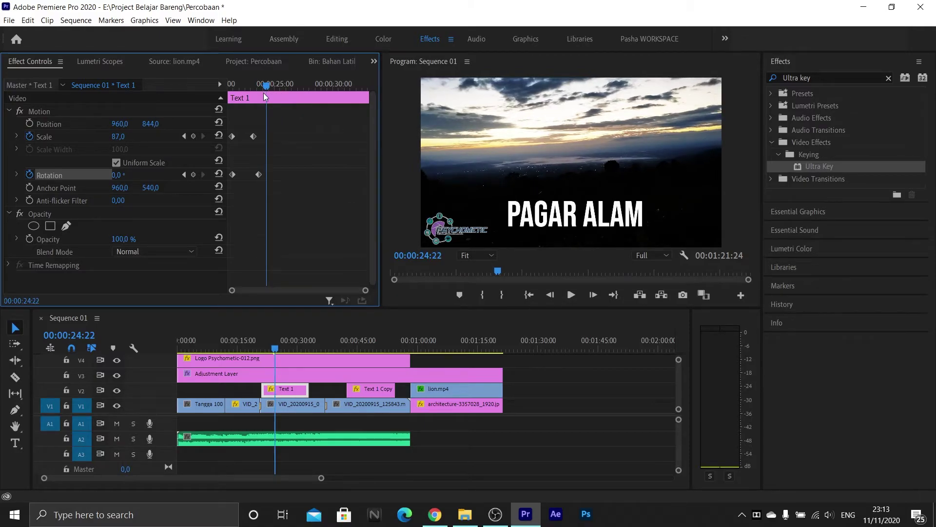
scroll(94, 221, down, 1)
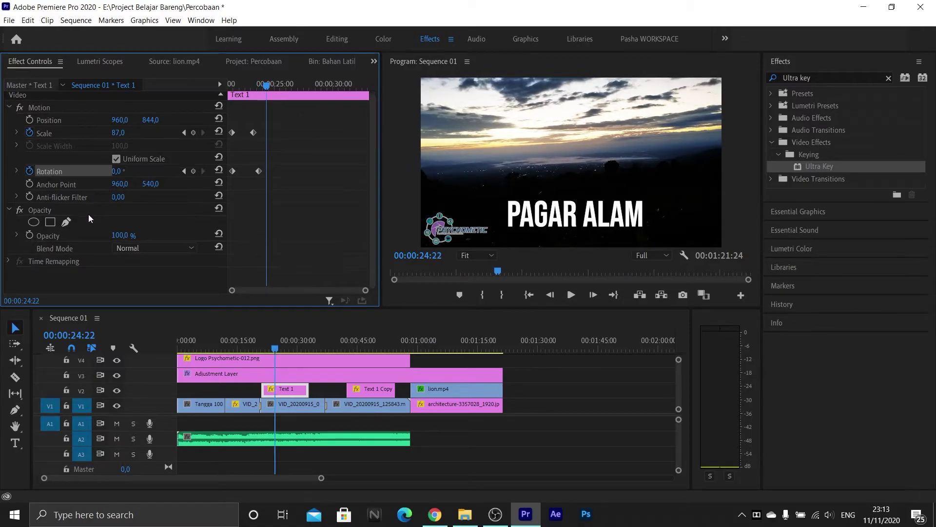
click(30, 236)
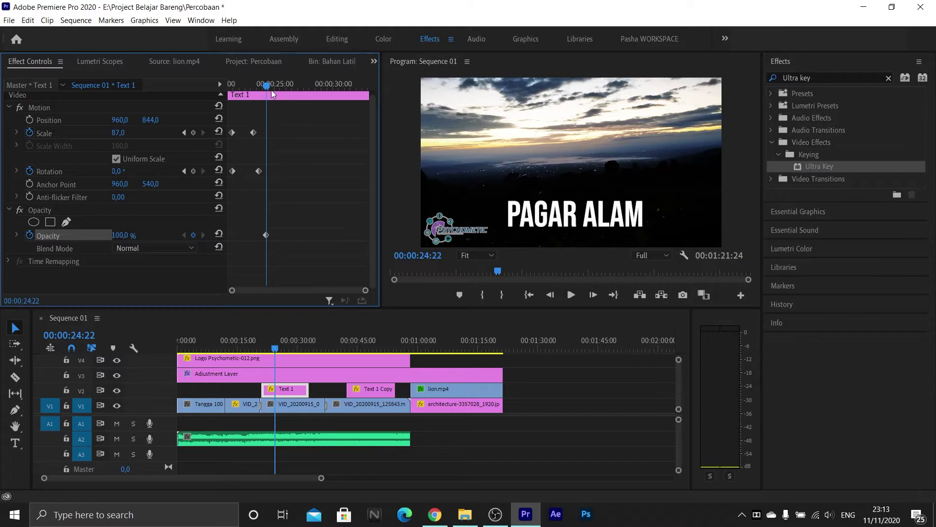
Add a second Opacity keyframe to the PAGAR ALAM title at 00:00:26:46 with the value 0%.
drag(268, 88, 296, 88)
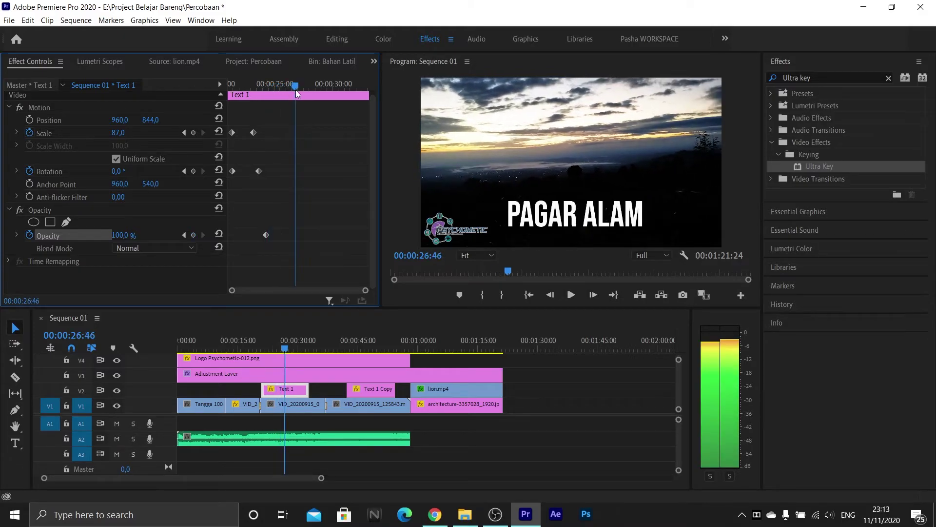
click(121, 235)
key(BackSpace)
key(Return)
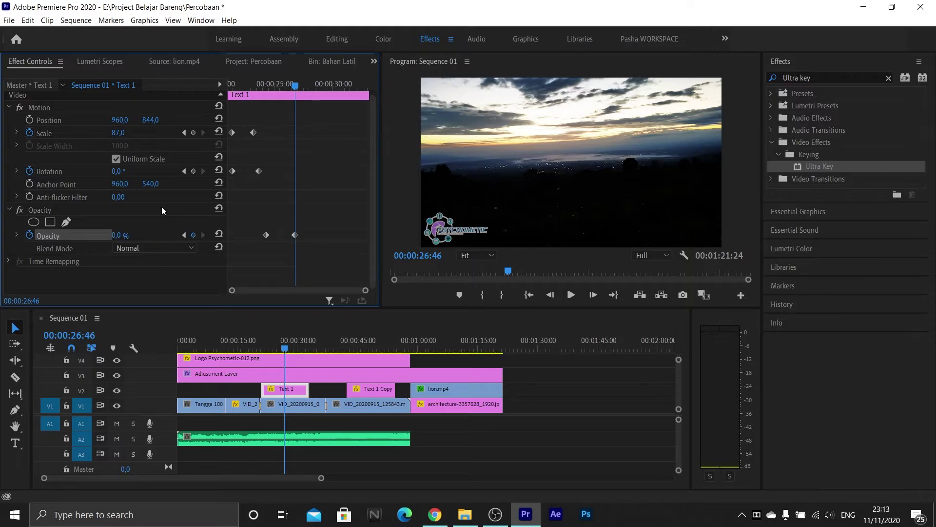
Play back the PAGAR ALAM title's fade-out and save the project.
drag(279, 87, 256, 95)
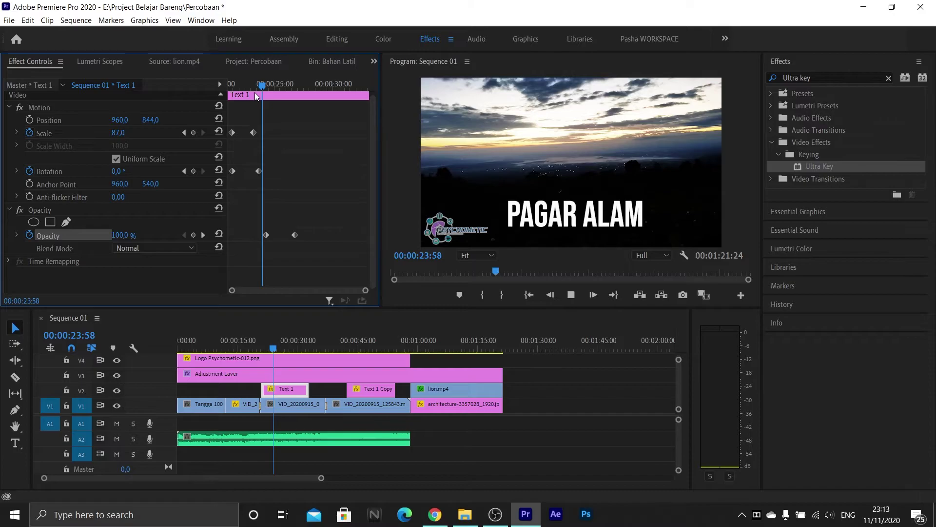
key(space)
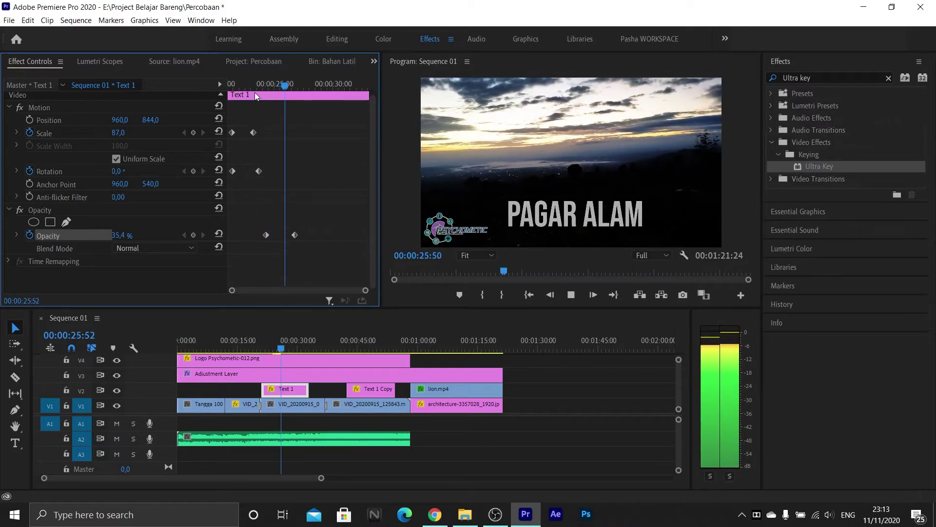
key(space)
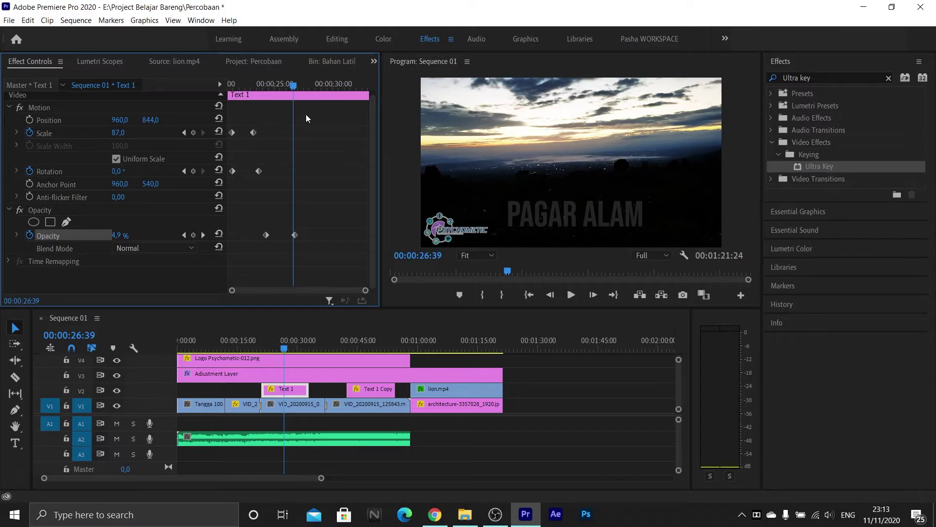
click(295, 236)
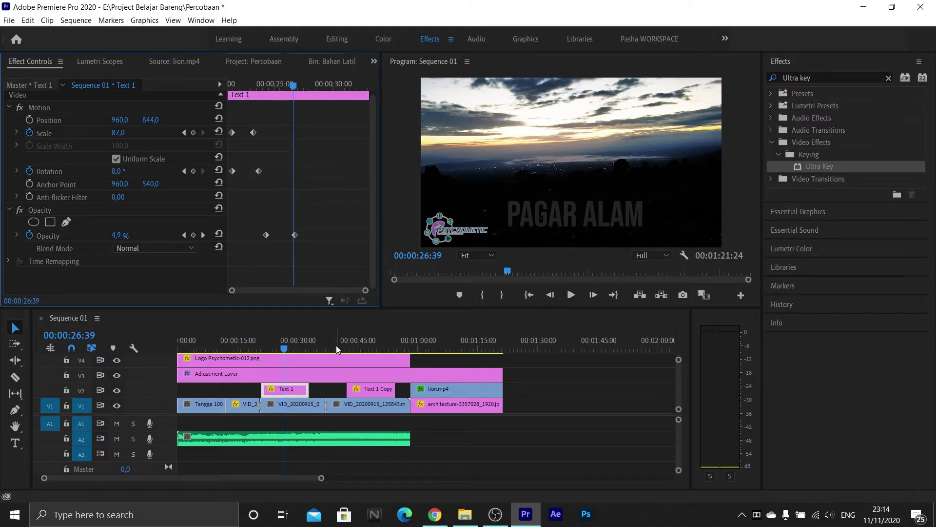
key(ctrl+s)
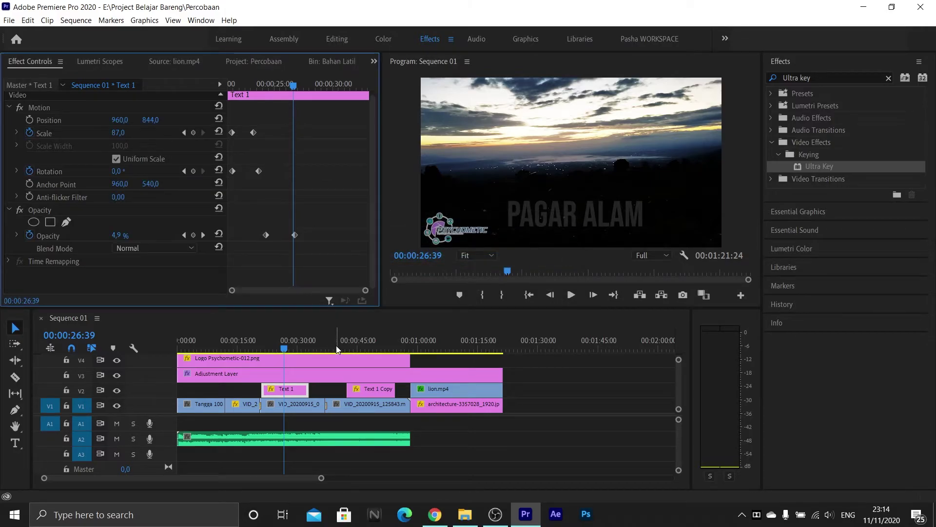
Play back the PAGAR ALAM title's animation from its clip's start and the AIR TERJUN title's slide-in.
click(269, 88)
drag(269, 88, 222, 103)
key(space)
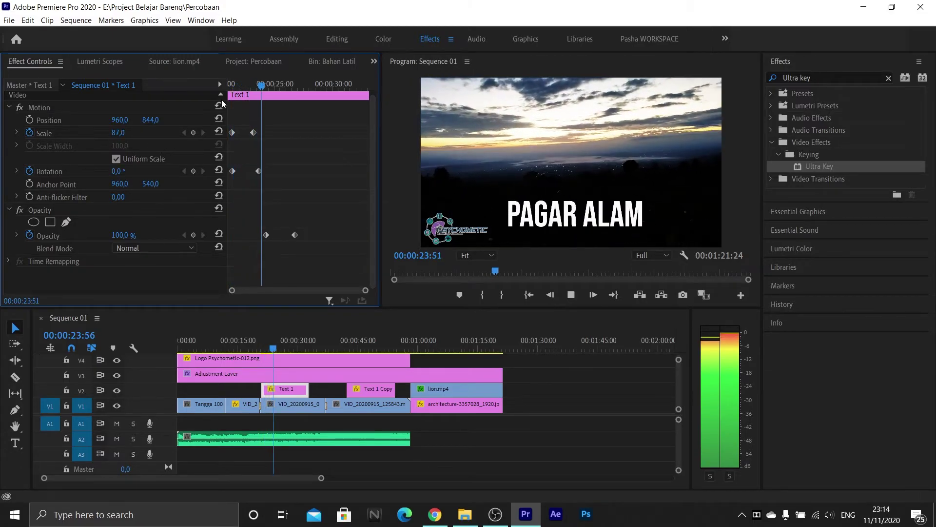
key(space)
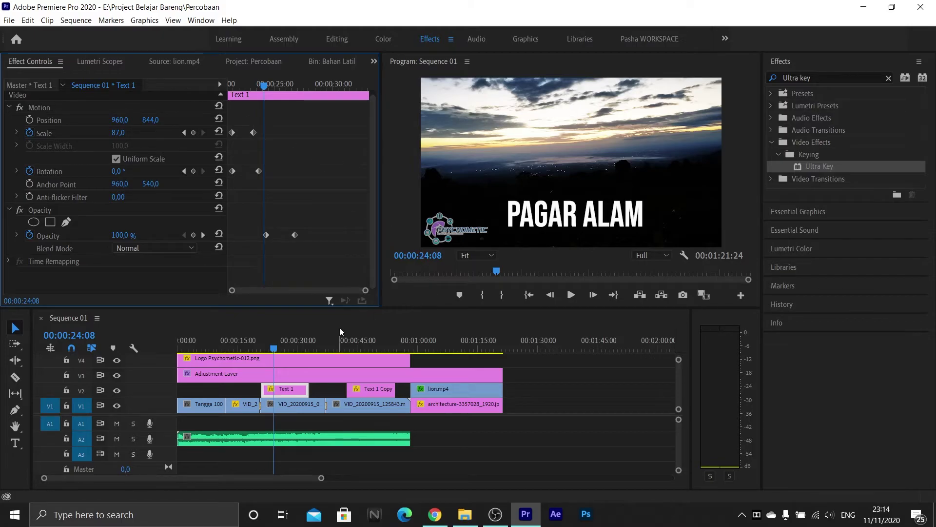
click(349, 348)
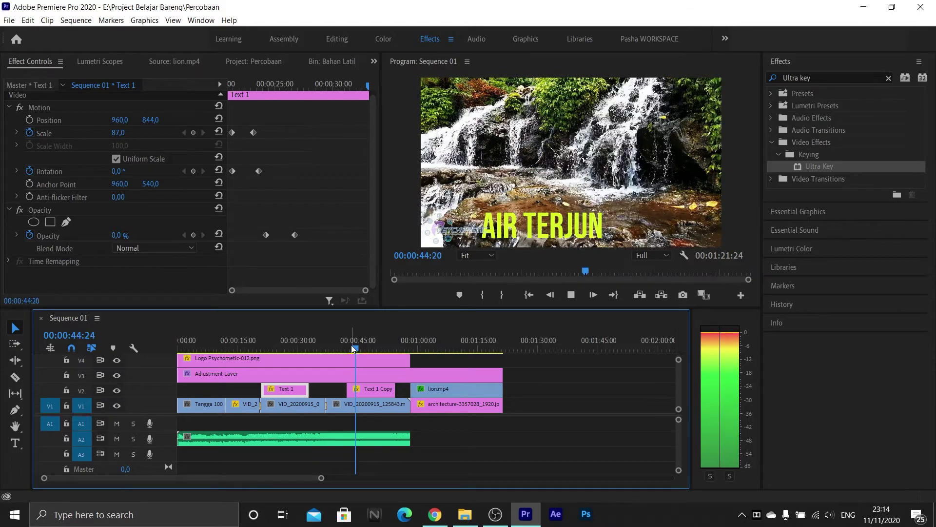
key(space)
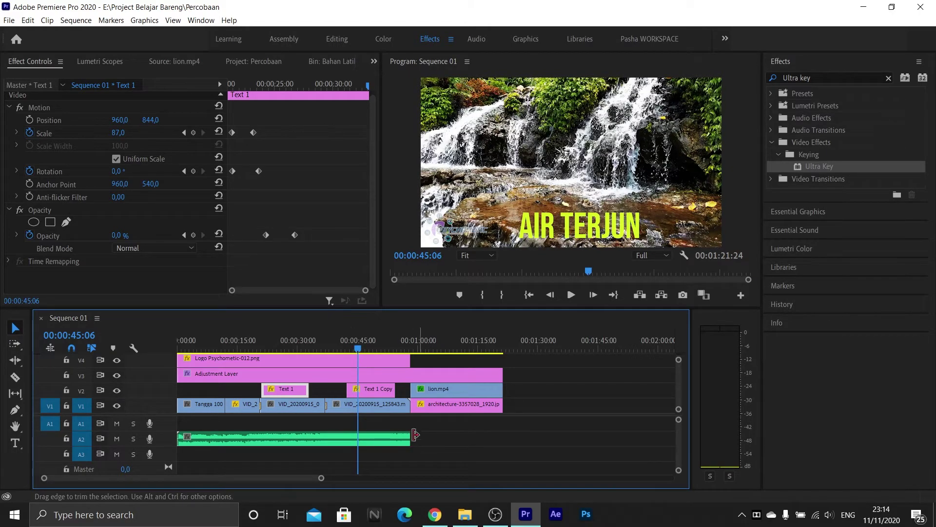
Add a third Position keyframe to the AIR TERJUN title at 00:00:45:14, holding its position at 685, 1000.
click(377, 390)
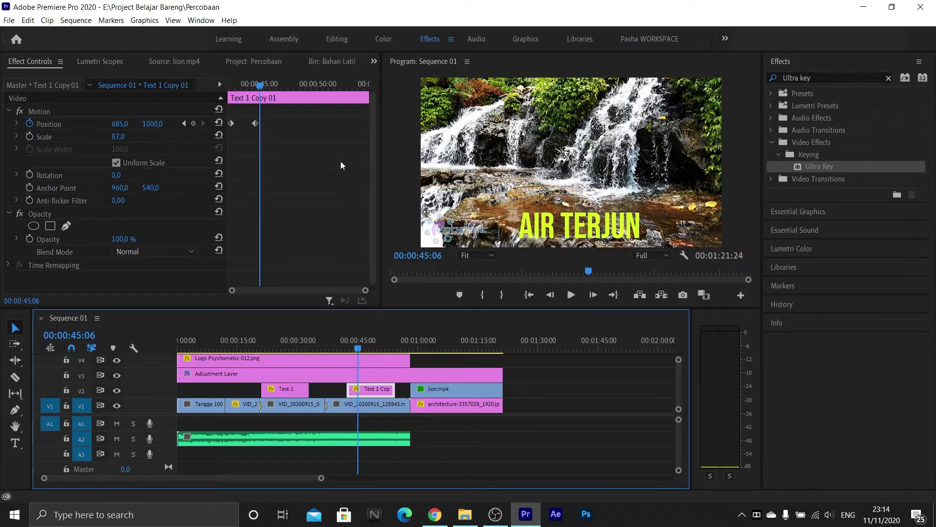
drag(263, 86, 264, 86)
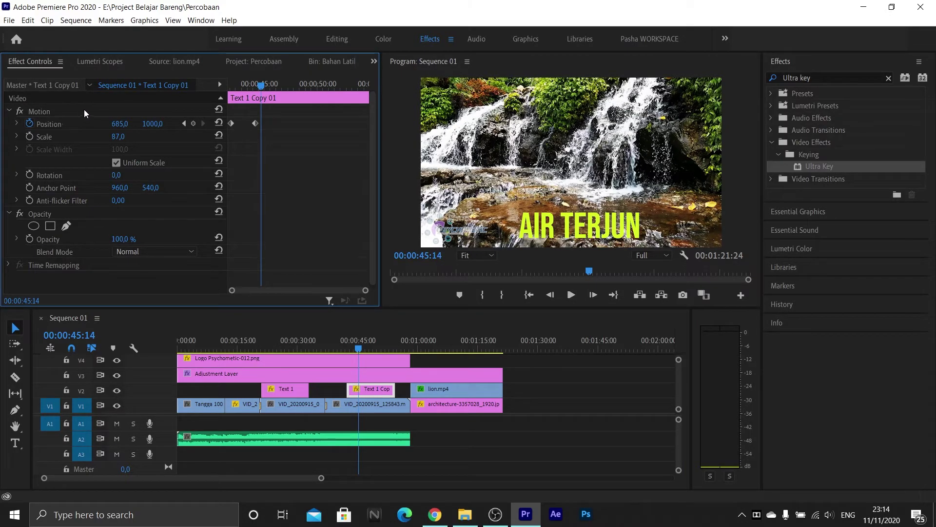
click(193, 124)
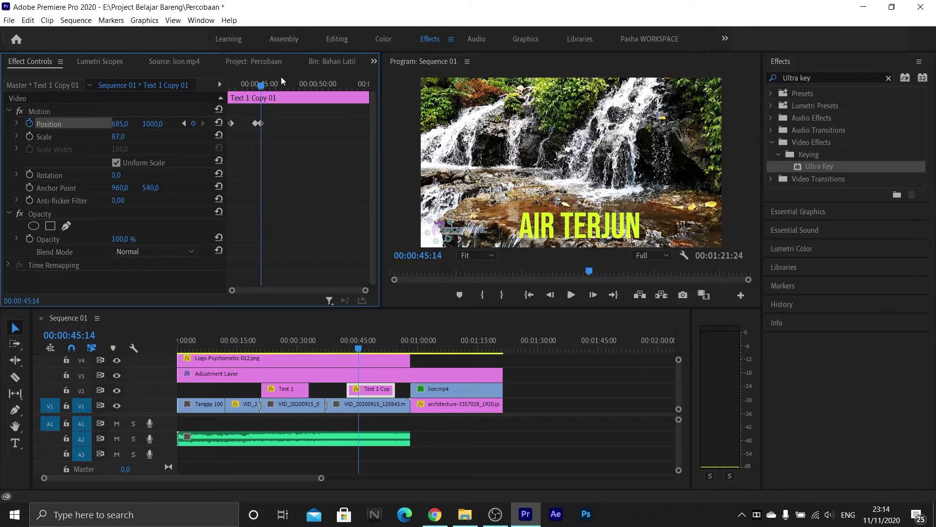
Add a fourth Position keyframe of 2000, 1000 to the AIR TERJUN title and move its third and fourth keyframes forward in time.
key(space)
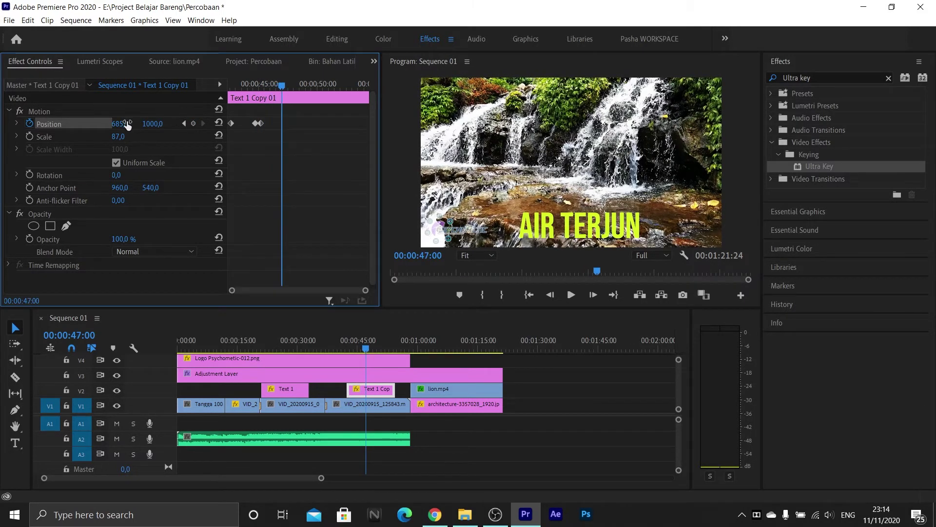
drag(120, 124, 761, 124)
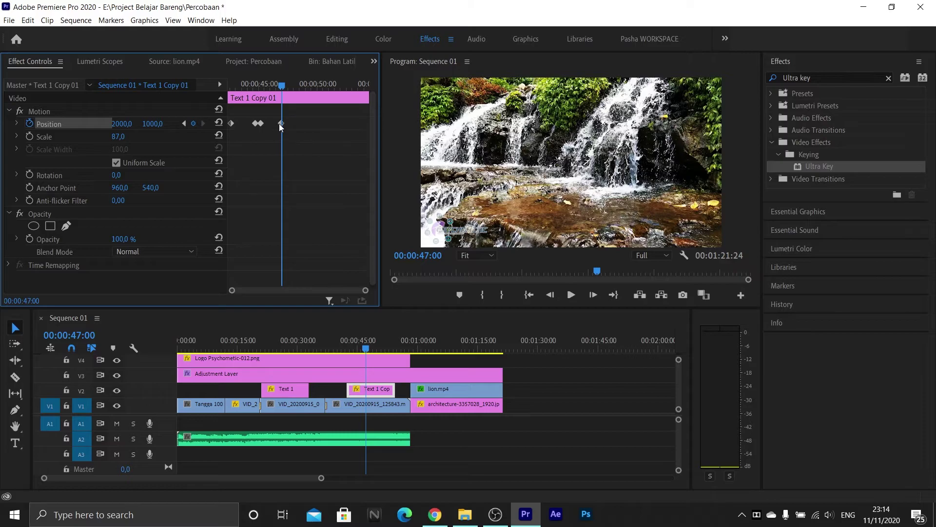
mouse_move(282, 125)
mouse_down()
mouse_move(291, 126)
mouse_move(265, 123)
mouse_up()
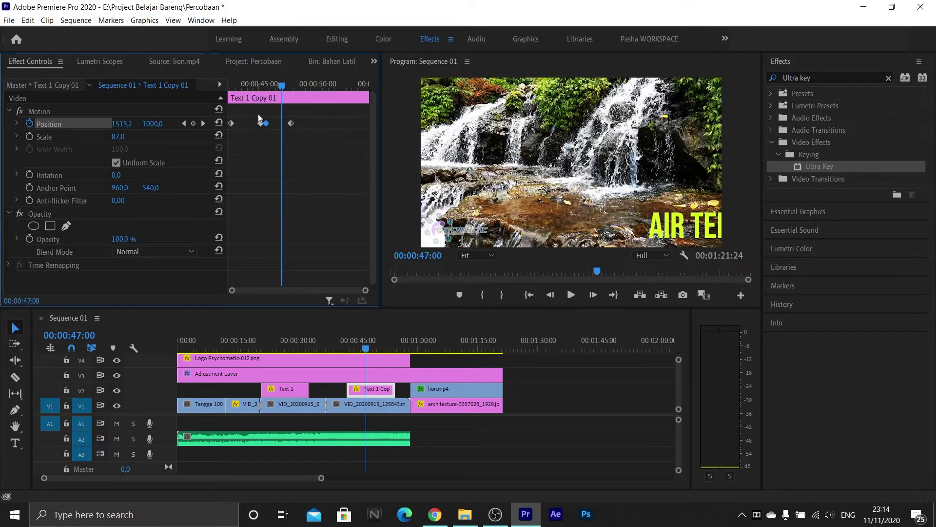
key(ctrl+z)
click(261, 123)
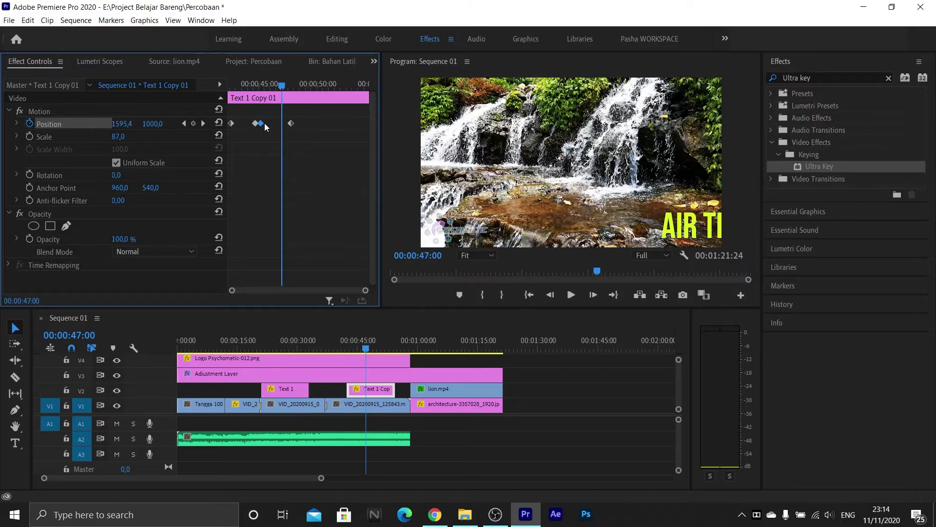
drag(263, 125, 268, 124)
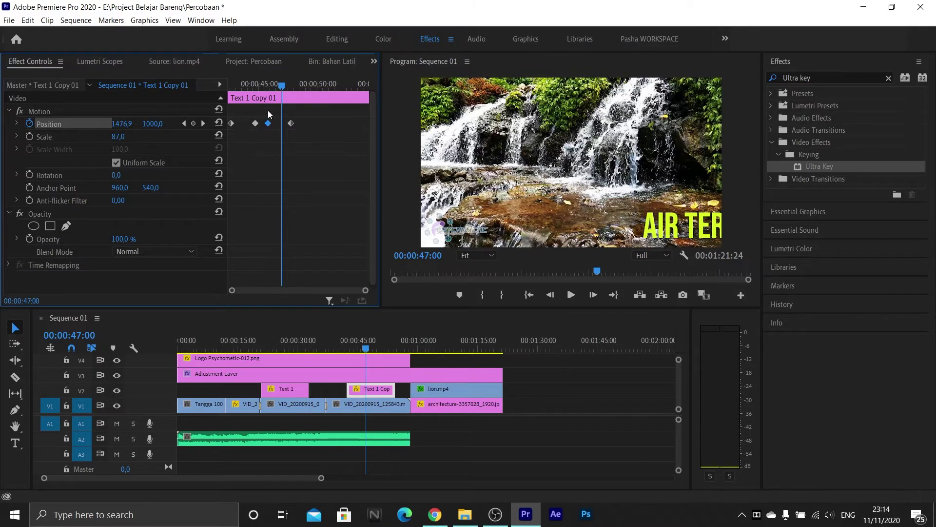
Play back the AIR TERJUN title's slide-out and save the project.
click(260, 86)
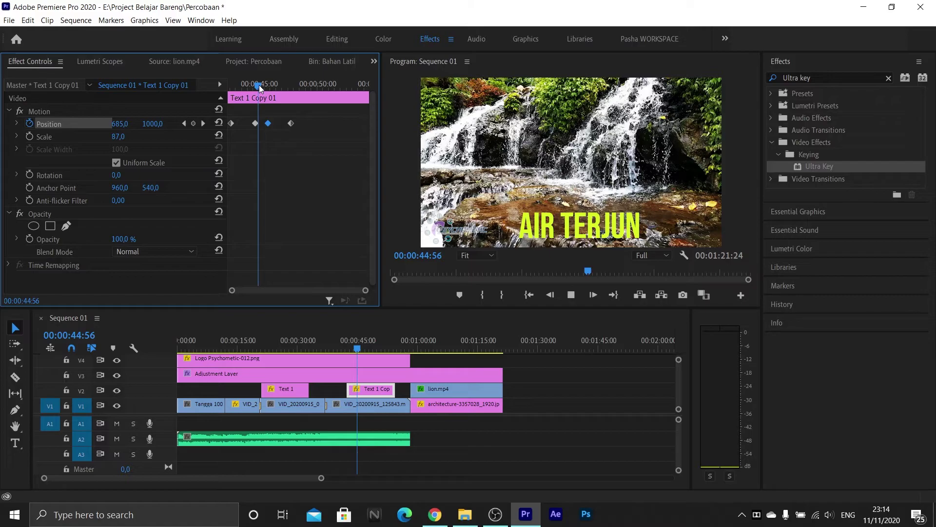
key(space)
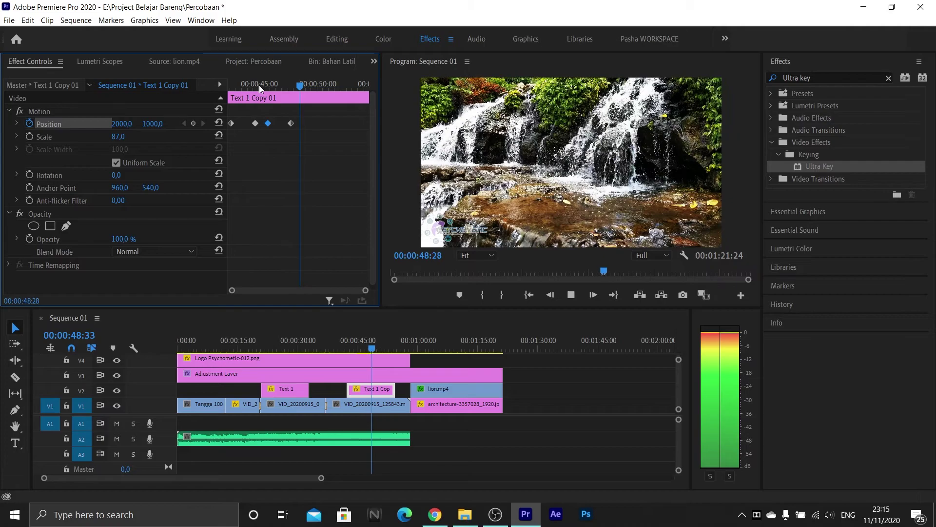
key(space)
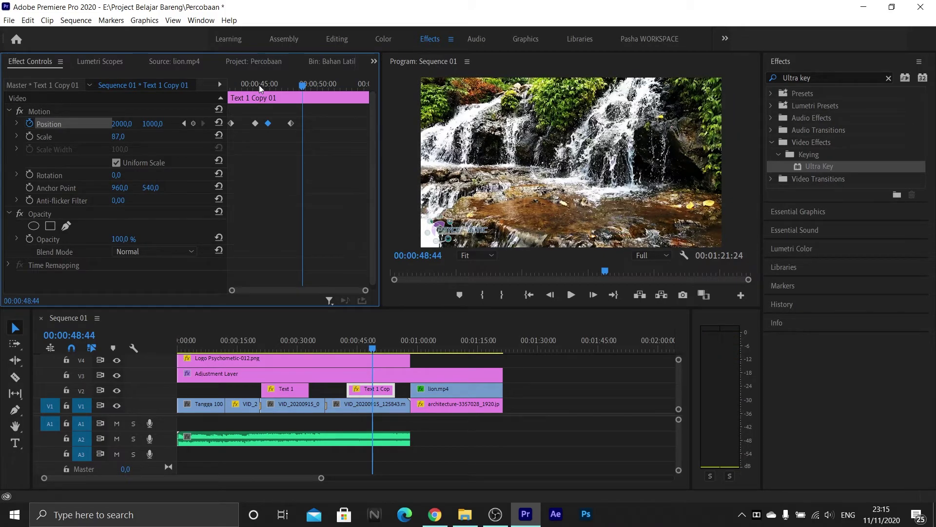
key(ctrl+s)
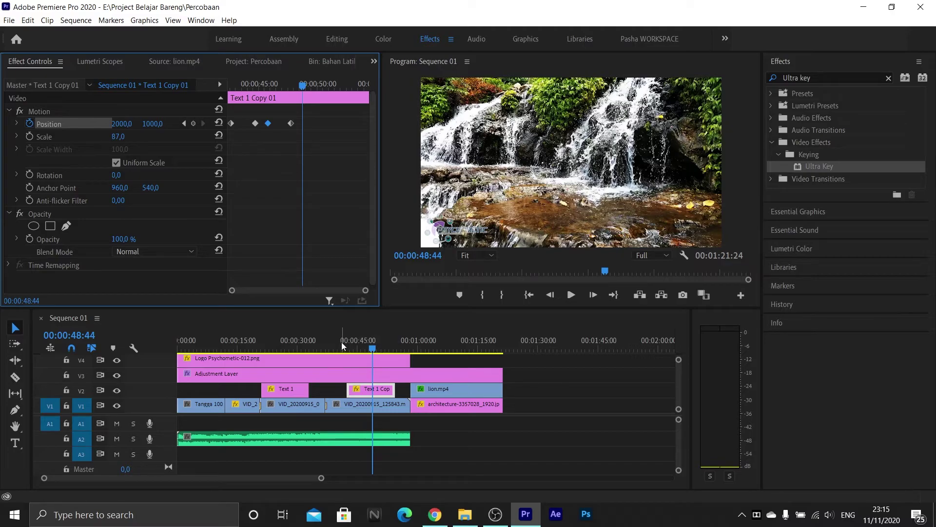
Extend the audio clip on A2 to the end of the lion.mp4 clip.
click(407, 344)
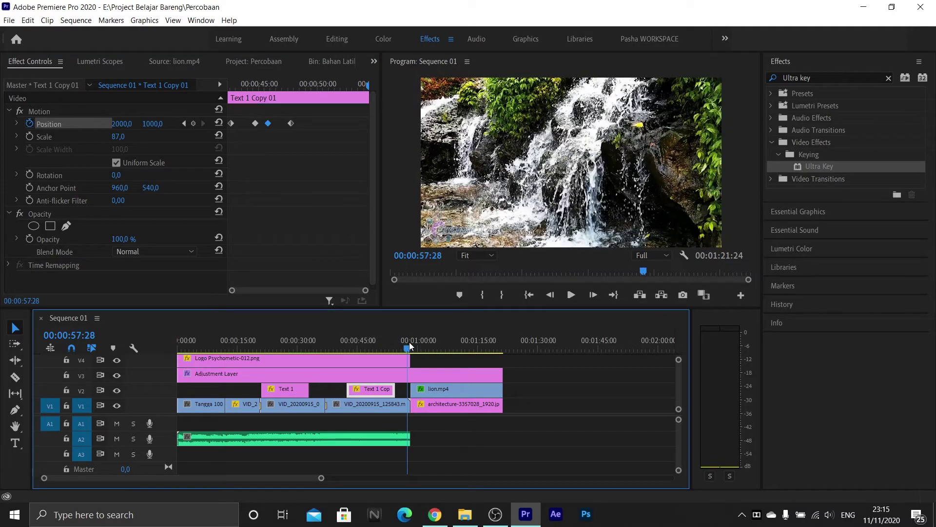
click(395, 345)
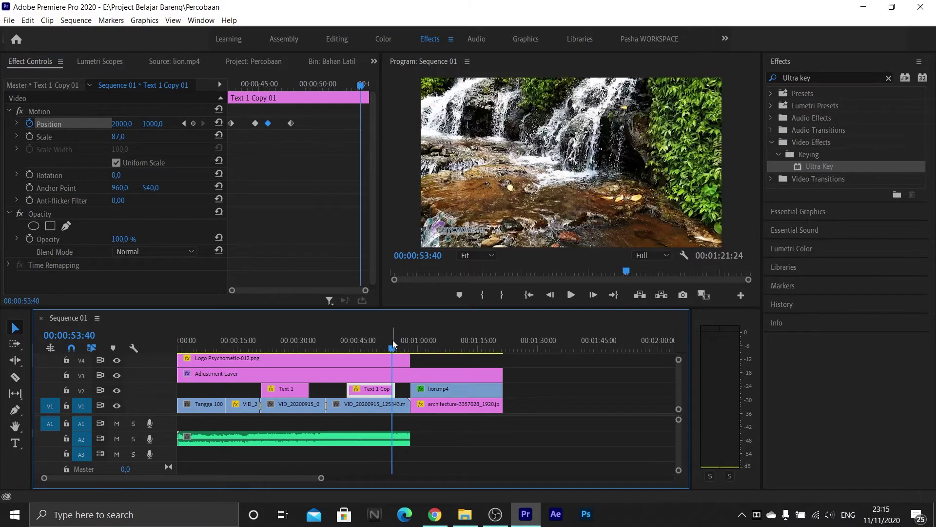
click(357, 344)
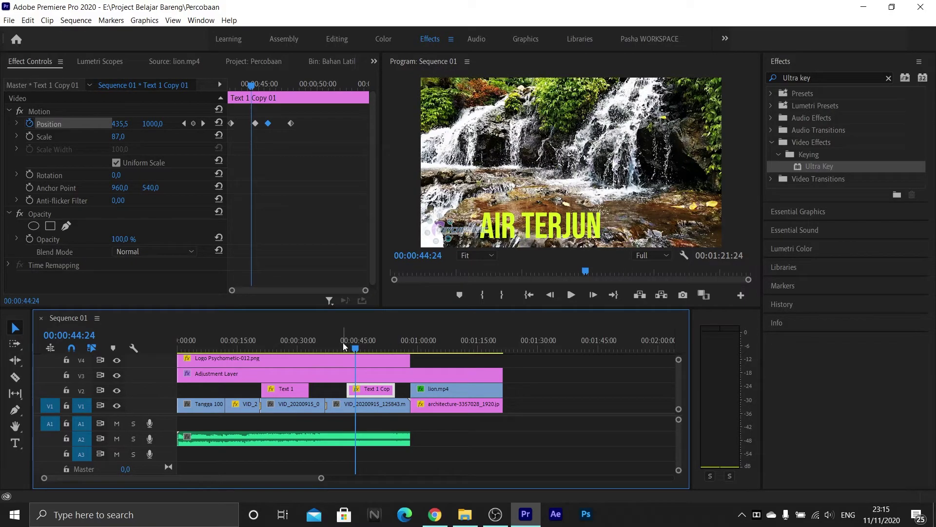
drag(408, 440, 503, 441)
drag(497, 390, 498, 390)
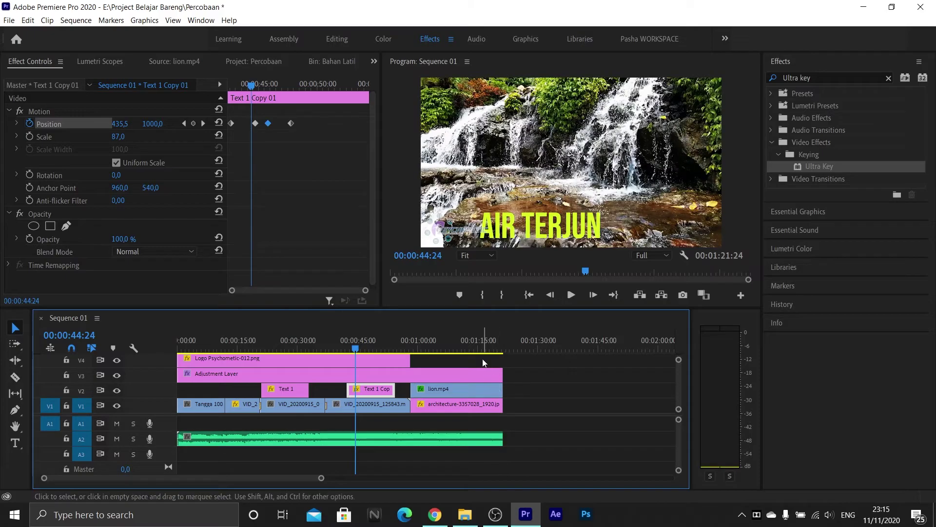
click(483, 344)
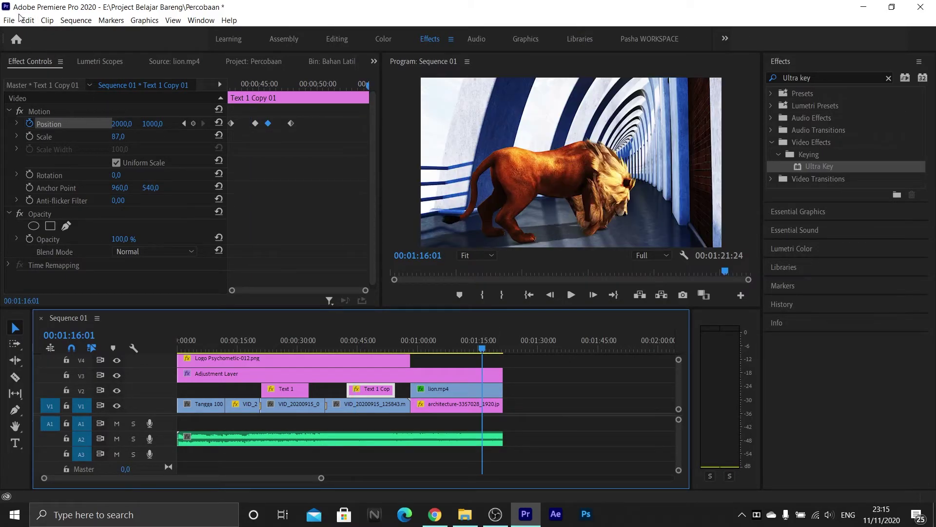
Open the media export settings for Sequence 01.
click(10, 20)
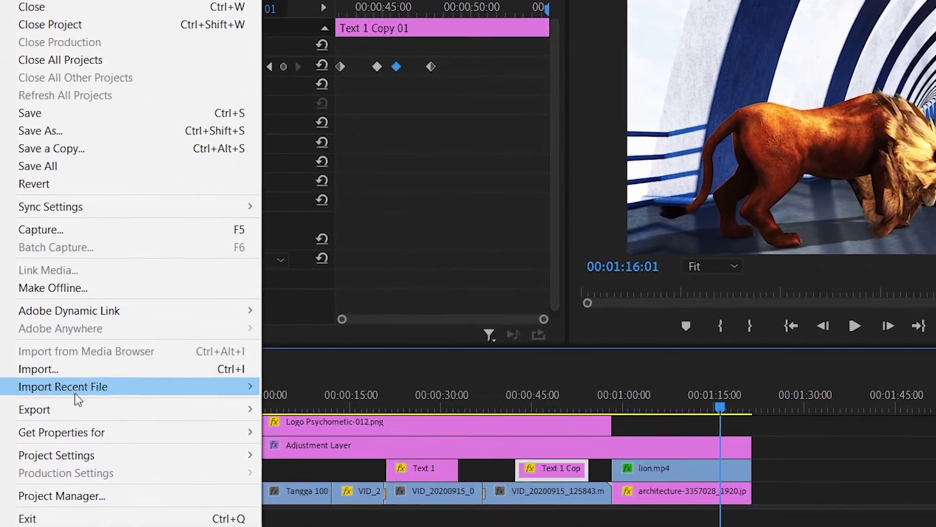
mouse_move(77, 425)
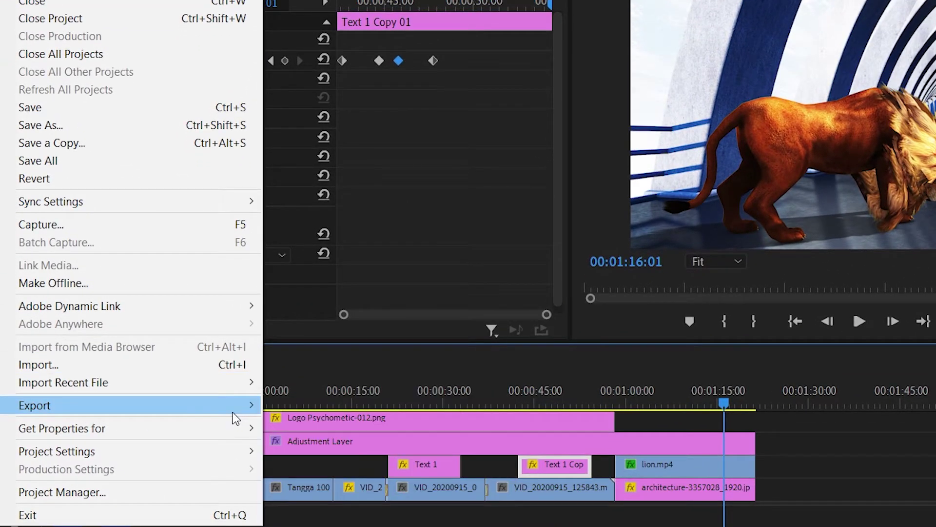
mouse_move(230, 412)
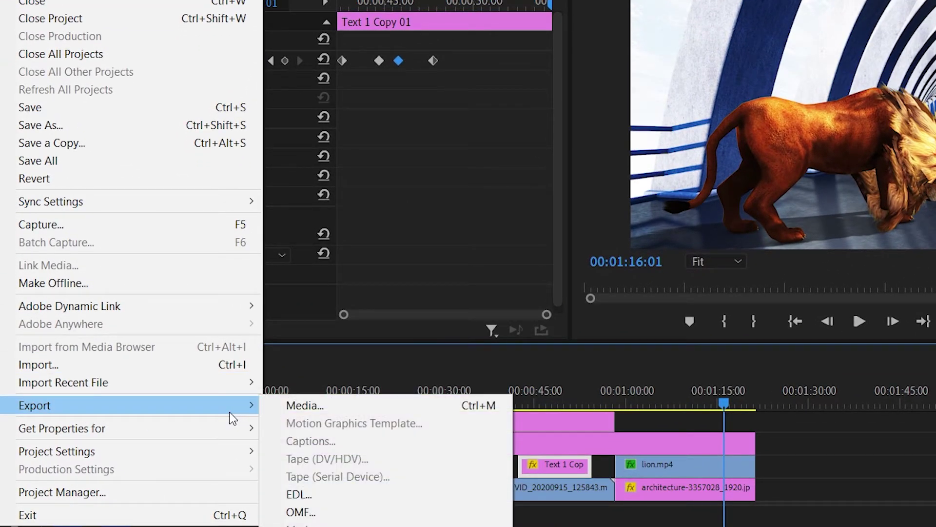
click(278, 412)
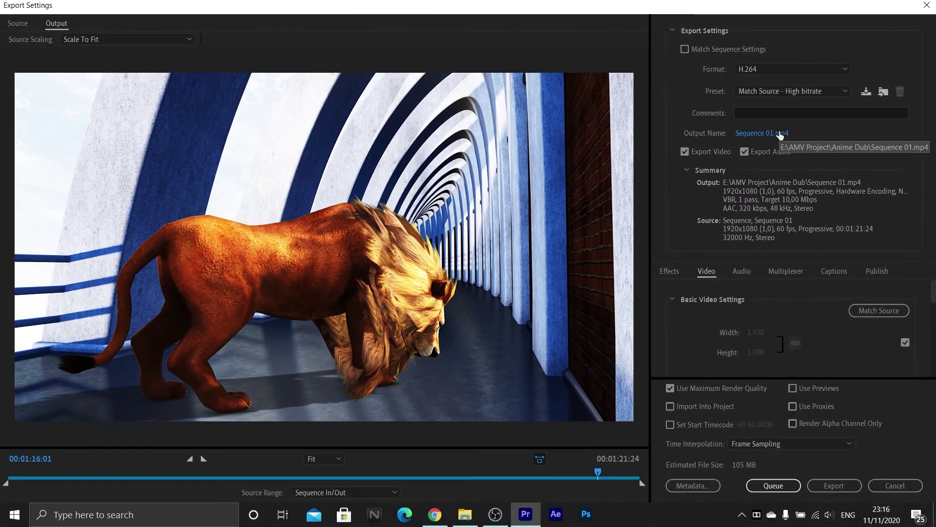
Set the export's output file to Percobaan.mp4 in E:\Project Belajar Bareng, then close the export settings without exporting.
click(779, 134)
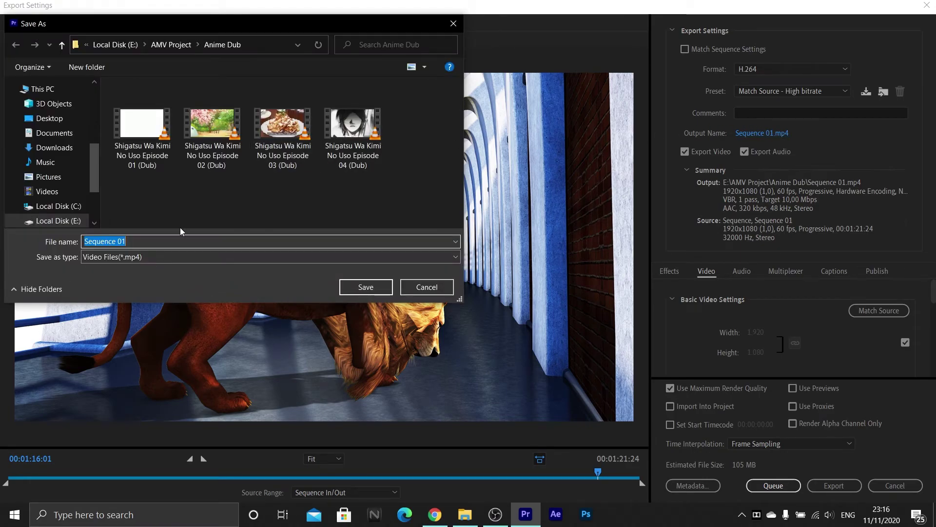
key(BackSpace)
text(Percobaan)
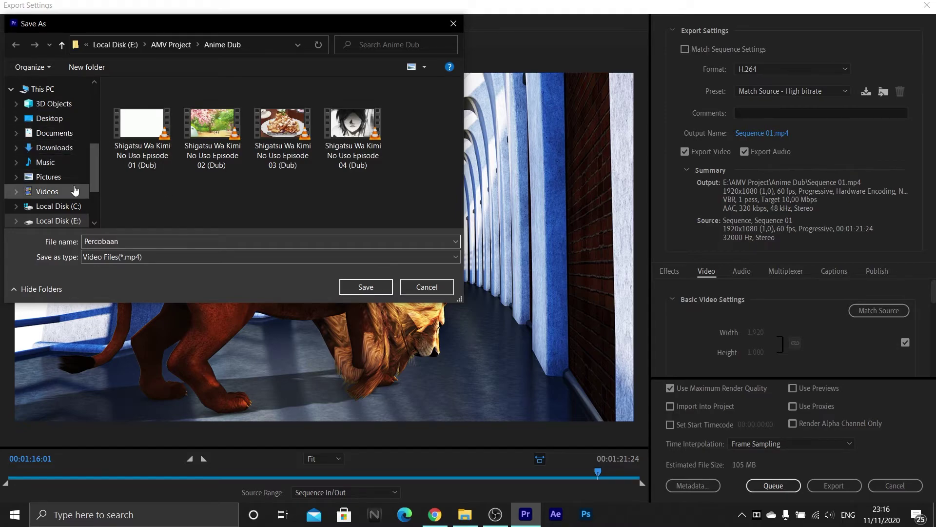
scroll(75, 190, down, 1)
click(75, 188)
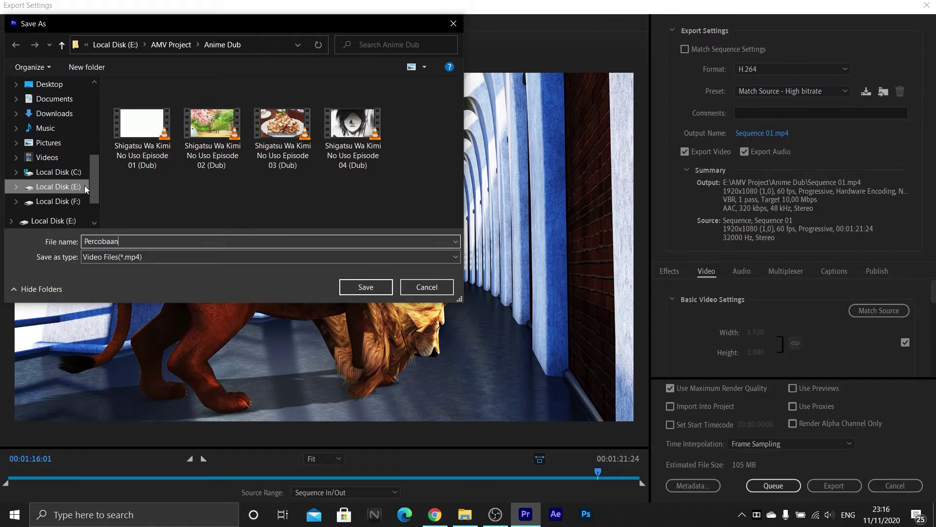
click(81, 192)
scroll(185, 172, down, 5)
scroll(188, 176, down, 5)
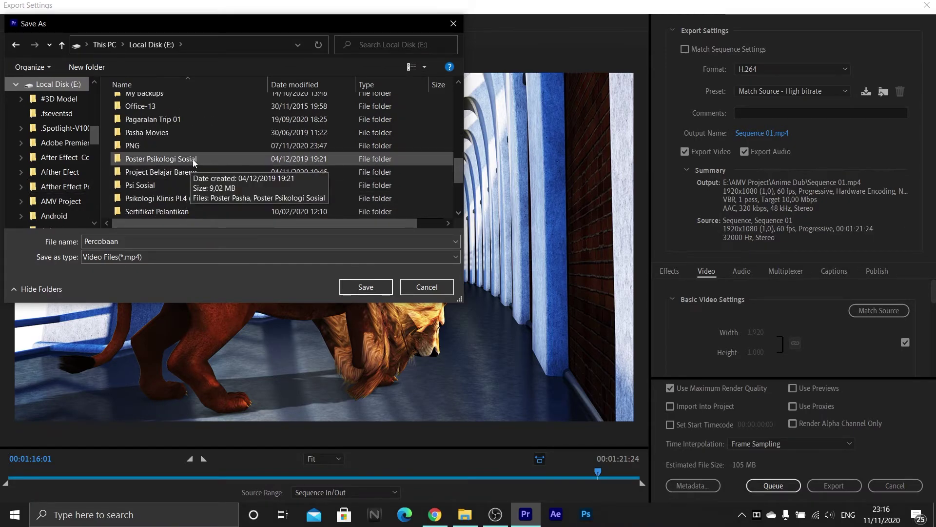
double_click(195, 173)
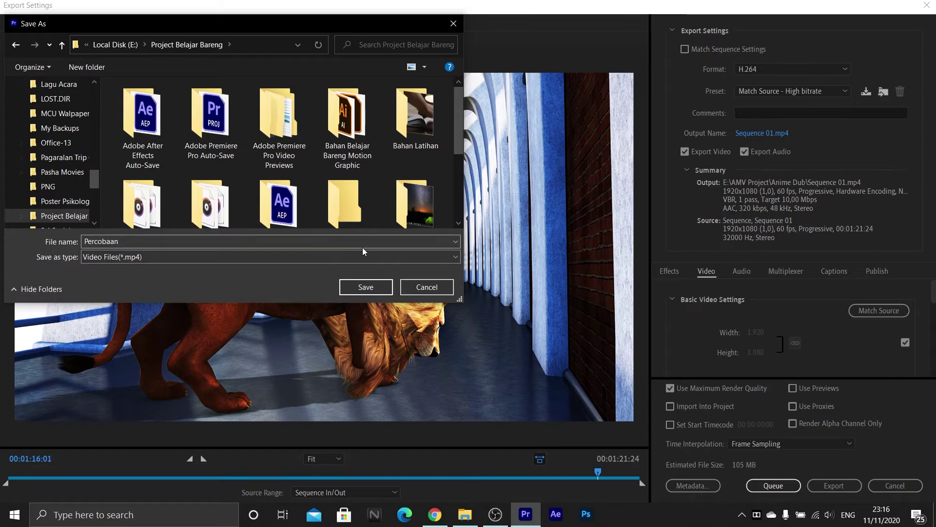
click(365, 286)
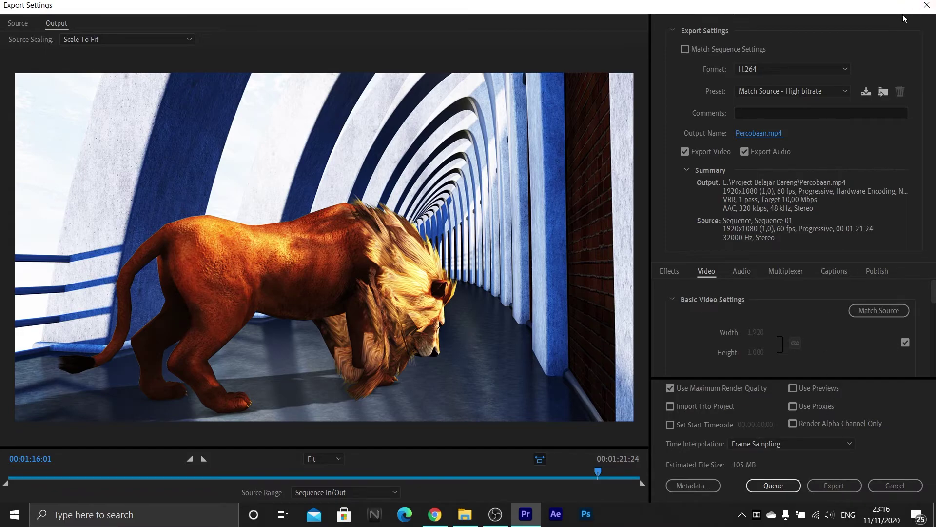
click(926, 6)
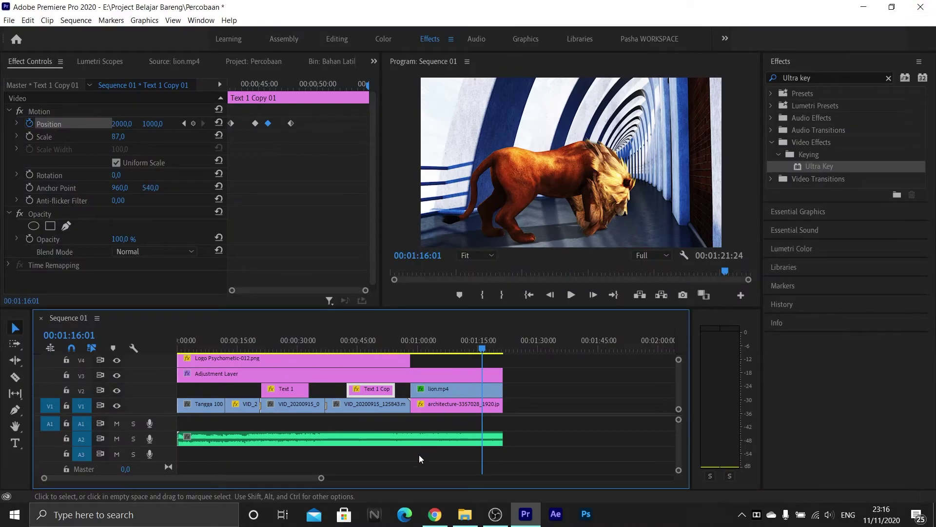
Switch to File Explorer to view the Project Belajar Bareng folder, and return to Premiere Pro.
mouse_move(465, 514)
click(454, 475)
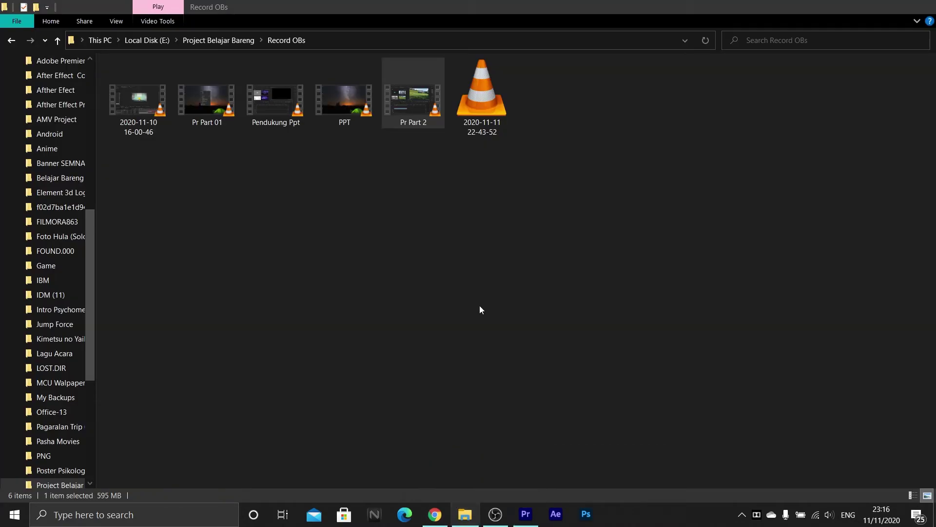
key(alt+Up)
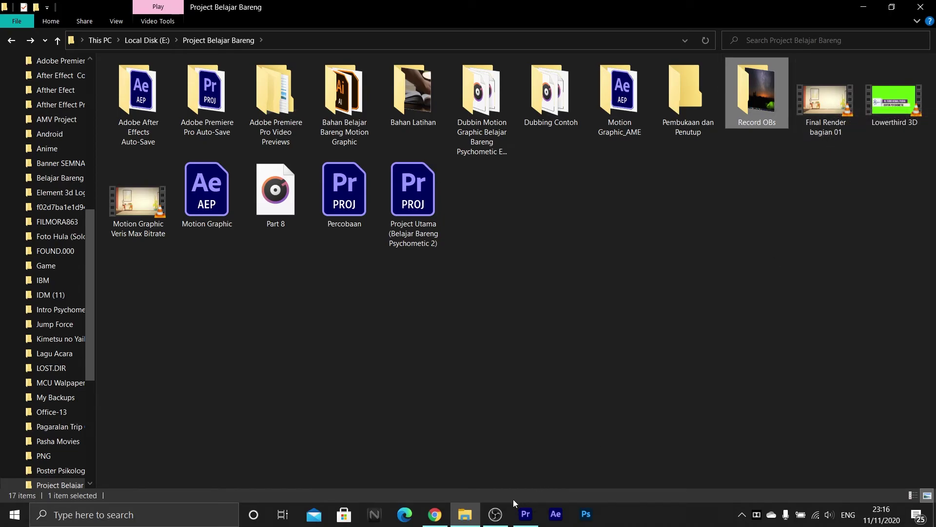
mouse_move(518, 515)
click(523, 488)
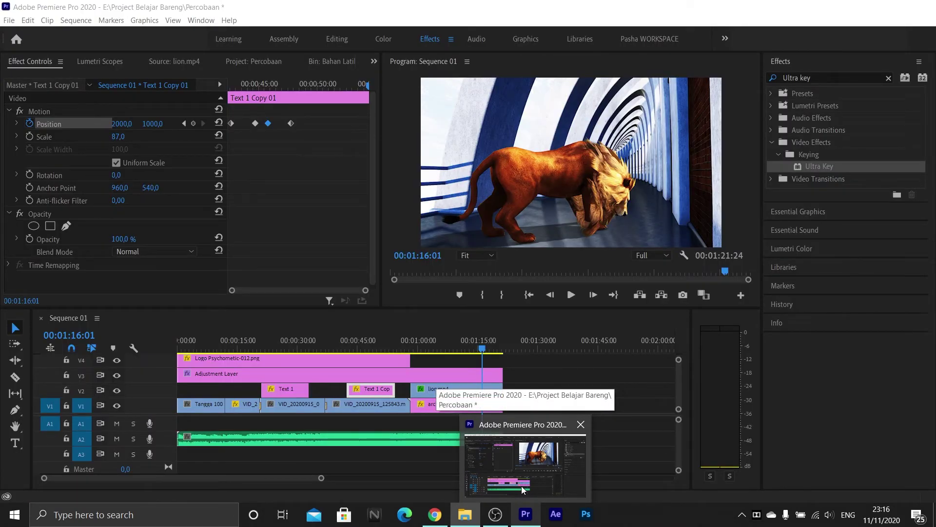
click(522, 489)
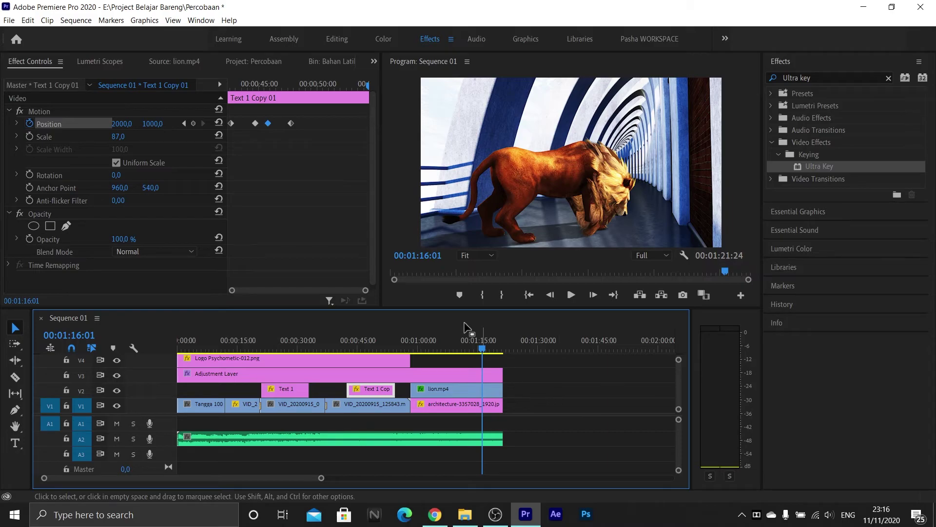
Deselect the AIR TERJUN title's Position keyframe and clear the Ultra key search from the effects list.
scroll(80, 176, down, 1)
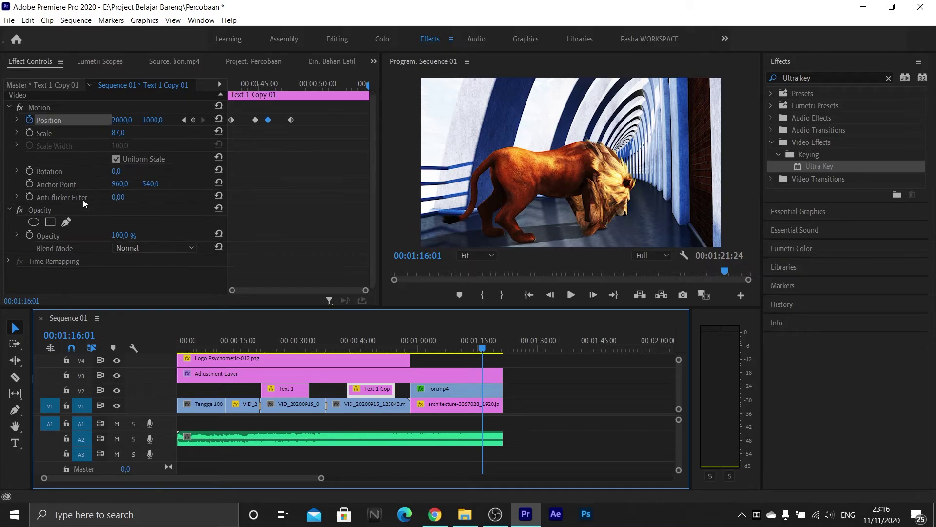
click(68, 180)
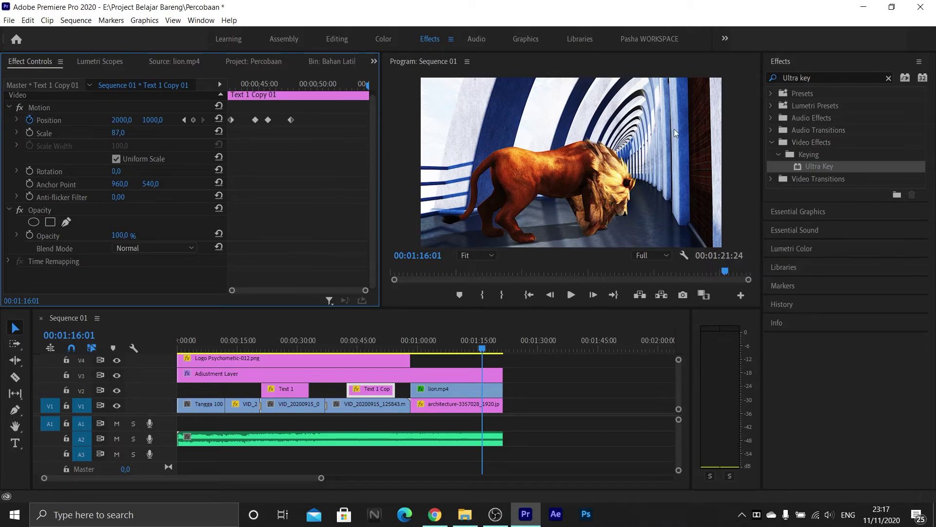
click(829, 77)
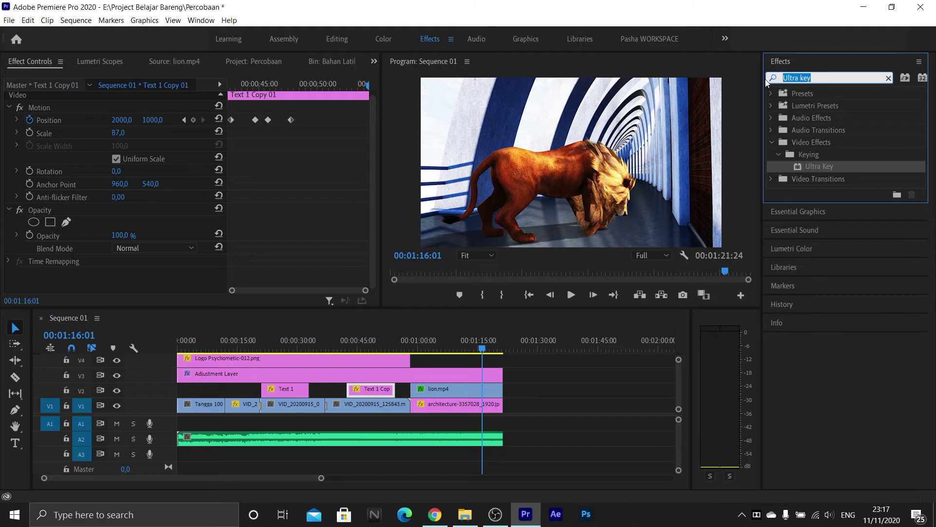
key(BackSpace)
click(843, 31)
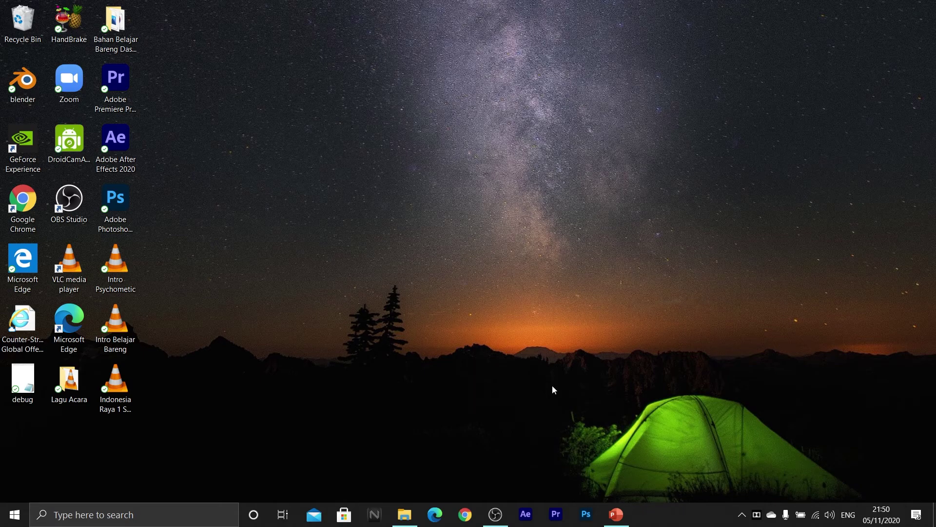
Switch to the OBS Studio window.
mouse_move(497, 513)
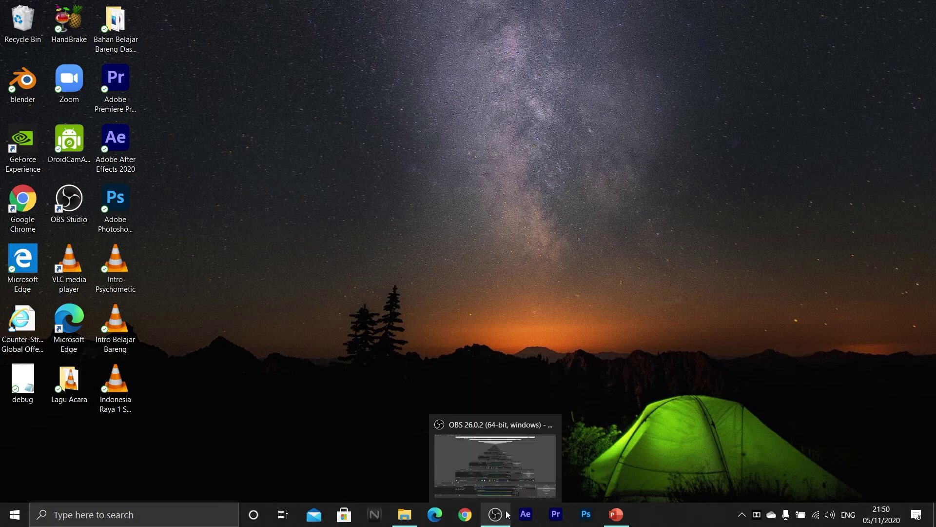
click(505, 490)
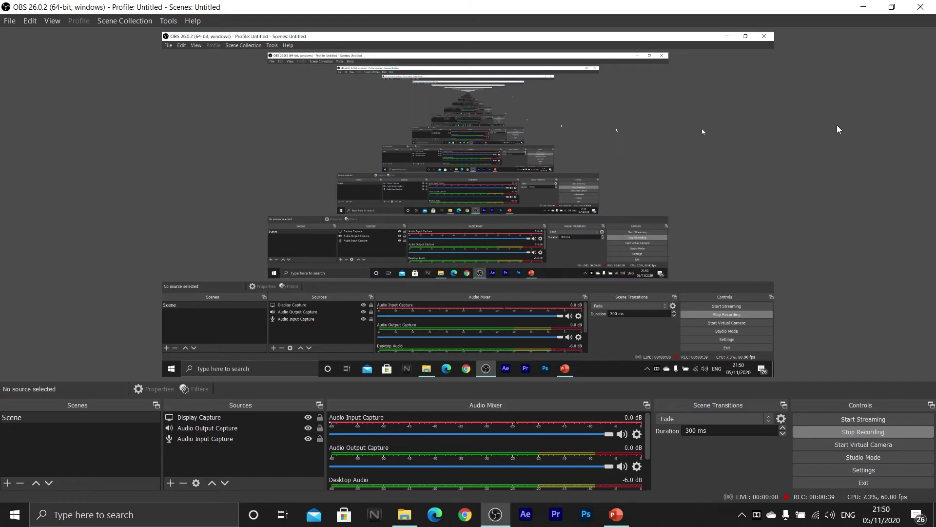
Minimize OBS Studio, switch to the PPt Charles E. Spearman presentation in PowerPoint, and select its first slide.
click(862, 6)
click(616, 514)
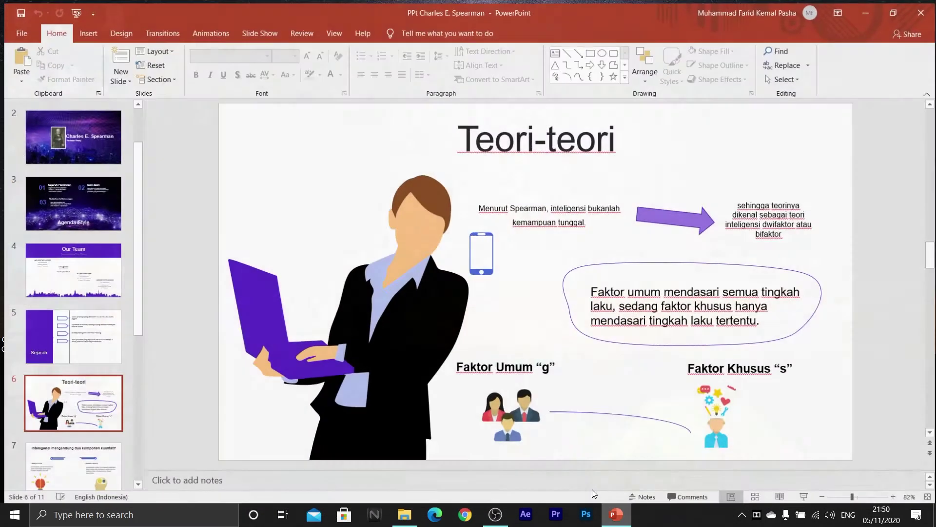
click(48, 142)
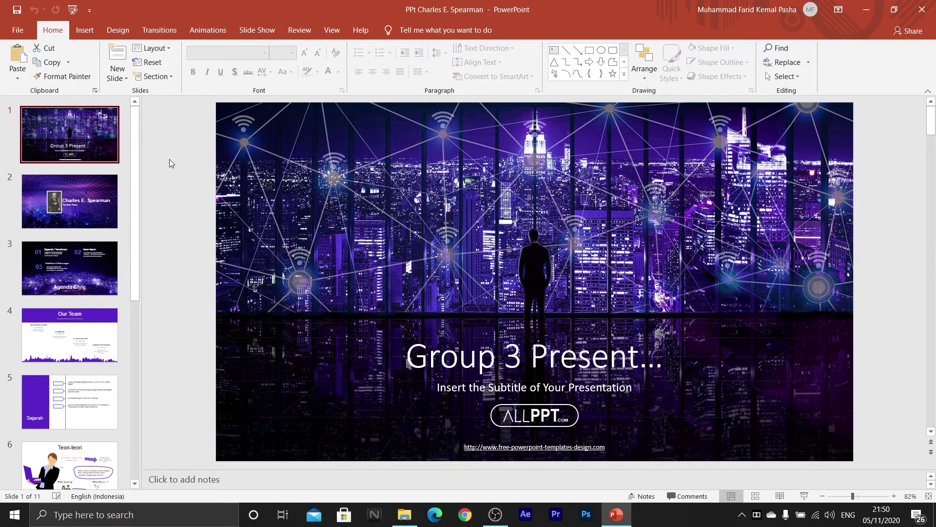
Present the slide show from the first slide, advance to the Agenda Style slide, and exit the show.
key(F5)
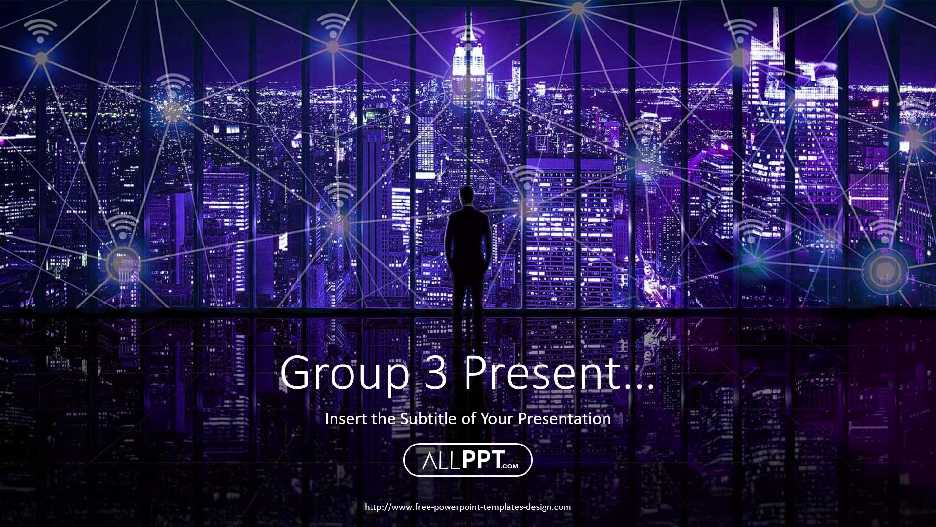
key(Right)
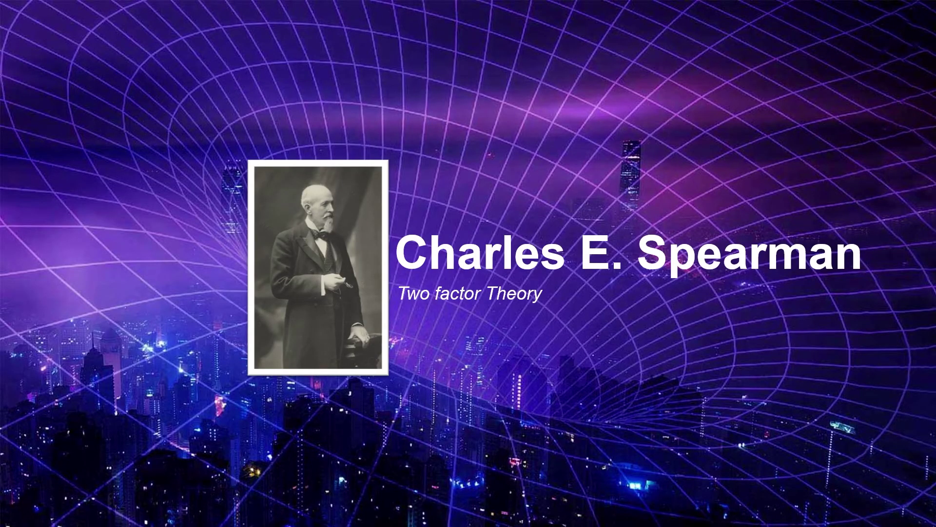
key(Right)
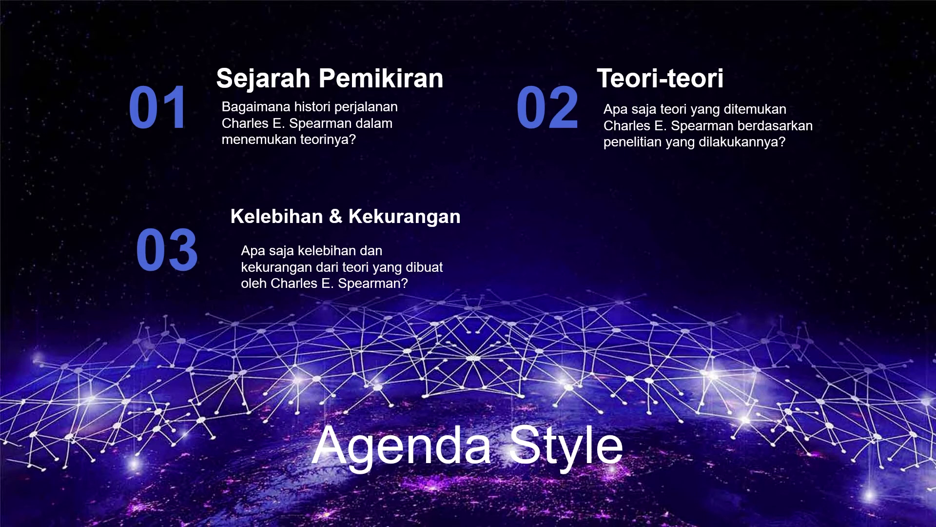
key(Escape)
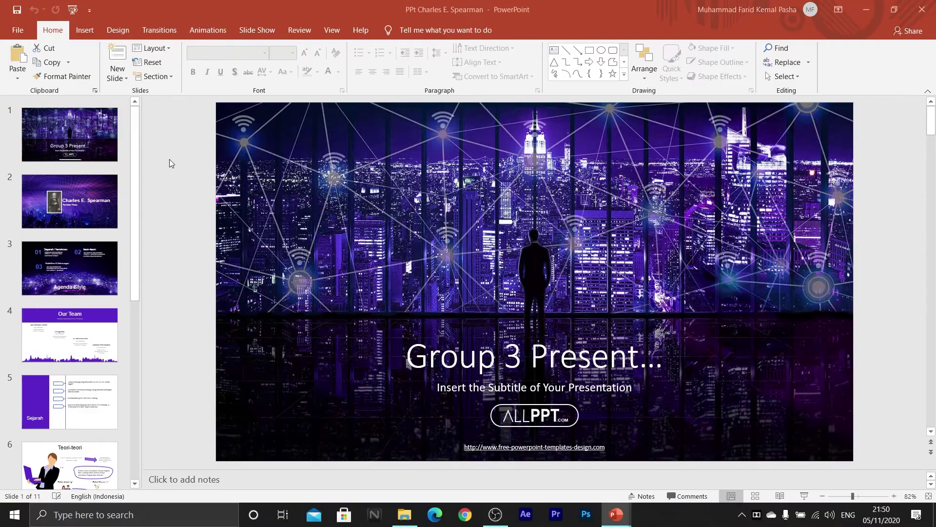